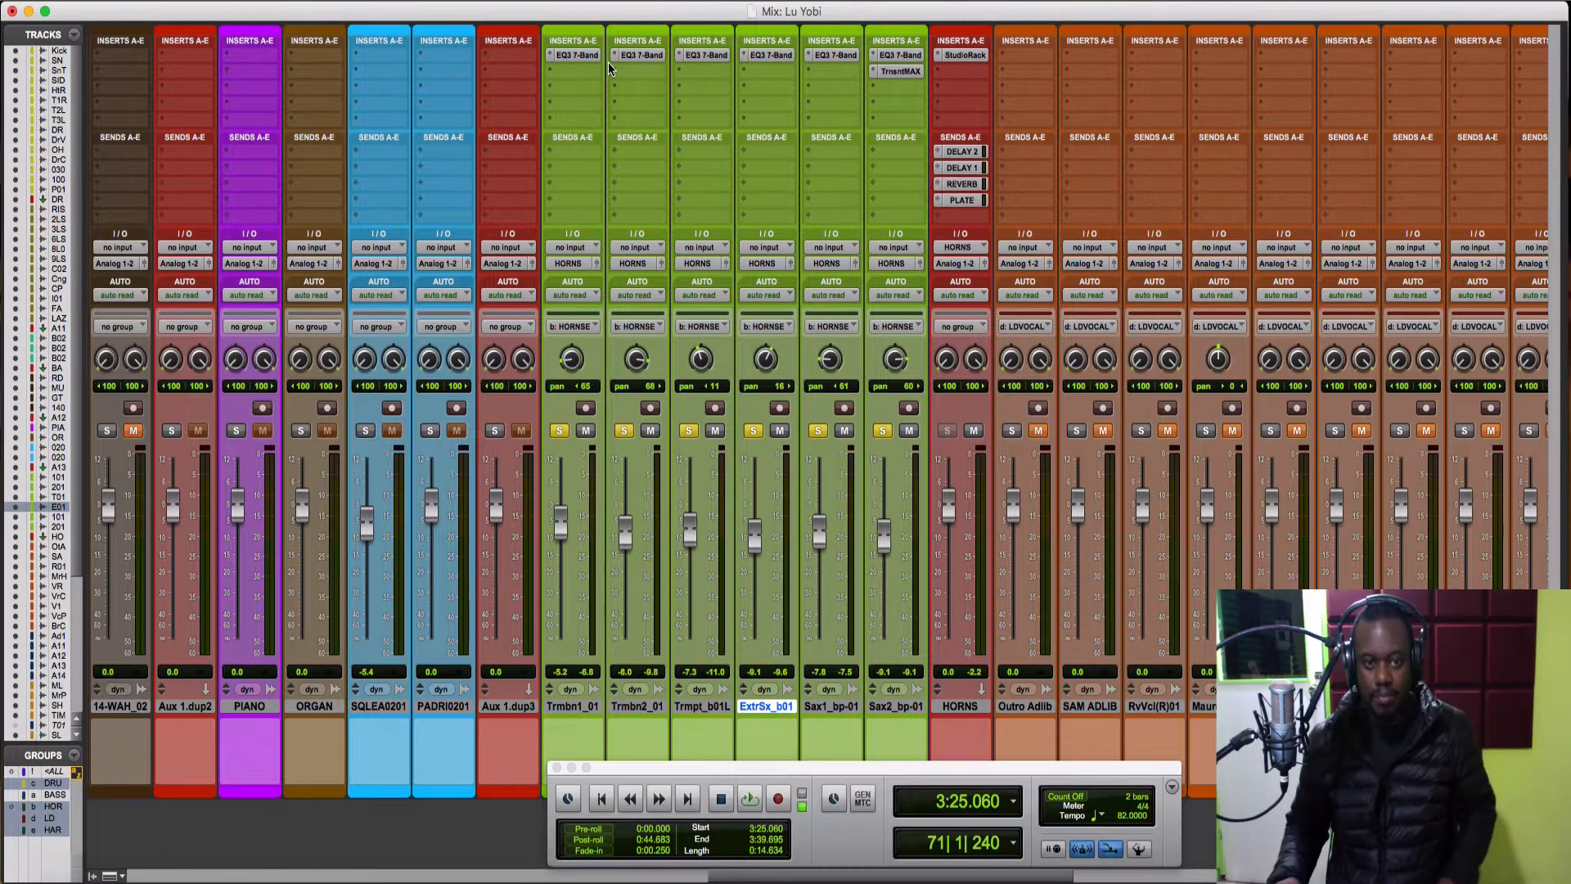
Bypass the EQ3 7-Band insert on all six horn tracks, from Trmbn1_01 through Sax2_bp-01
scroll(1135, 592, left, 3)
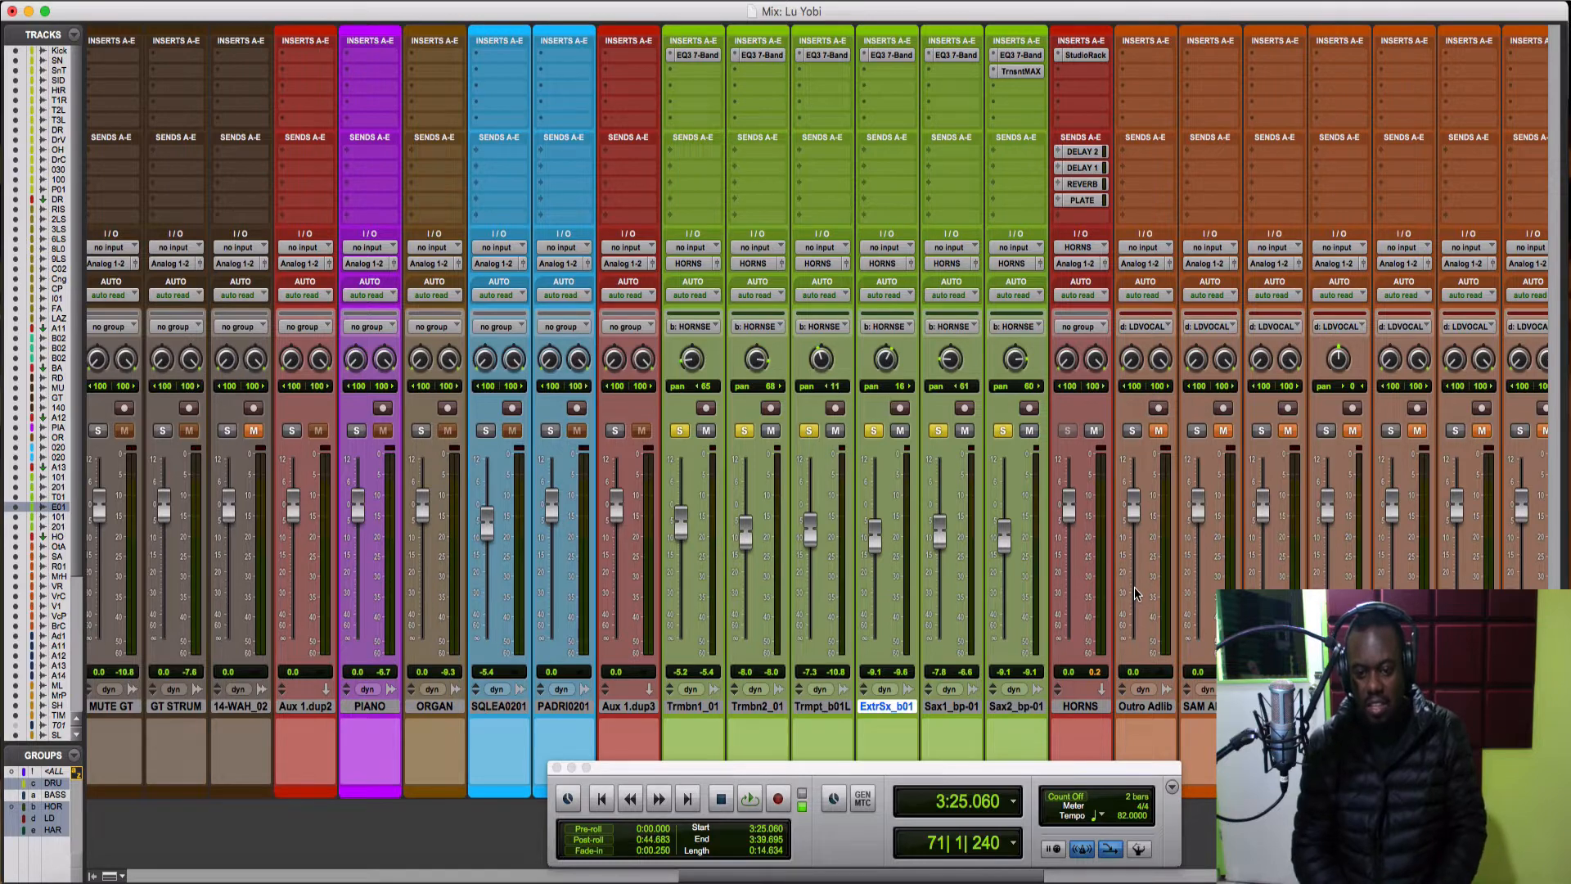
scroll(584, 54, right, 2)
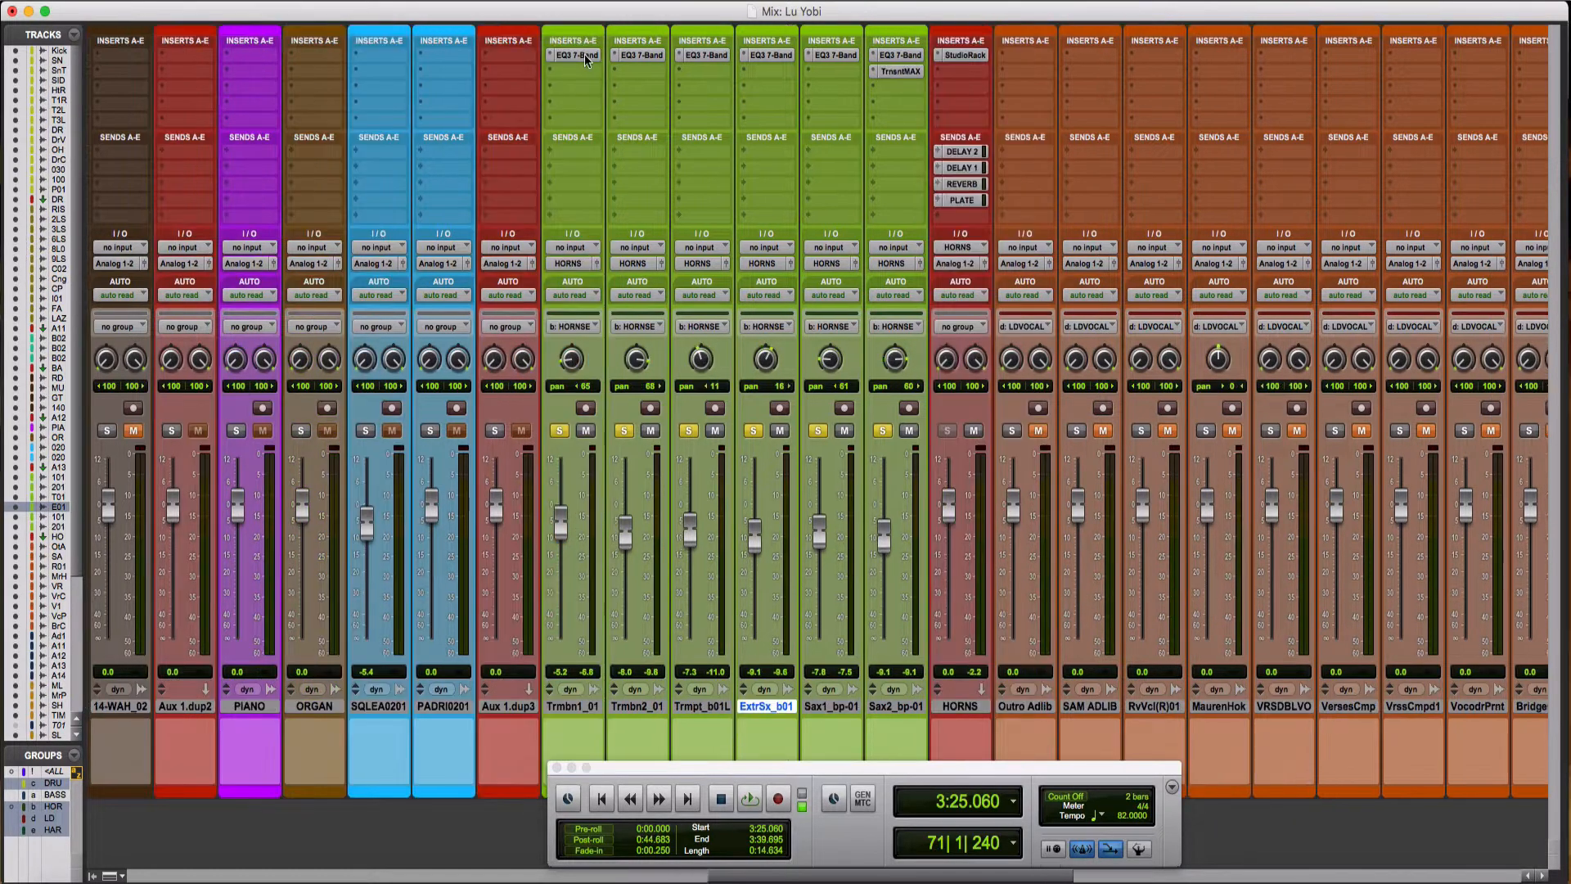
click(618, 54)
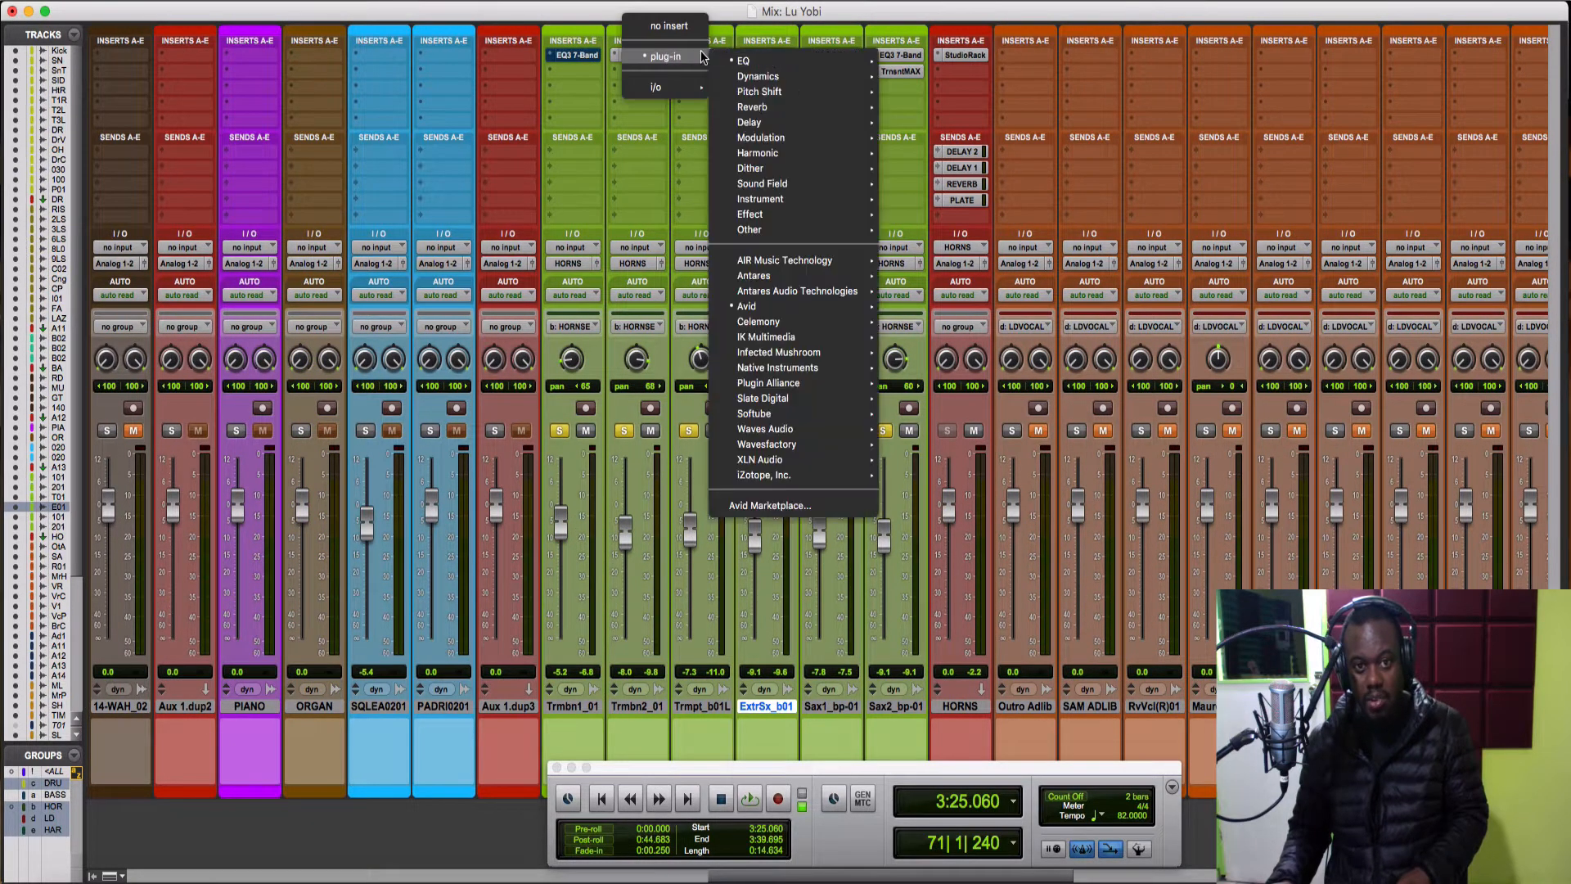
click(546, 104)
super+click(657, 55)
super+click(705, 55)
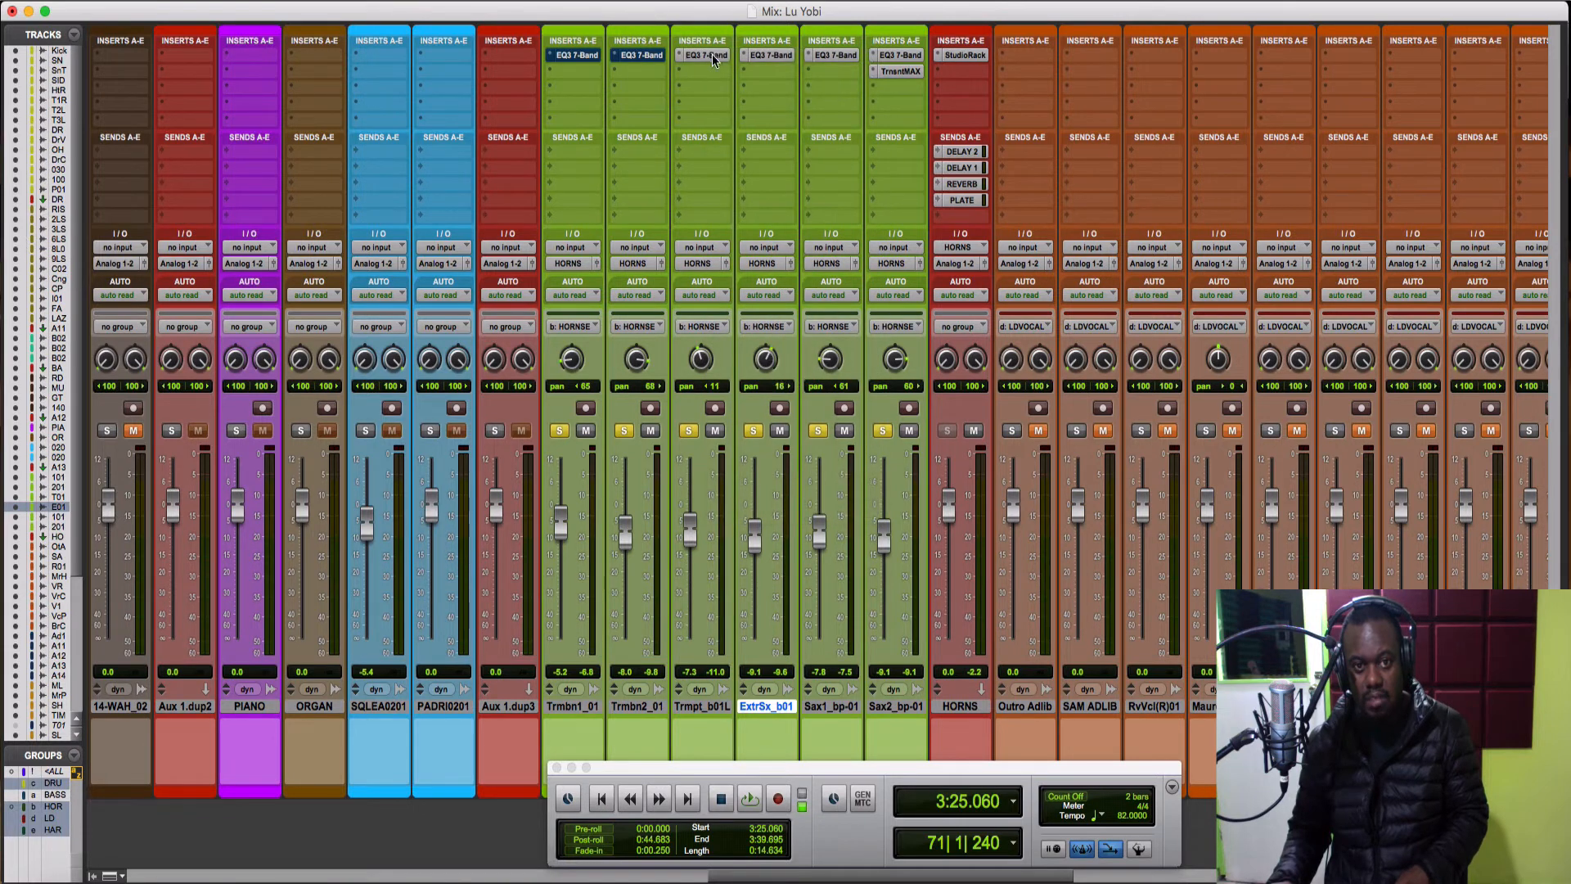
super+click(769, 55)
super+click(835, 55)
super+click(892, 55)
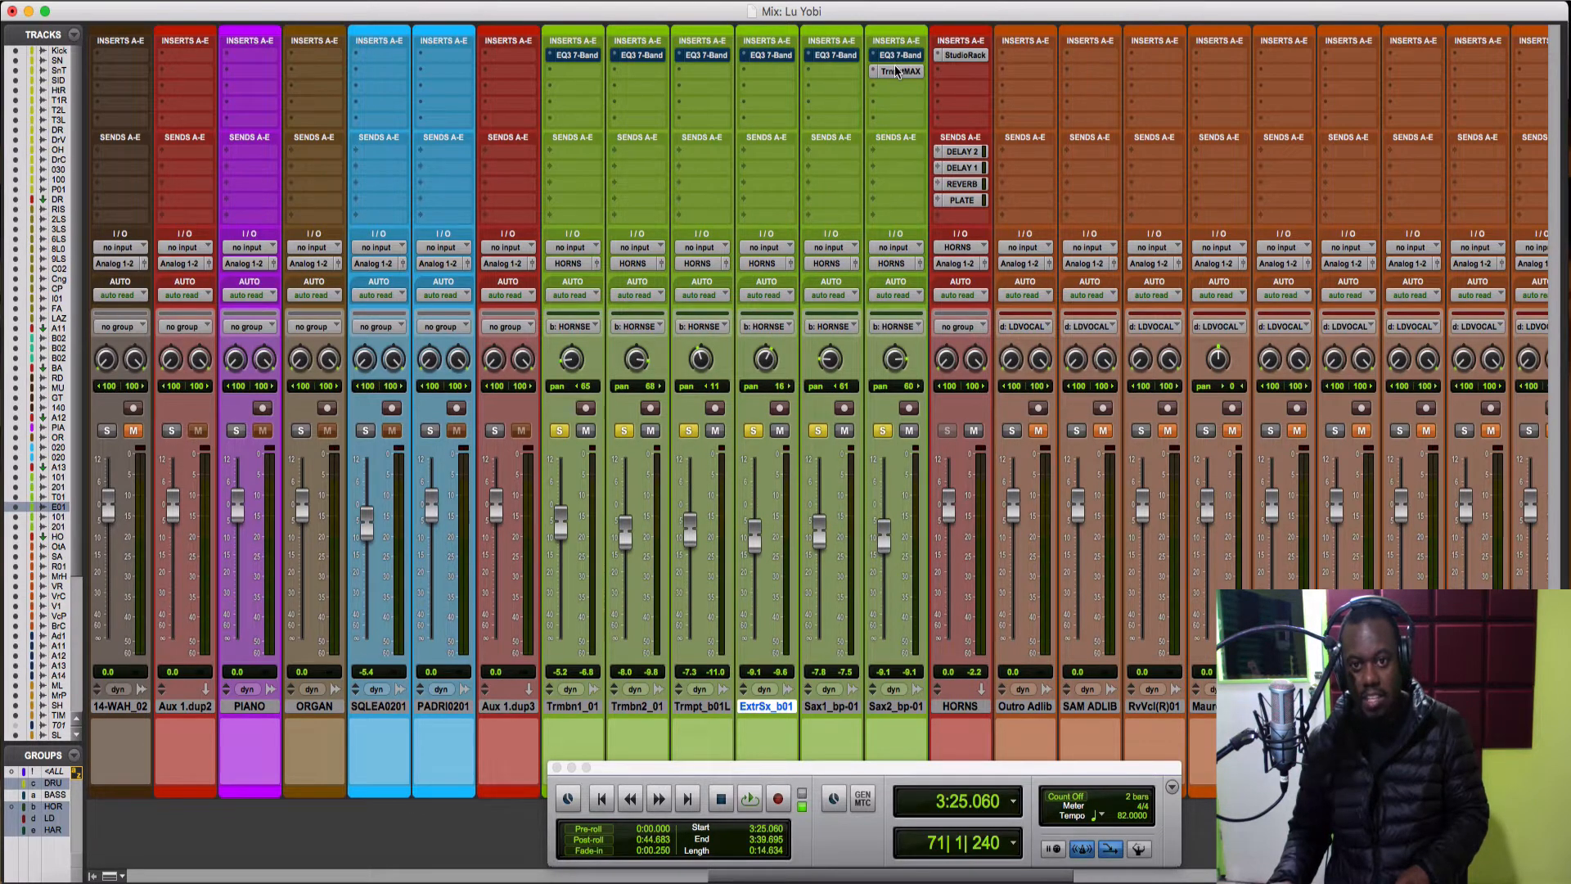
Bypass the transient plug-in on Sax2_bp-01 and StudioRack on the HORNS aux, and mute all four HORNS sends
super+click(900, 72)
super+click(964, 55)
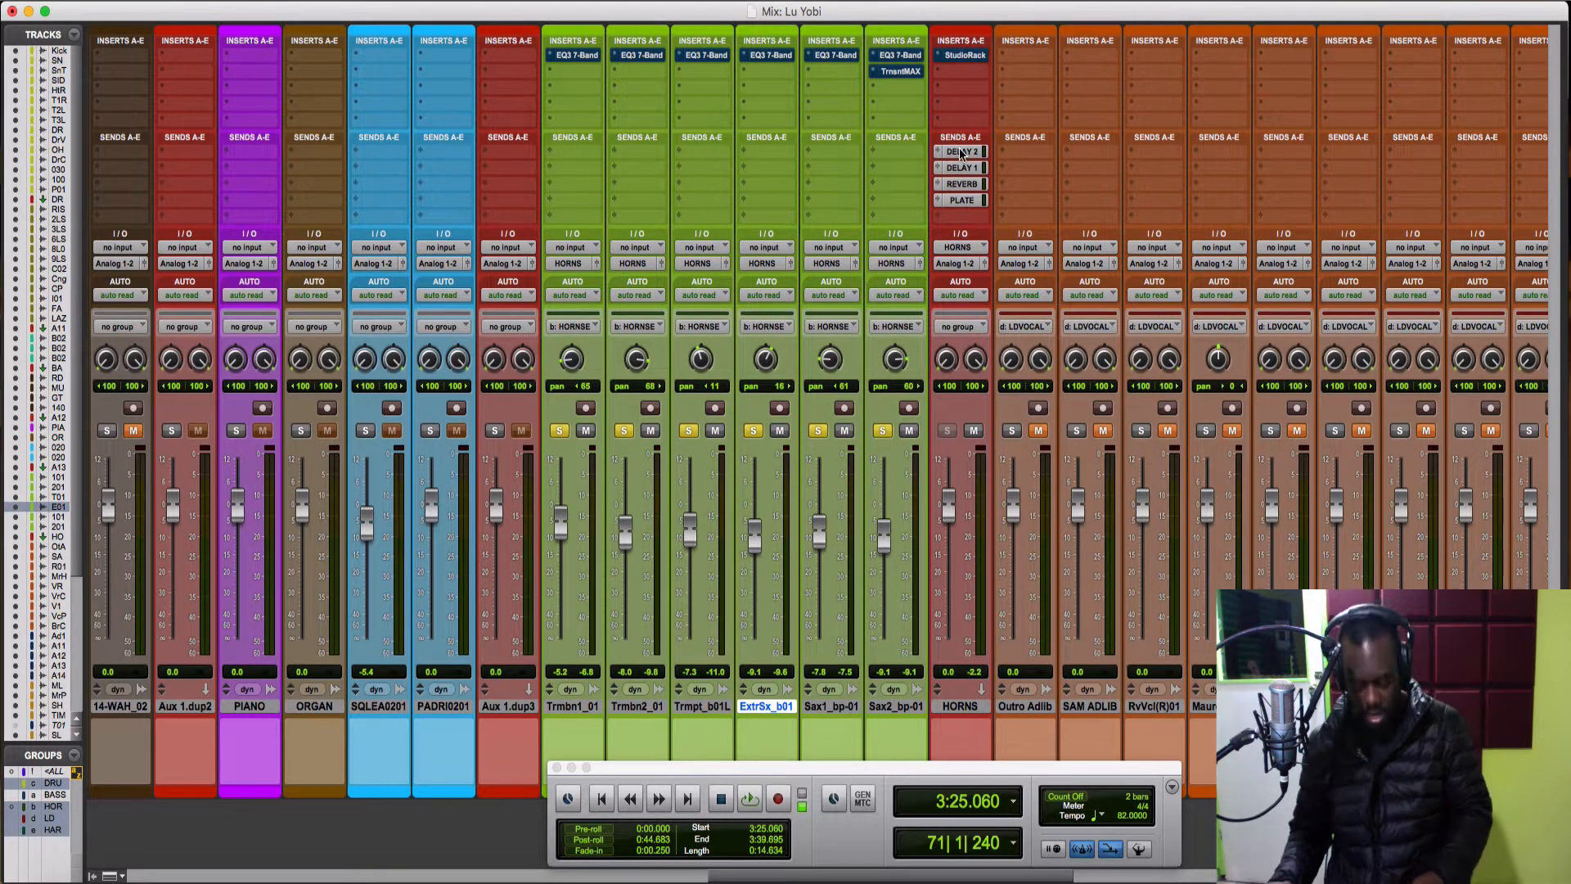
ctrl+super+click(961, 152)
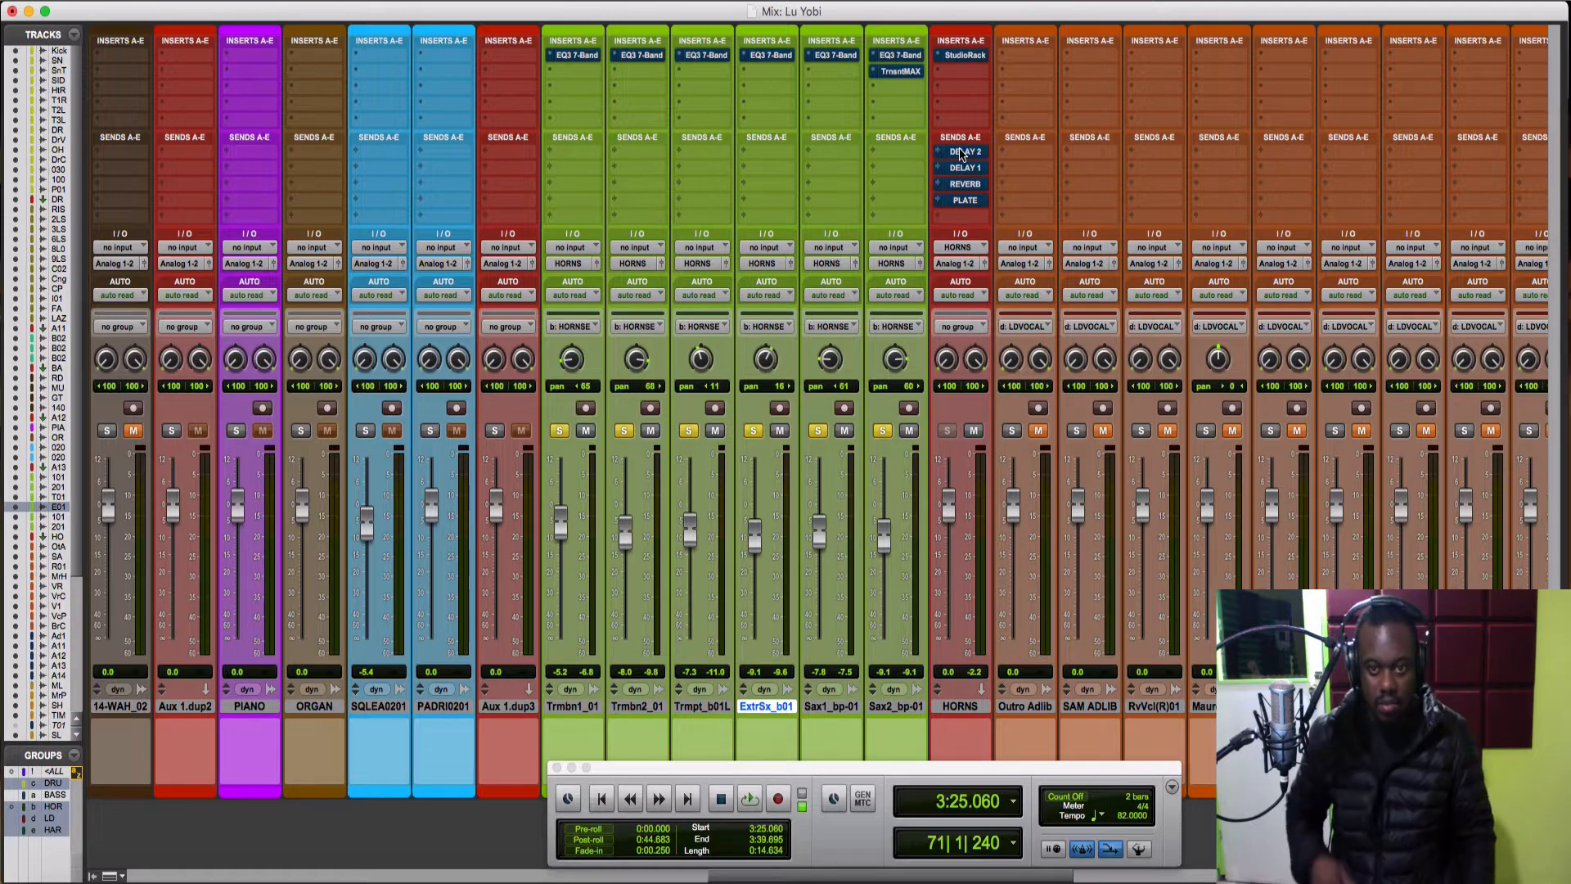
Audition the horn section from 3:25.060 with all its inserts bypassed and sends muted
scroll(961, 152, left, 10)
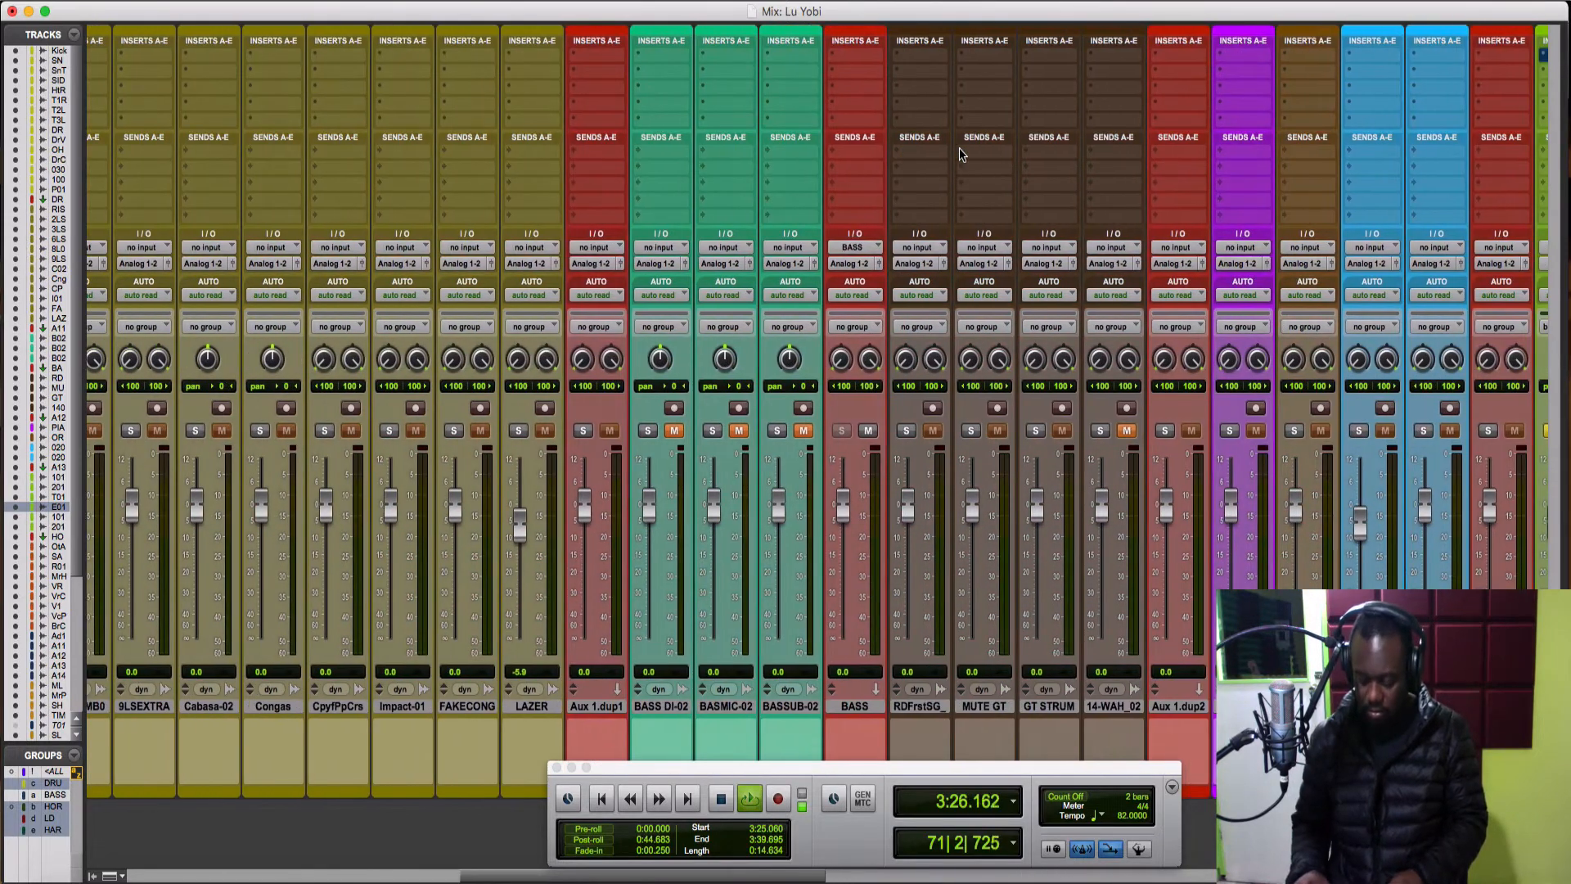
scroll(961, 152, right, 10)
scroll(960, 152, right, 1)
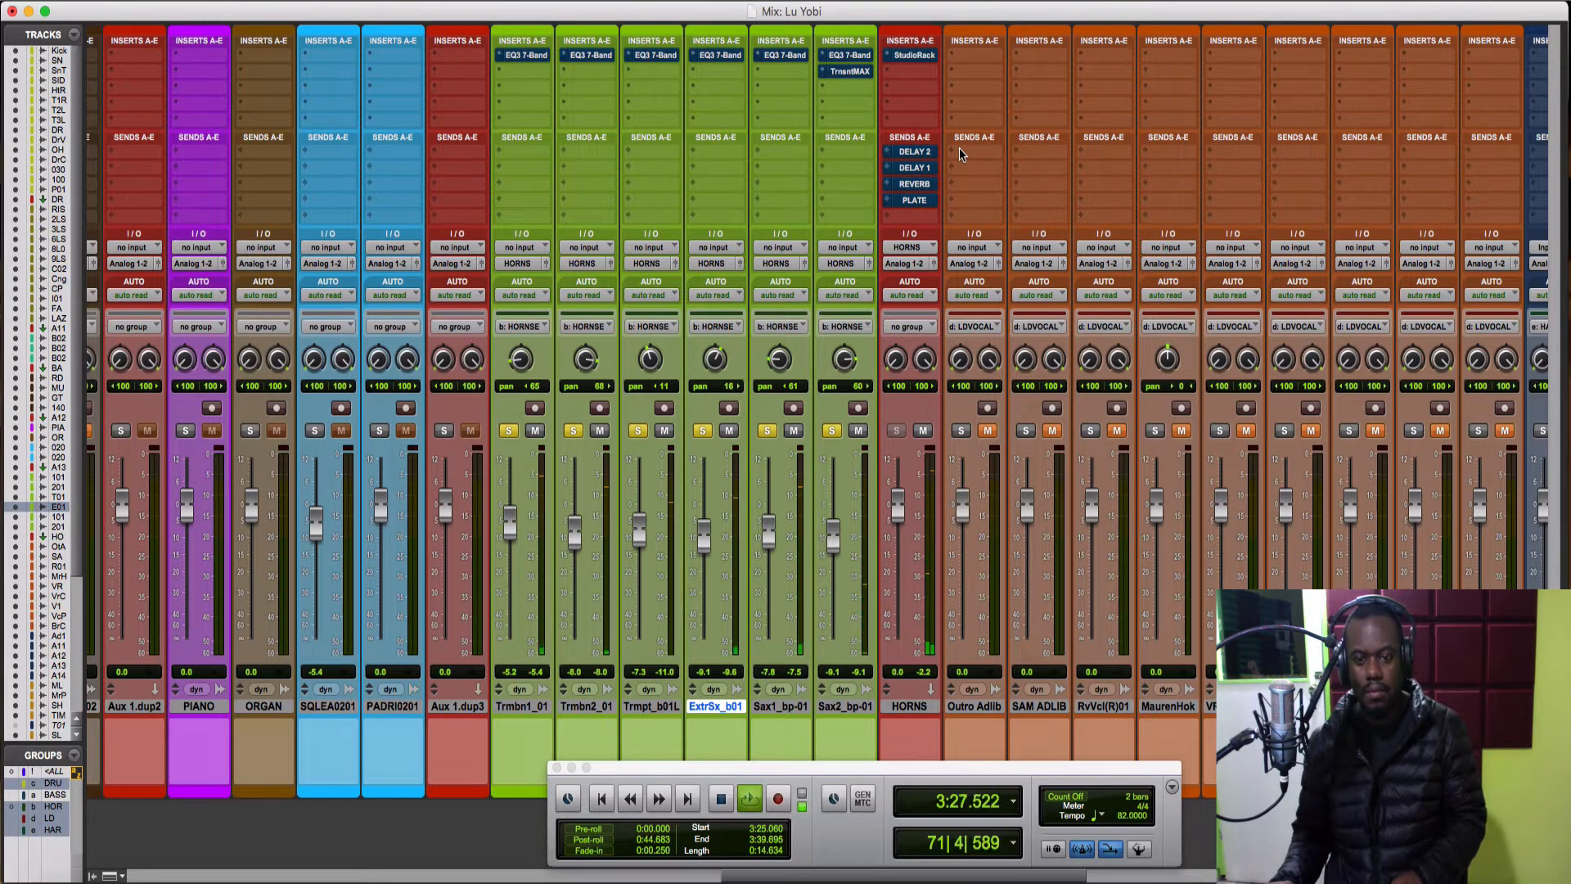
key(space)
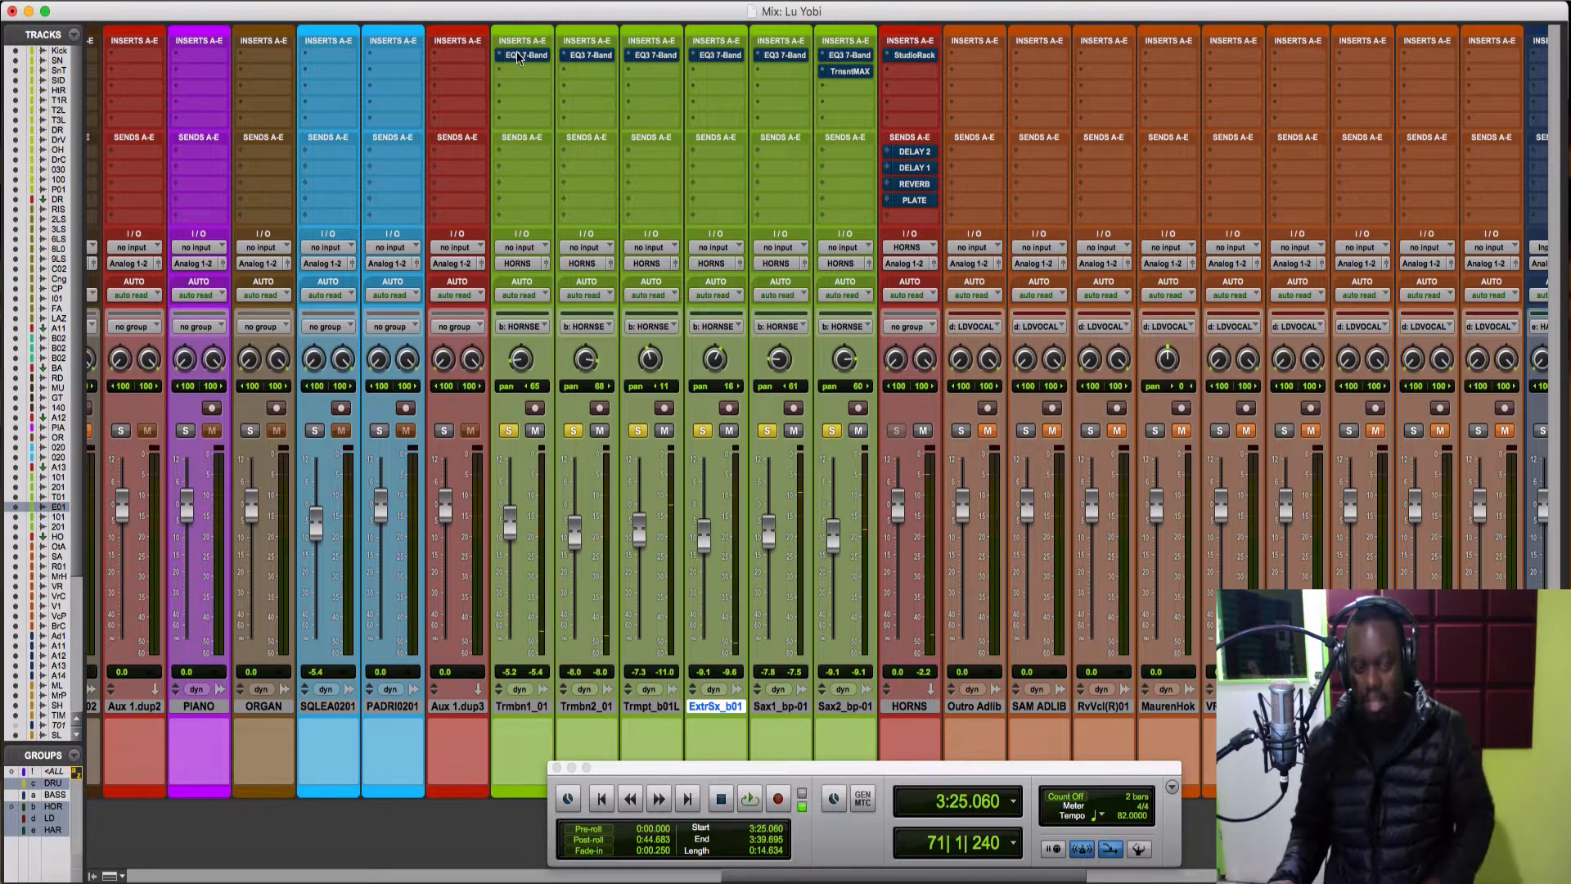
Re-enable the horn tracks' EQs, the Sax2 transient plug-in, and the HORNS StudioRack and sends, and audition the processed horns
super+click(605, 54)
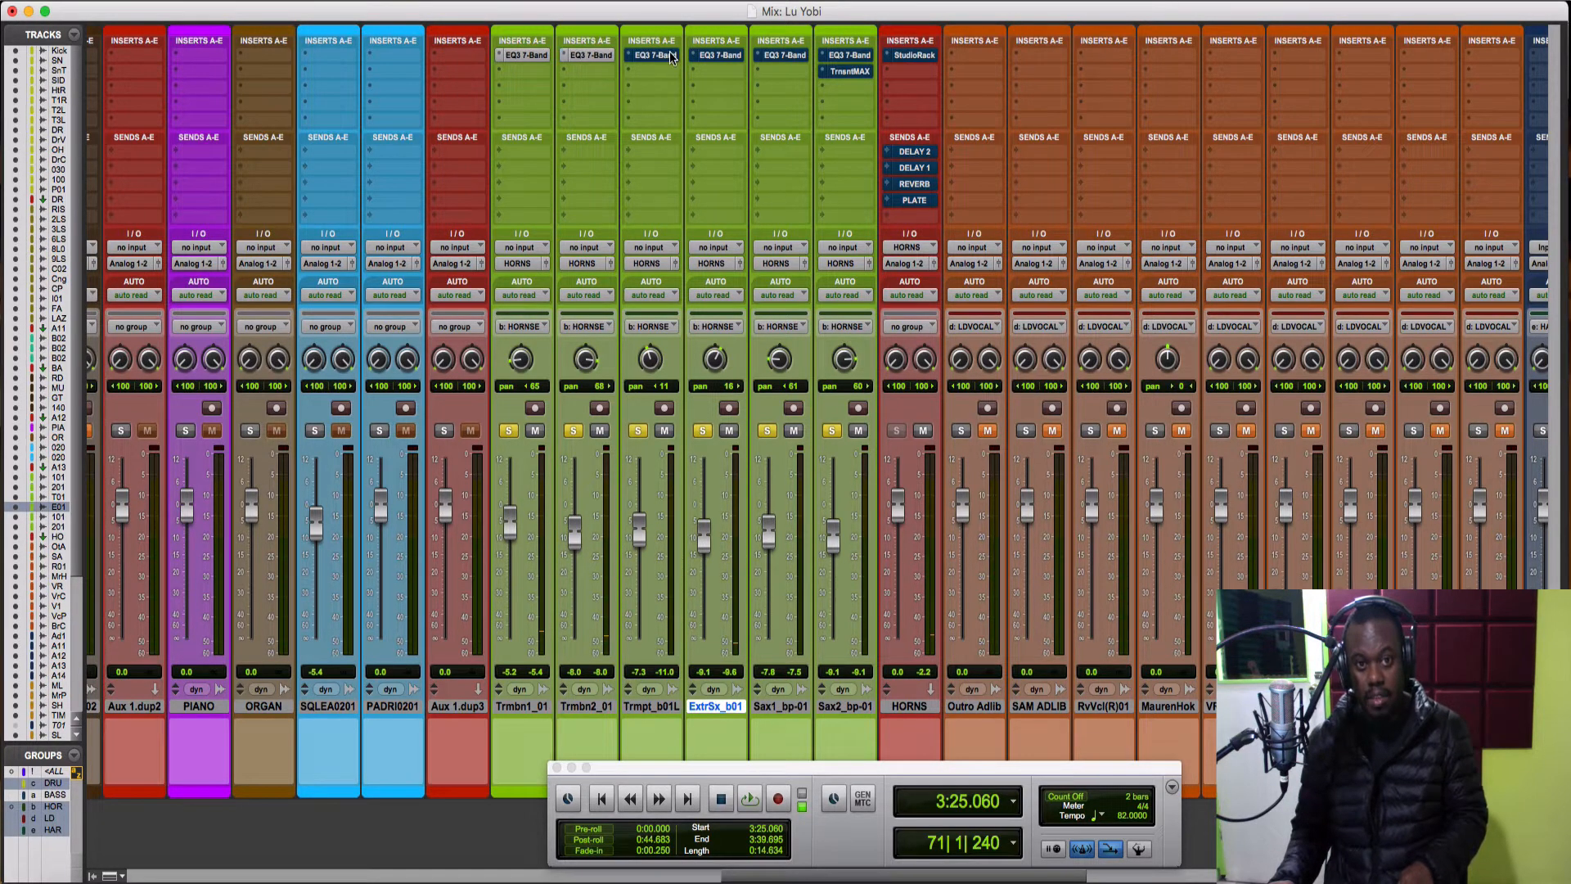
super+click(655, 54)
super+click(719, 54)
super+click(774, 55)
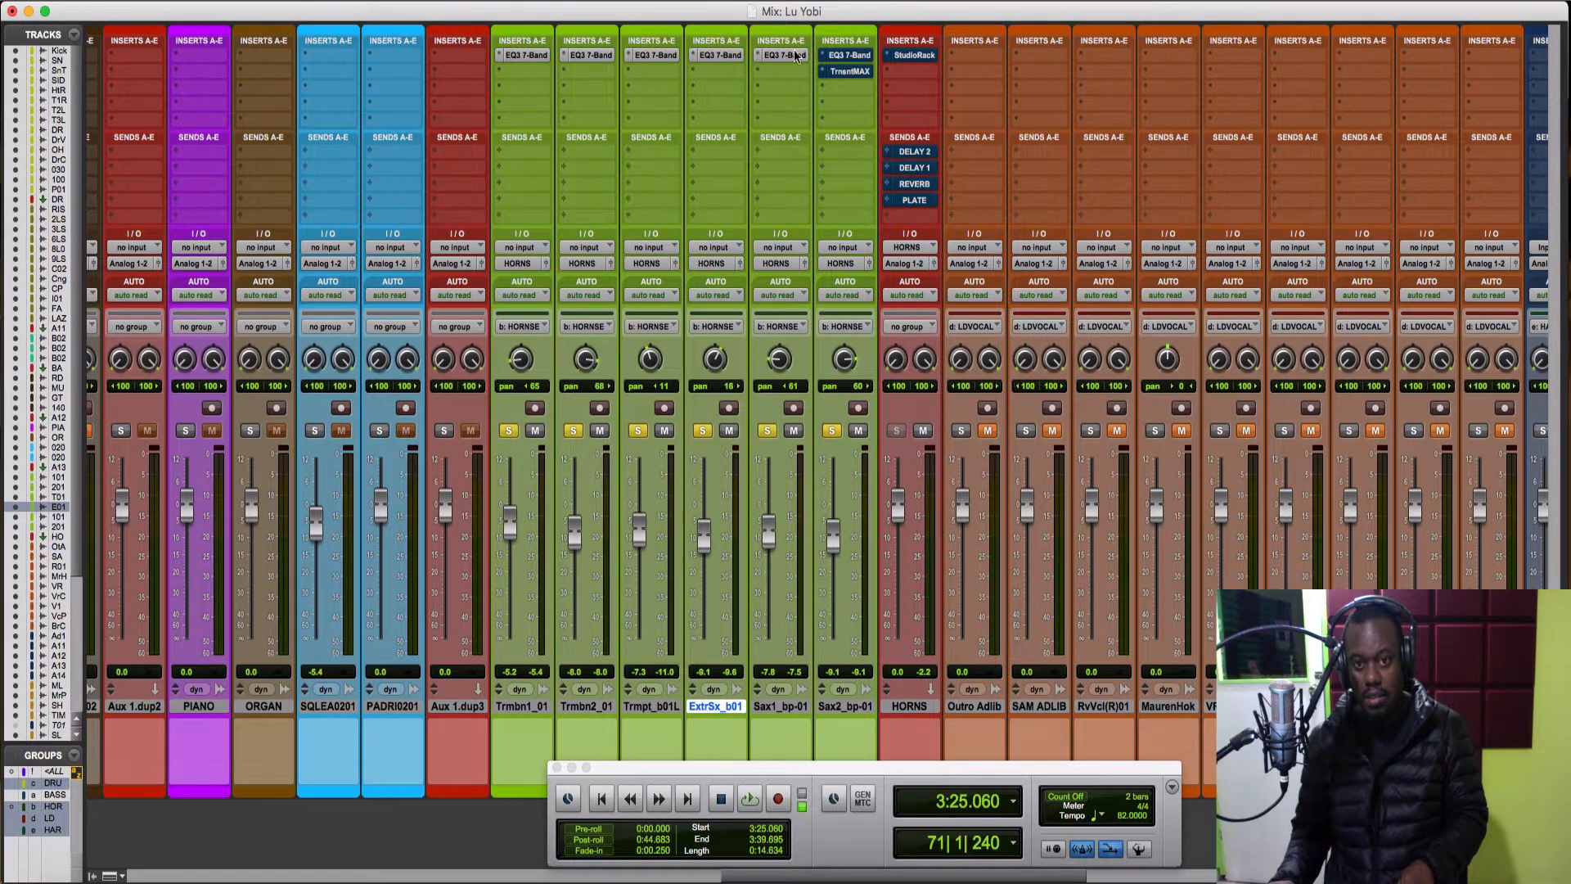
super+click(841, 70)
super+click(845, 55)
super+click(908, 55)
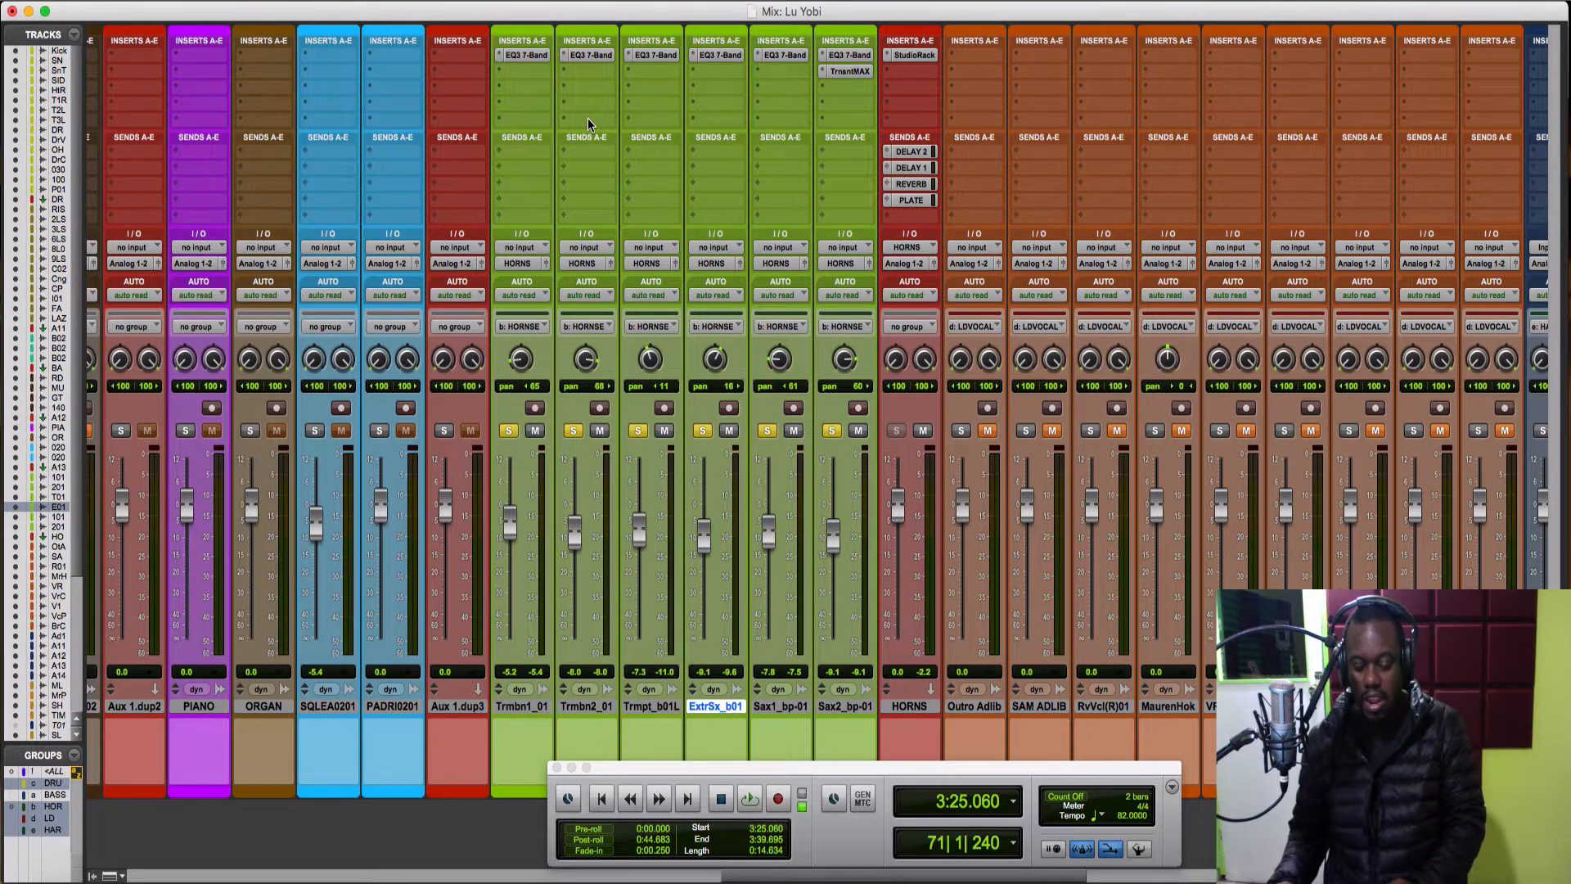
key(space)
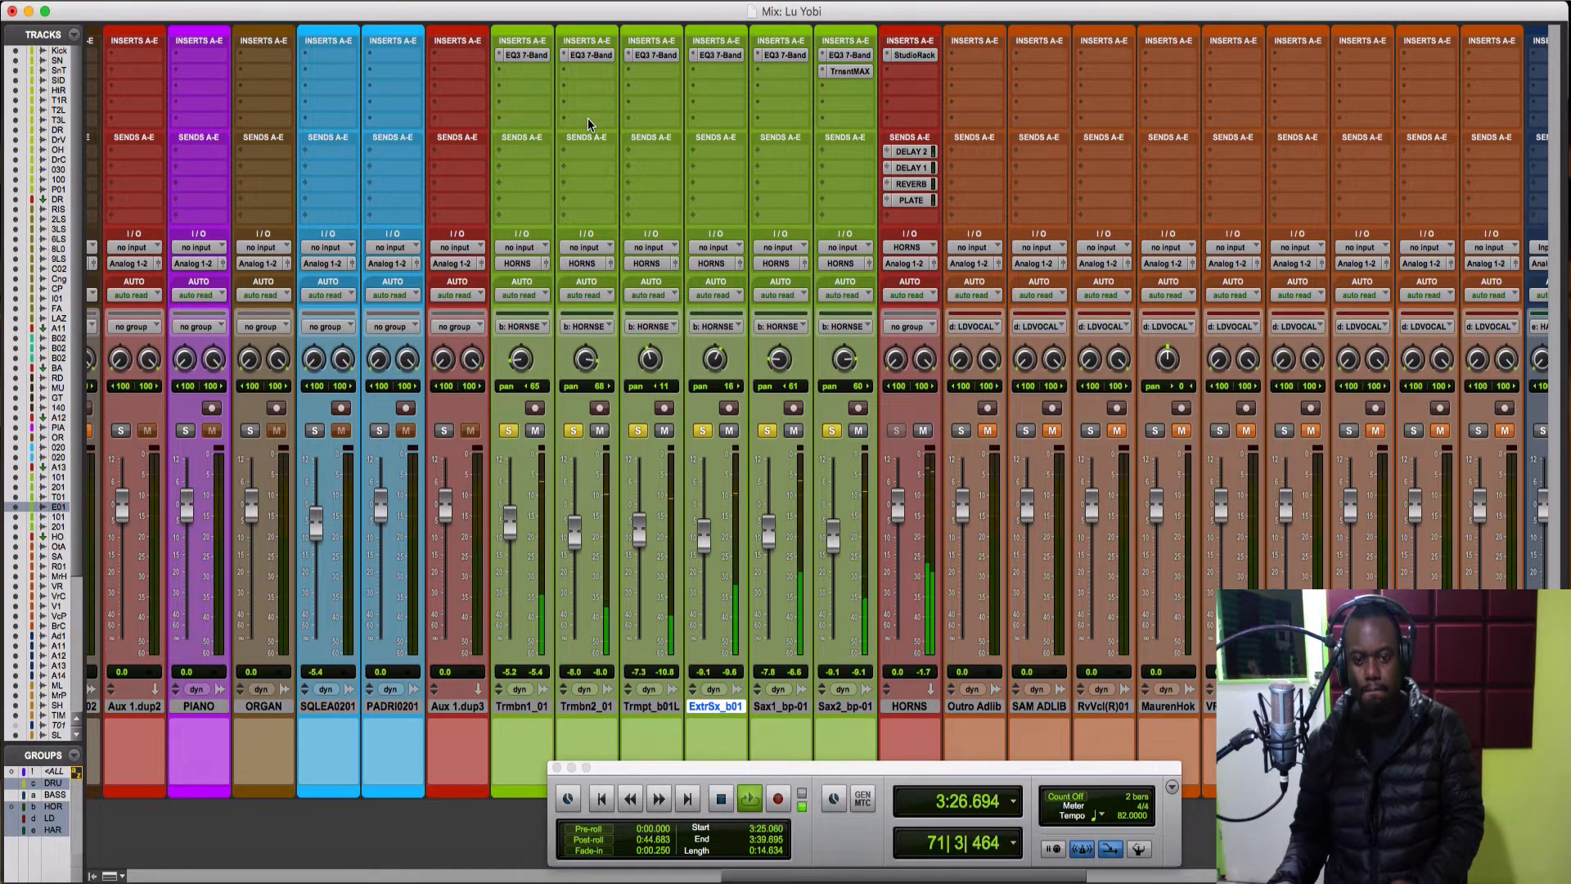
key(space)
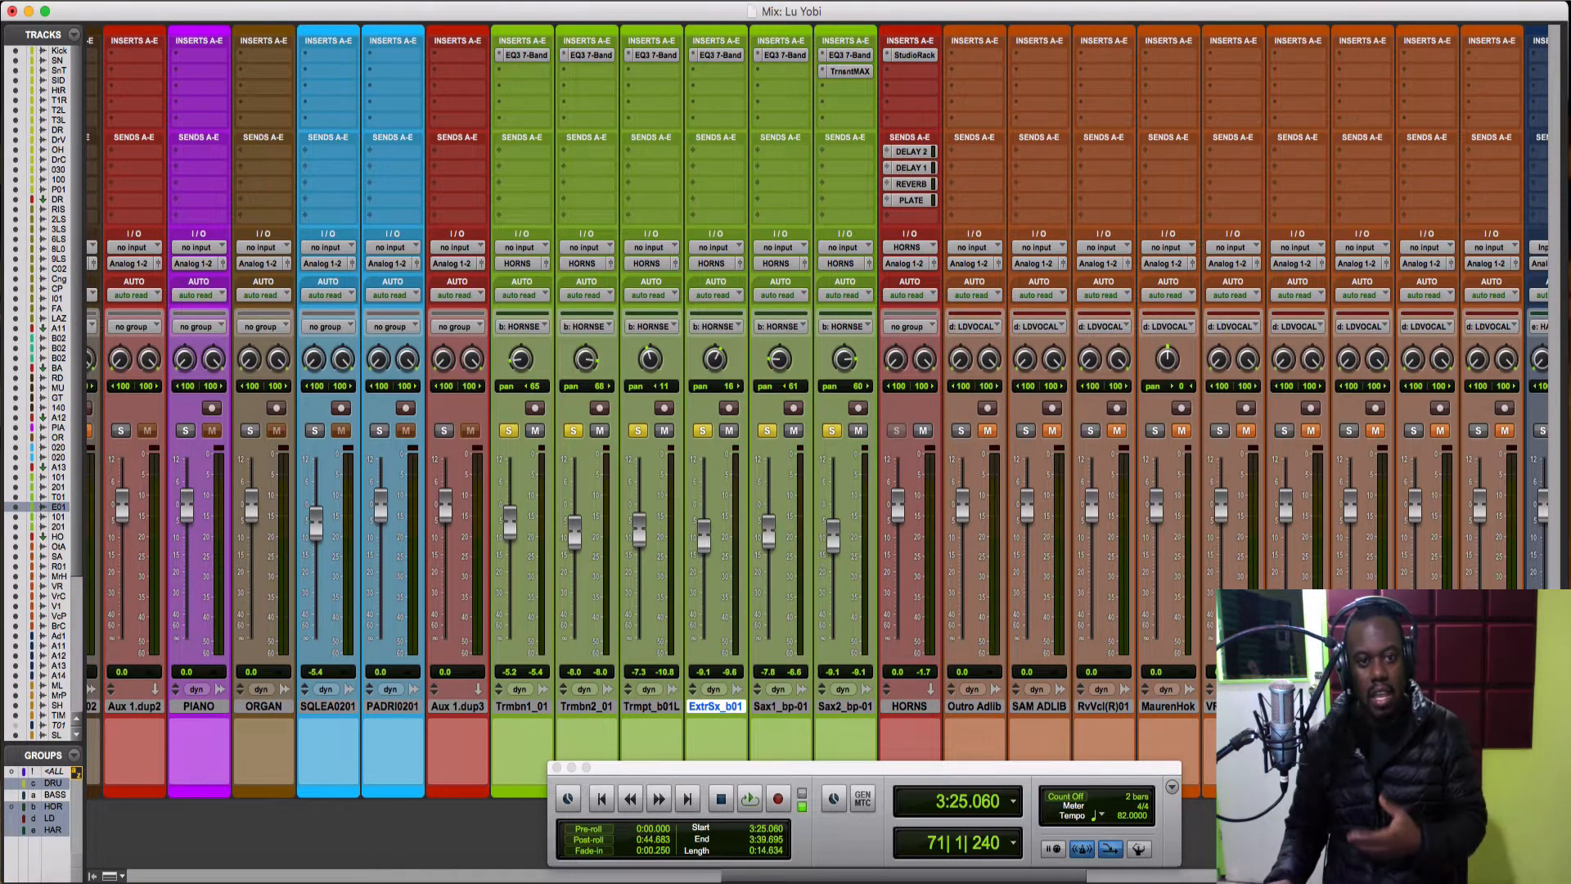
Open the first trombone's EQ3 7-Band beside its channel and solo only Trmbn1_01 among the horns
click(531, 57)
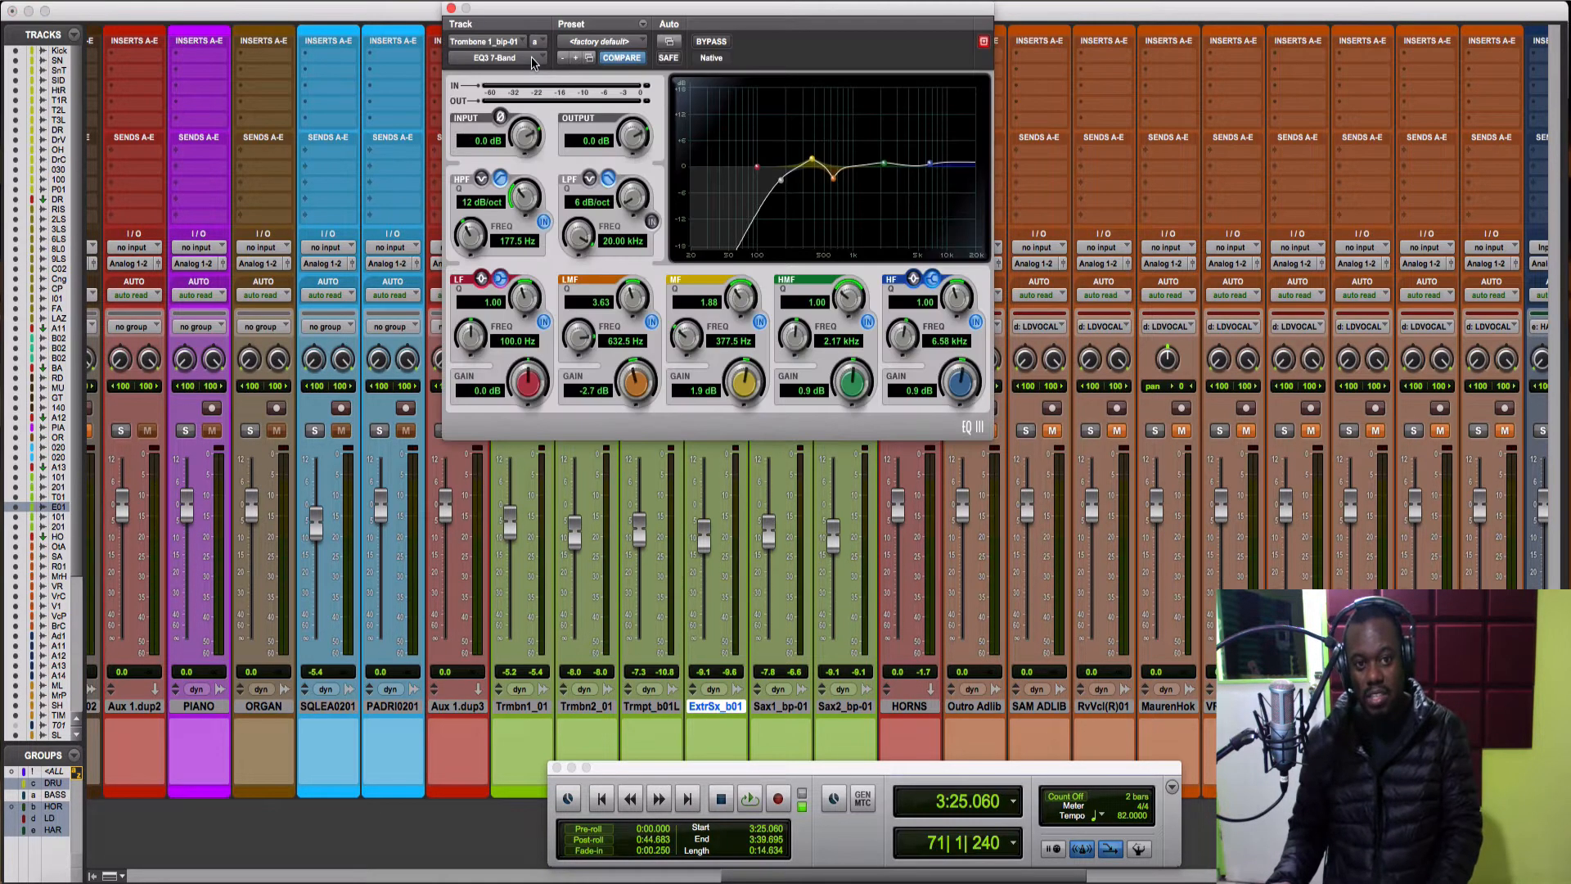
drag(607, 9, 926, 10)
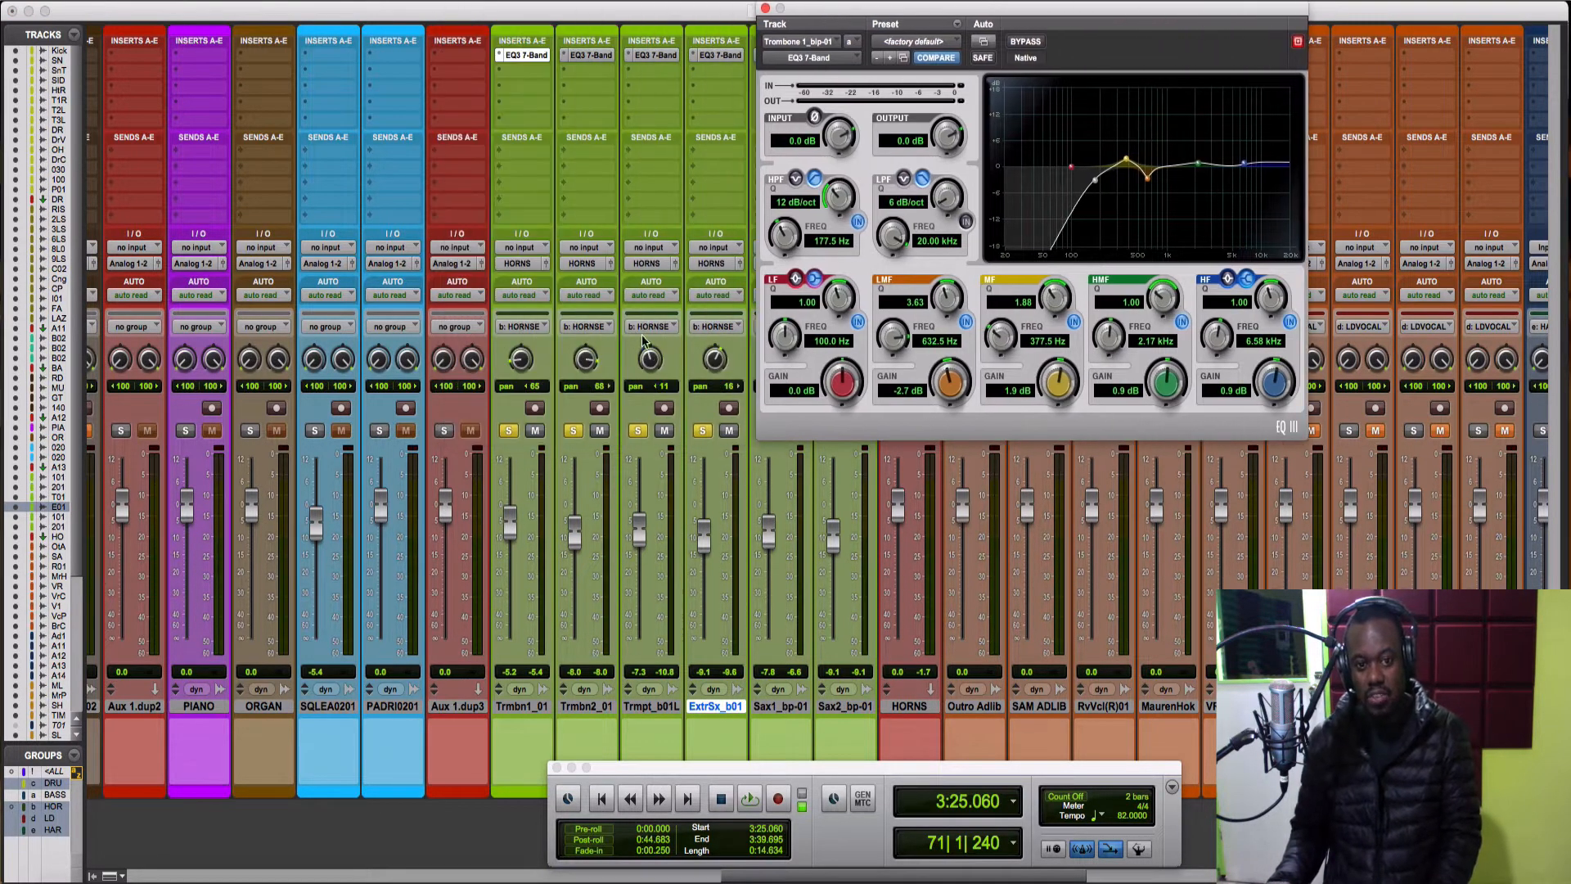
click(572, 430)
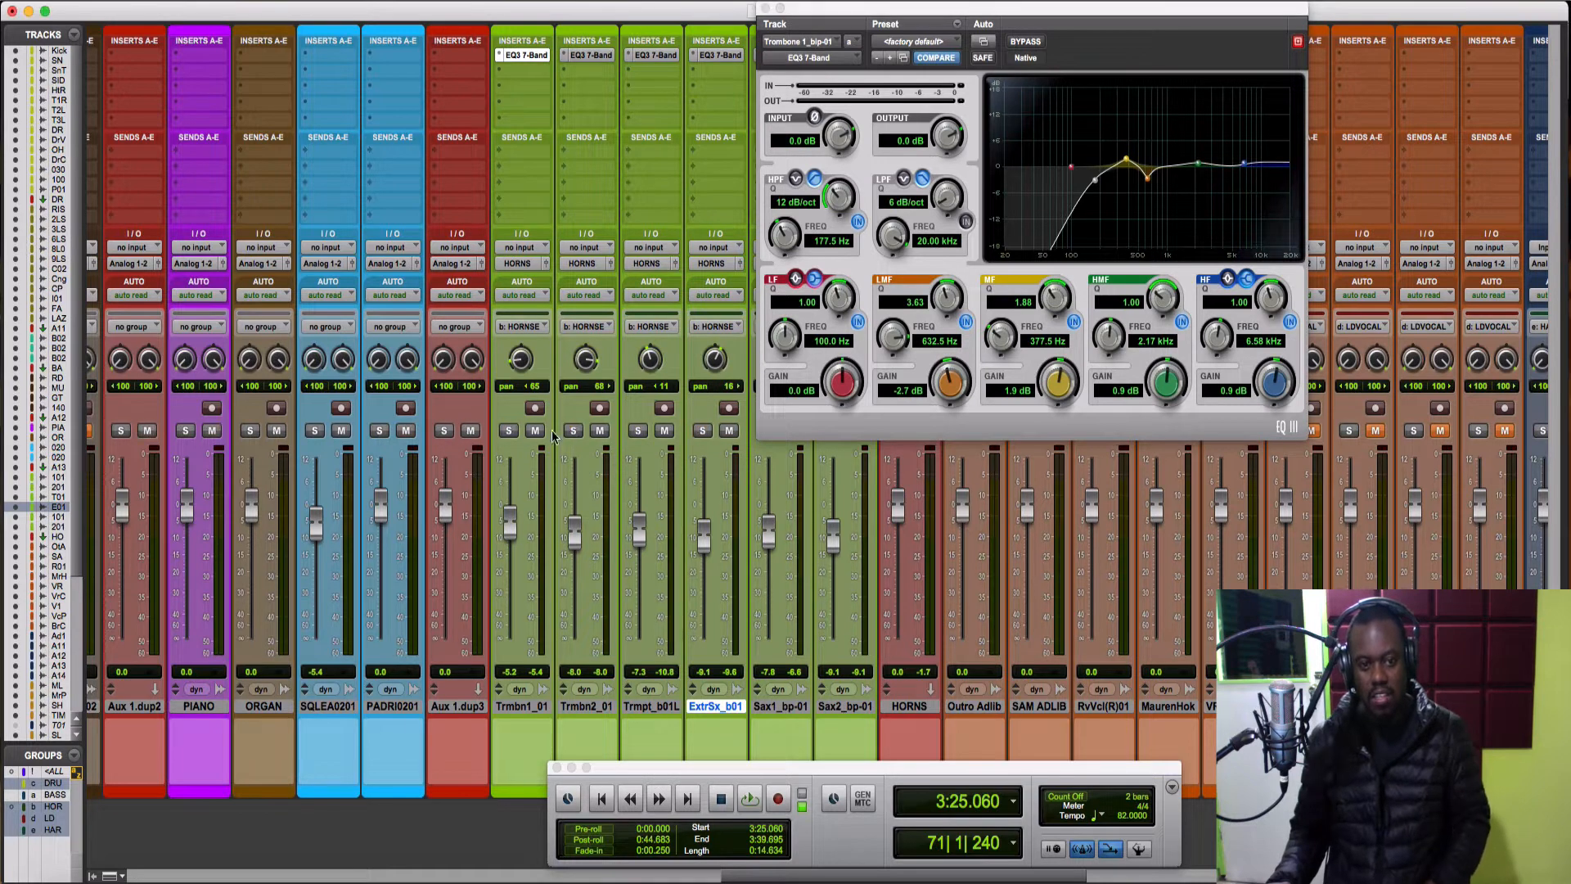
click(510, 431)
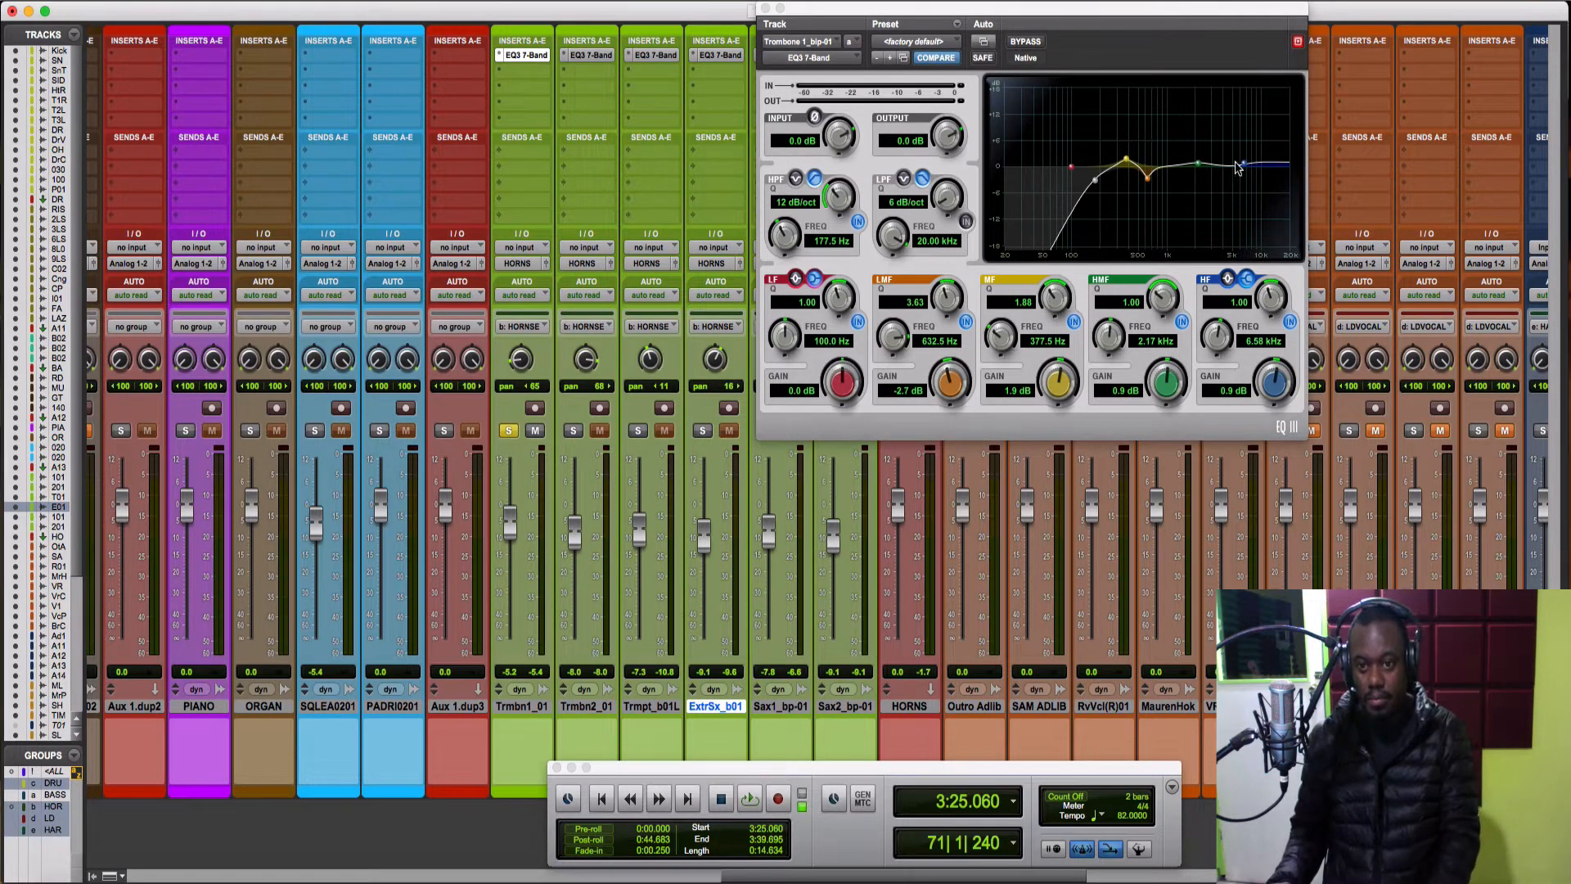
click(1148, 183)
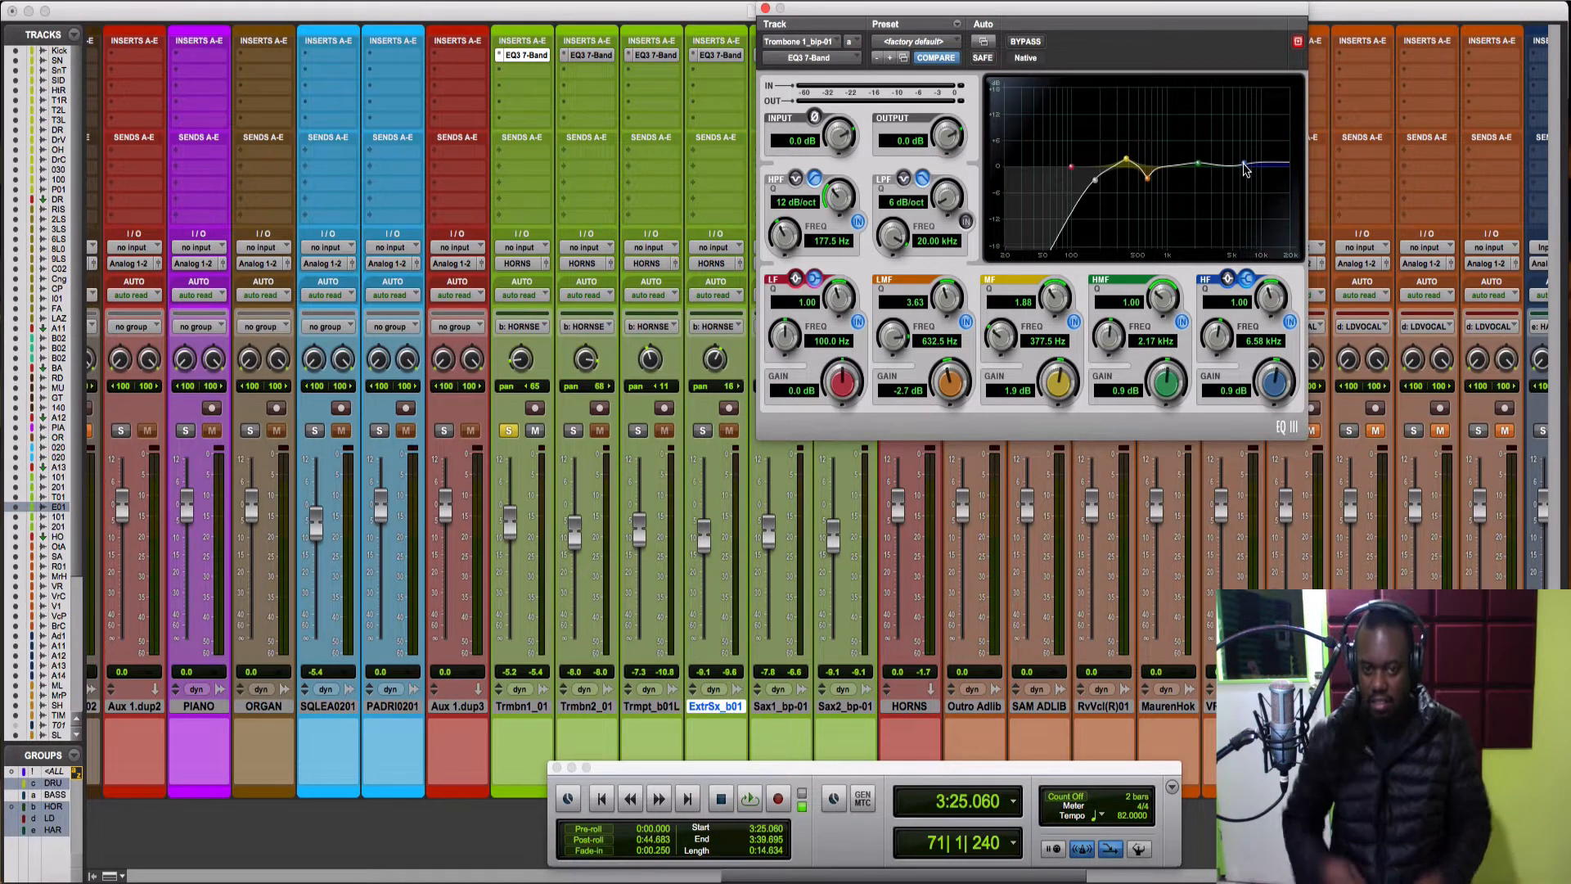
Compare the soloed first trombone with its EQ active, bypassed, and active again
key(space)
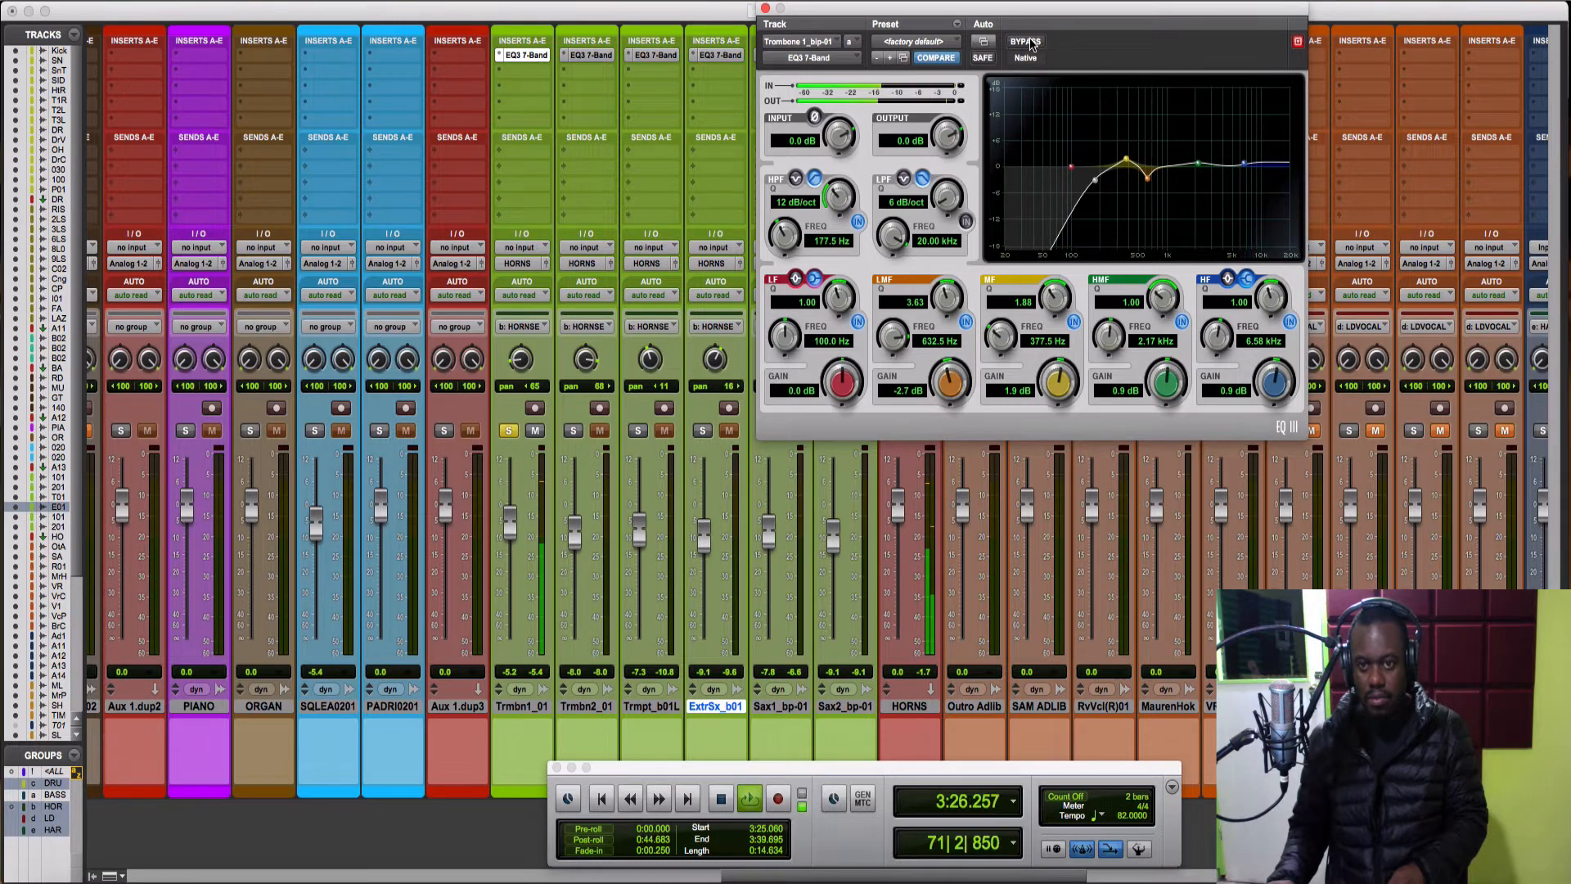
key(space)
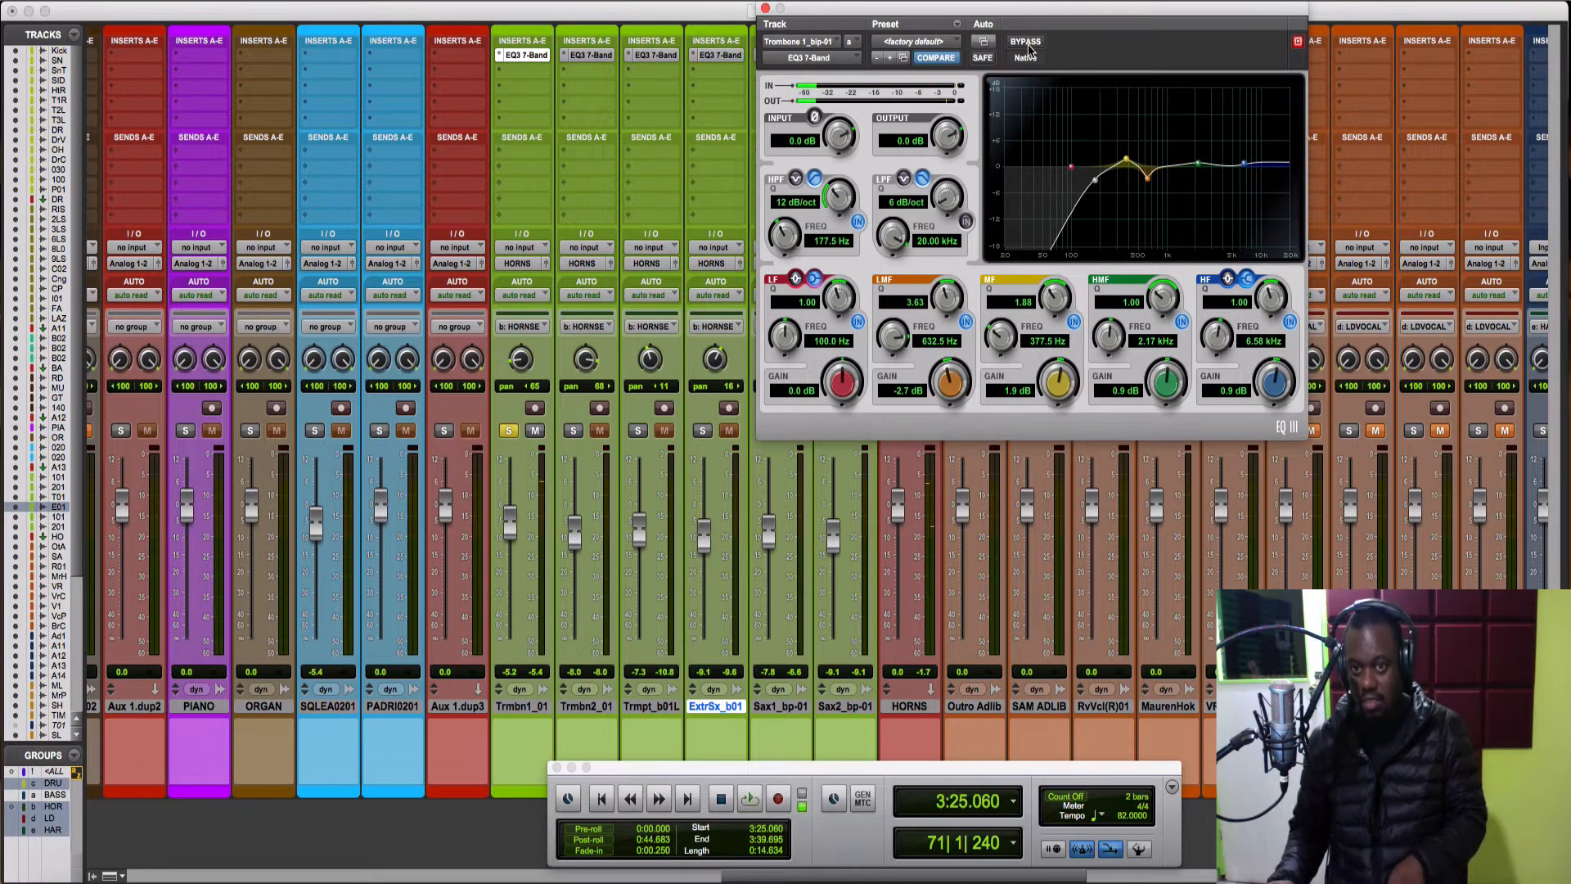
click(1028, 45)
key(space)
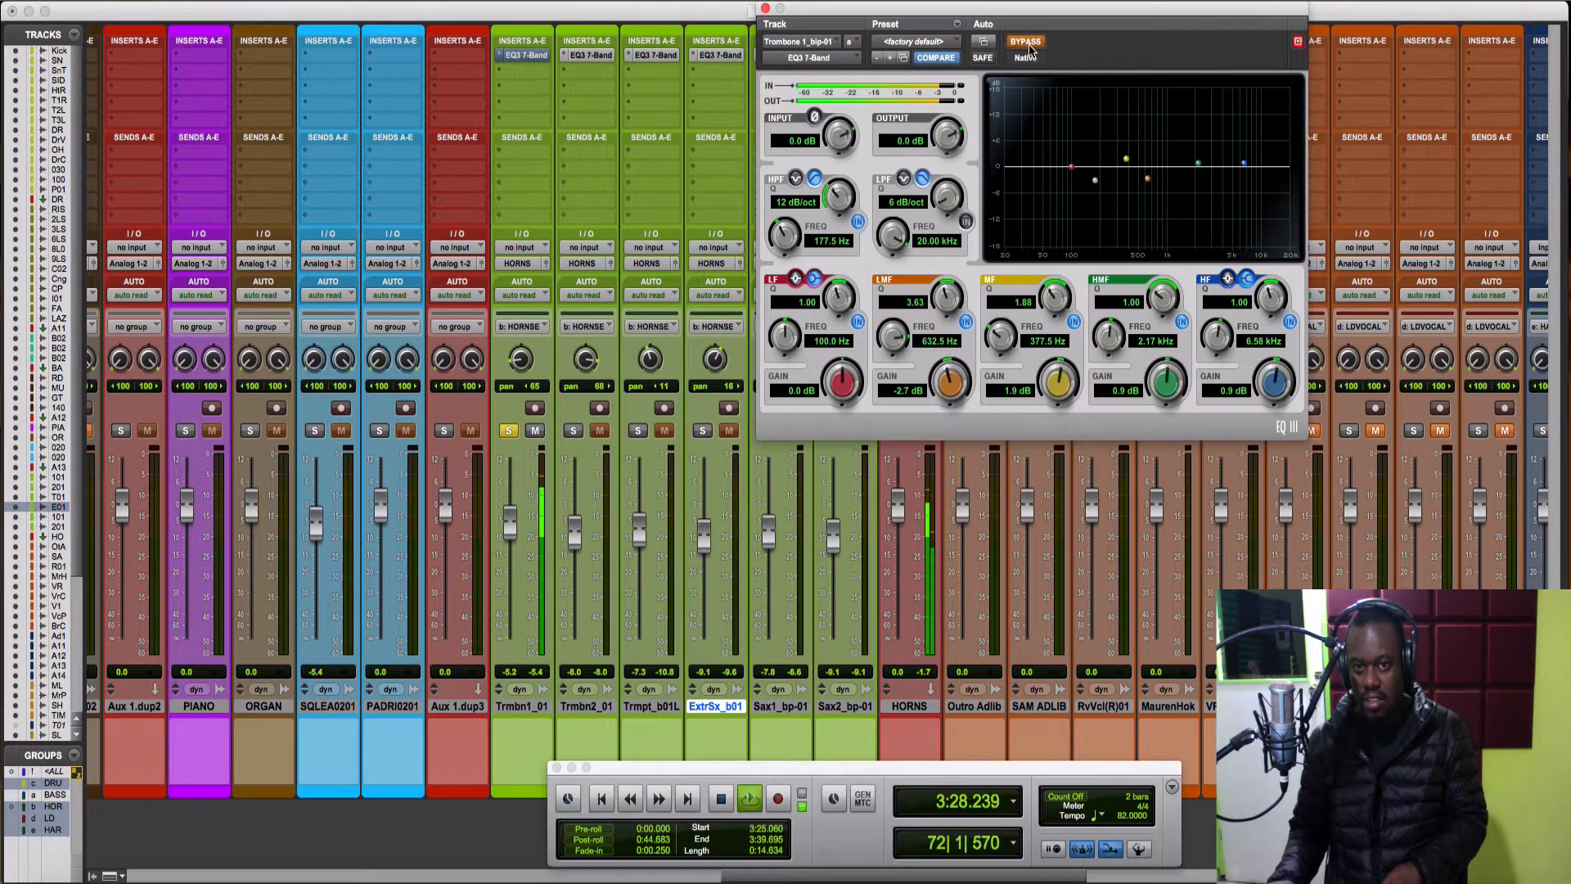
key(space)
click(1027, 45)
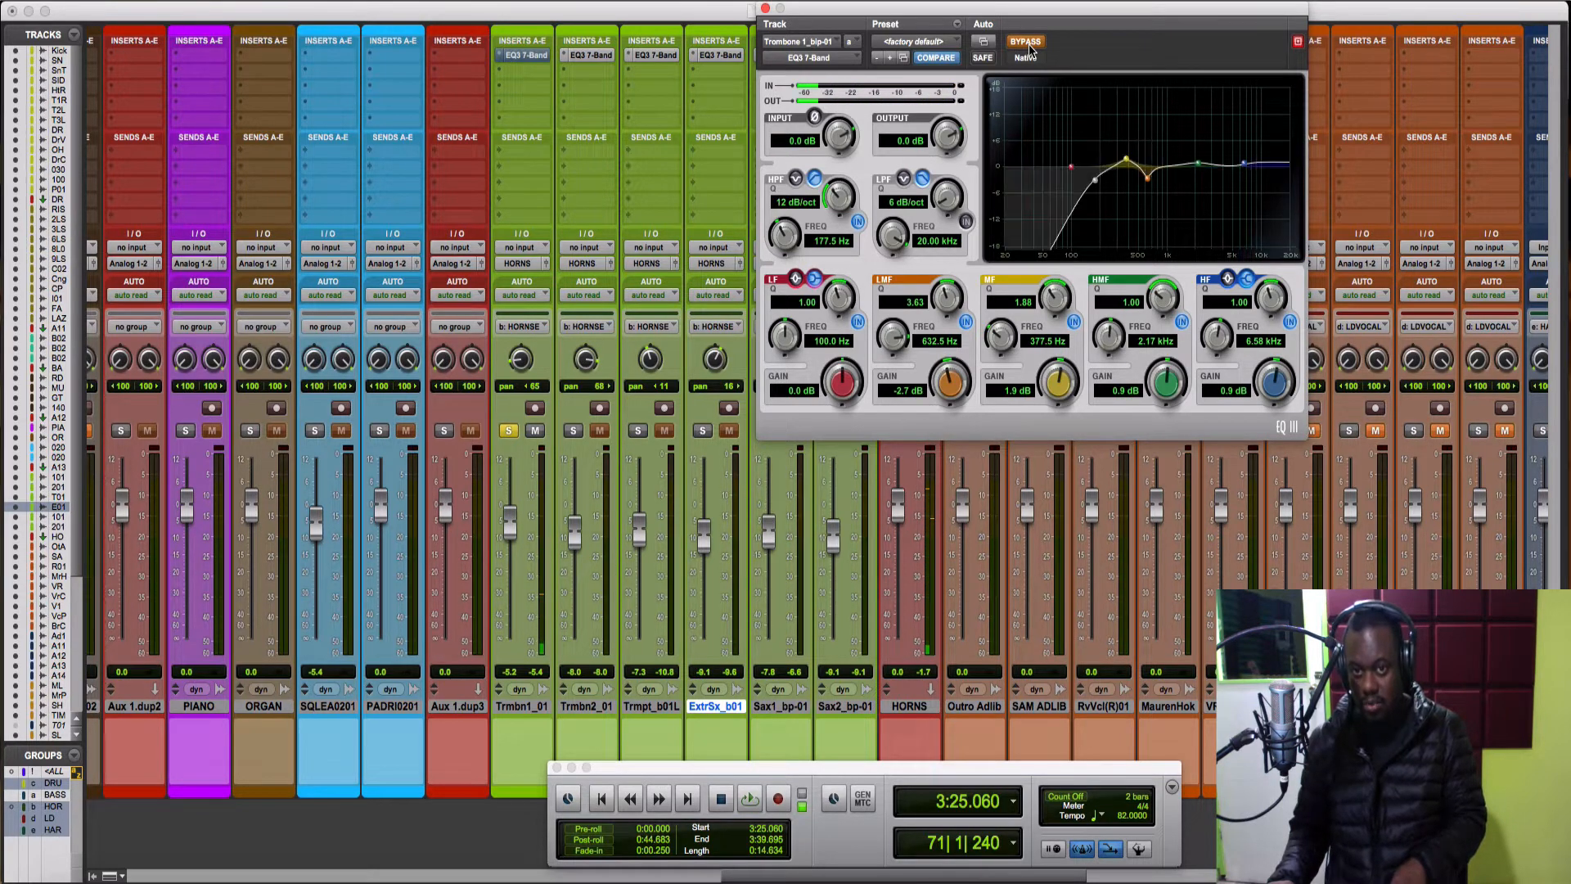
key(space)
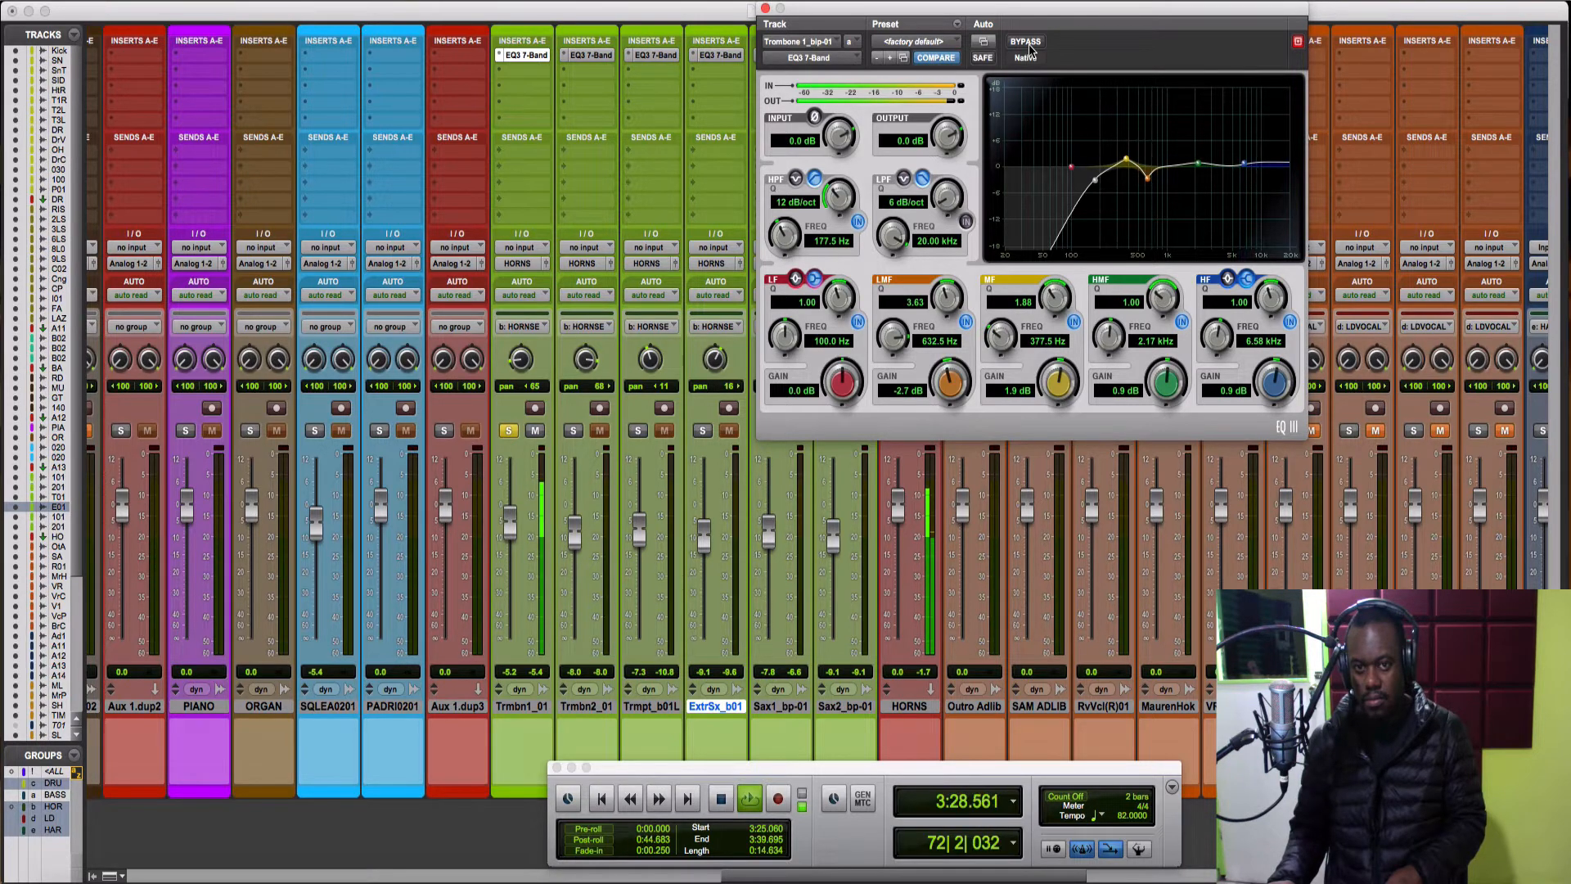
key(space)
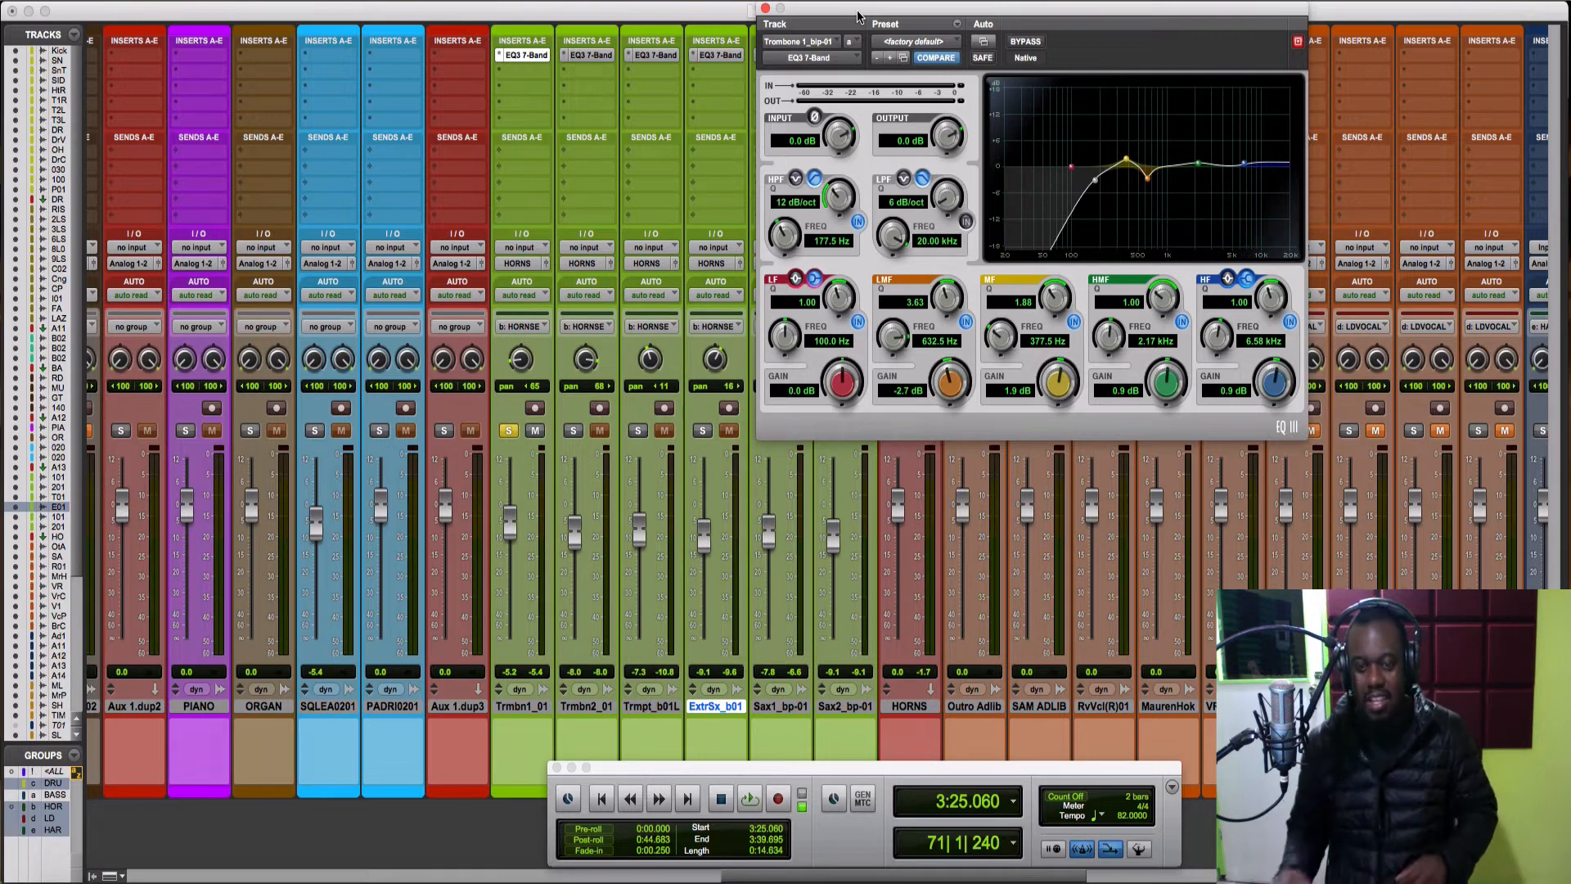
Open the second trombone's EQ3 7-Band and switch the solo from Trmbn1_01 to Trmbn2_01
click(587, 54)
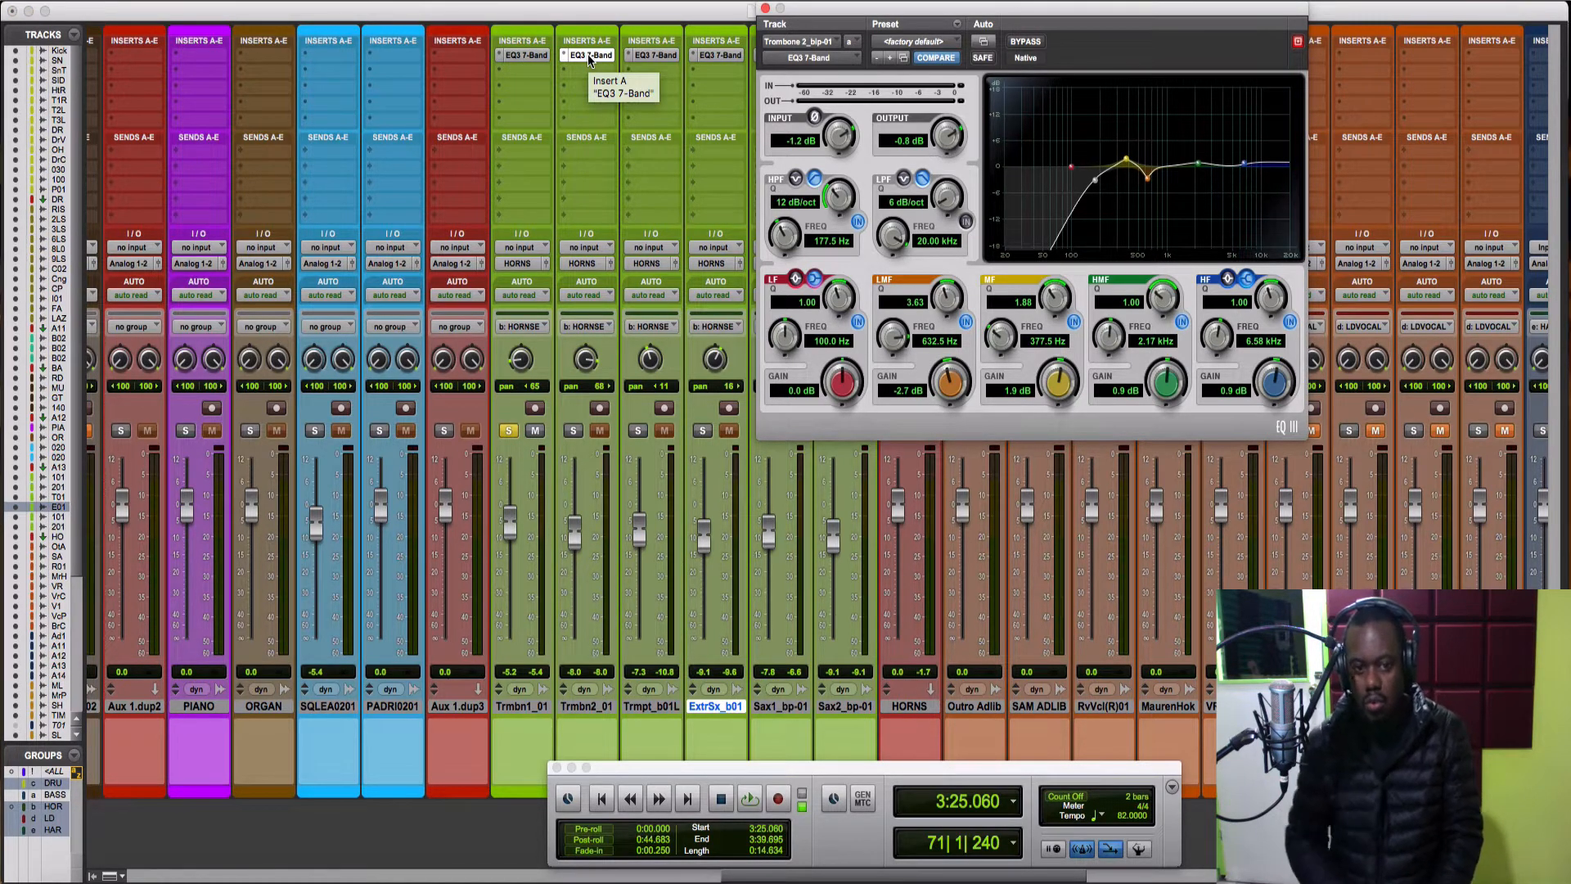
click(571, 435)
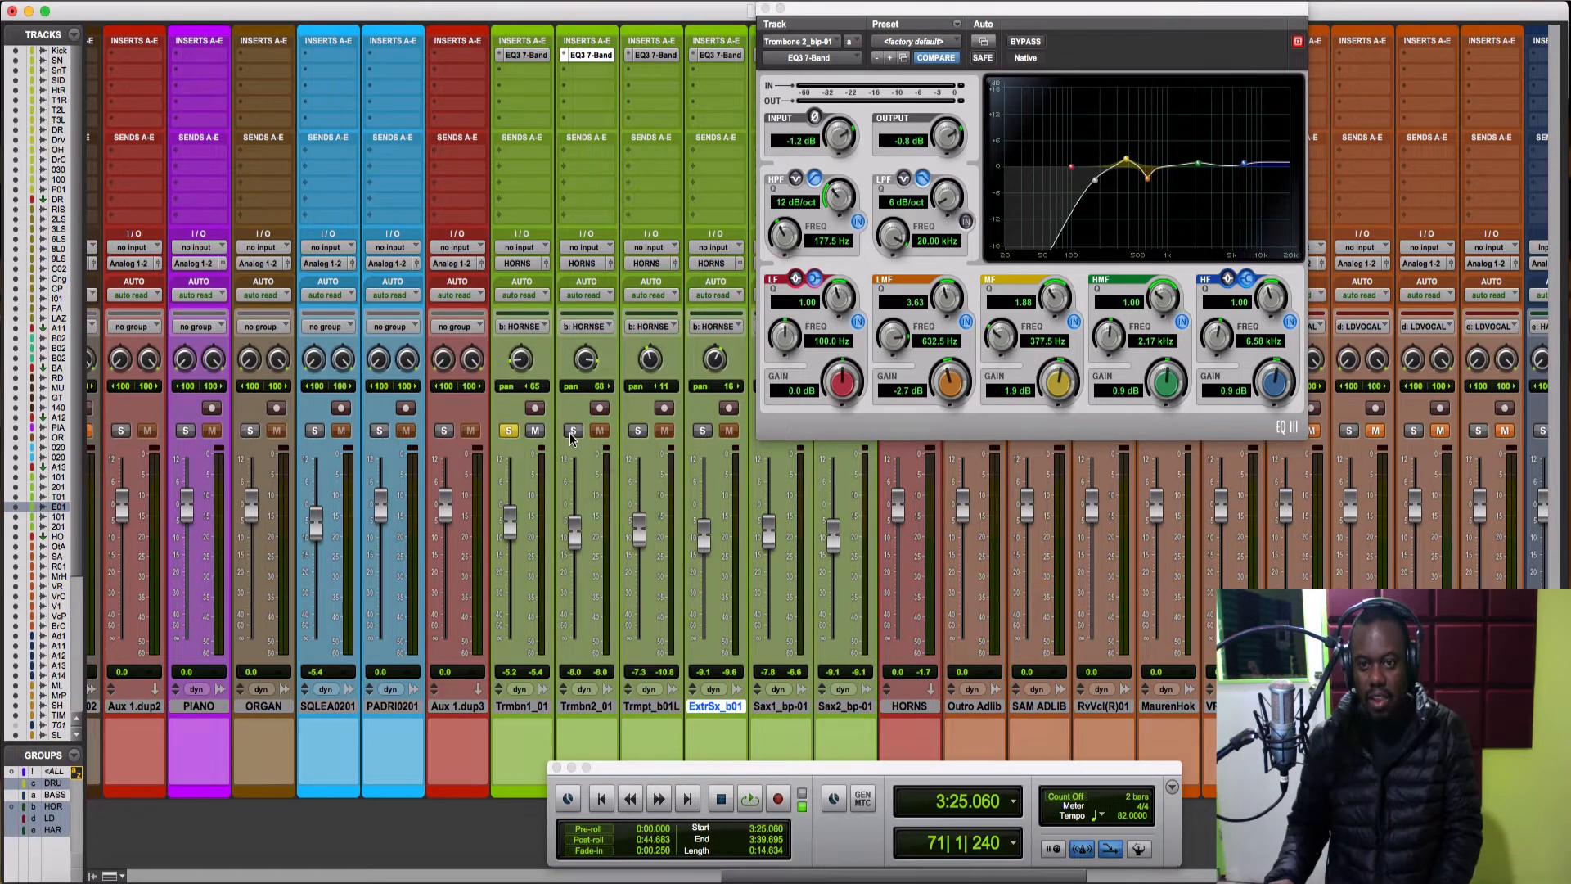
click(514, 433)
click(571, 432)
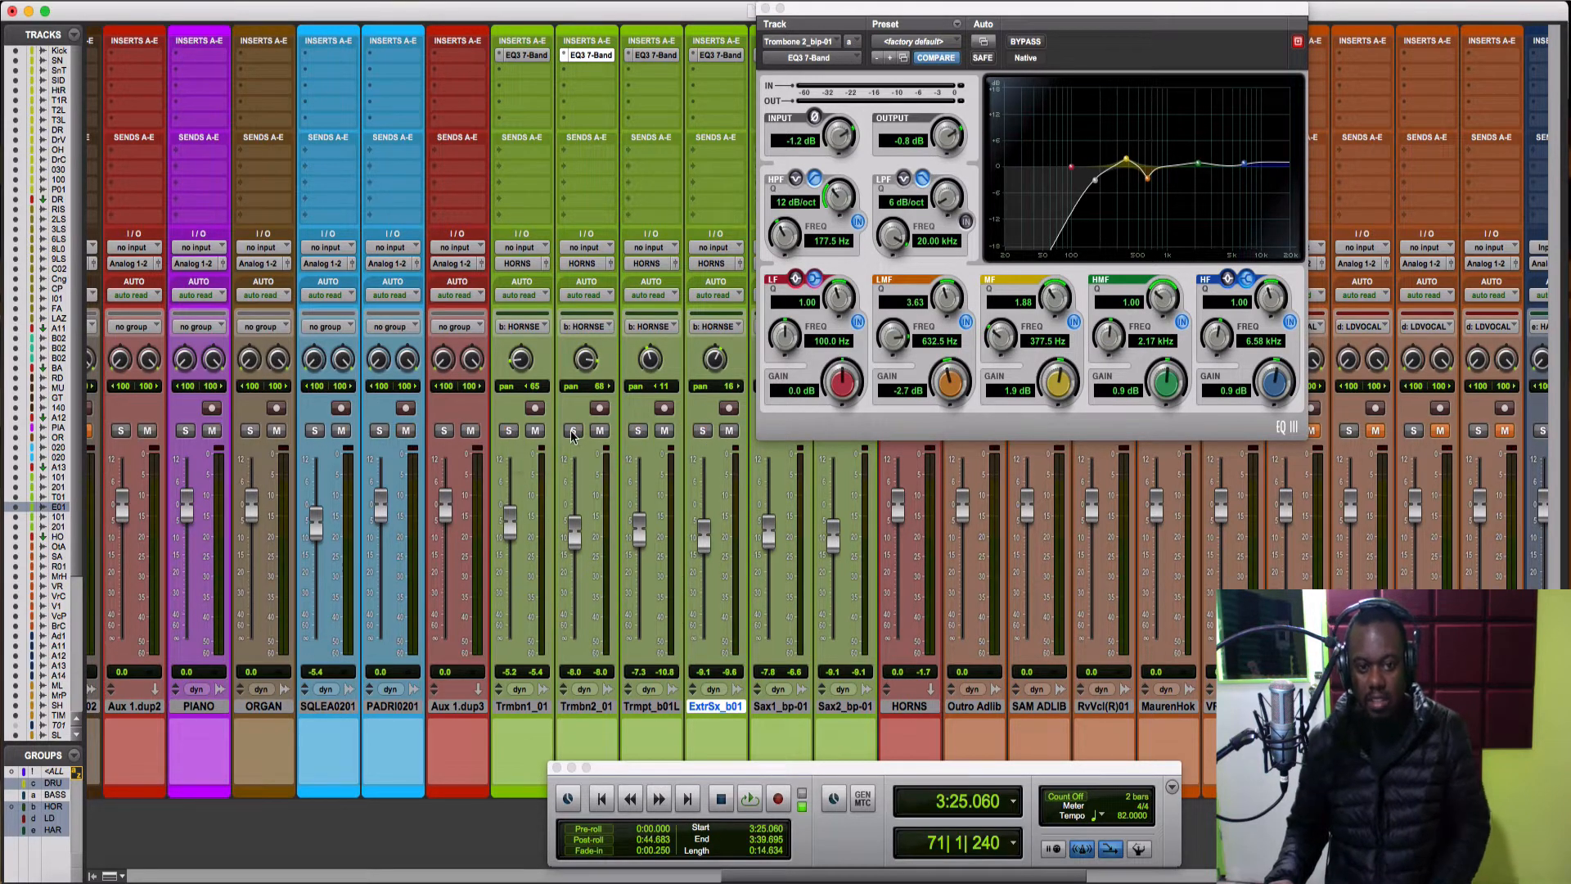
click(572, 432)
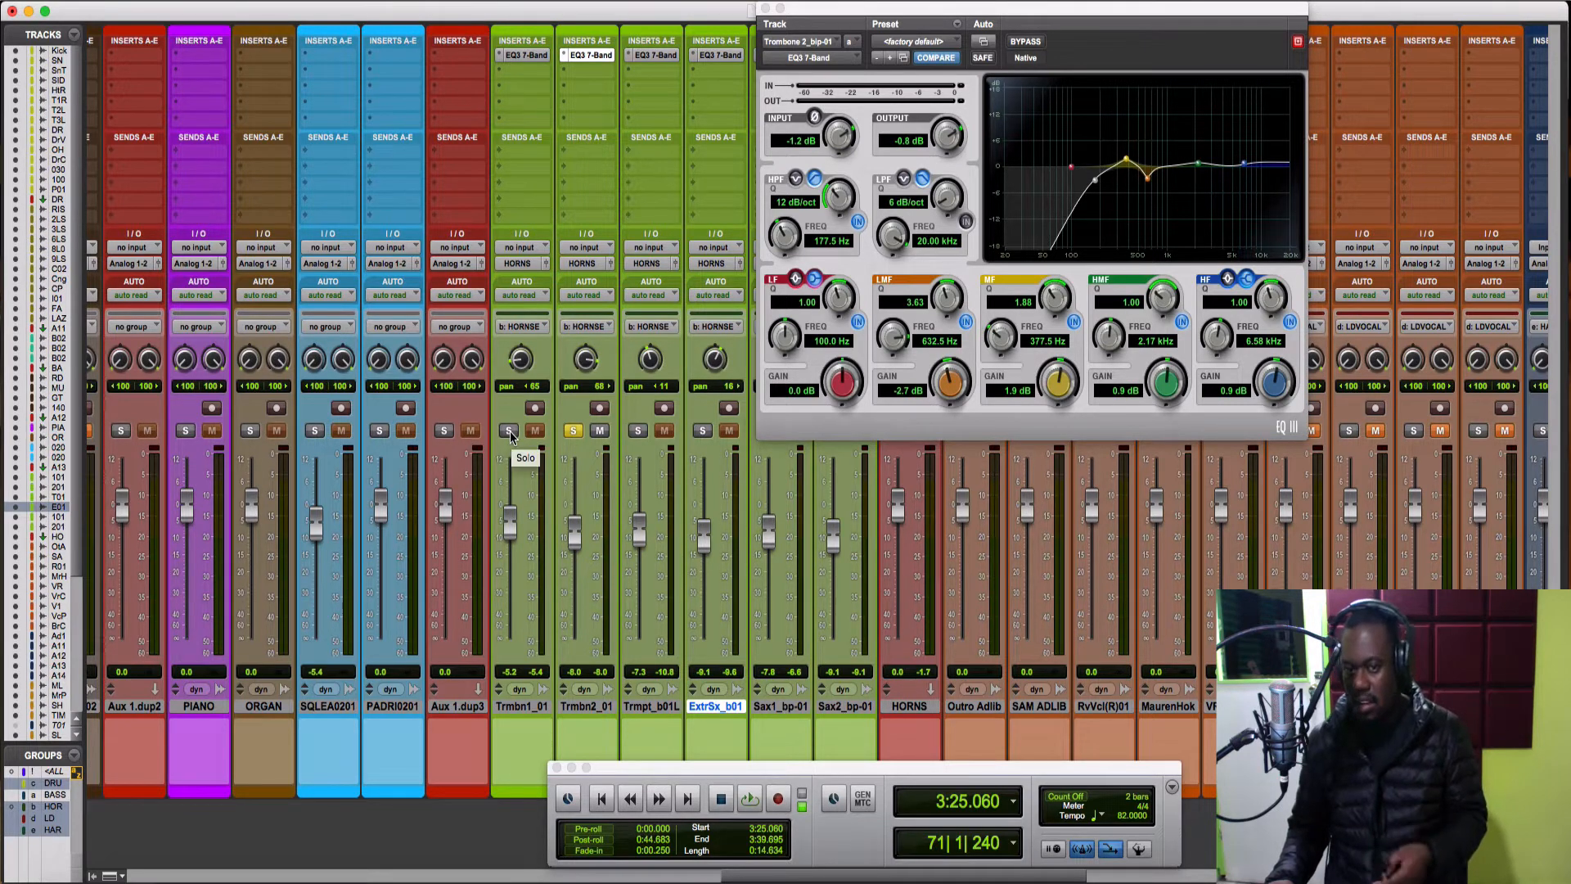
Audition the soloed second trombone with its EQ active, and clear its solo
key(space)
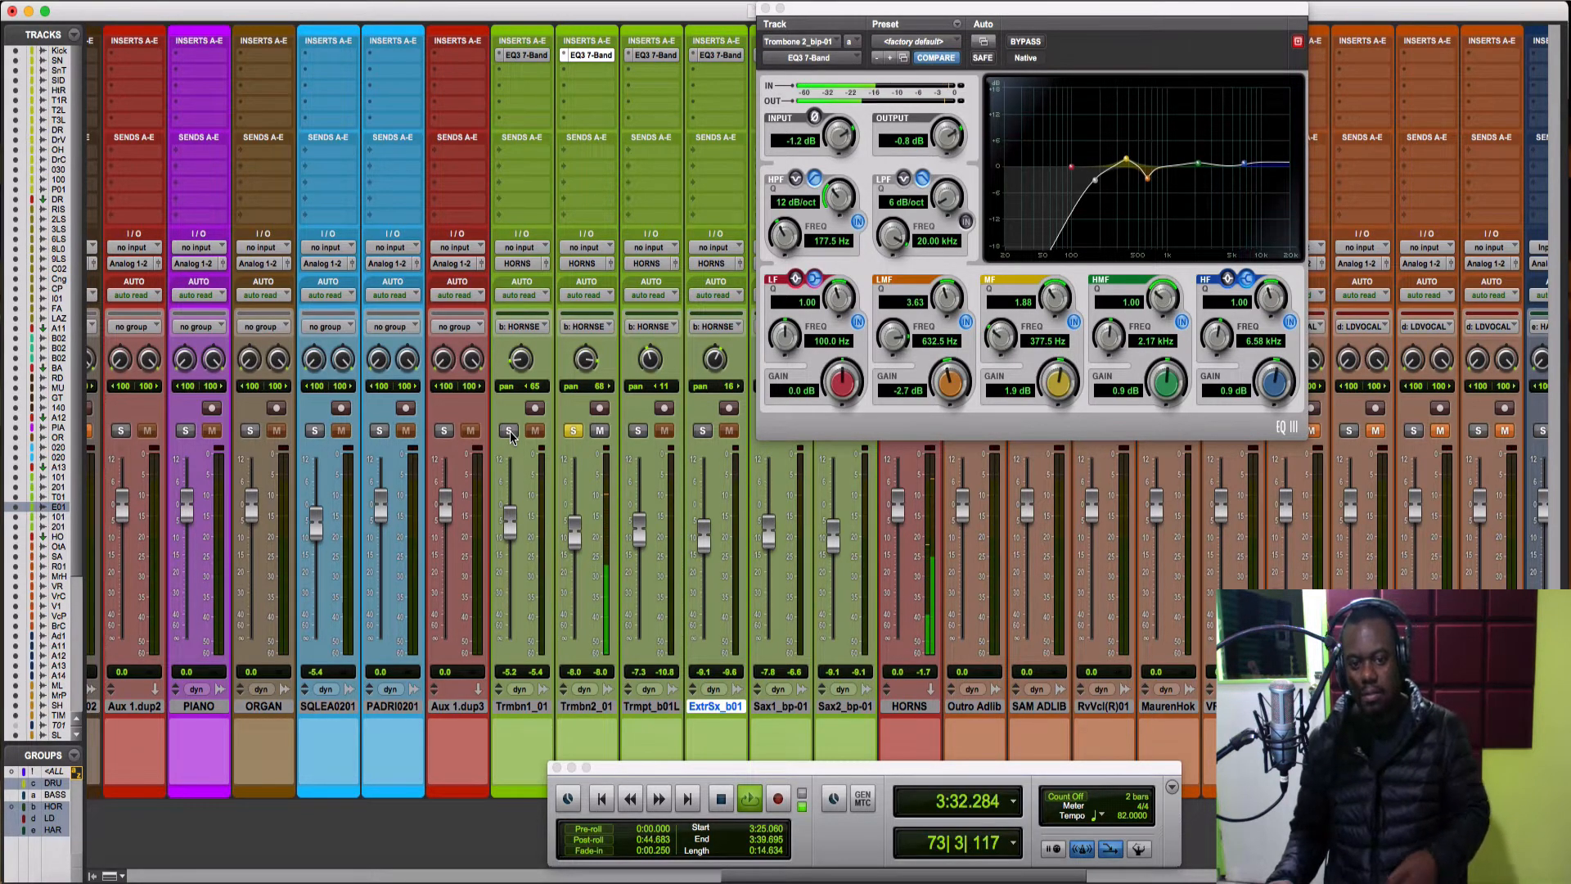
key(space)
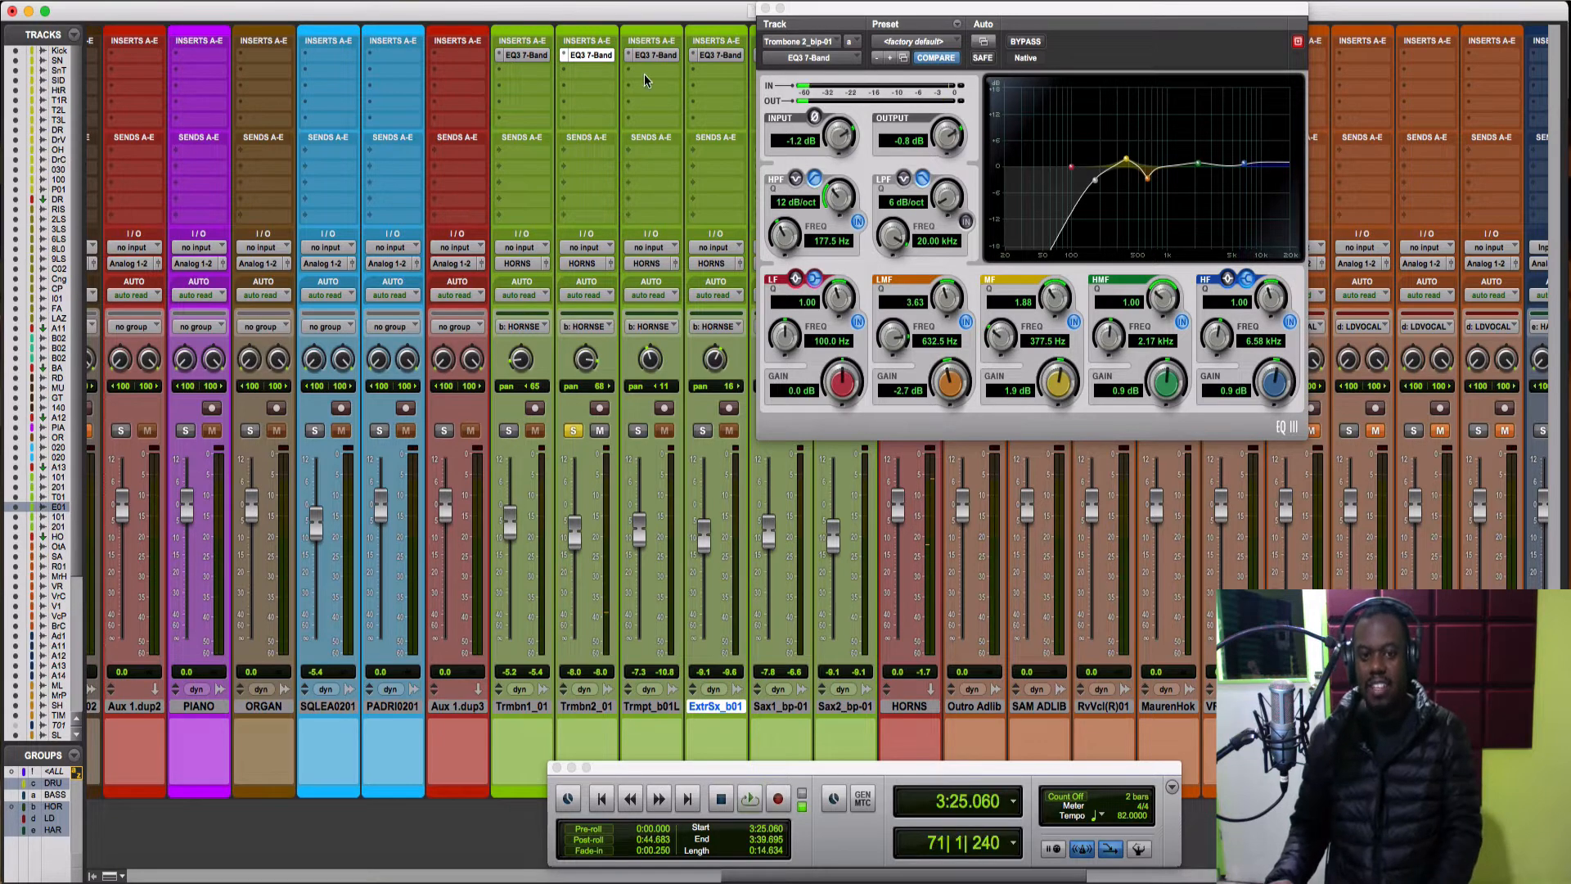
click(570, 431)
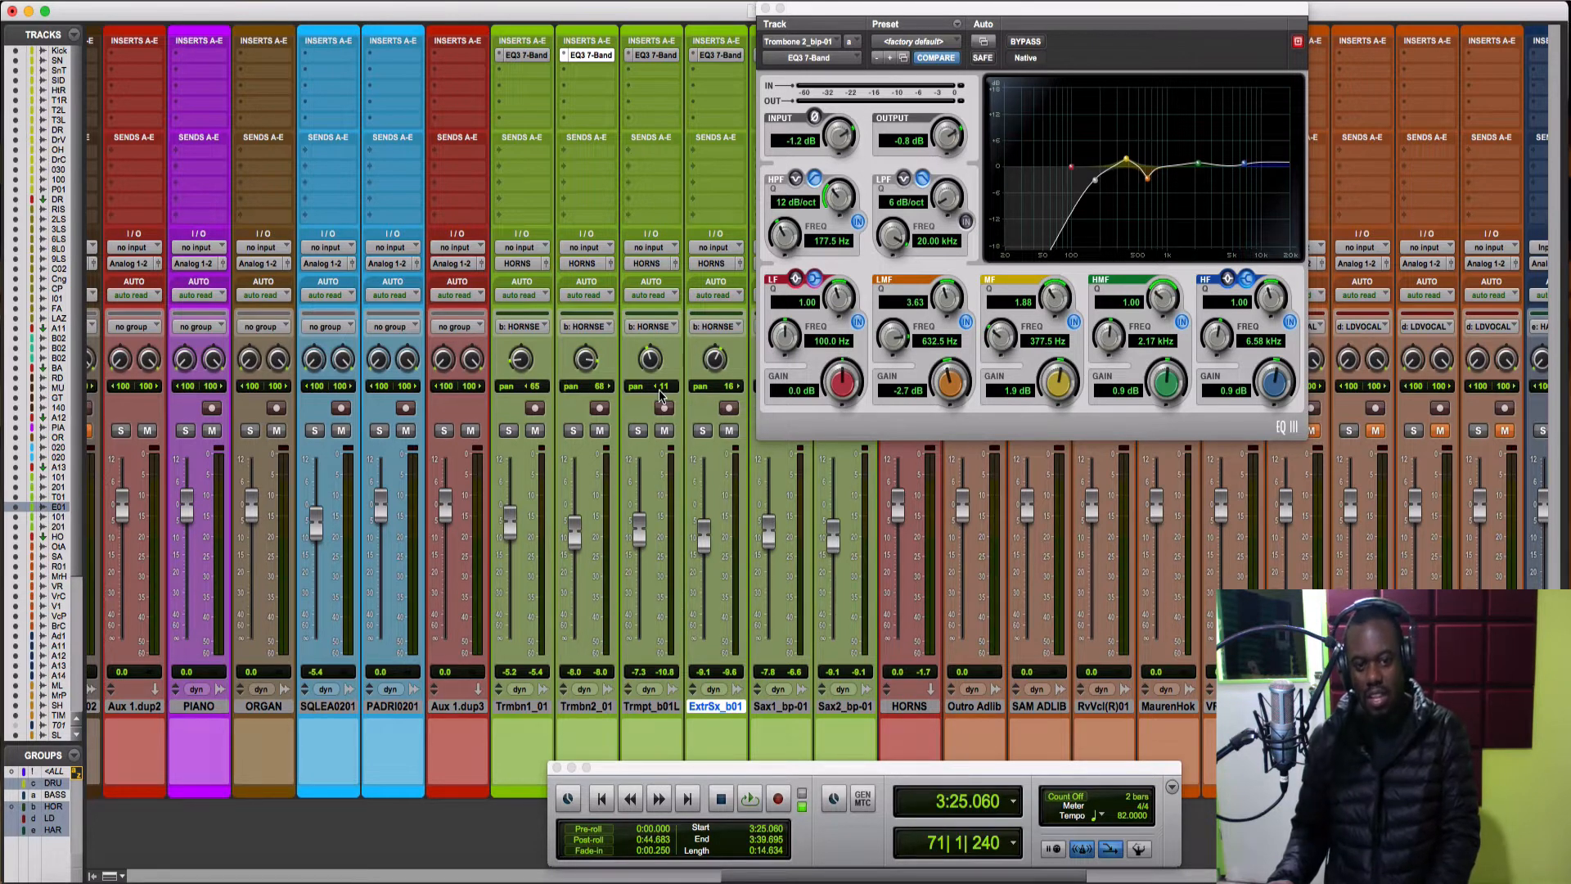
Open the trumpet's EQ3 7-Band, solo Trmpt_b01L, and audition it with the EQ active
click(659, 54)
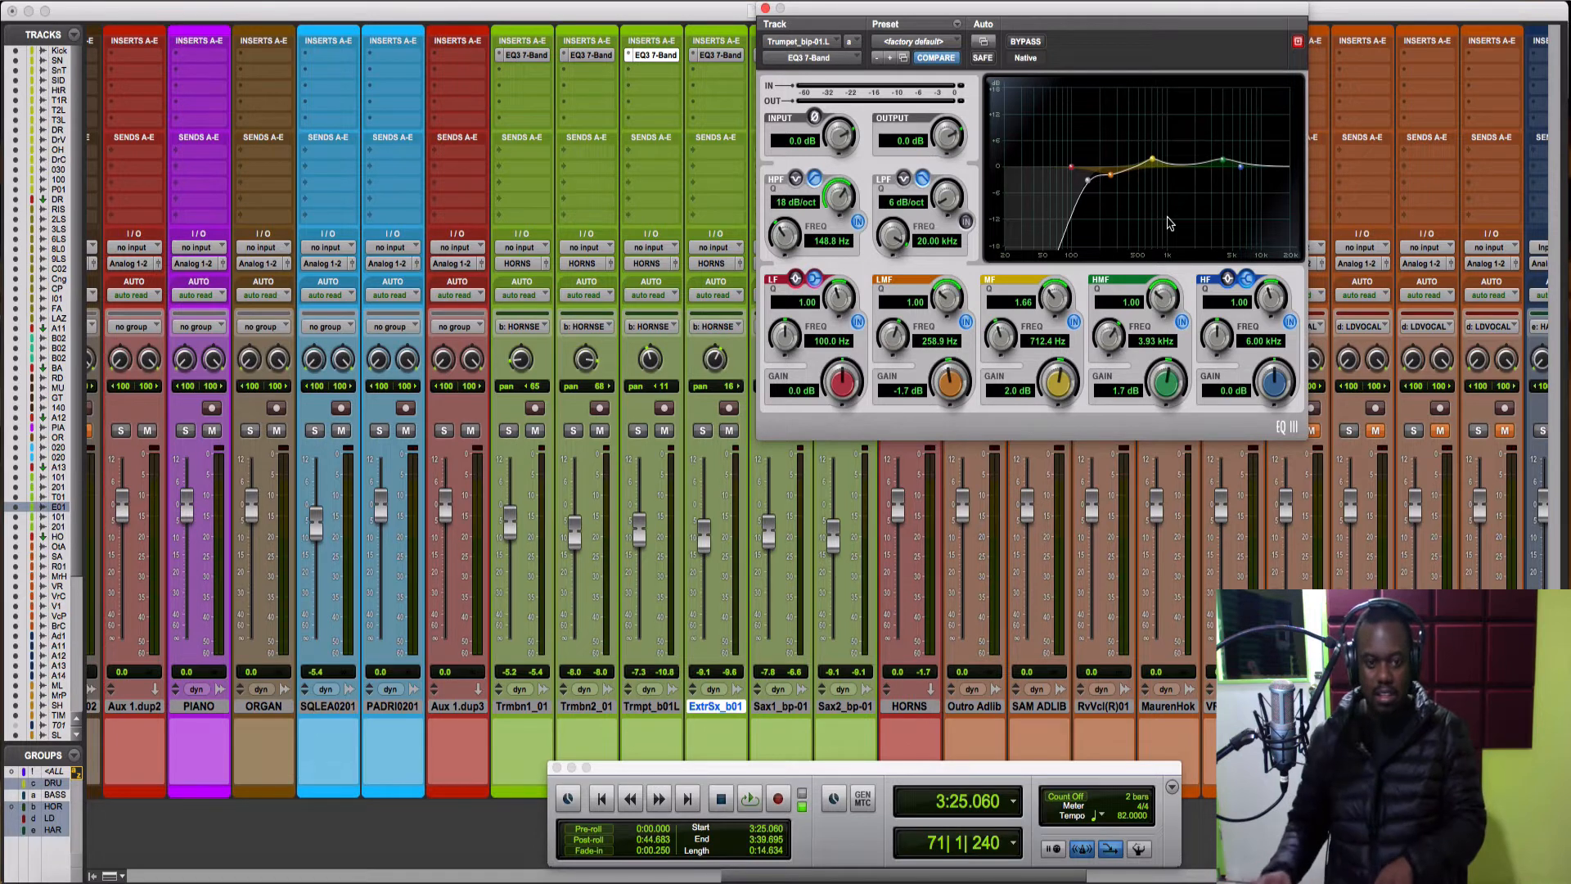
key(space)
key(space)
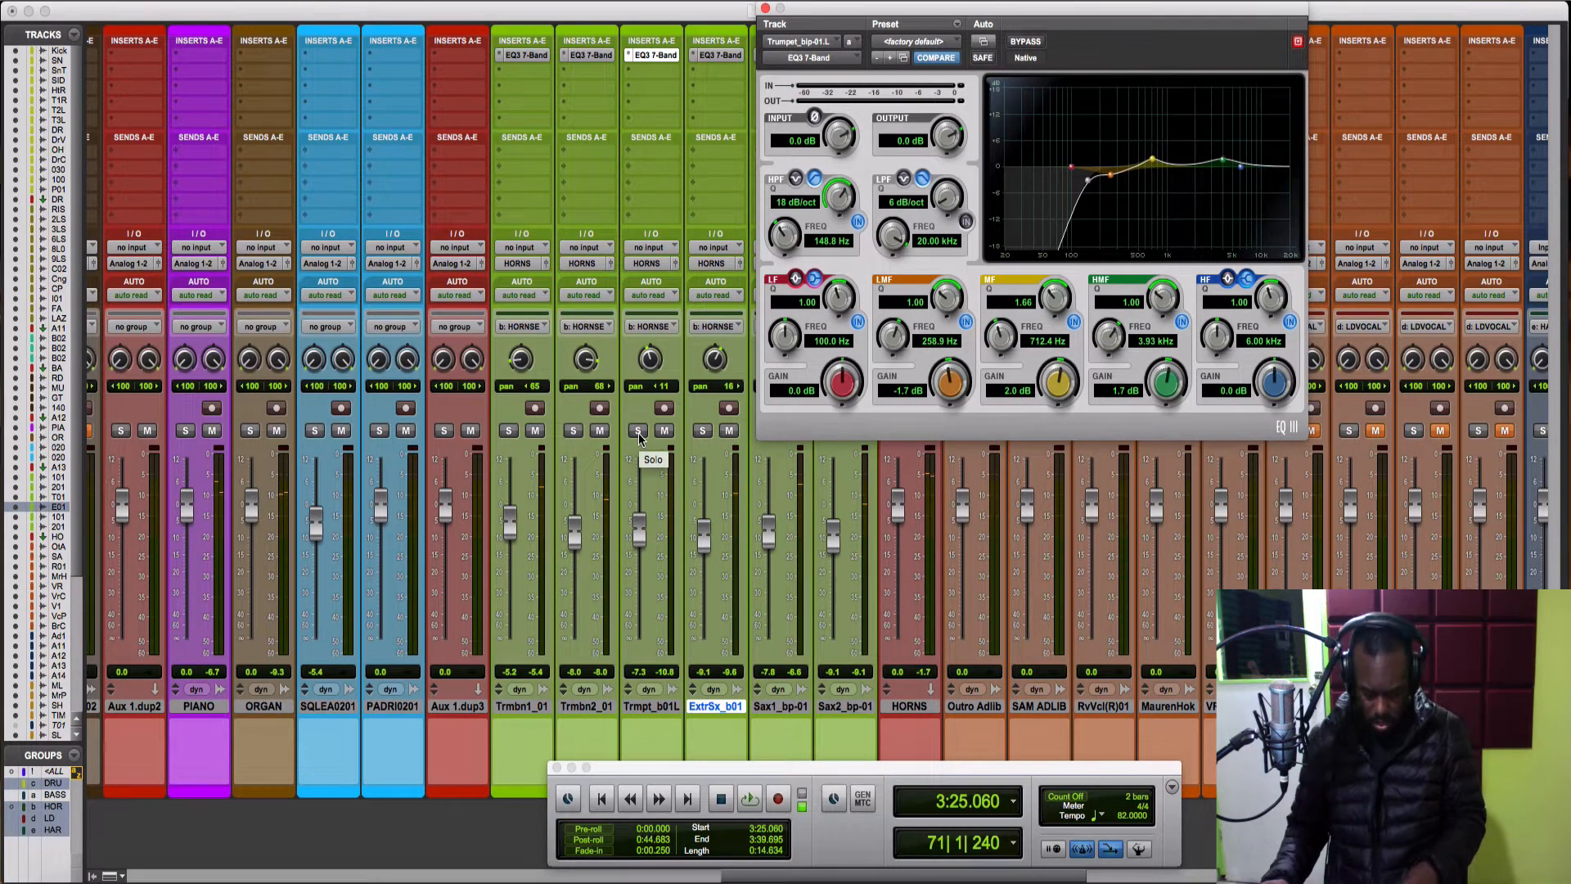
click(639, 431)
key(space)
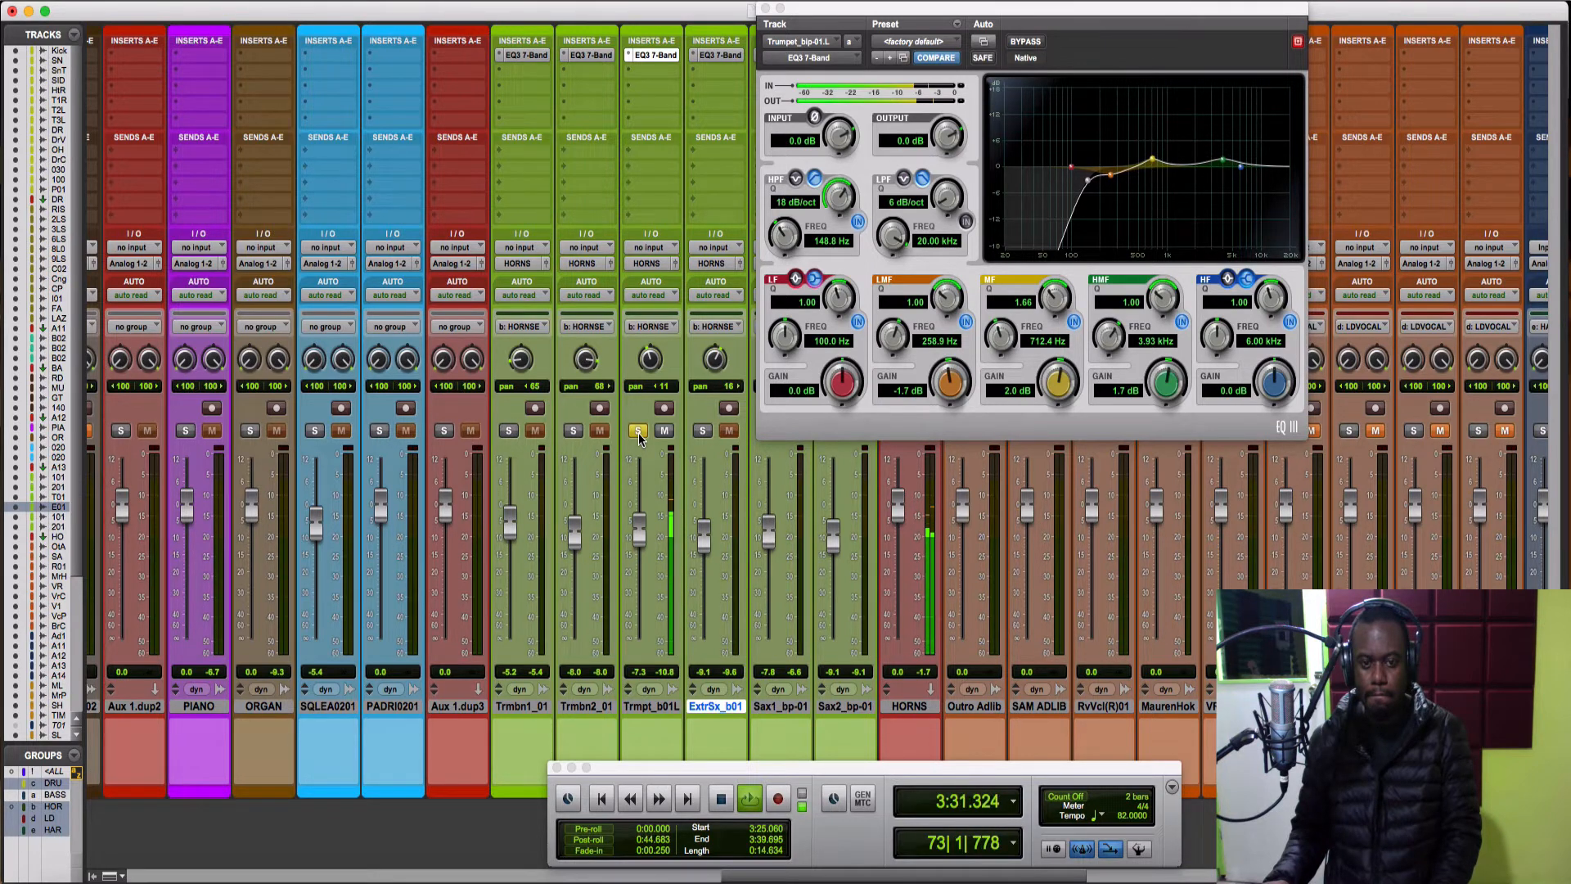
key(space)
Switch the solo from Trmpt_b01L to ExtrSx_b01 and audition the extra sax
scroll(638, 434, right, 3)
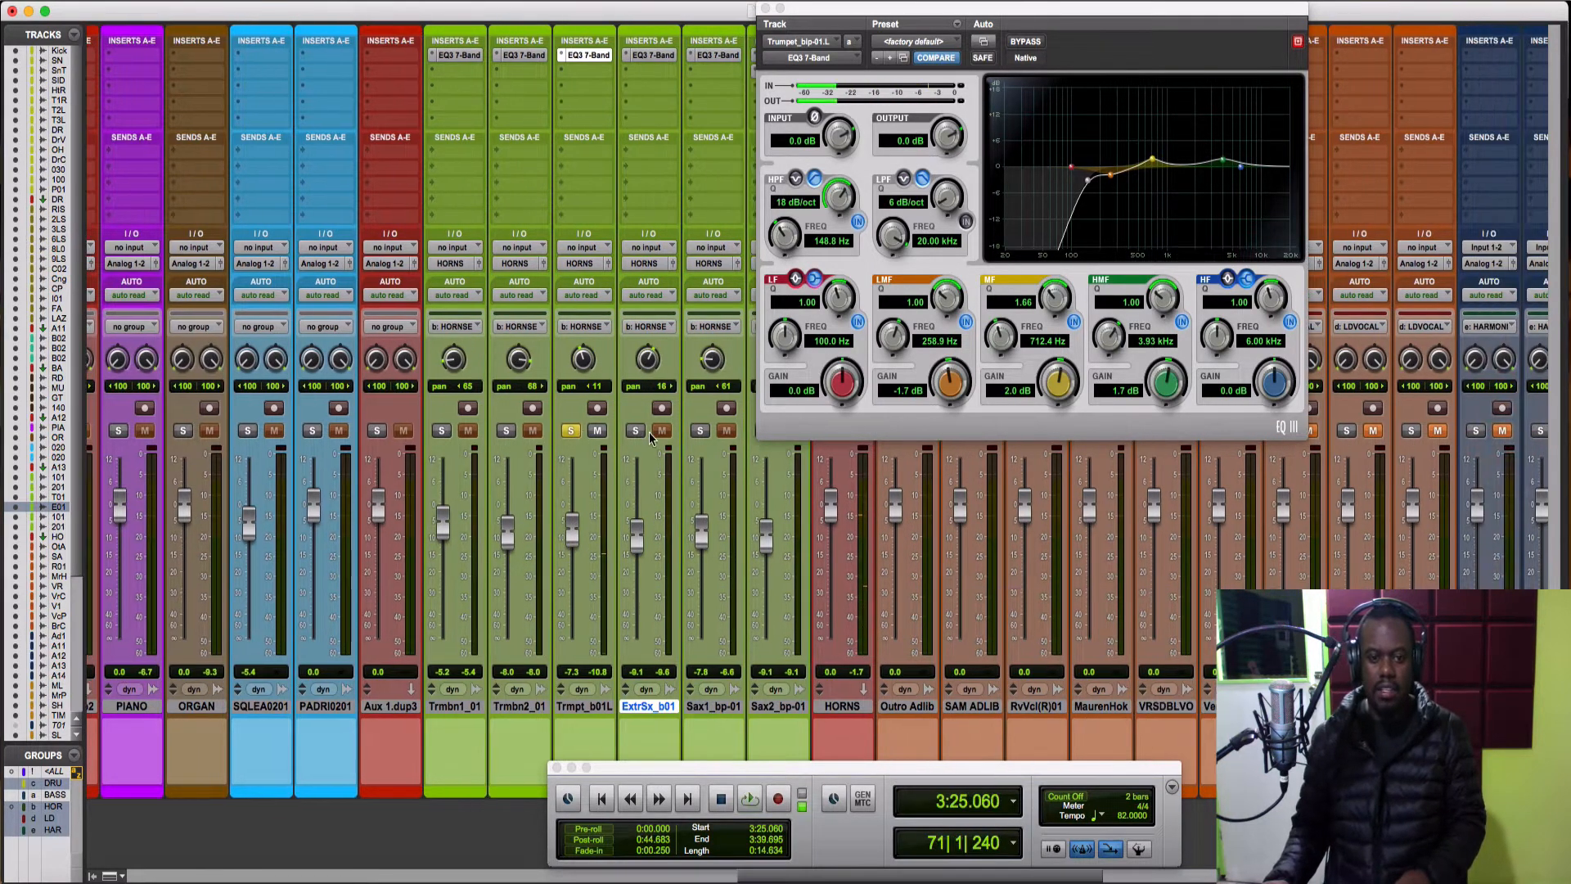
scroll(649, 440, right, 1)
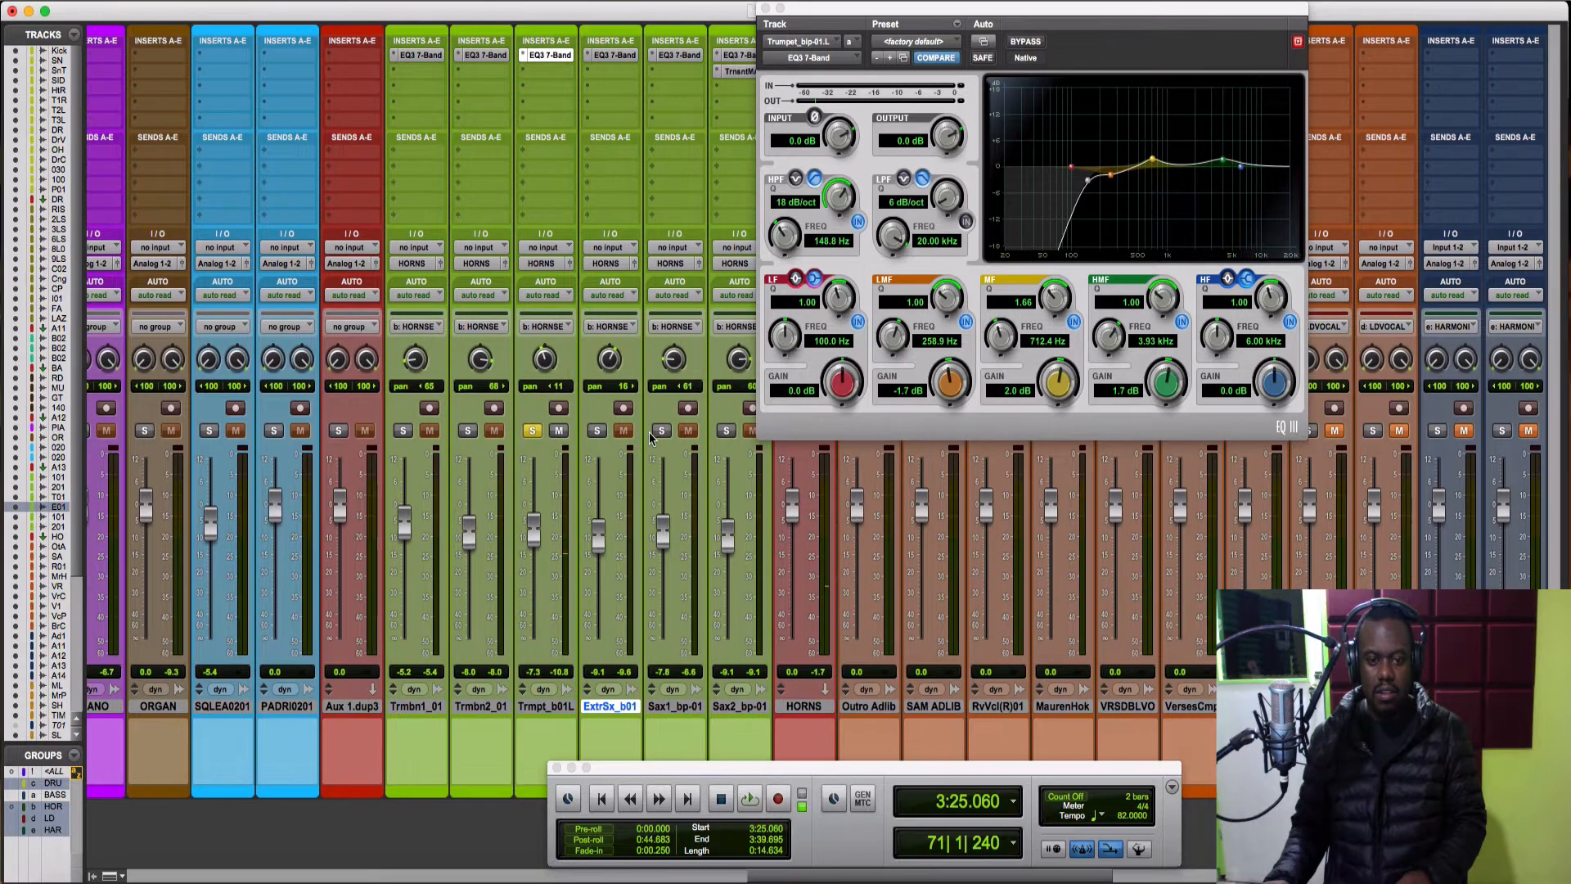
click(533, 431)
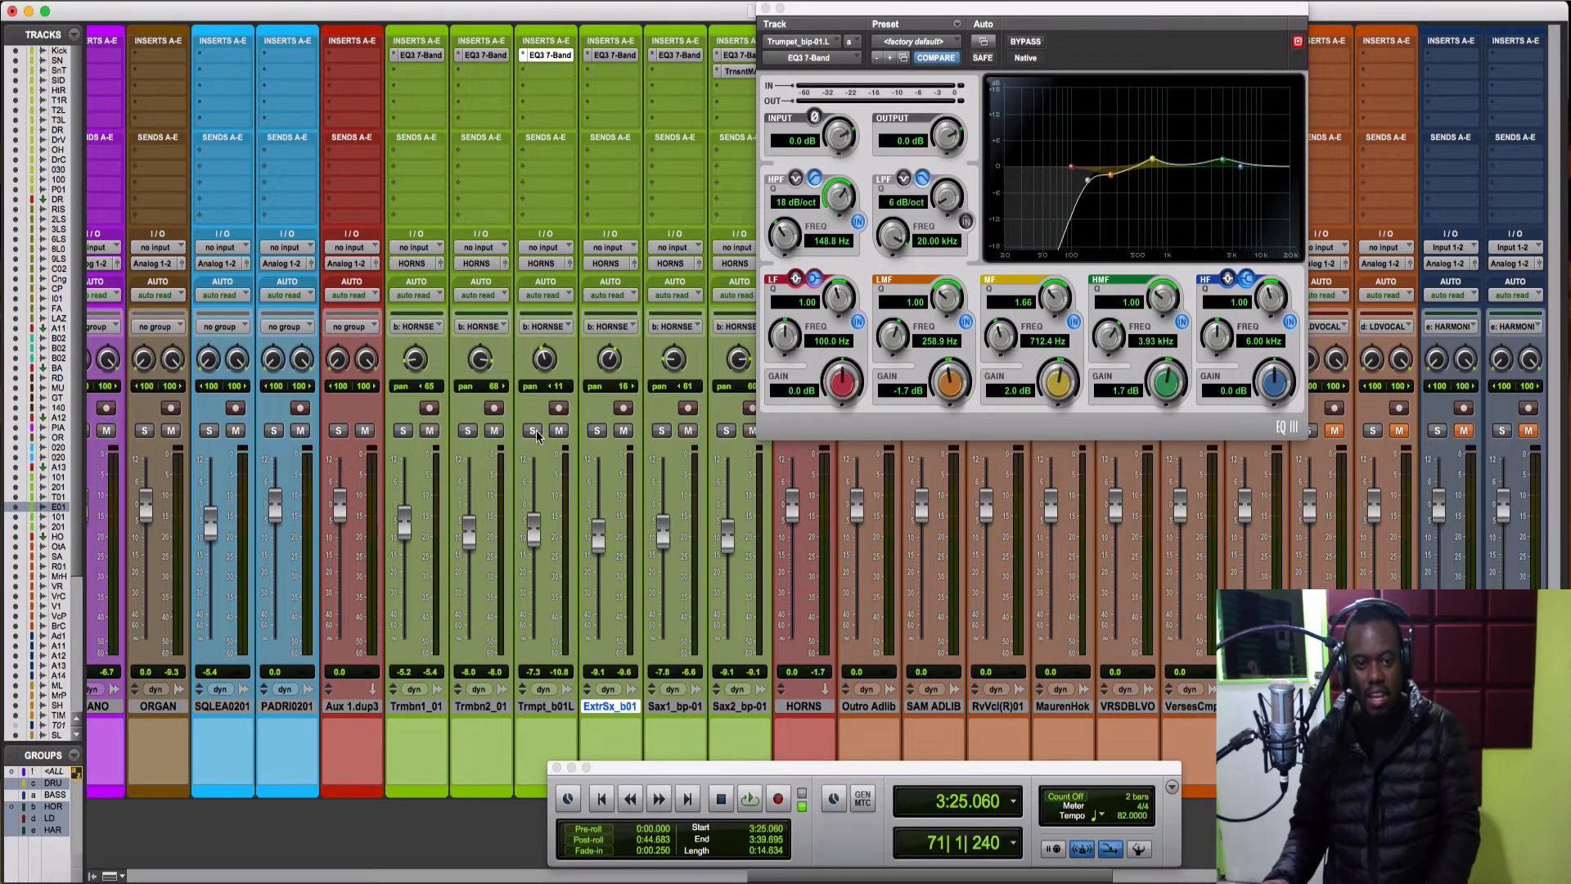
click(596, 431)
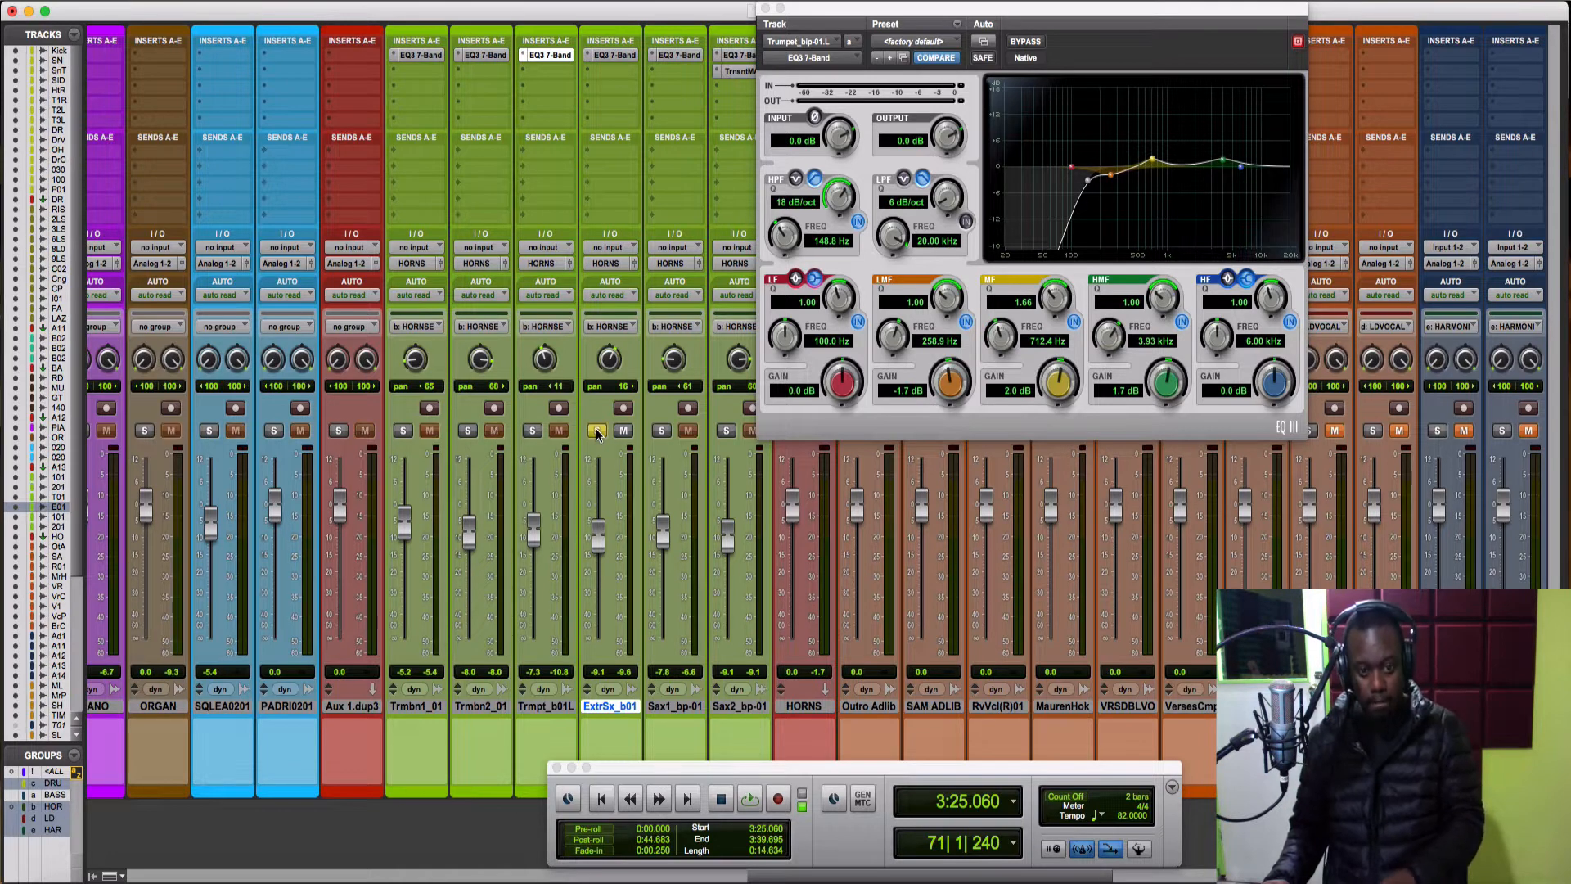
key(space)
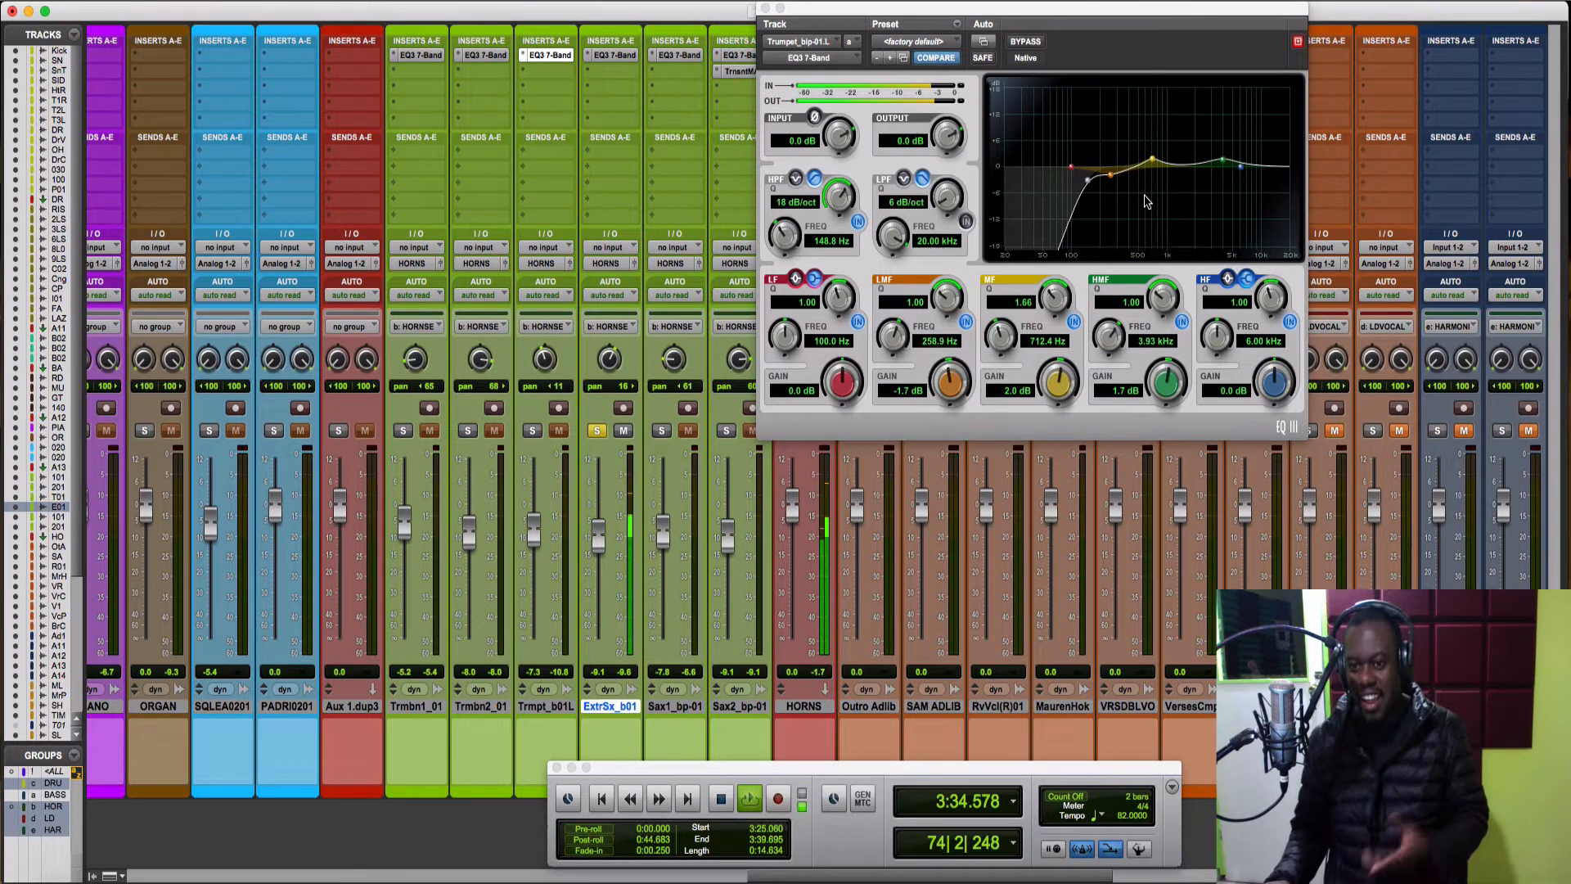
key(space)
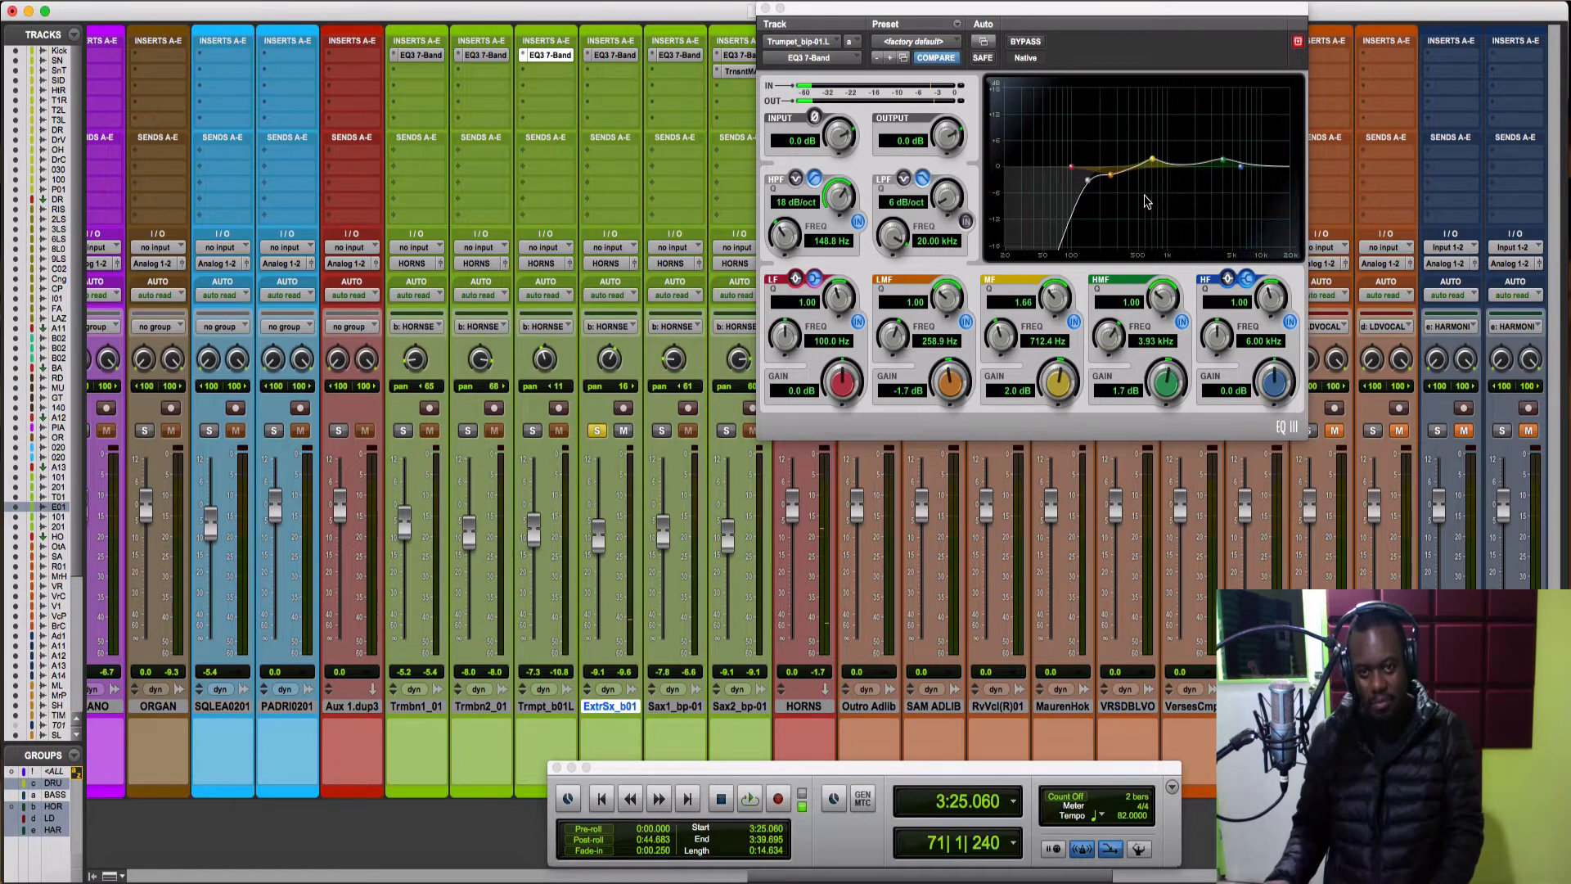
key(space)
Review the EQ3 7-Band curves of the second trombone, trumpet and extra sax while the soloed extra sax plays, and stop playback
click(483, 56)
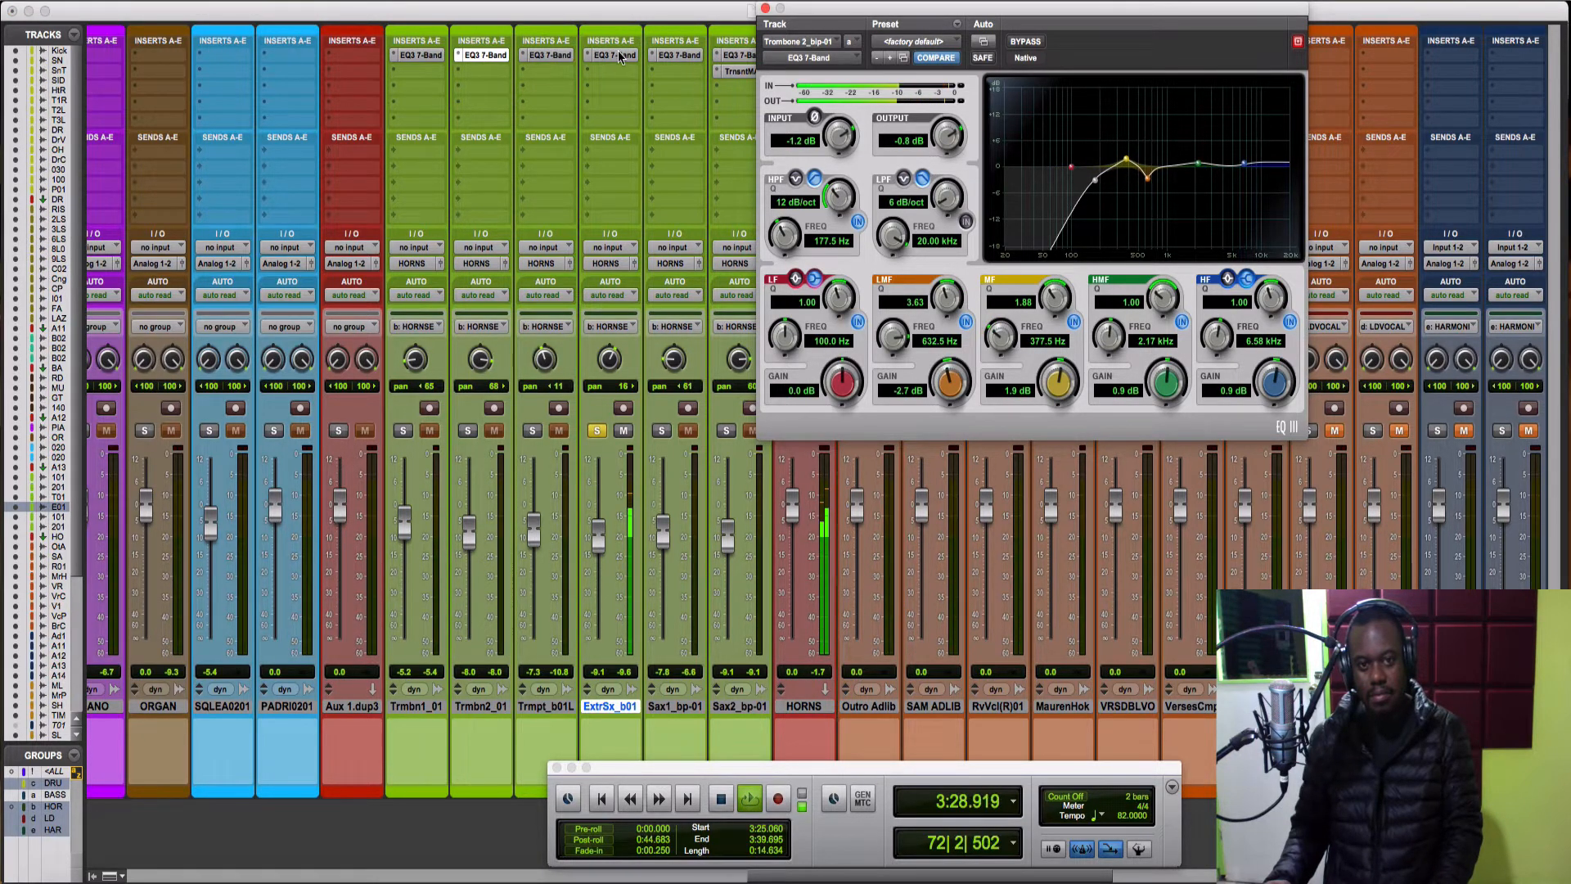
click(548, 55)
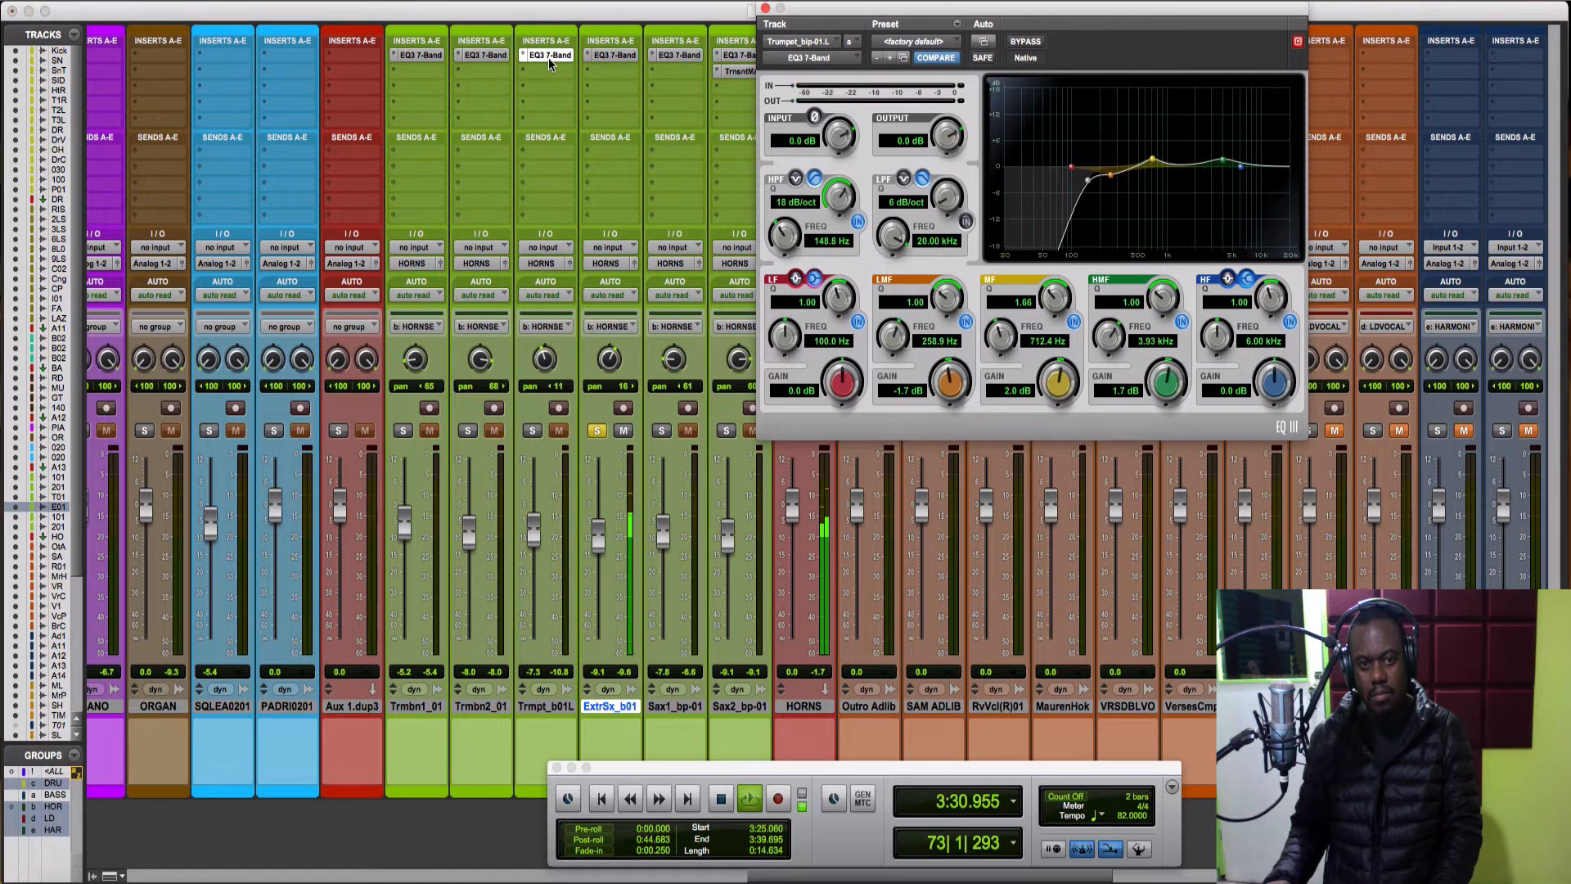
click(610, 55)
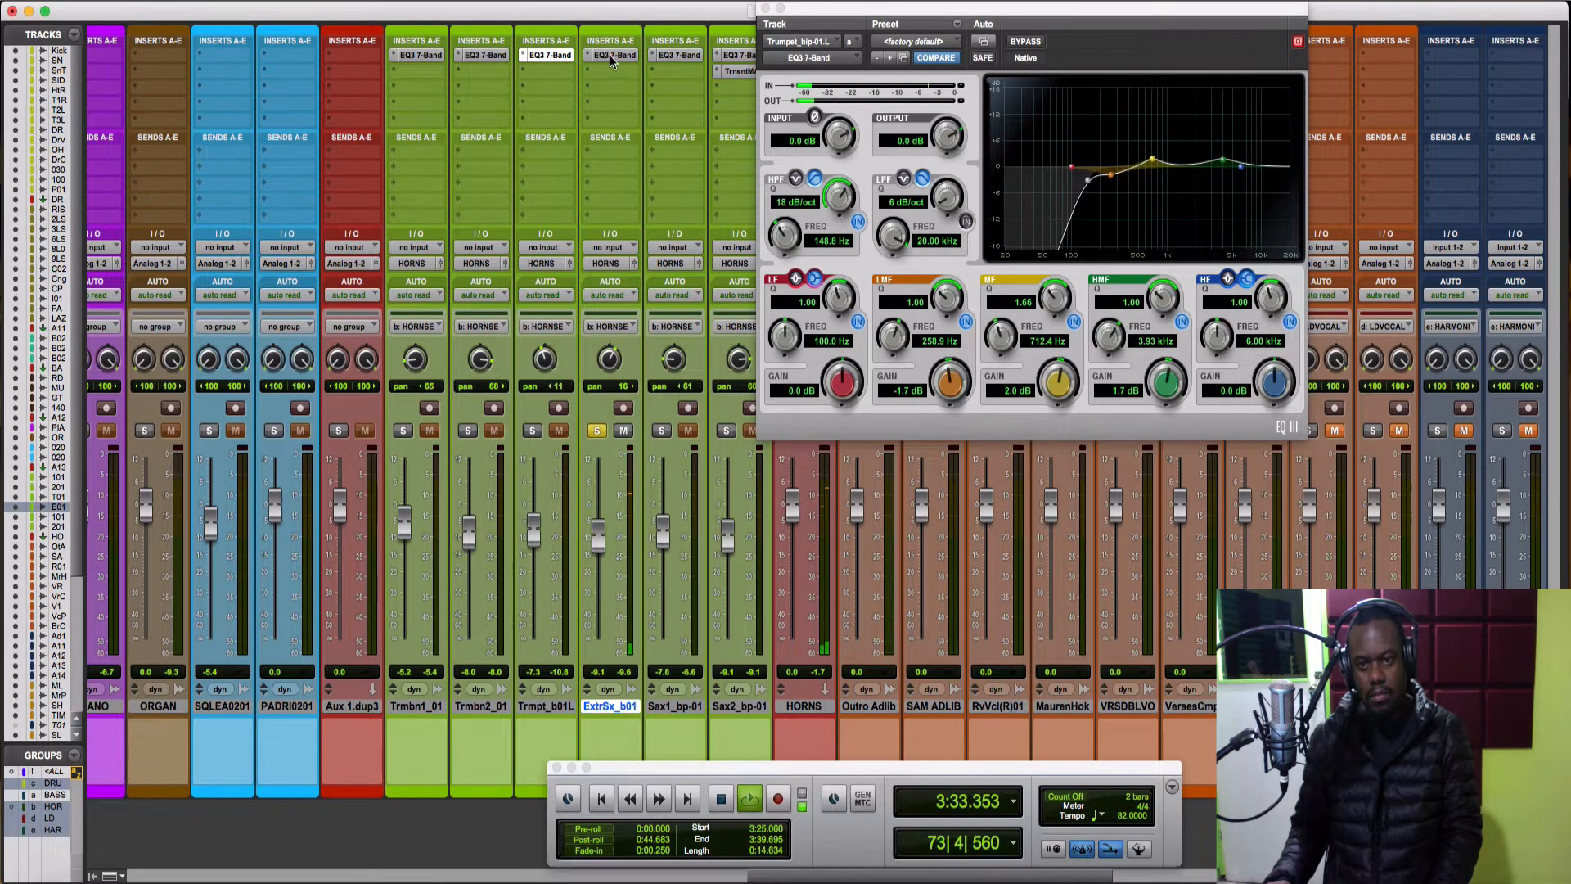
click(561, 54)
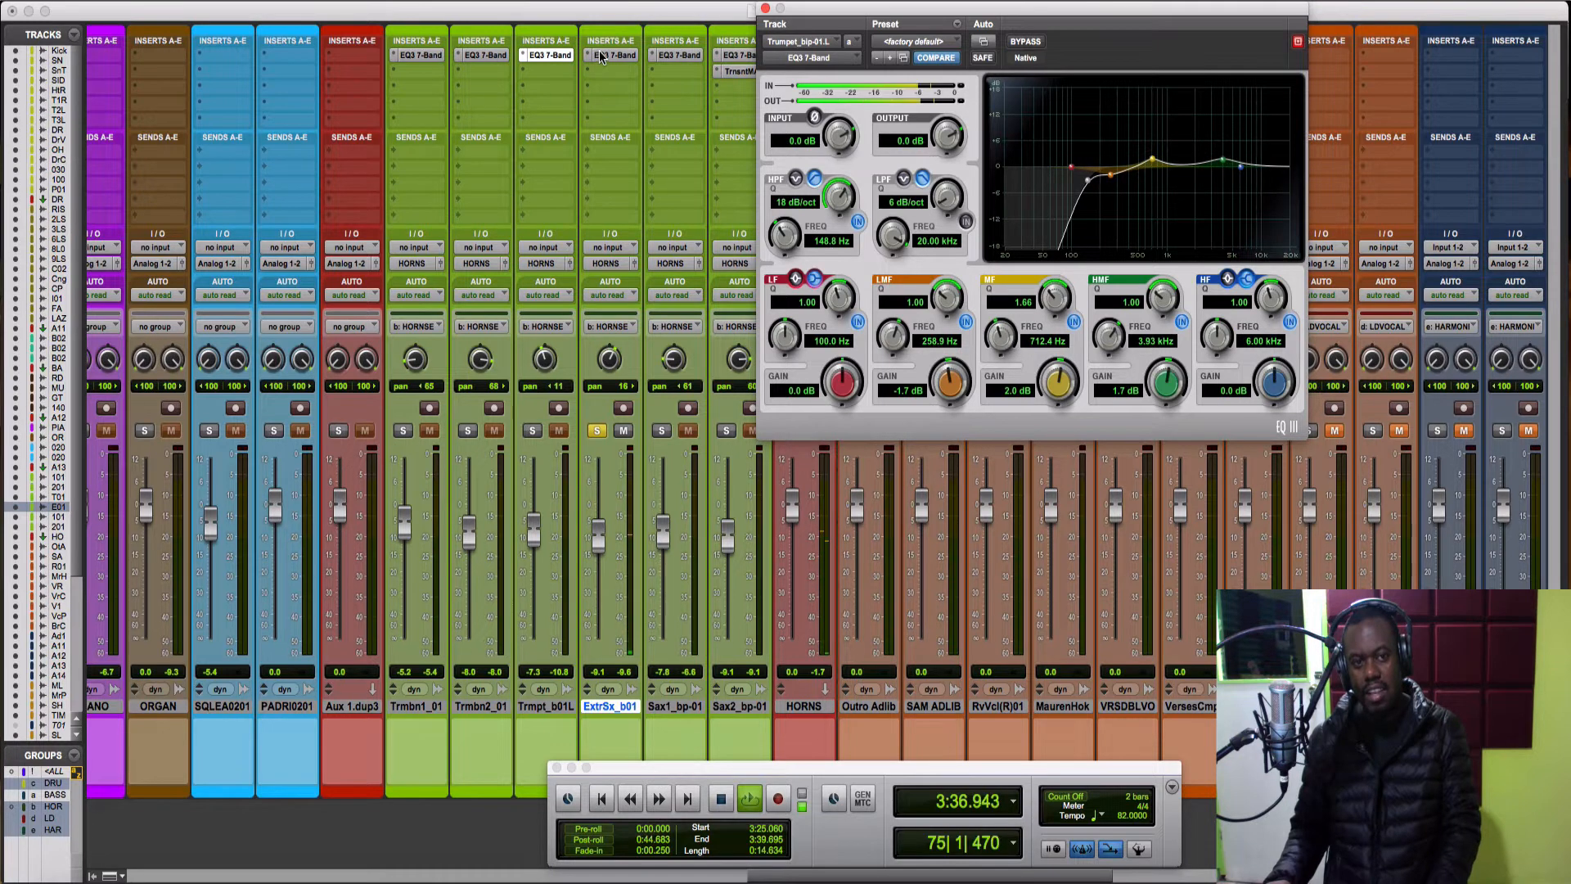
click(601, 55)
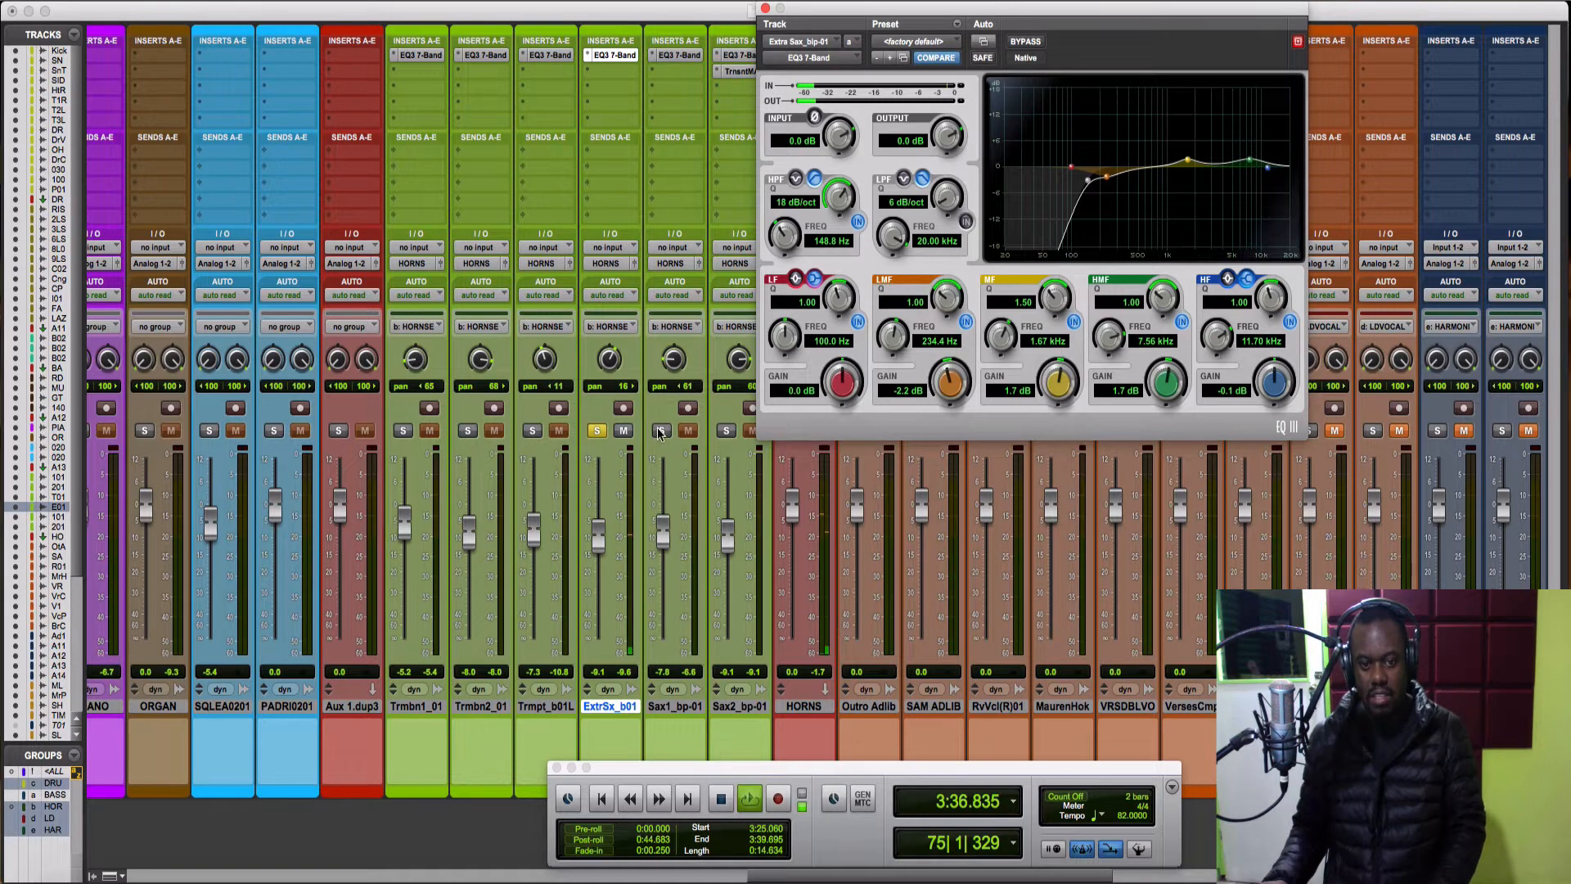
key(space)
Switch the solo from ExtrSx_b01 to Sax1_bp-01 and audition it with its EQ3 7-Band open
click(597, 430)
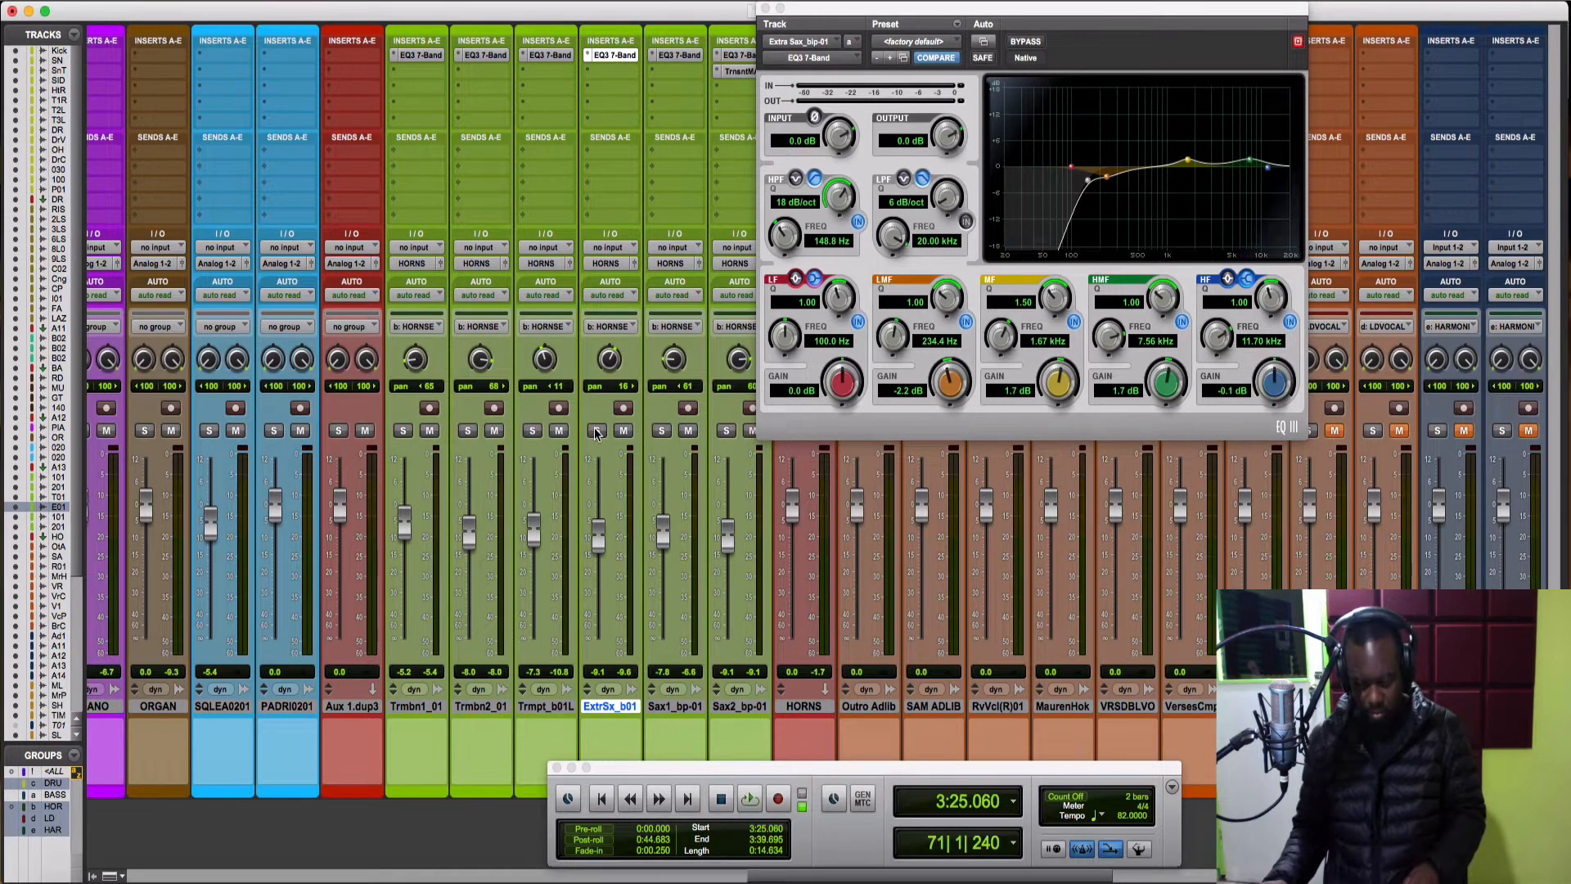
click(662, 432)
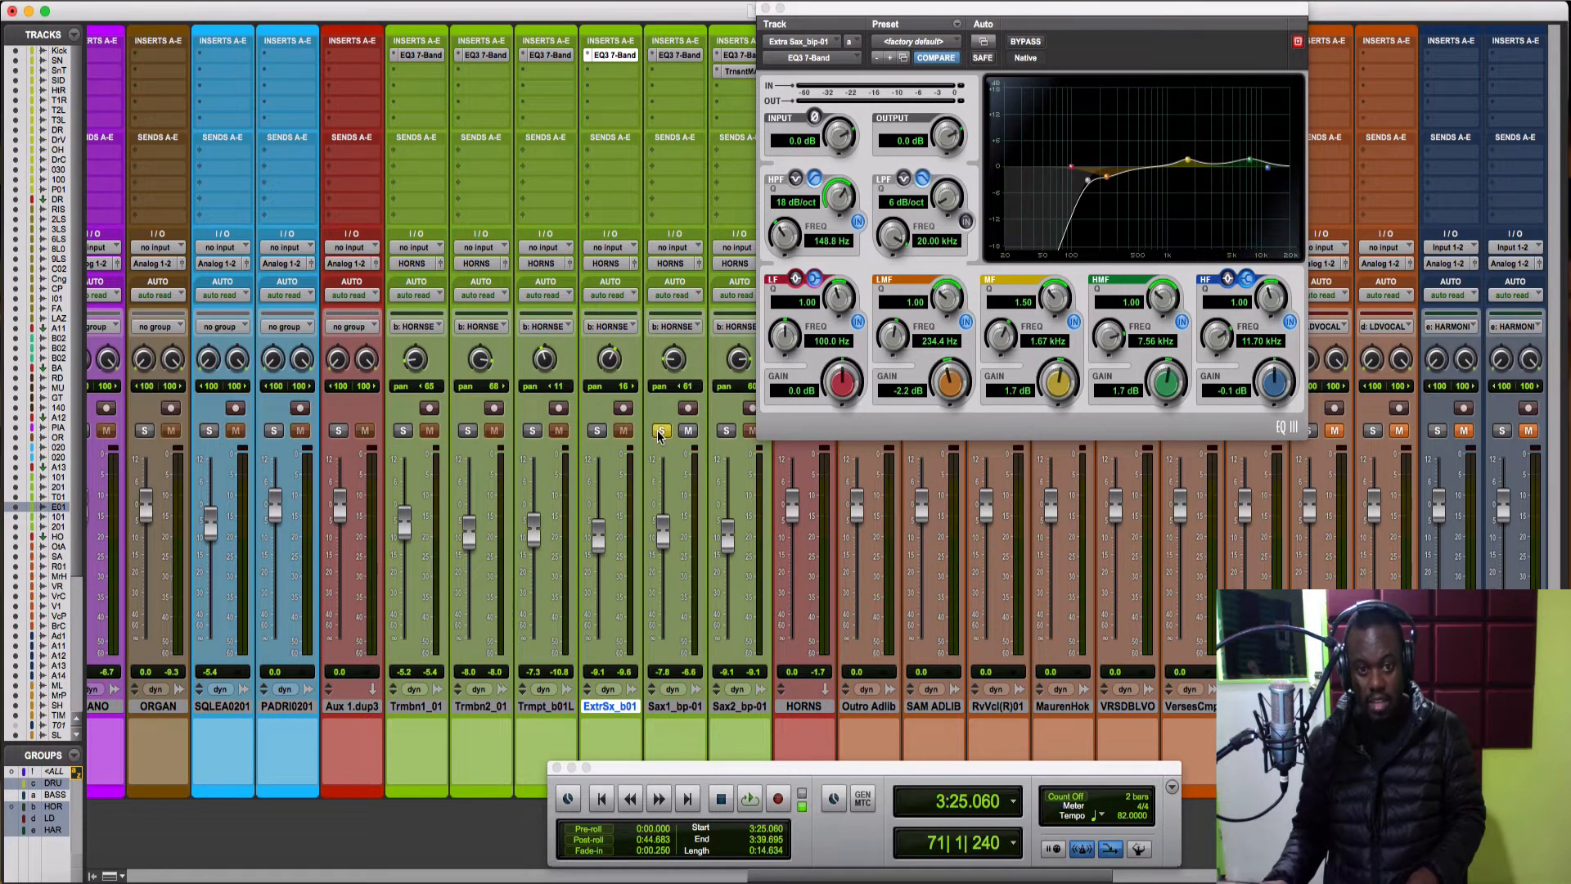
click(678, 55)
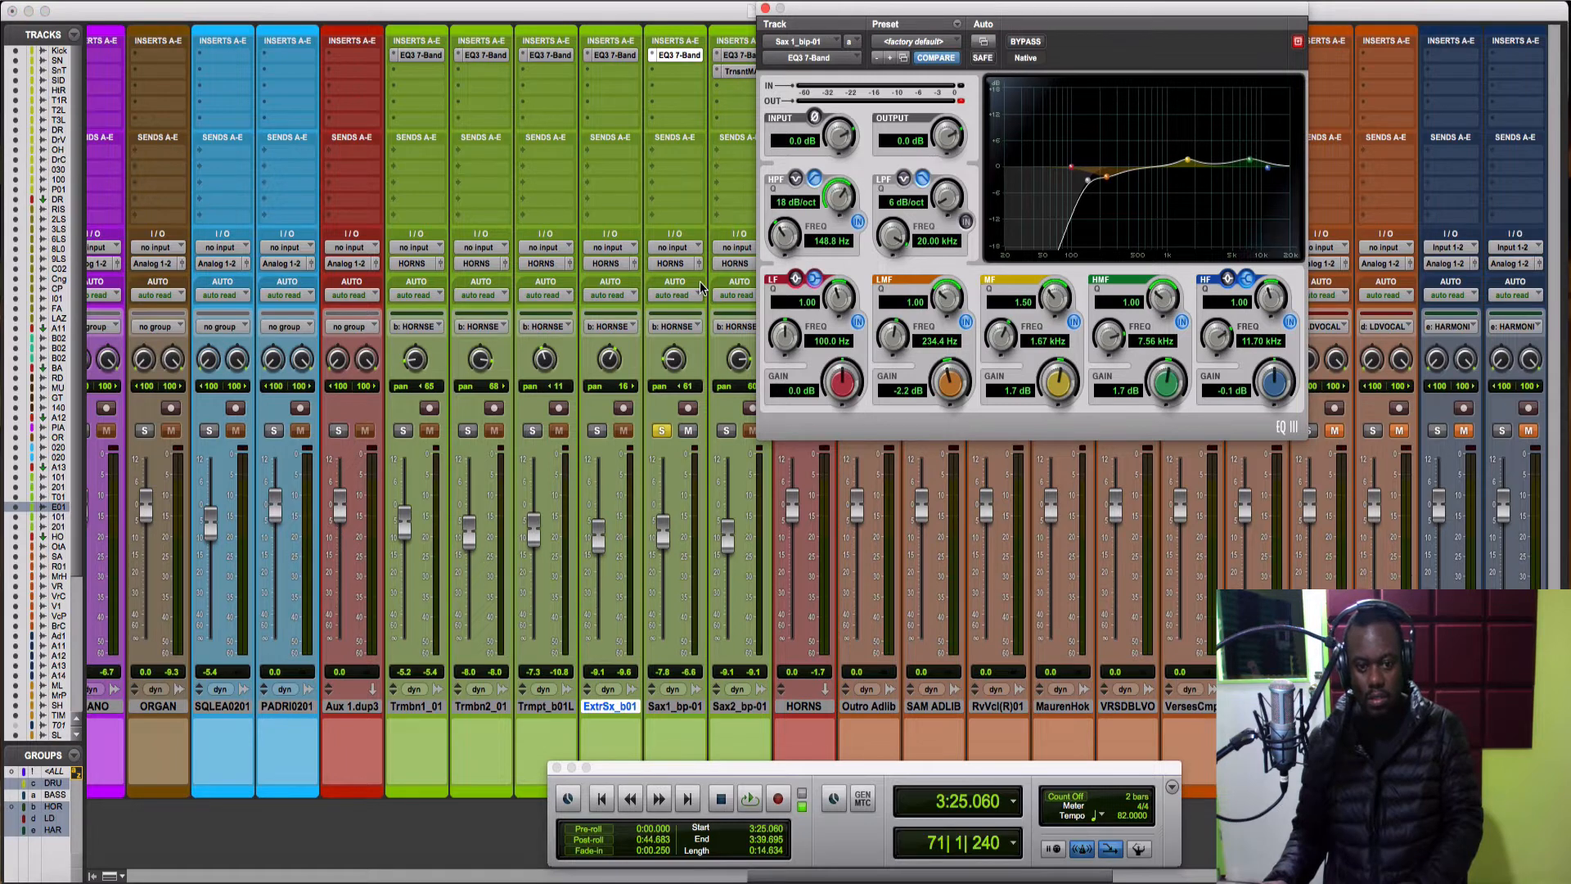
key(space)
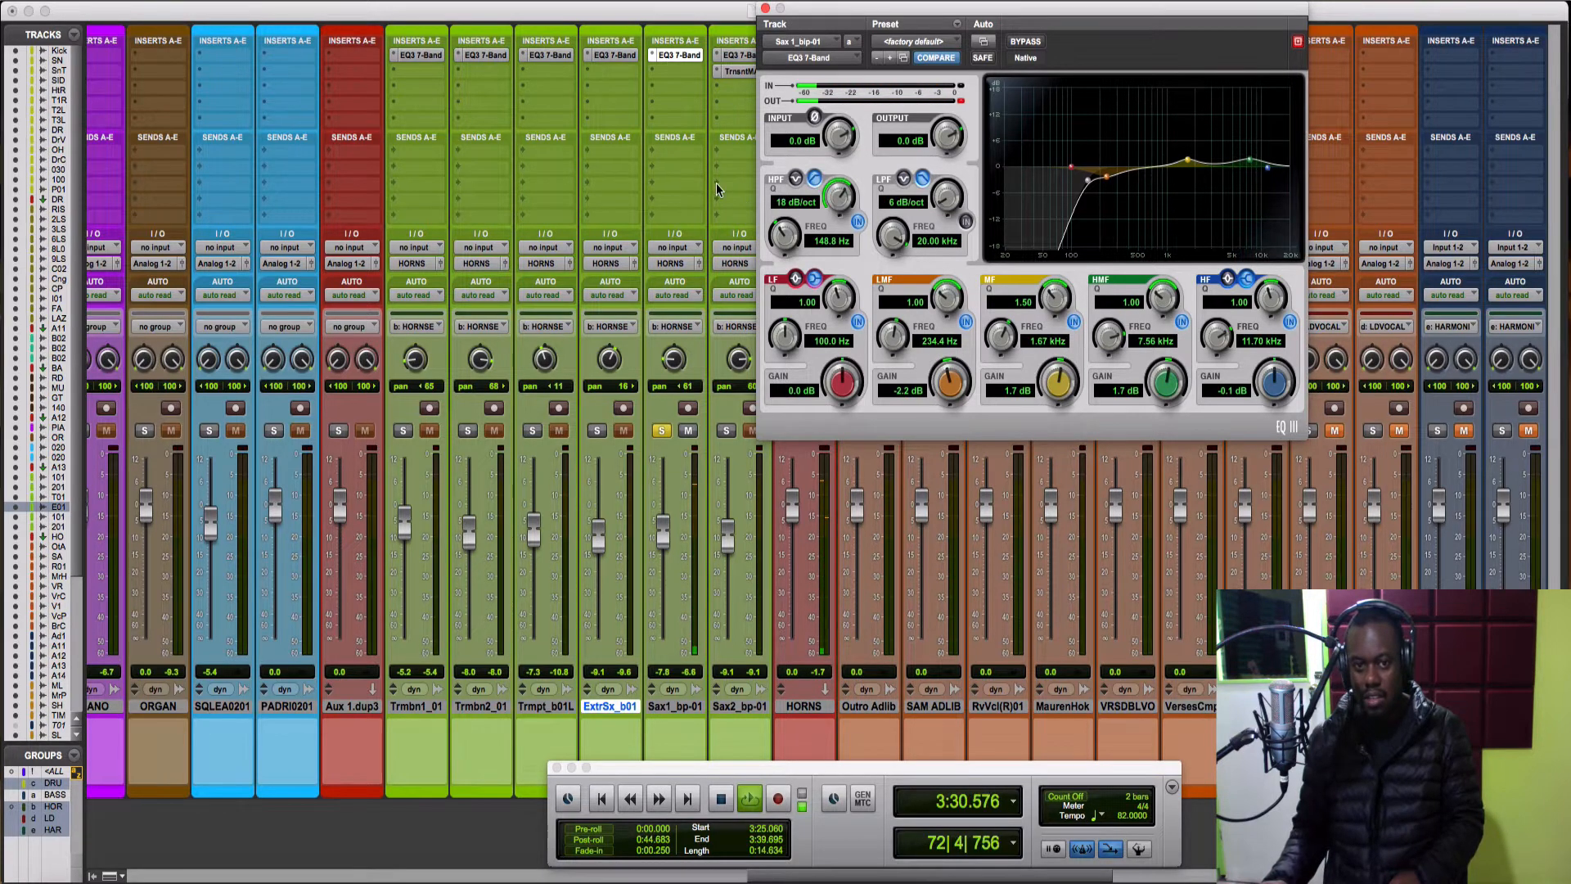
scroll(689, 179, right, 2)
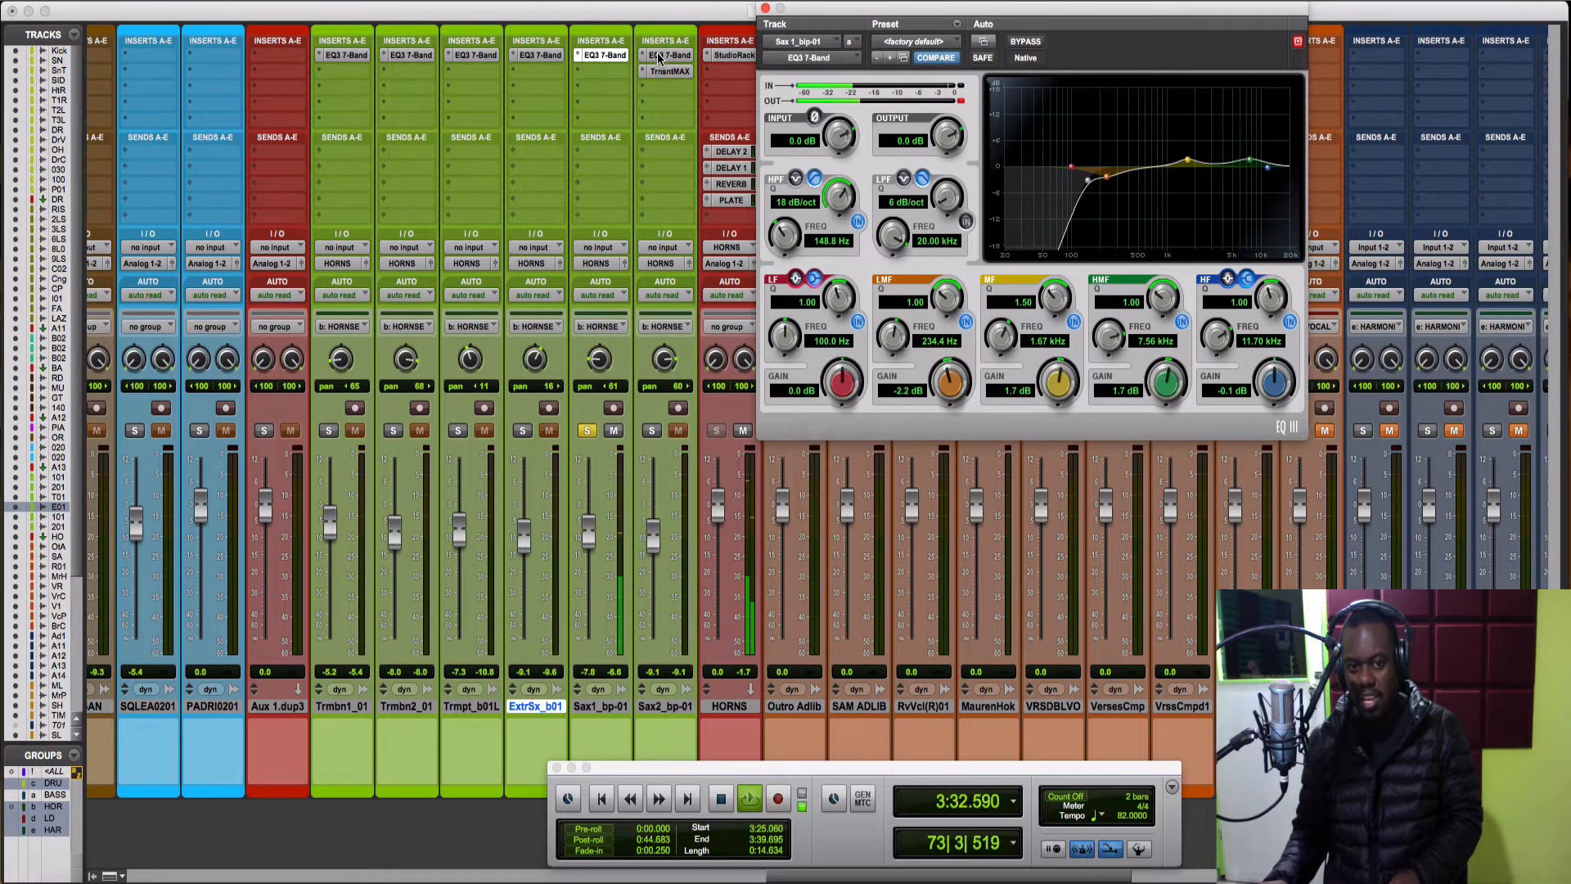
key(space)
Solo only Sax2_bp-01 among the horns and audition it with its EQ3 7-Band open
click(651, 430)
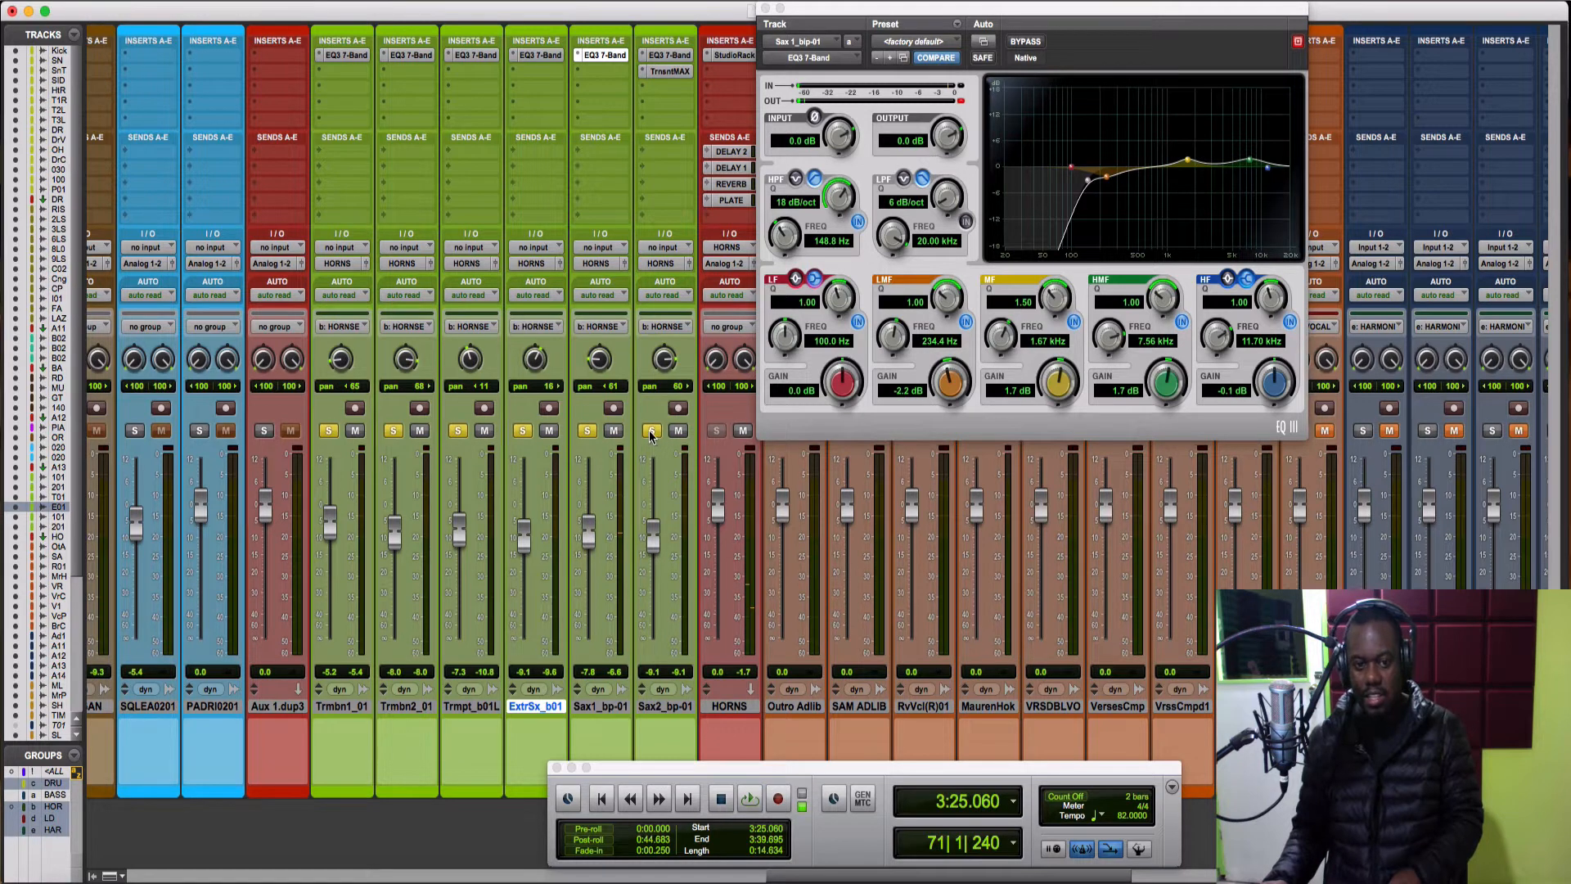
alt+click(651, 430)
click(652, 431)
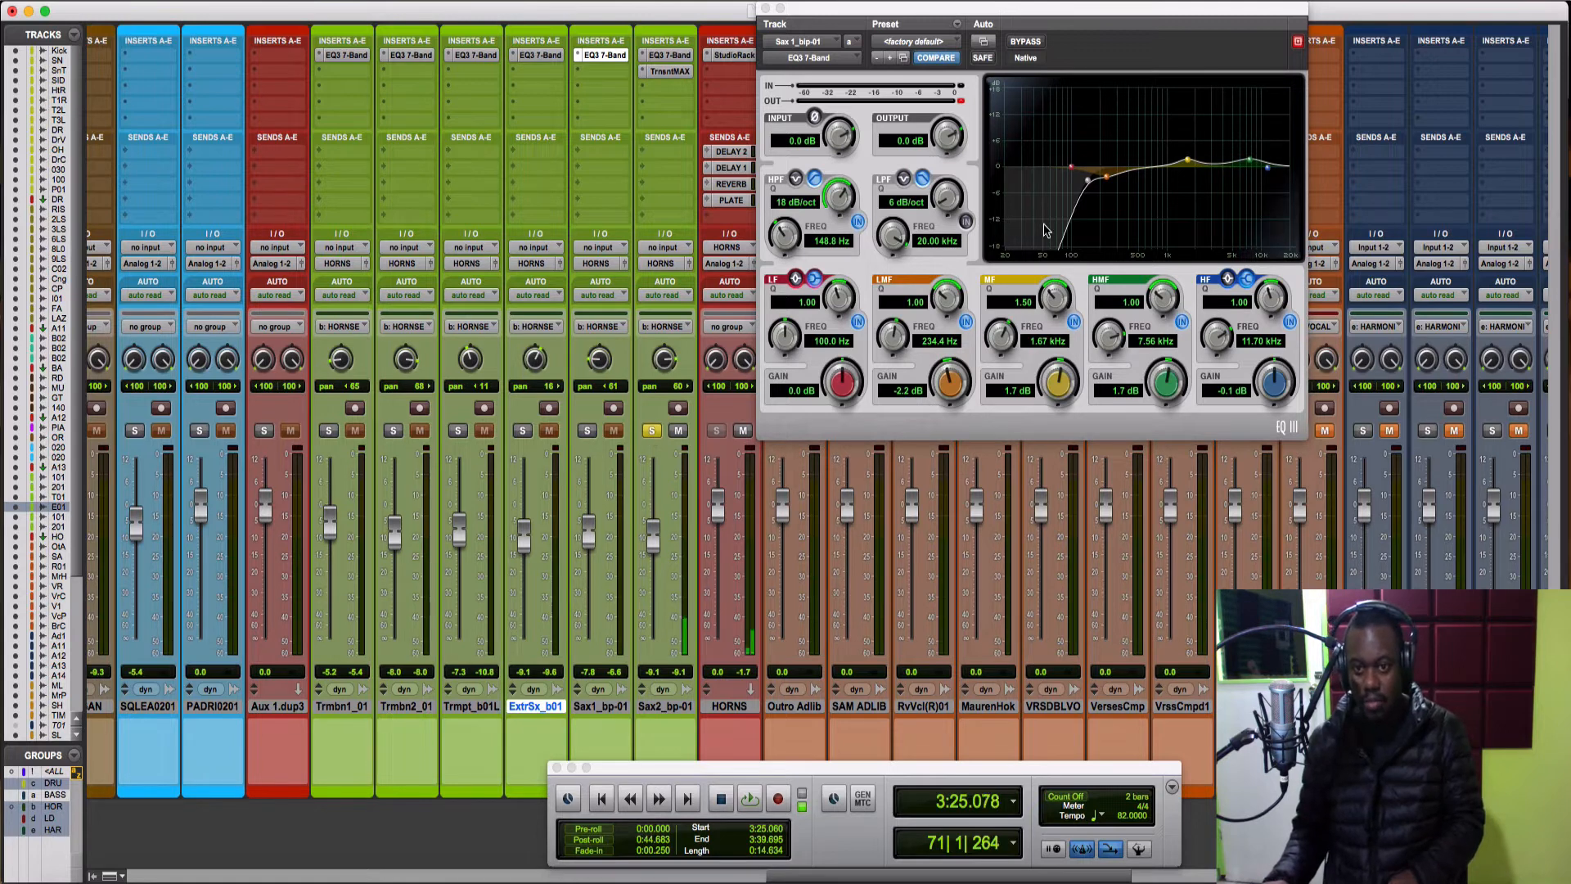
key(space)
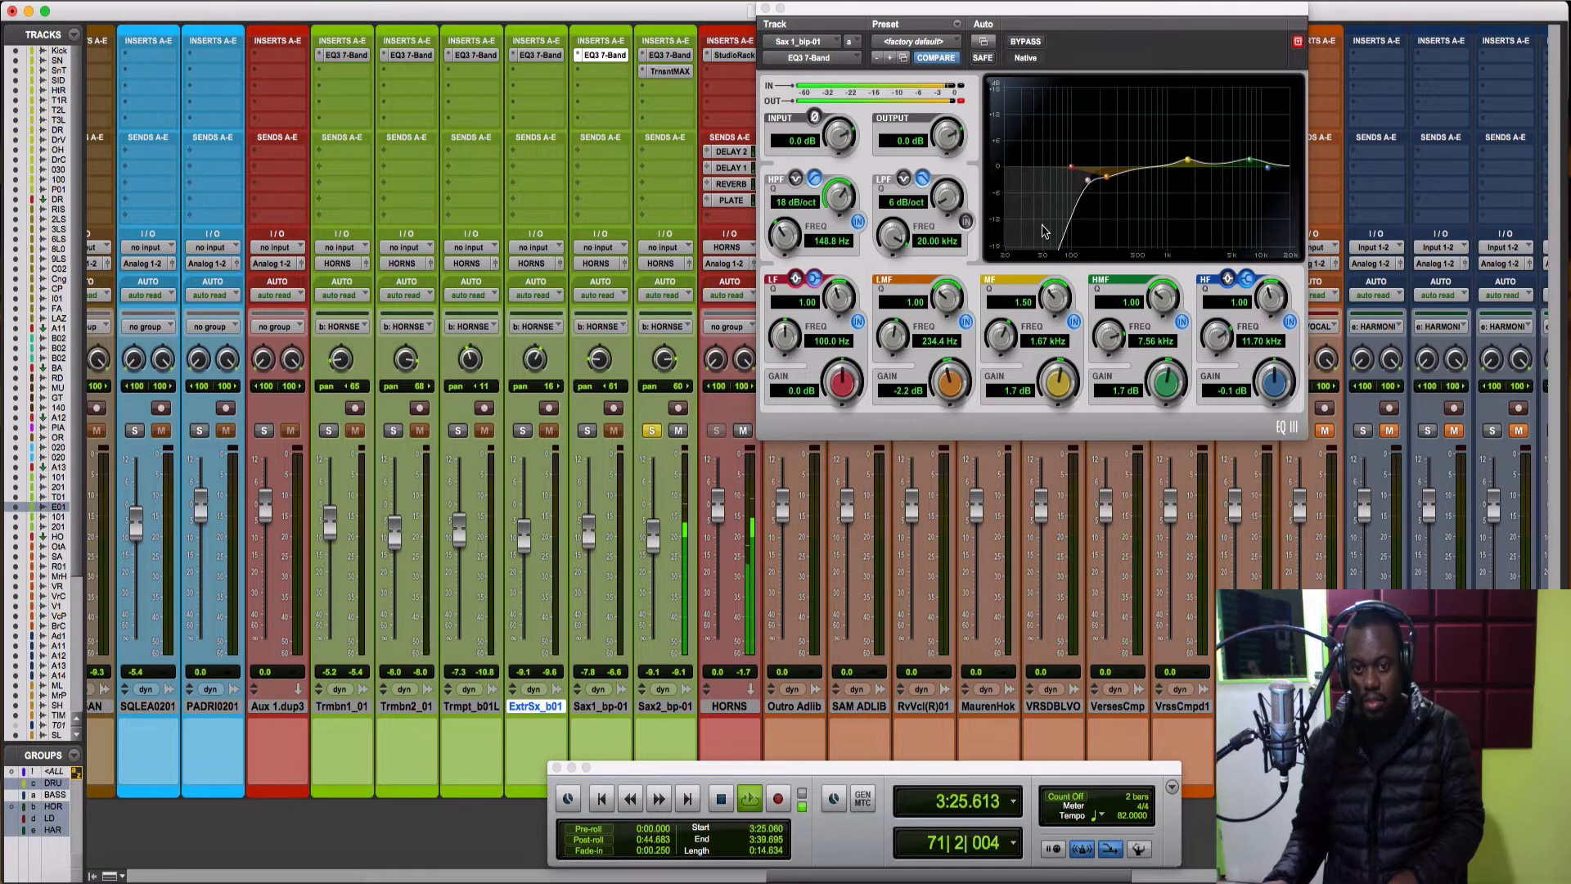
click(667, 55)
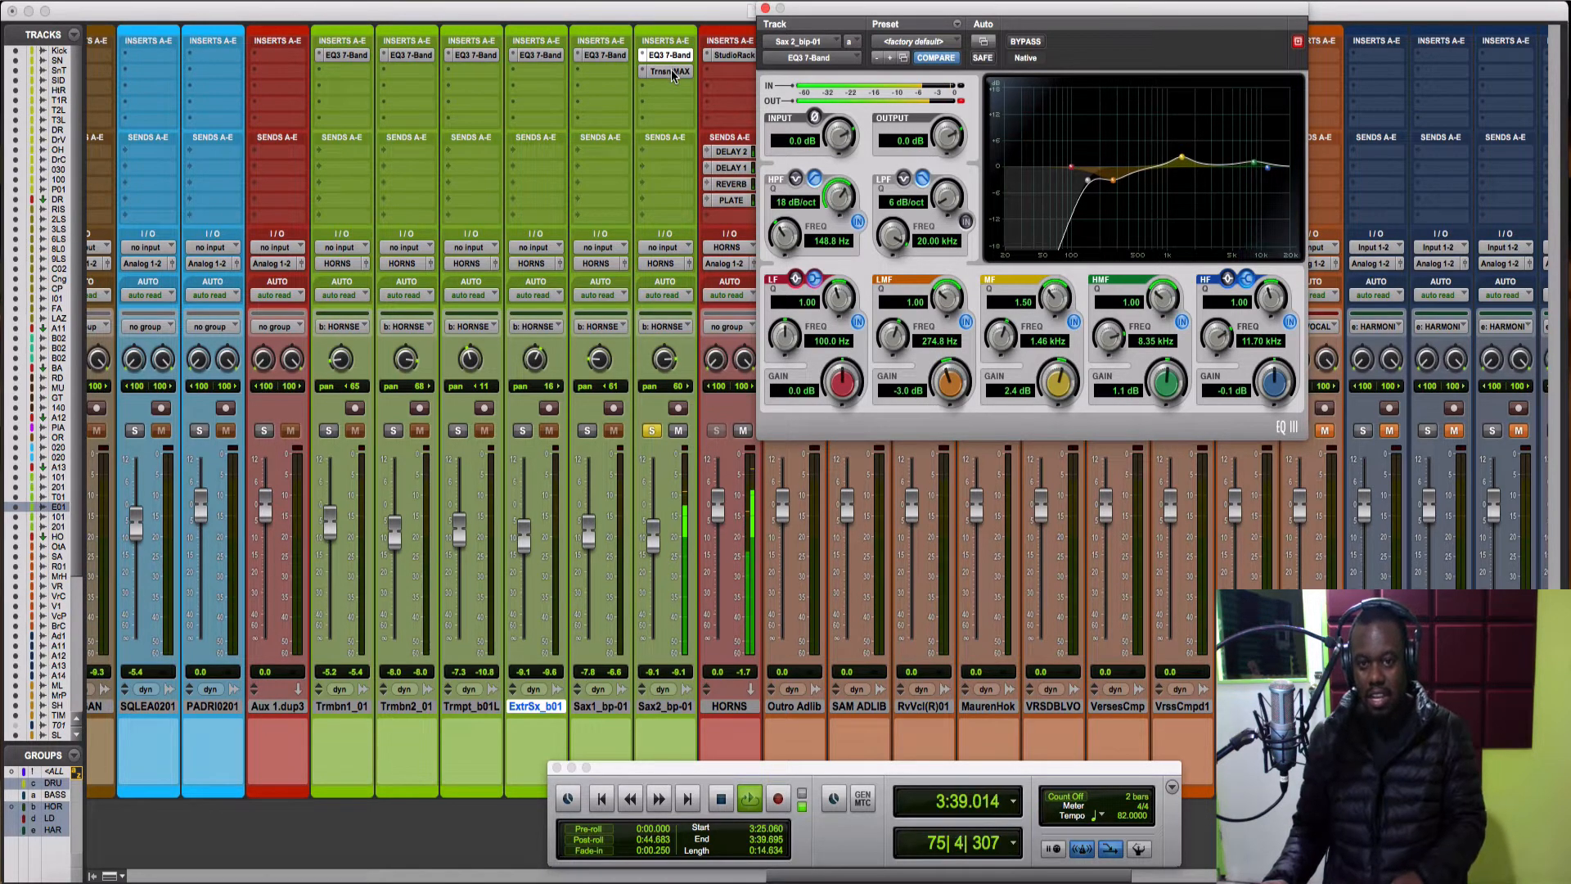
key(space)
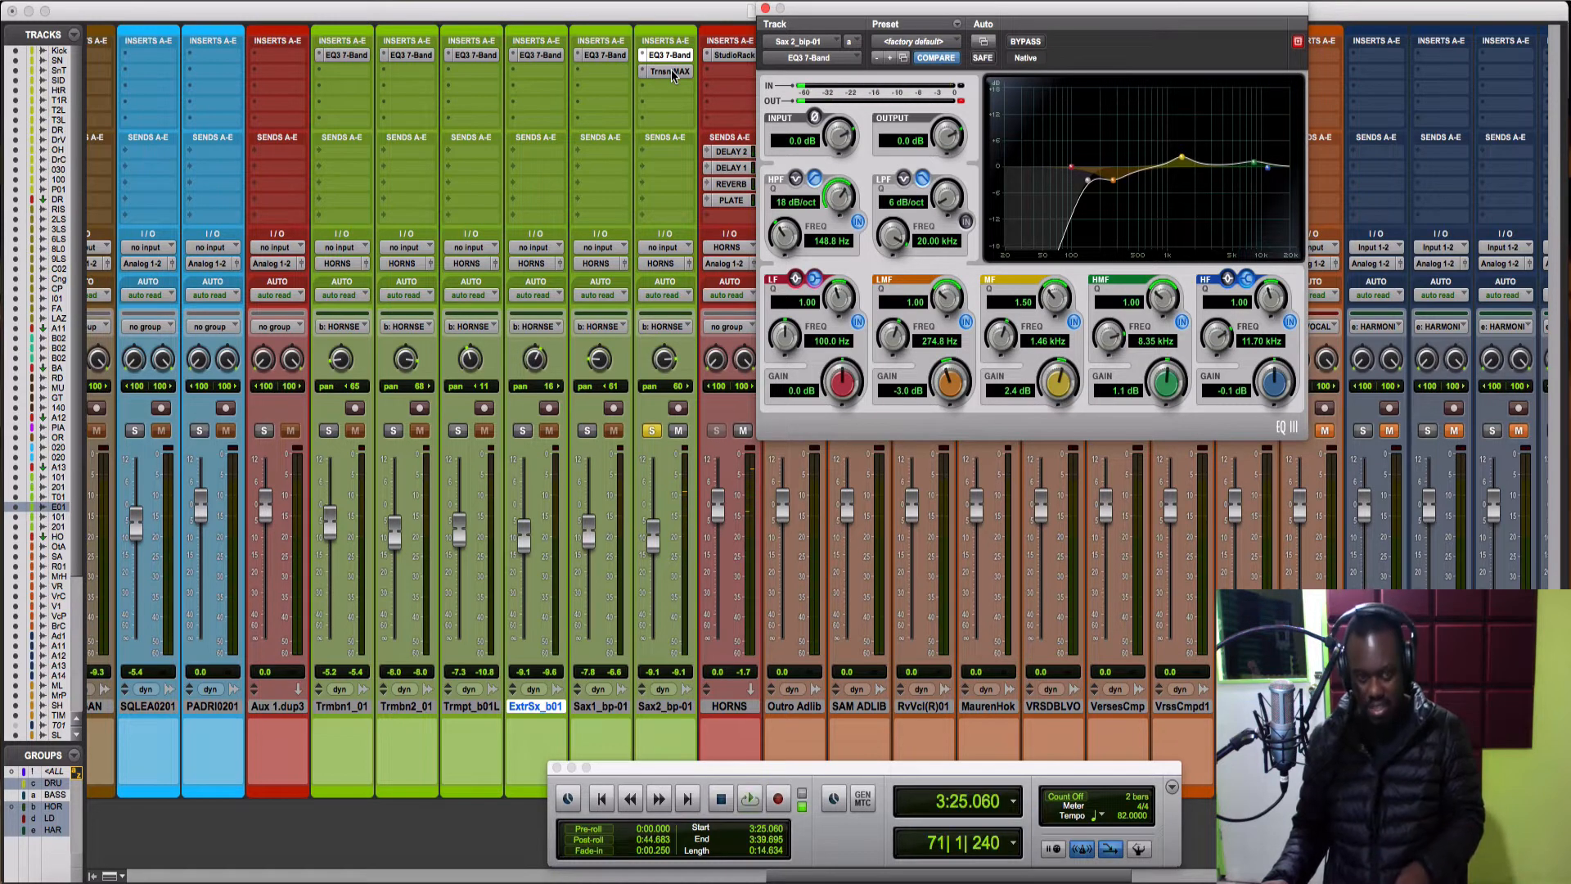
Open Sax2_bp-01's Transient Master and audition the soloed track with that plug-in bypassed
key(space)
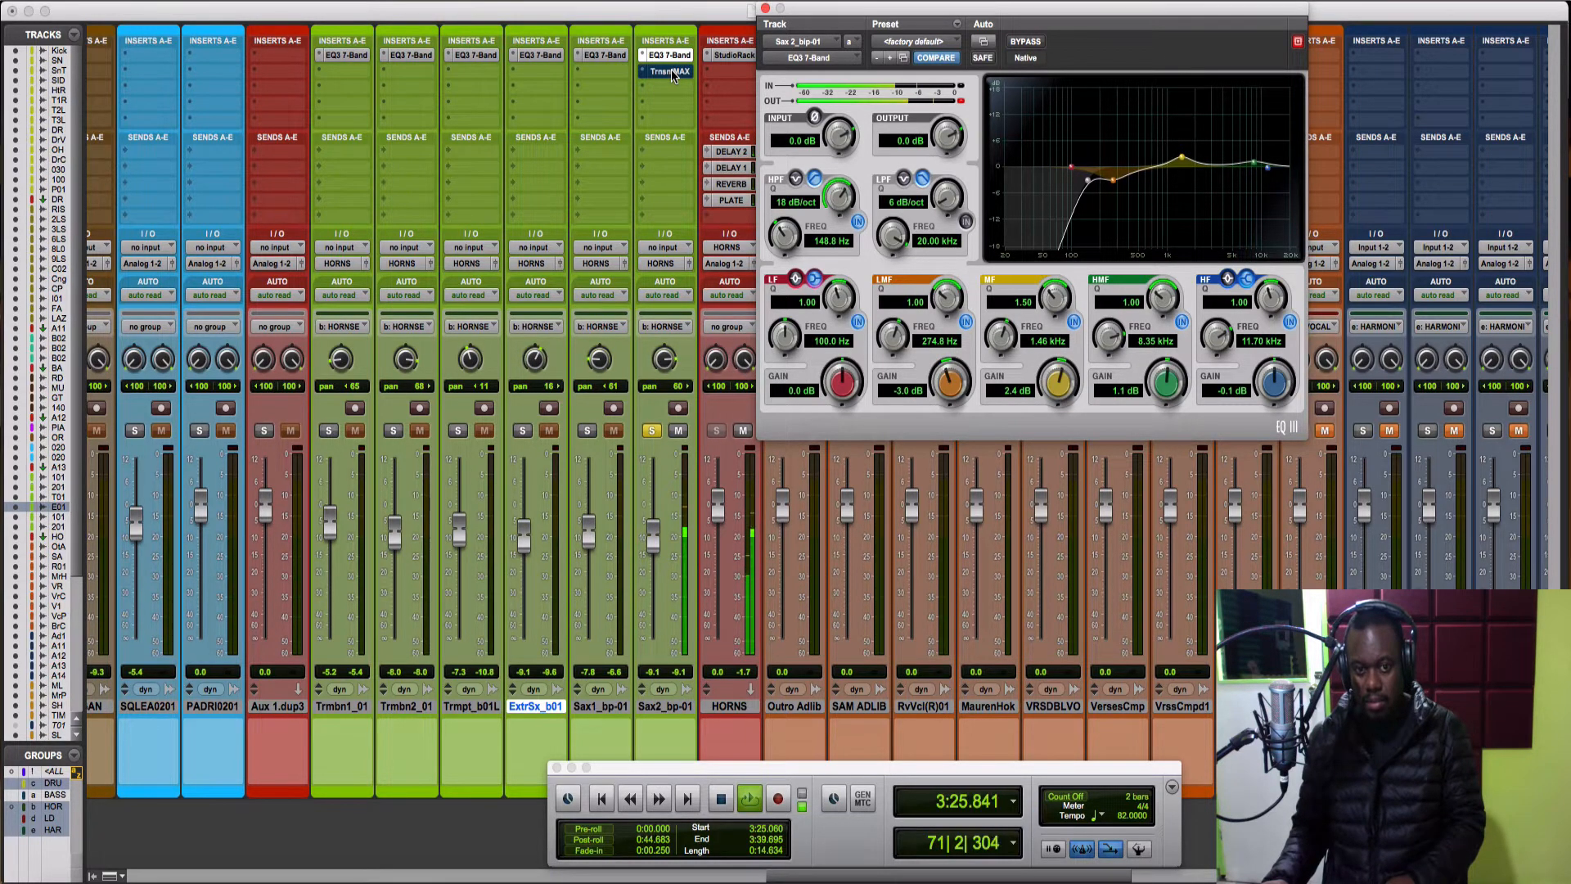
click(671, 70)
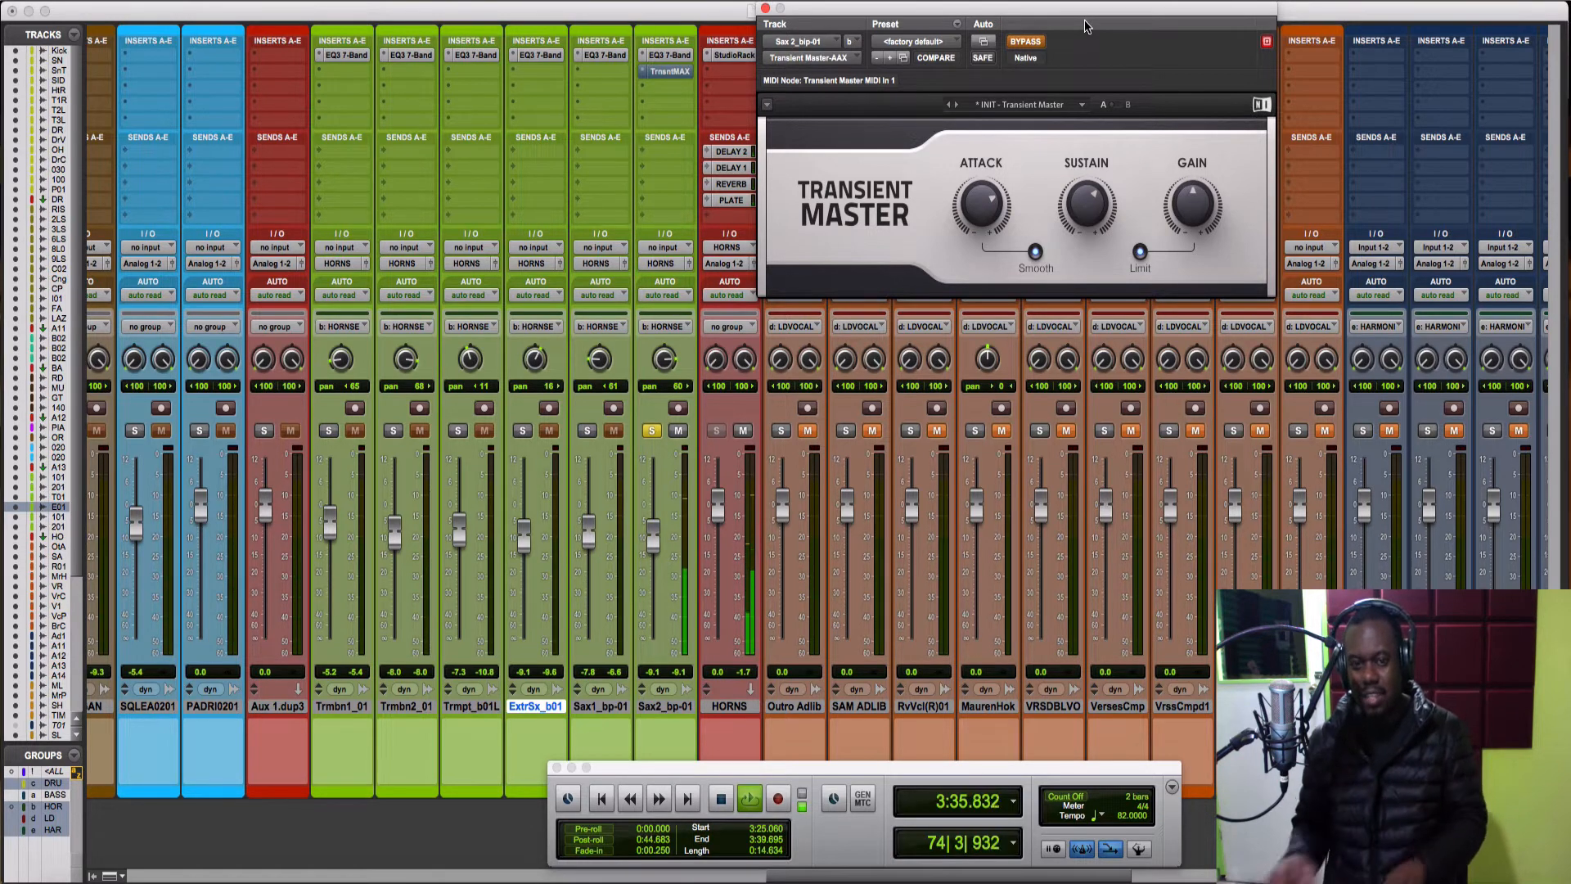
key(space)
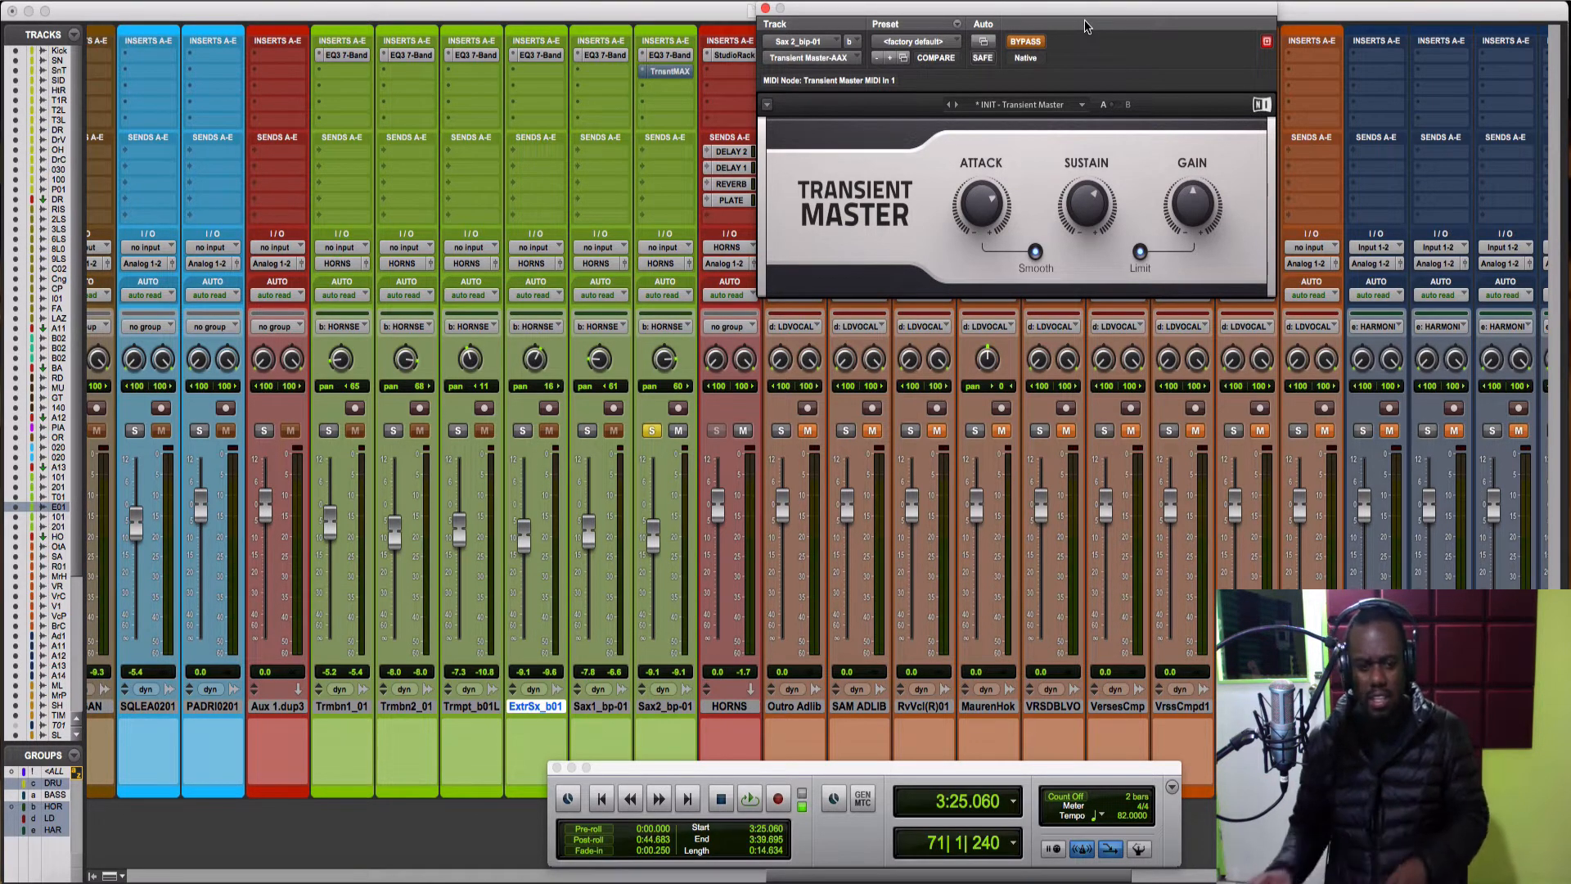
key(space)
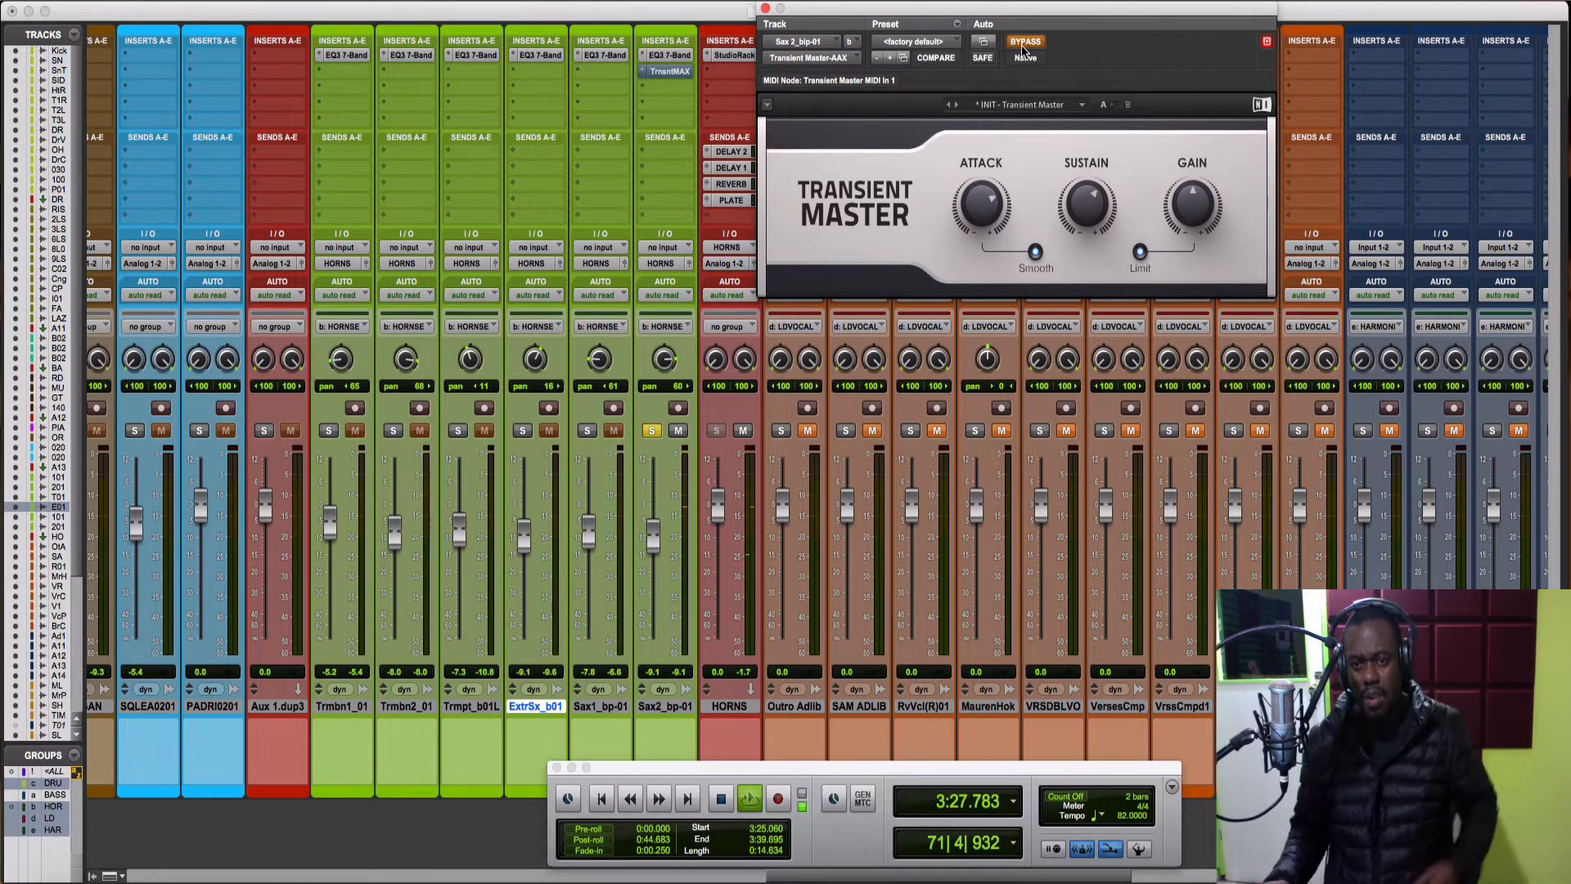
key(space)
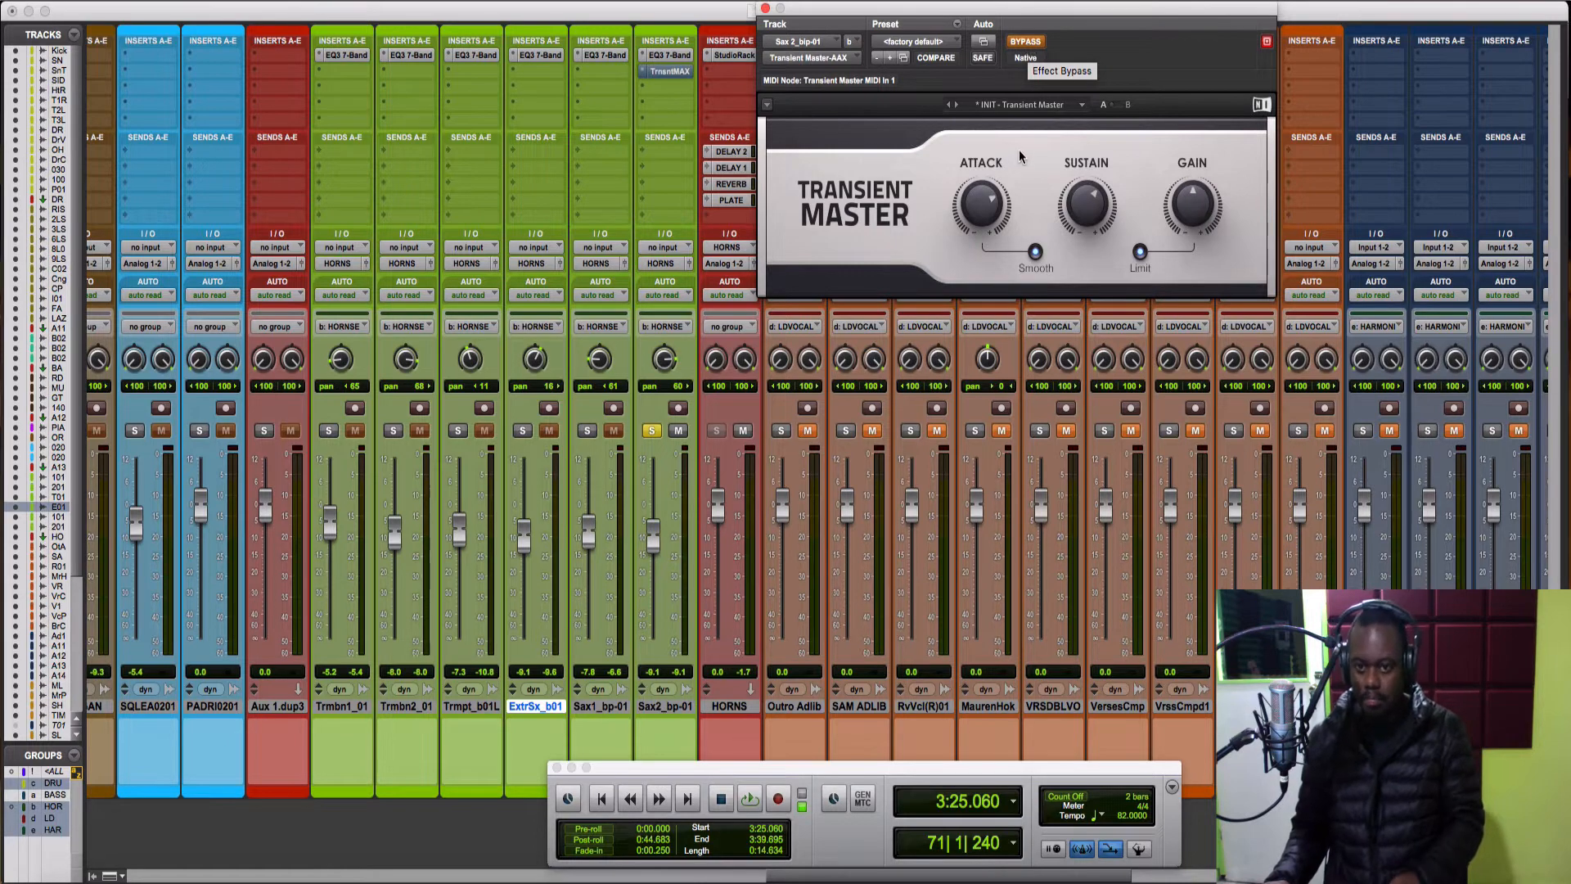
key(space)
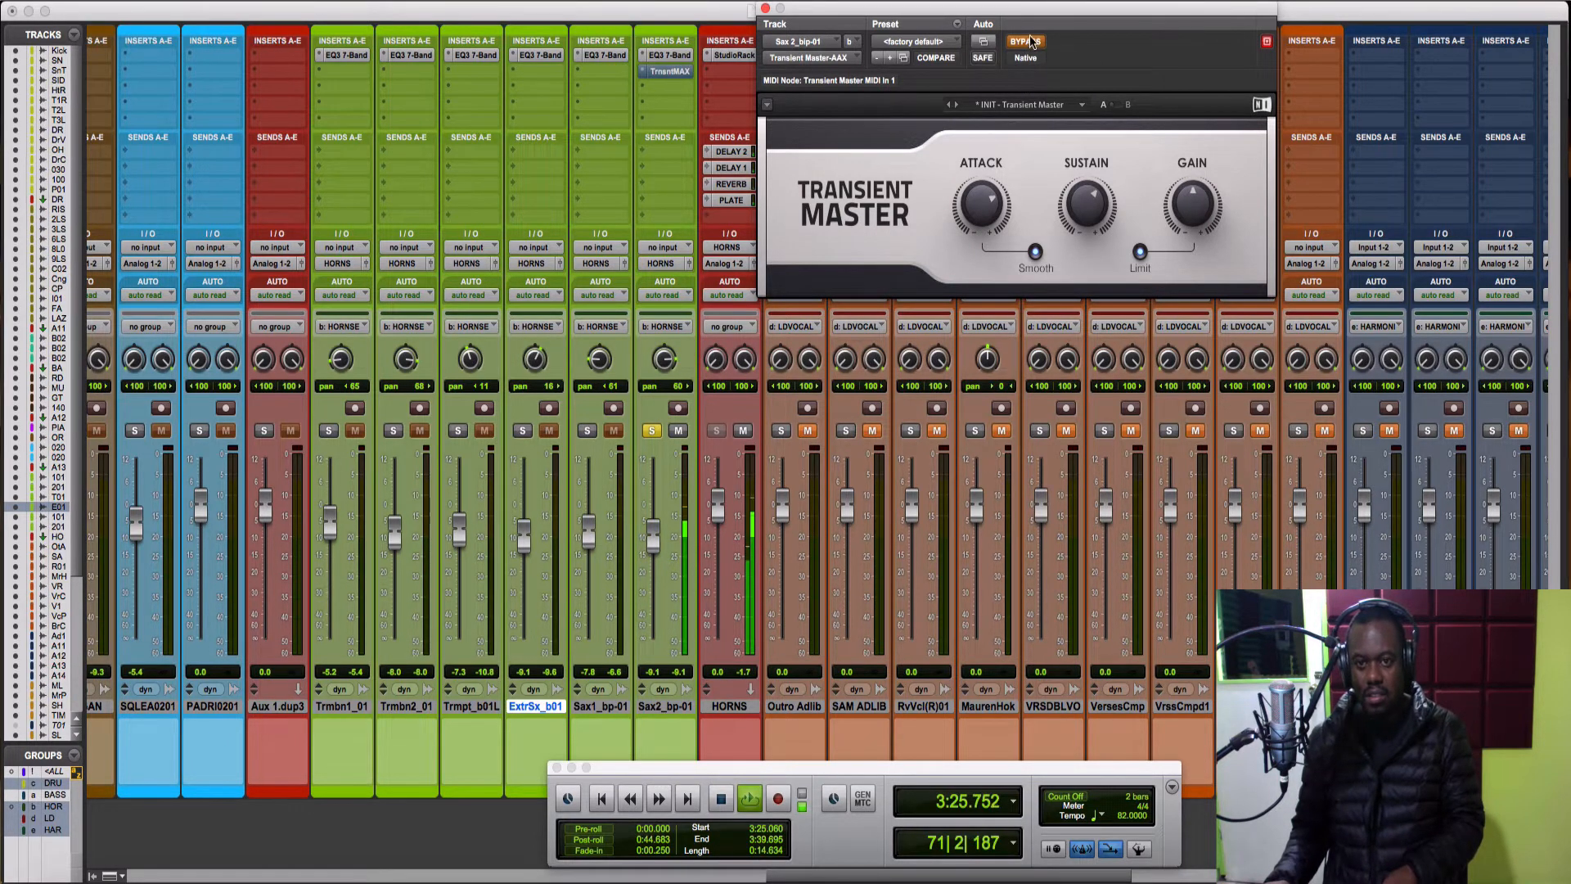
key(space)
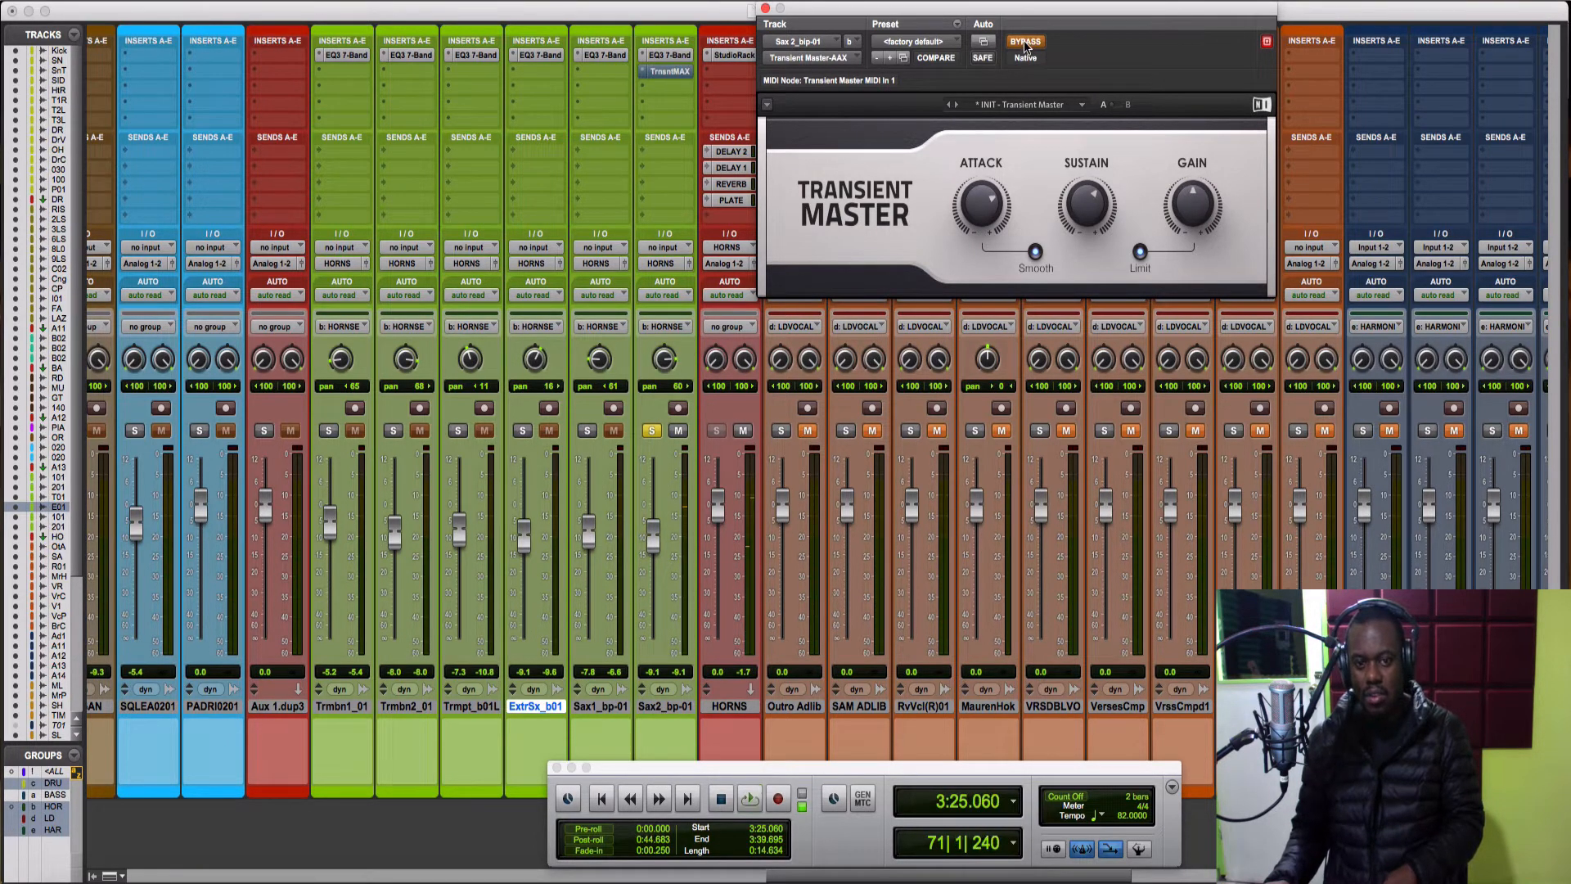
Reactivate the Transient Master and compare Sax2_bp-01 with both inserts active, bypassed, and active again
key(space)
click(1025, 43)
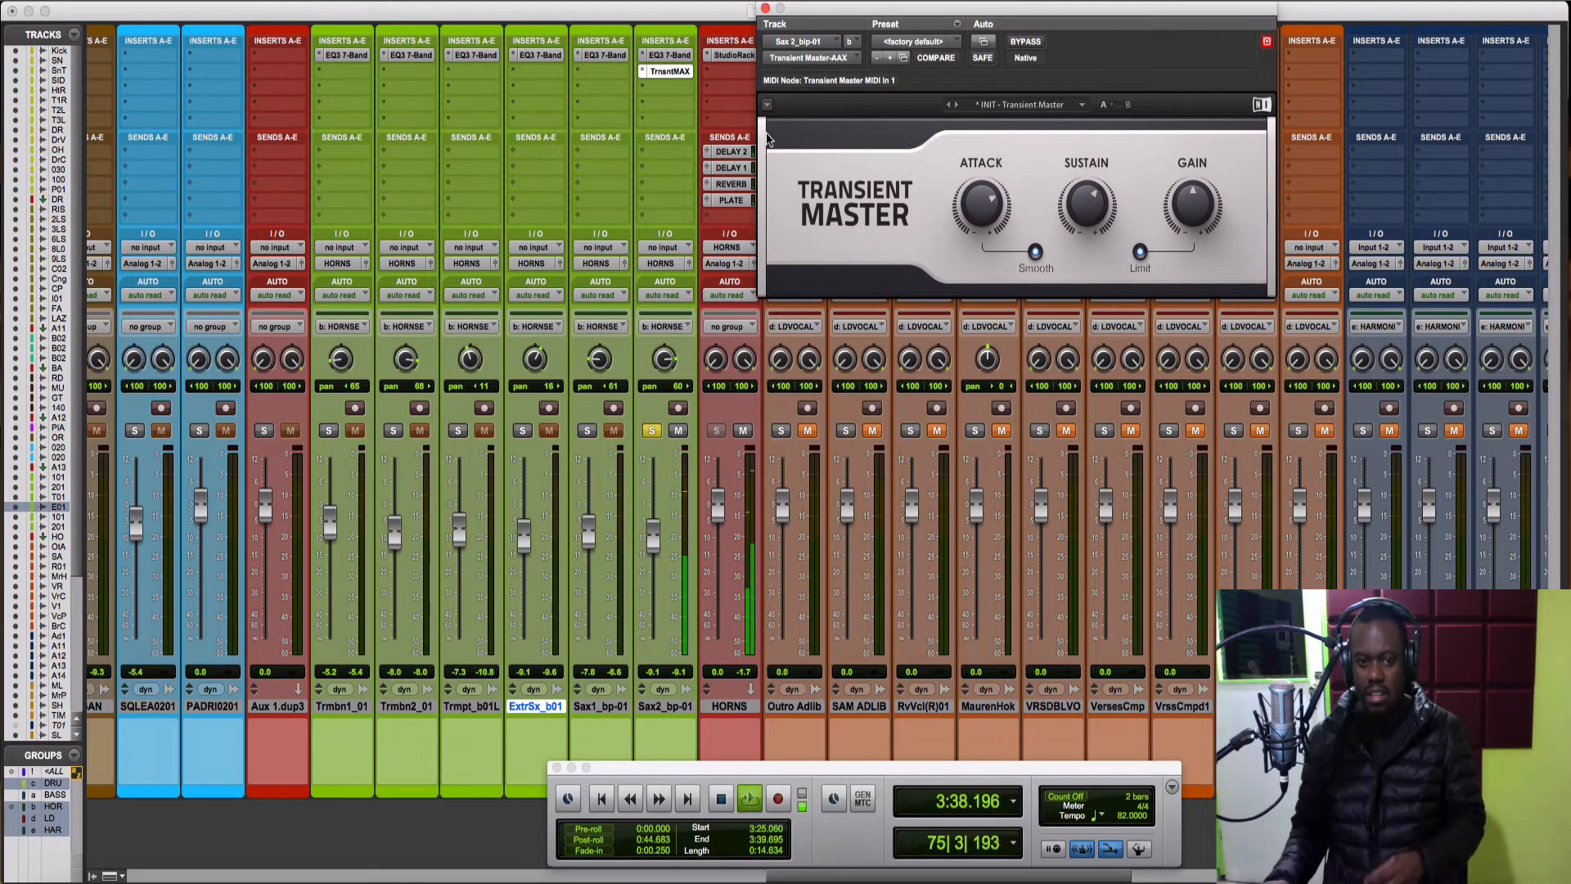
super+click(668, 55)
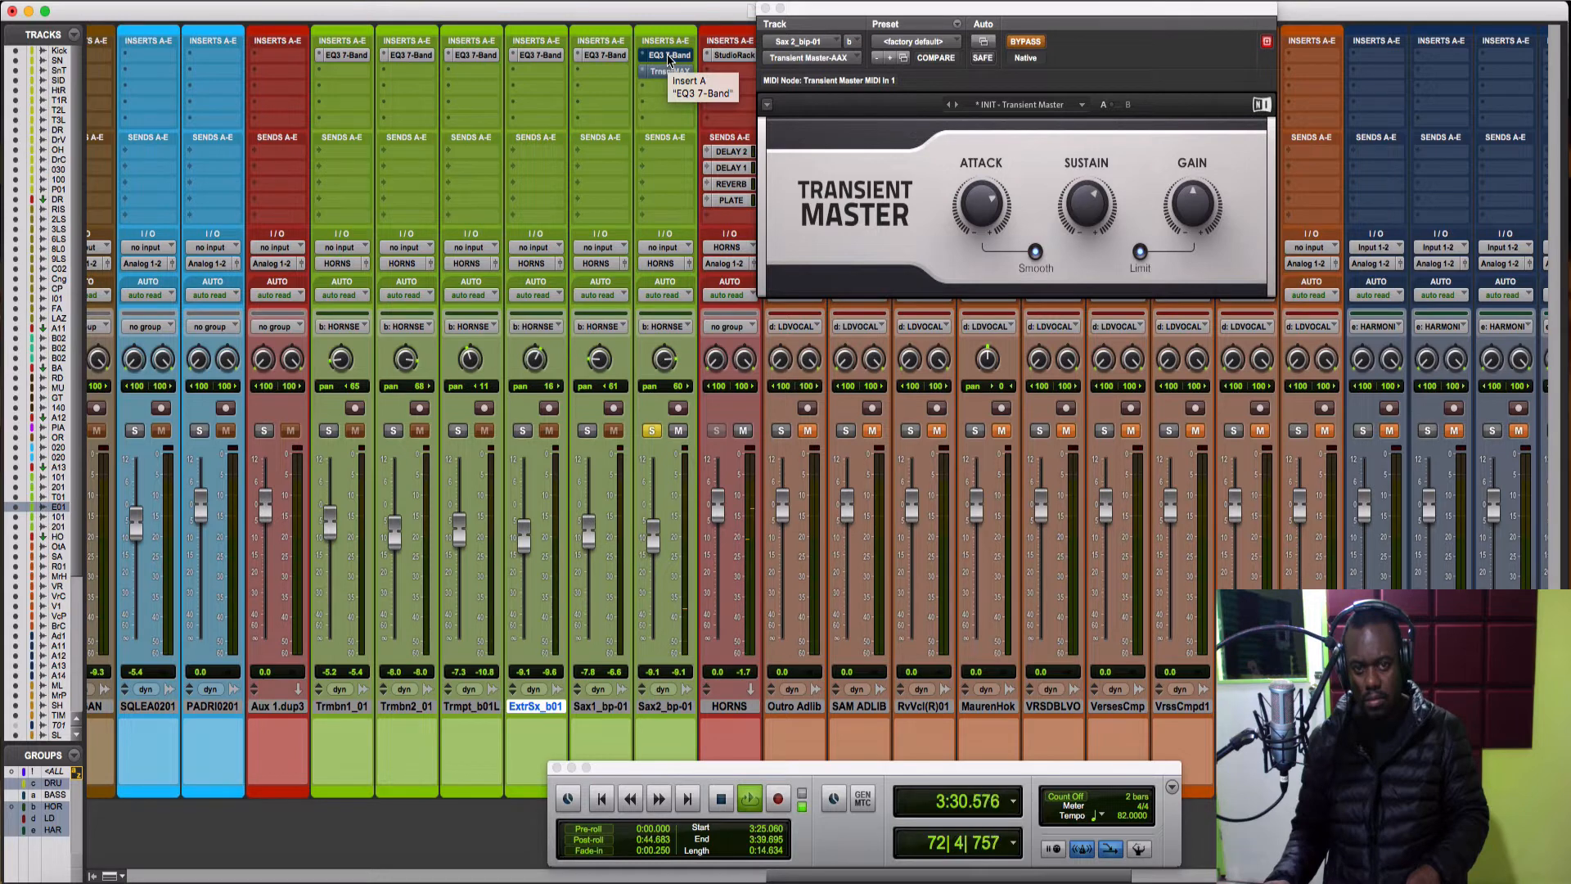
super+click(668, 56)
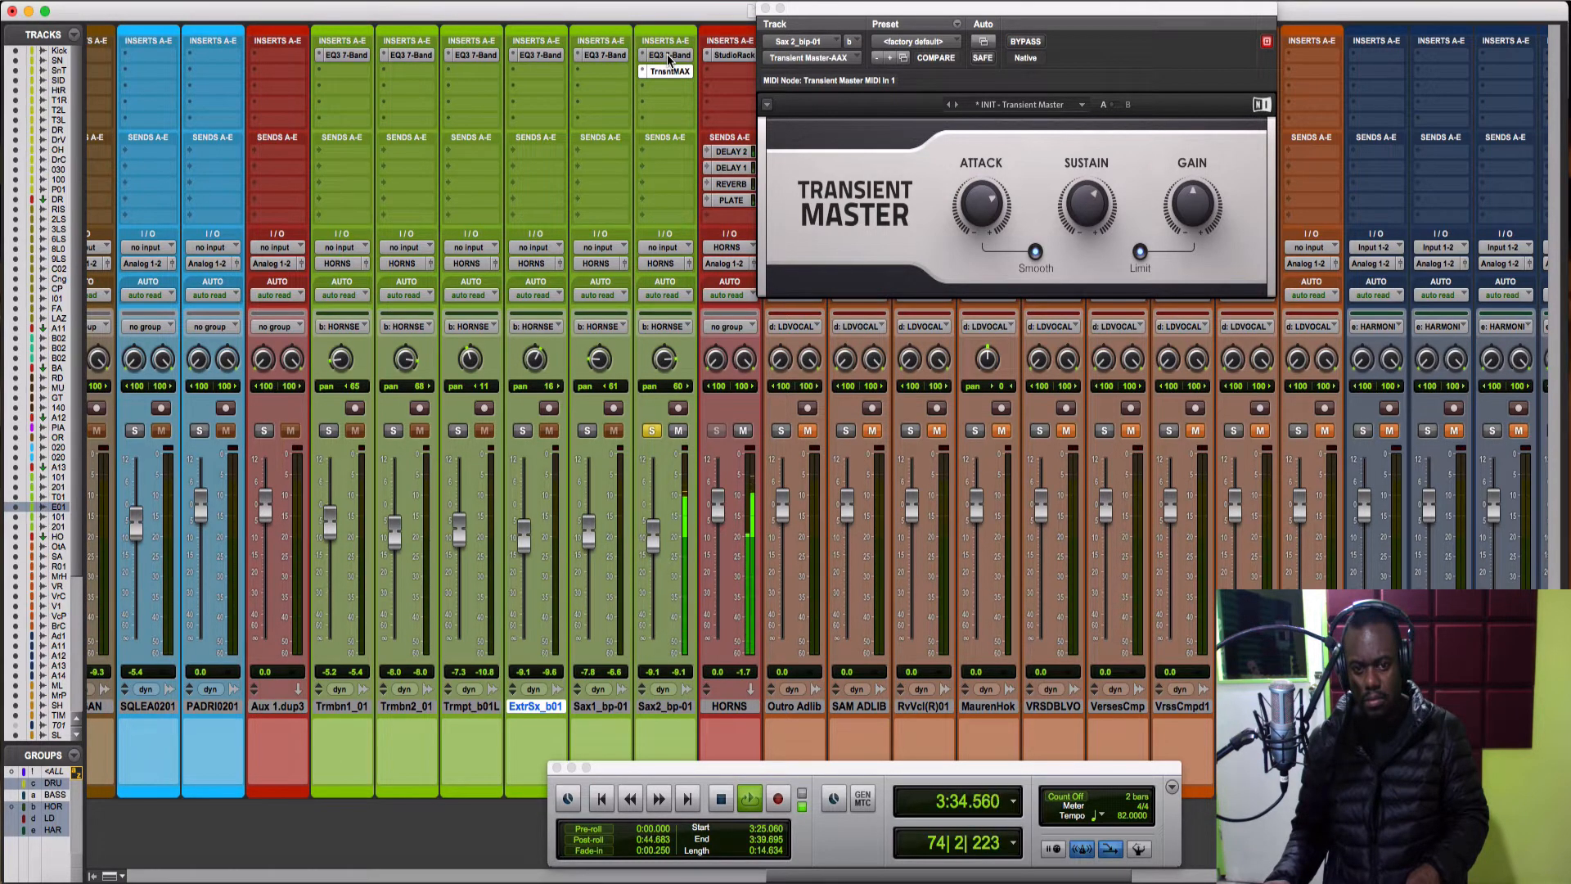
key(space)
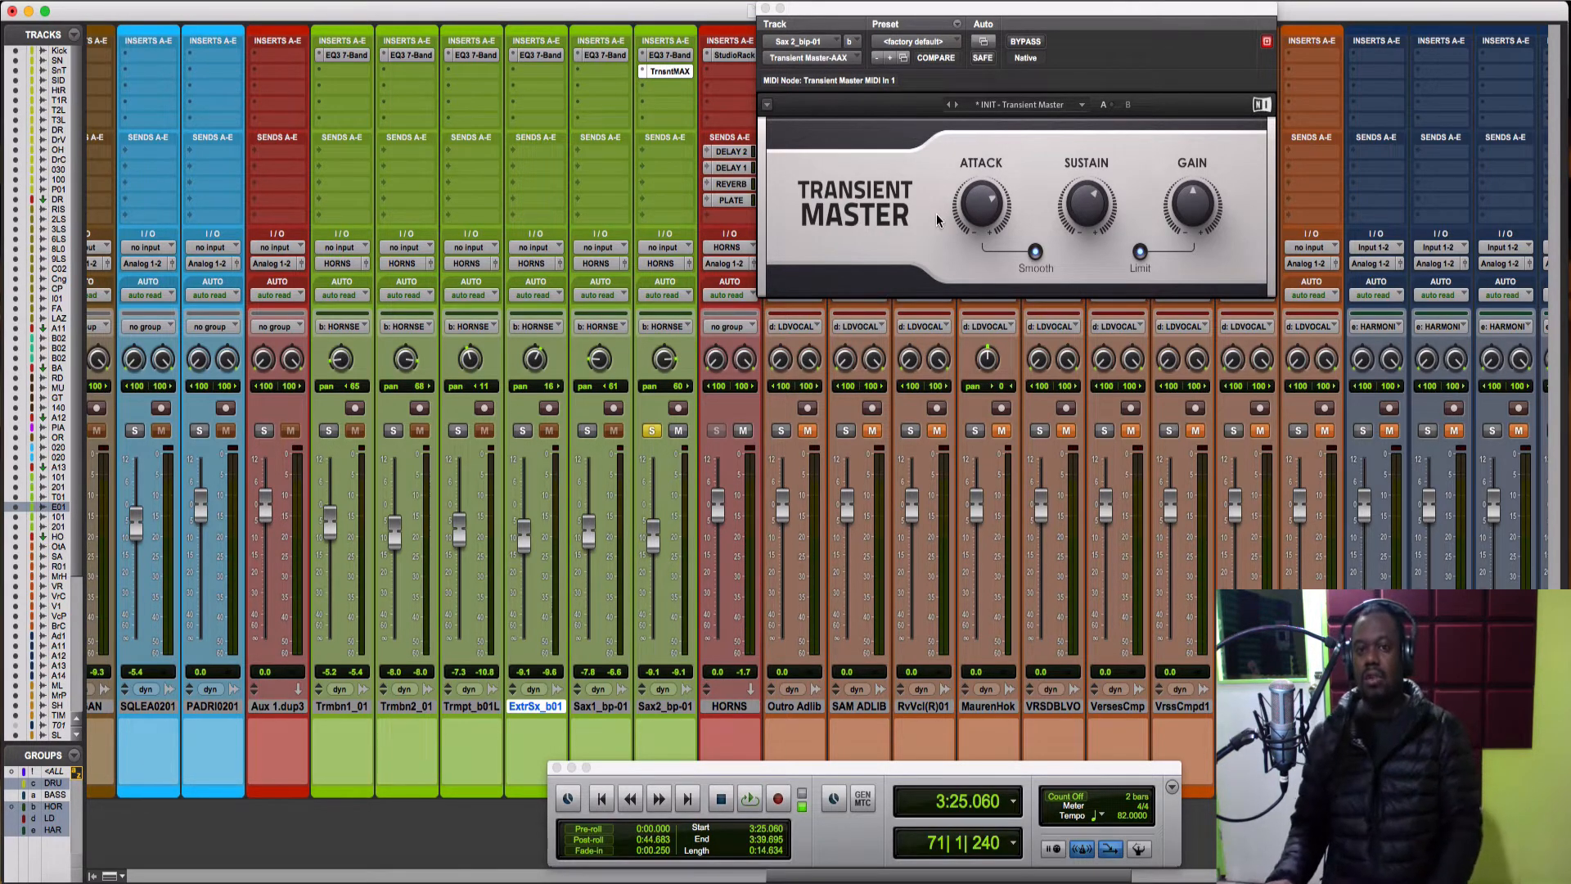
Solo all six horn tracks from Trmbn1_01 to Sax2_bp-01 and audition them together
mouse_move(973, 214)
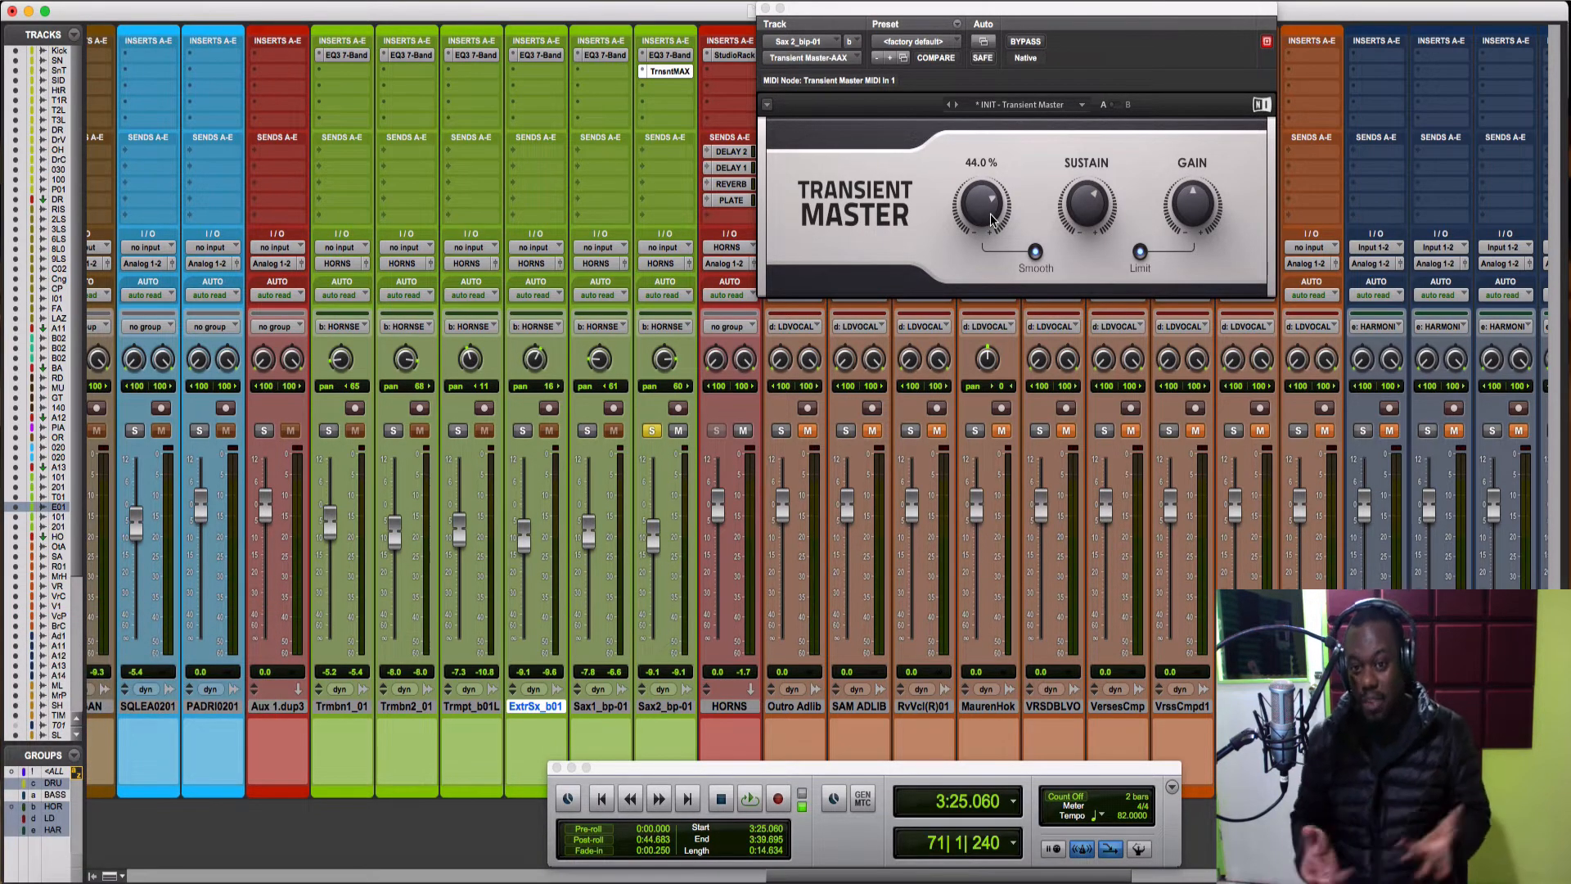
mouse_move(1102, 212)
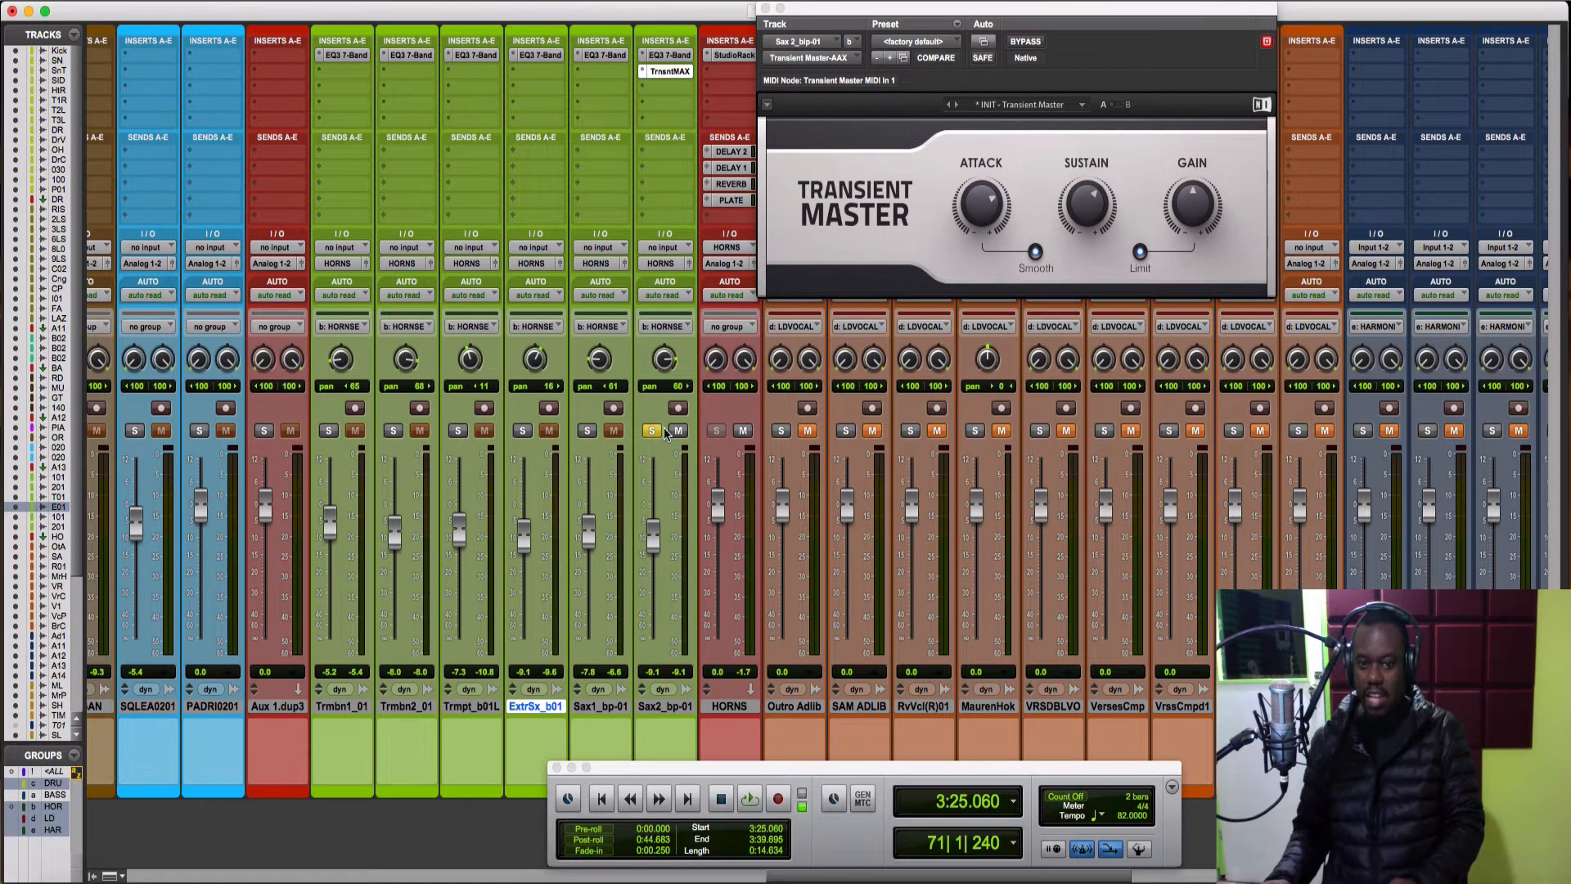
key(space)
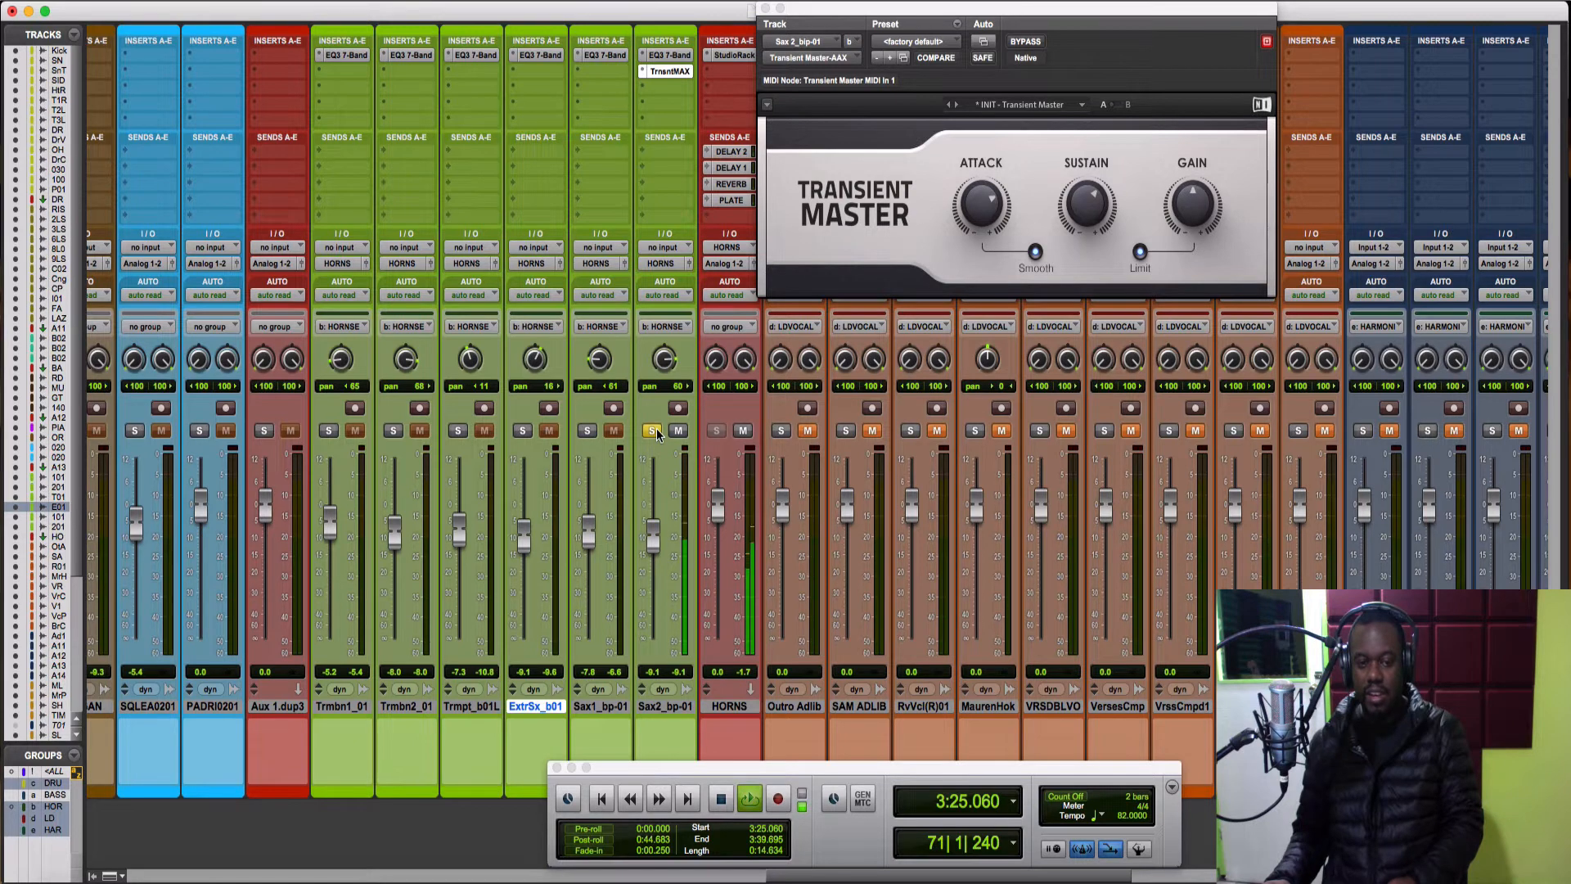
click(589, 431)
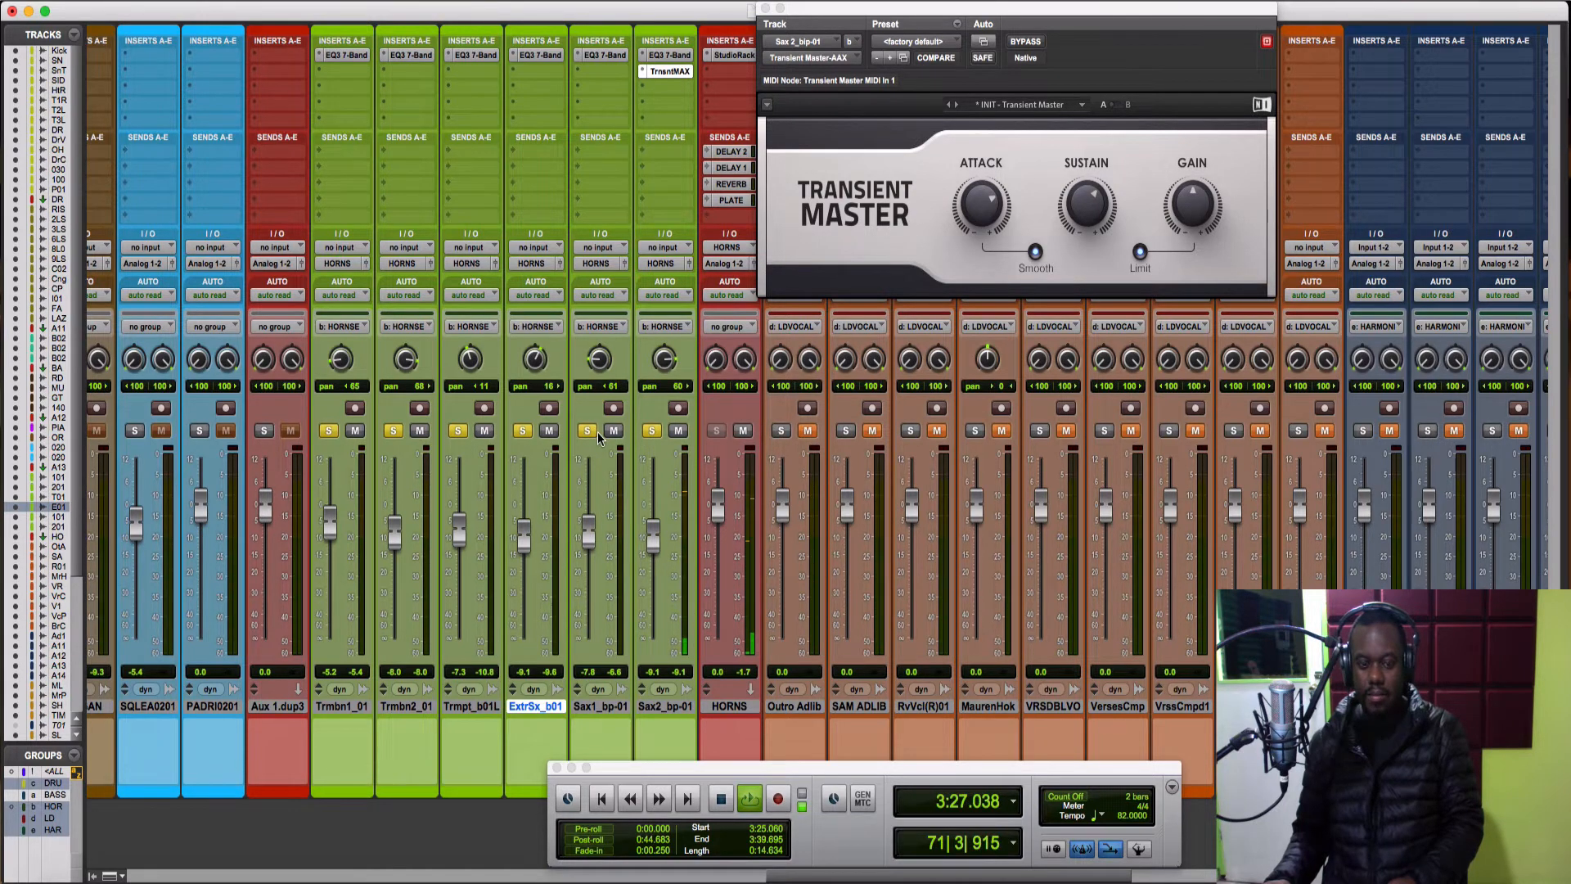
key(space)
key(space)
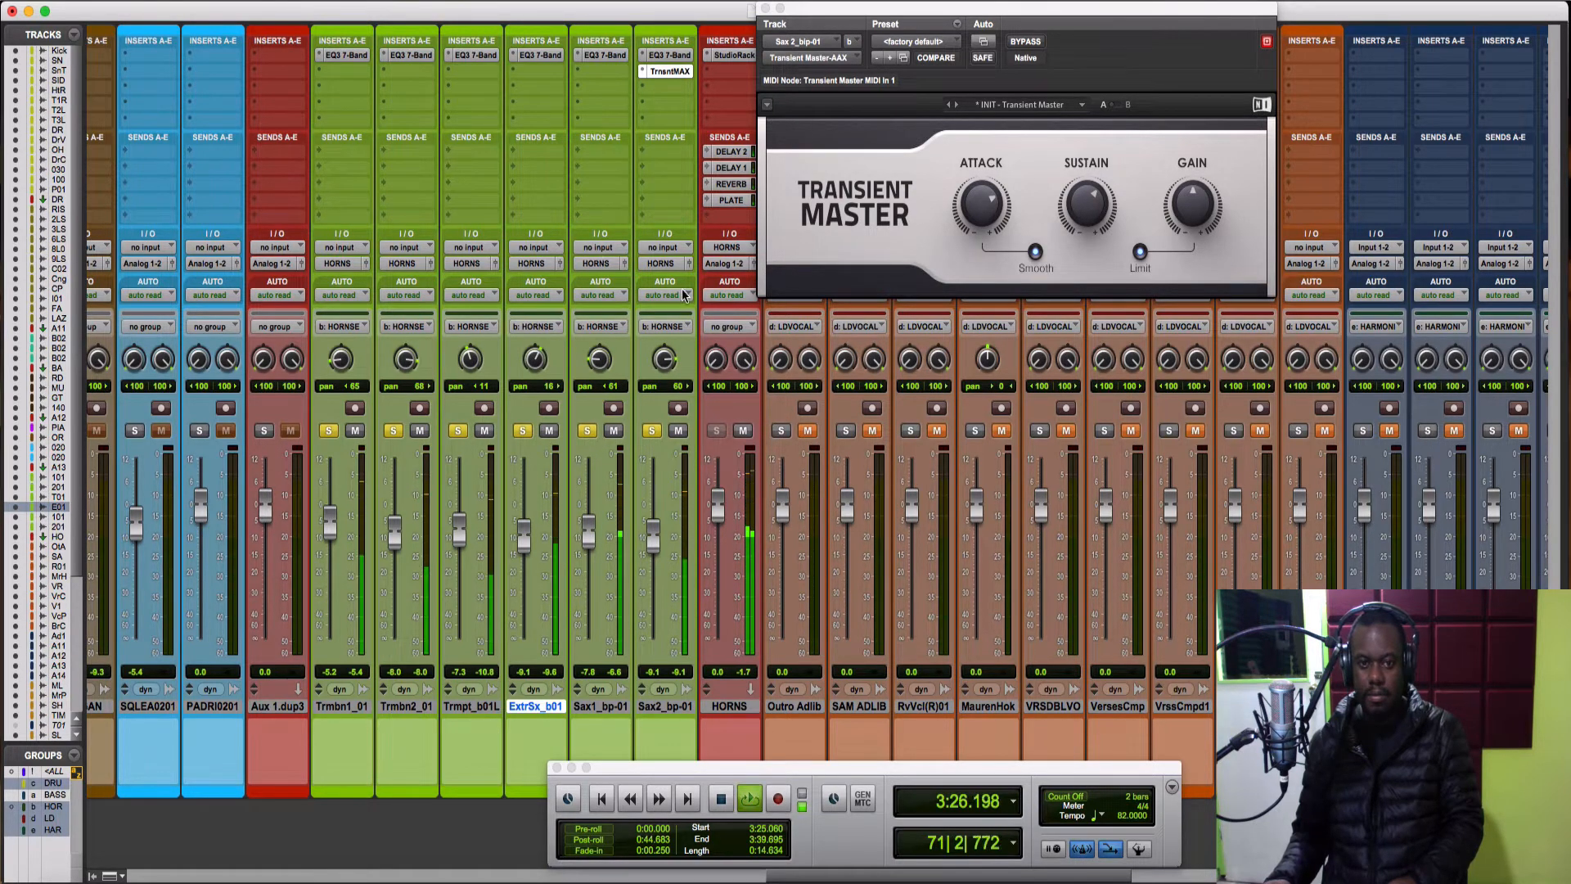
key(space)
key(space)
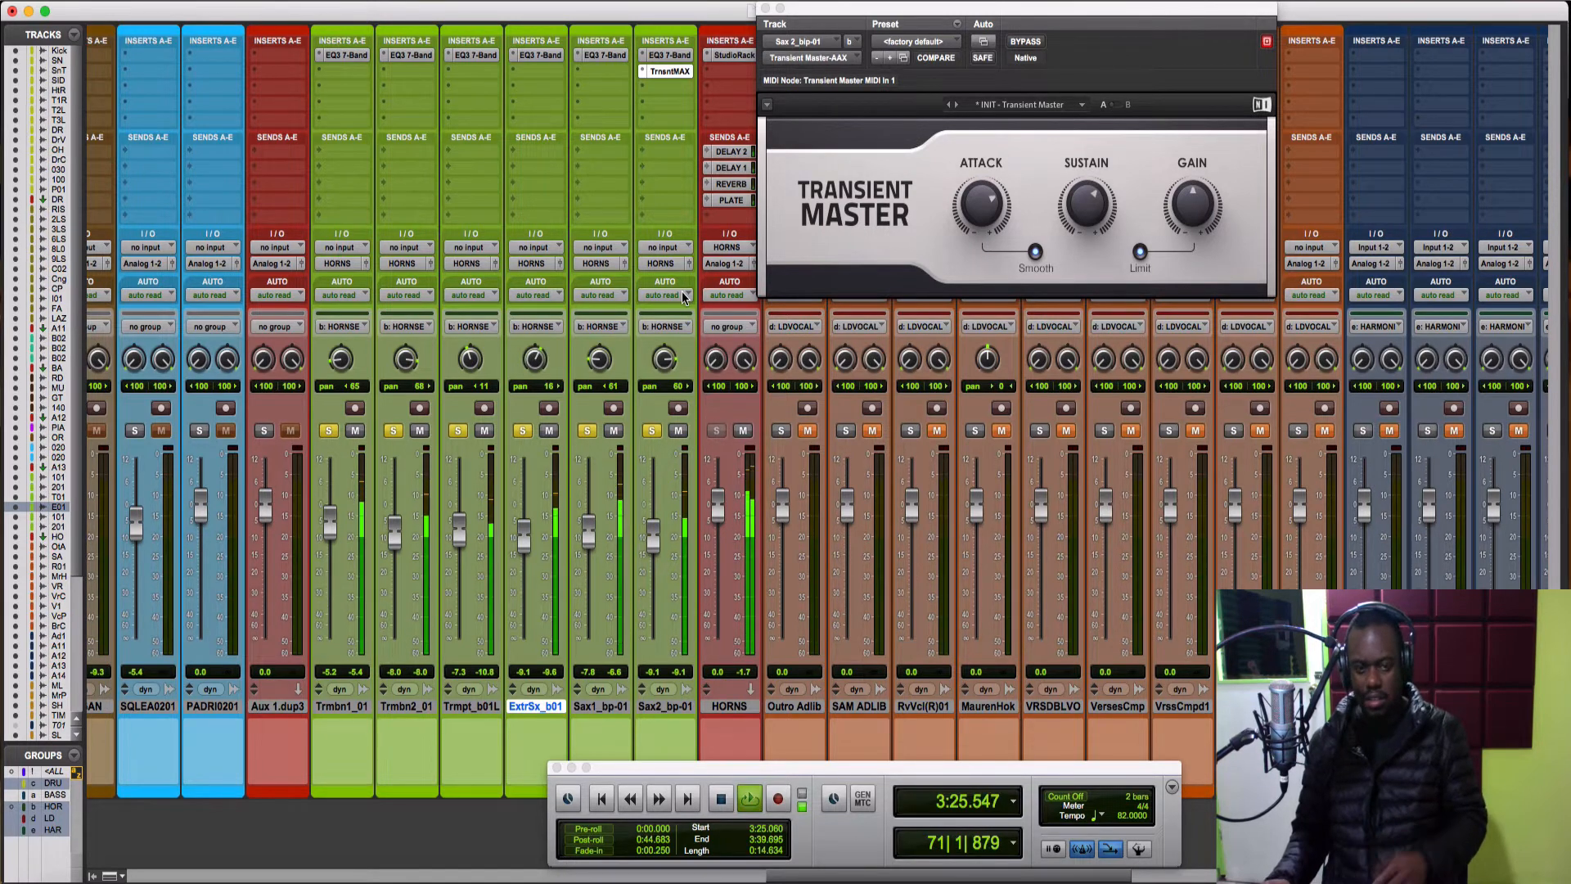
Open the StudioRack insert on the HORNS track and display its NLS Channel plug-in
scroll(683, 296, right, 1)
scroll(683, 296, right, 3)
key(space)
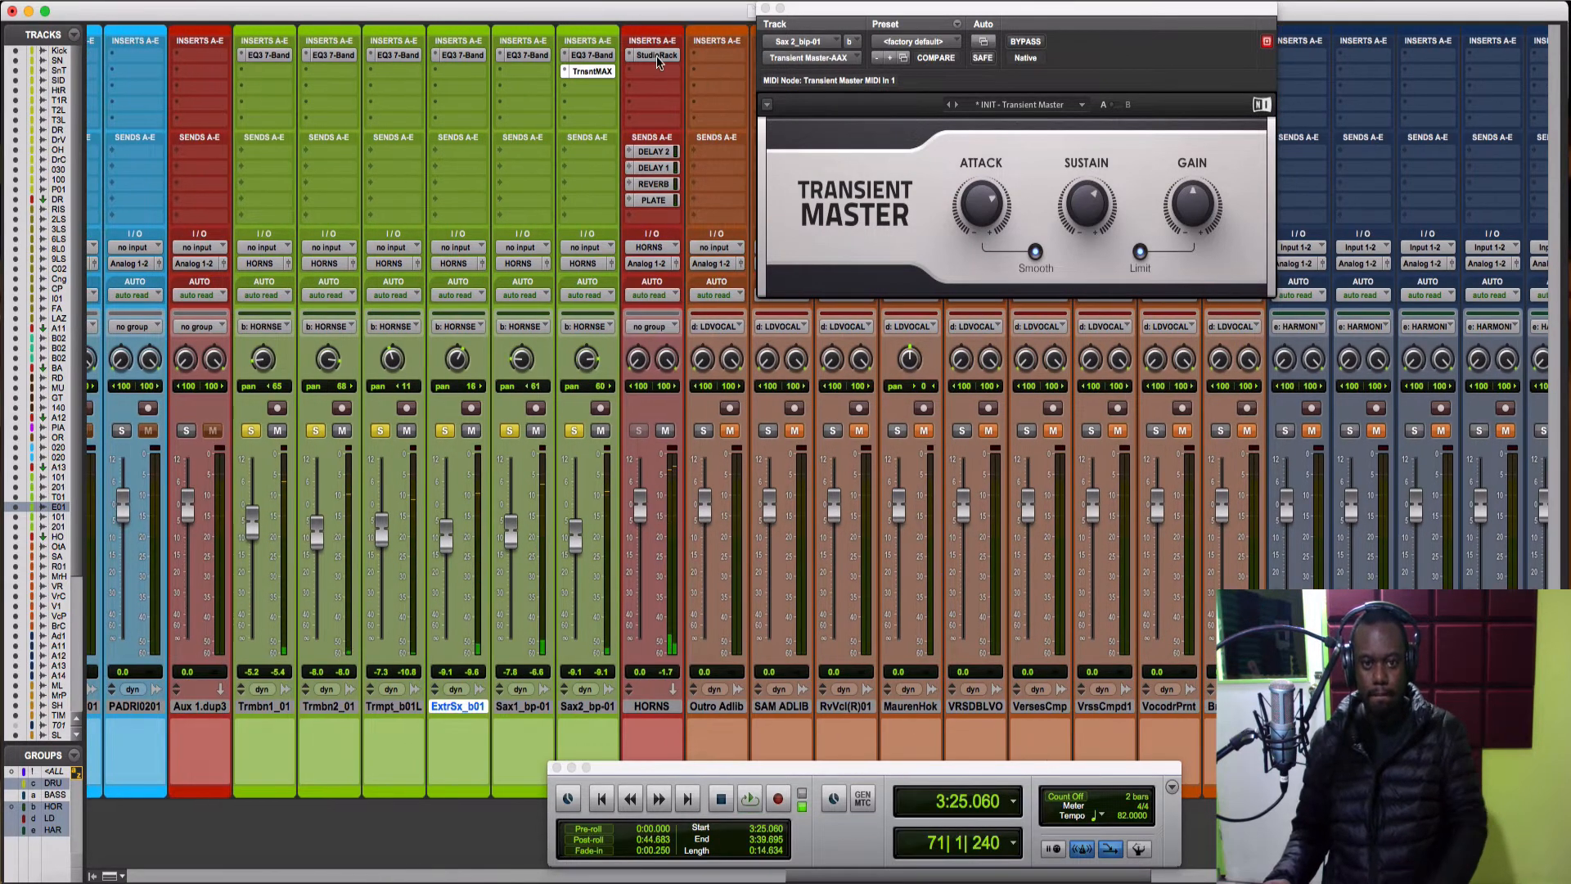
click(656, 57)
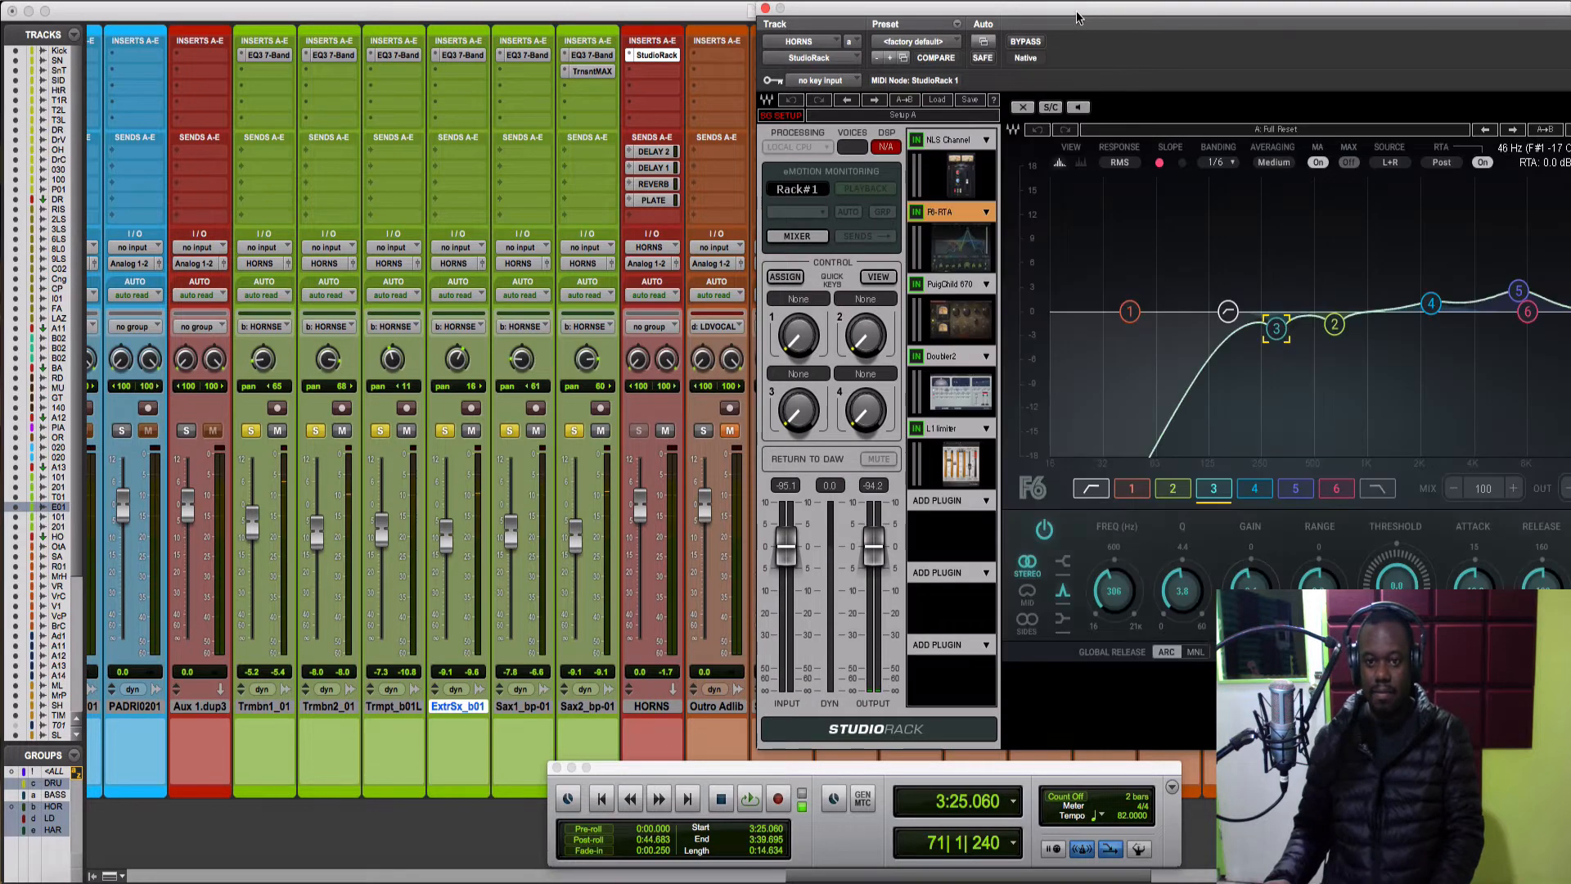
drag(1033, 8, 775, 7)
click(695, 144)
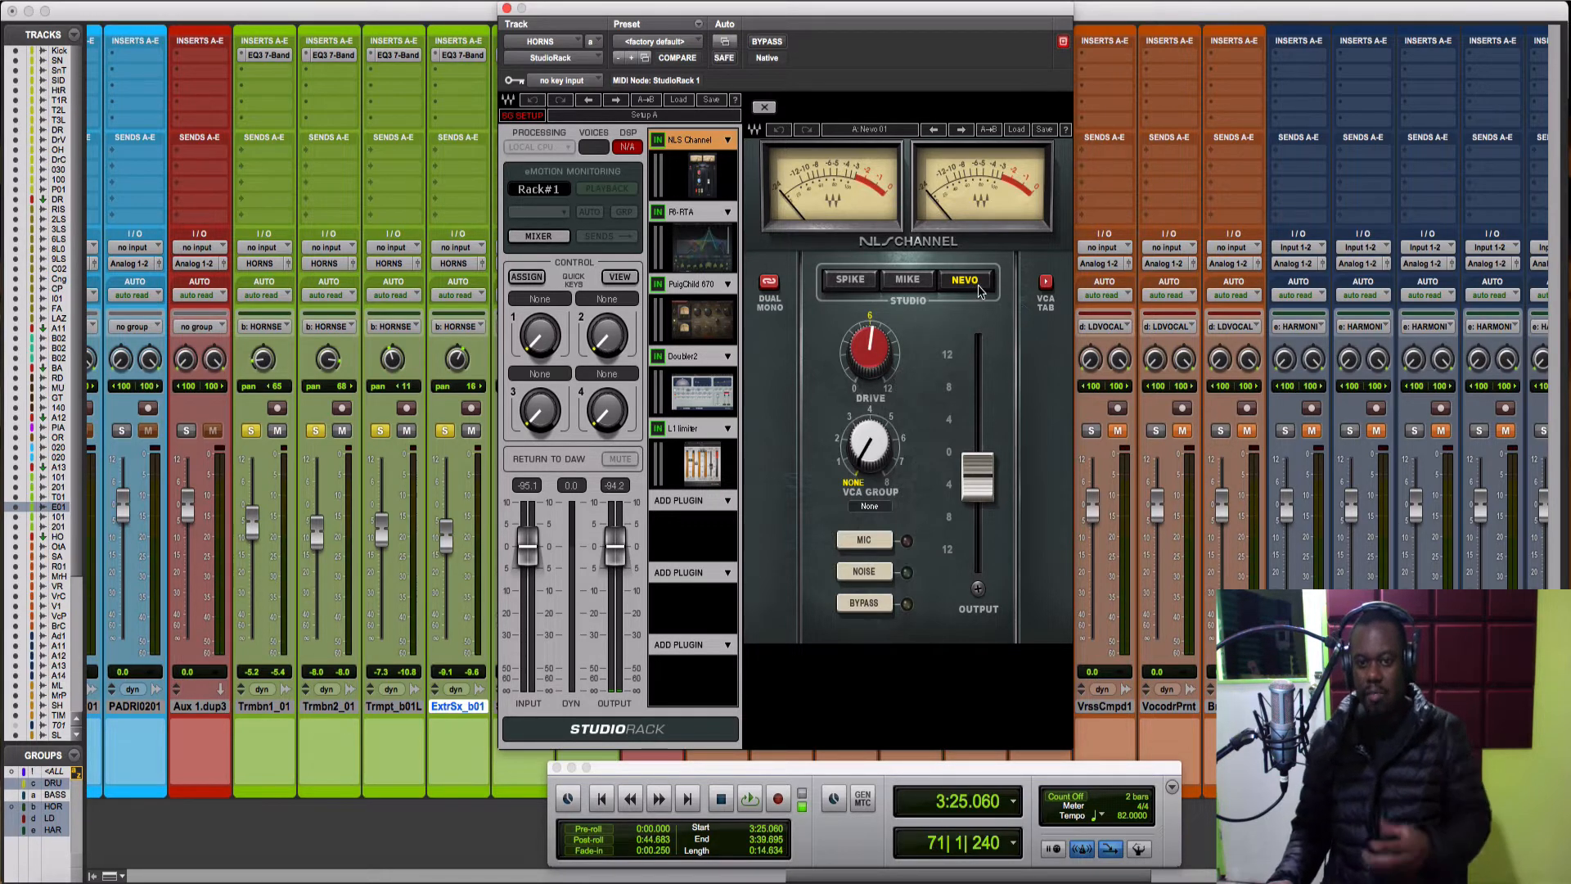
Compare the soloed horns with NLS Channel active, bypassed and active again, using its NEVO studio mode
key(space)
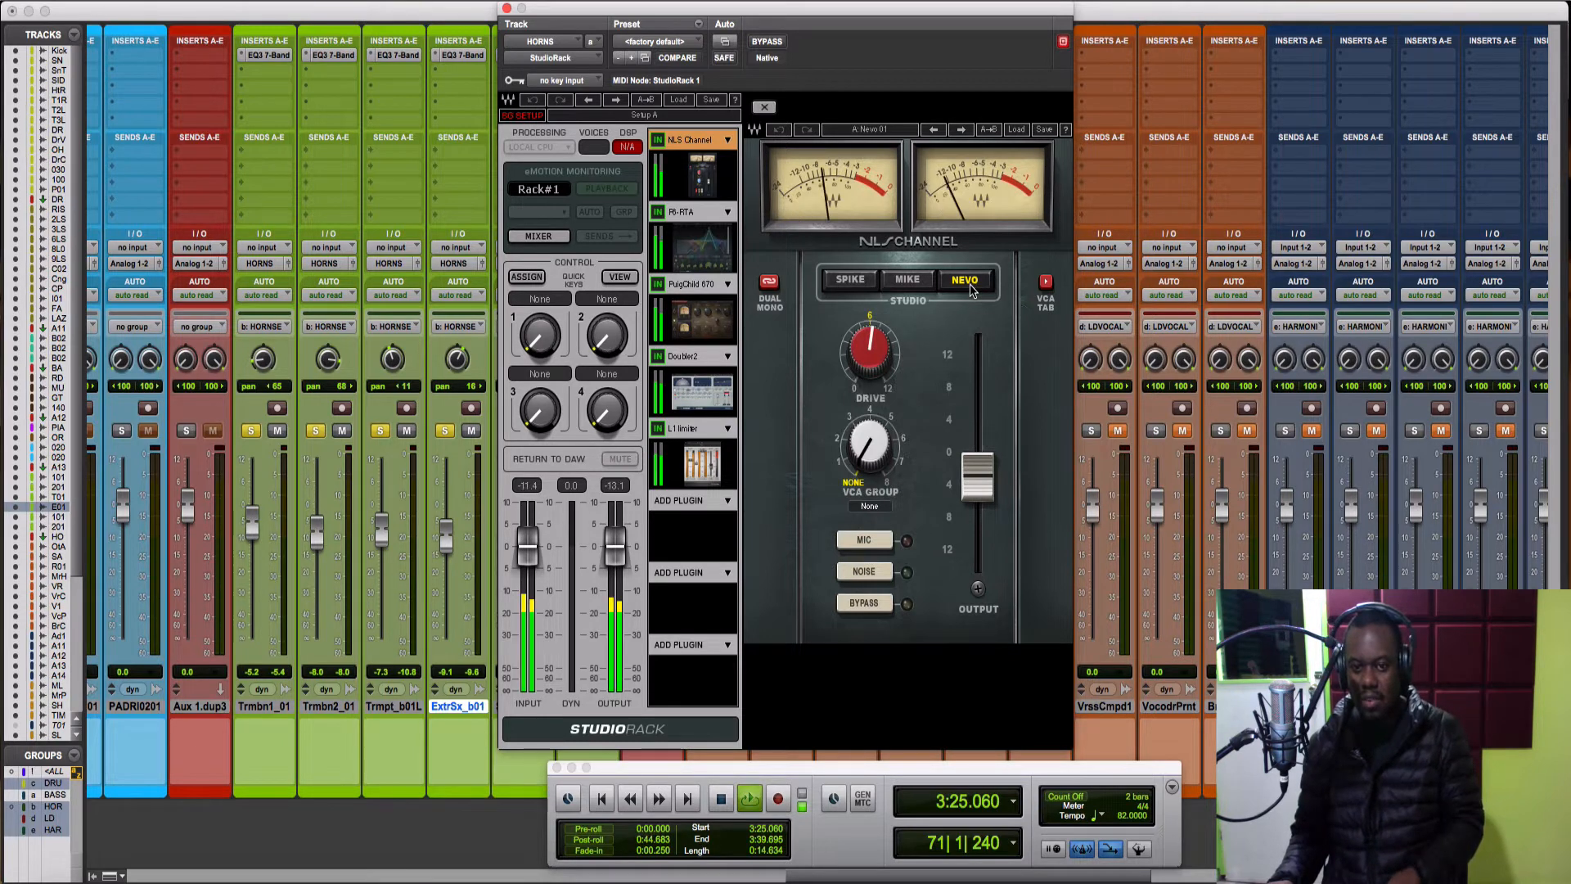
key(space)
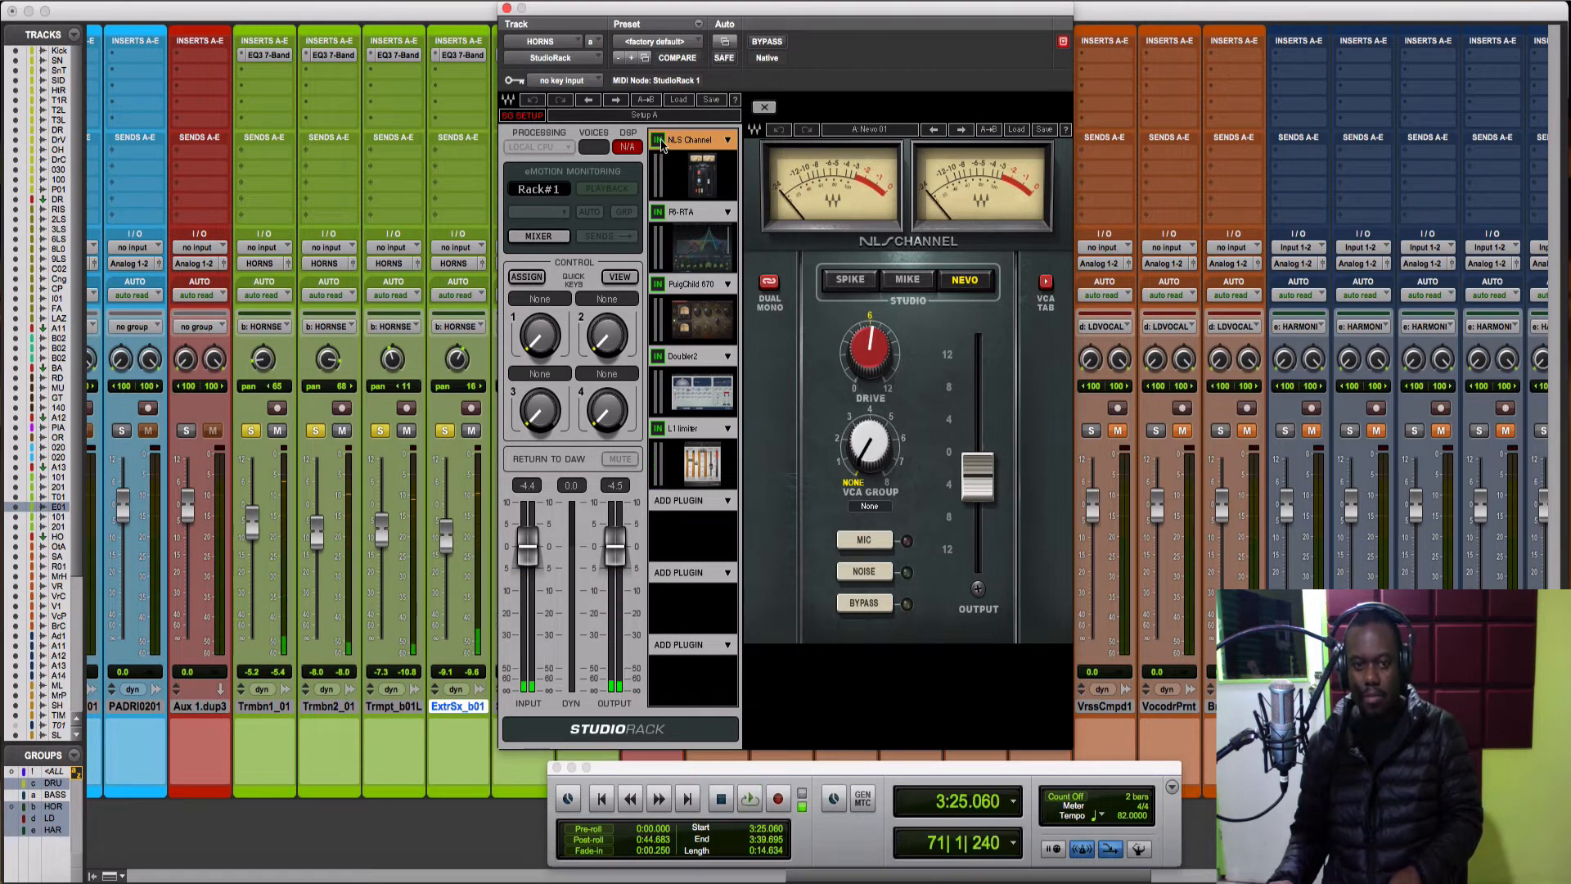
key(space)
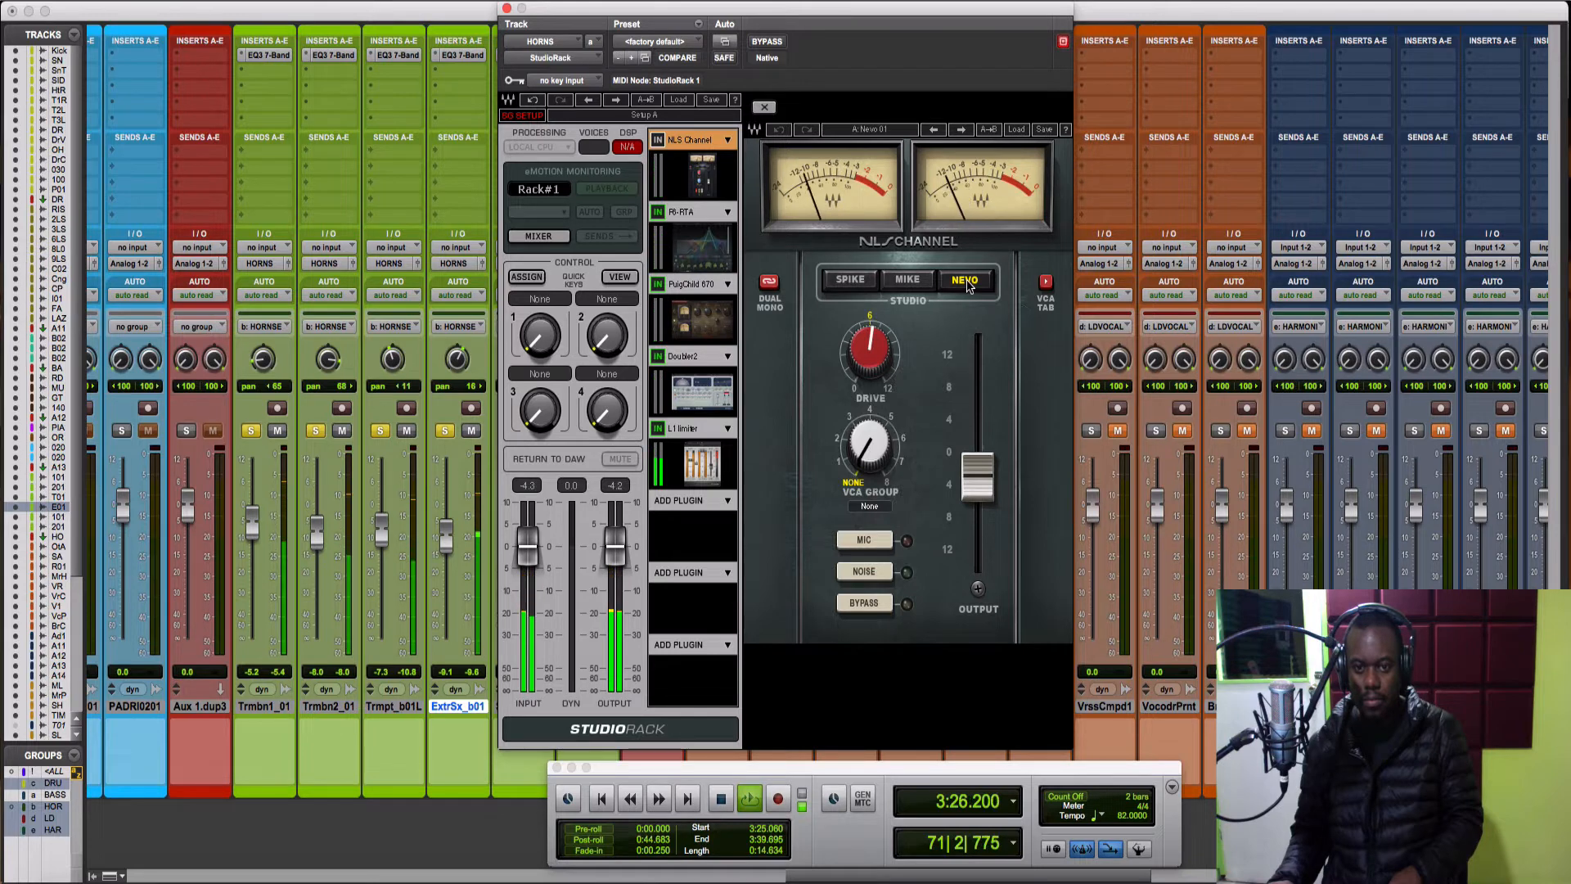
click(969, 285)
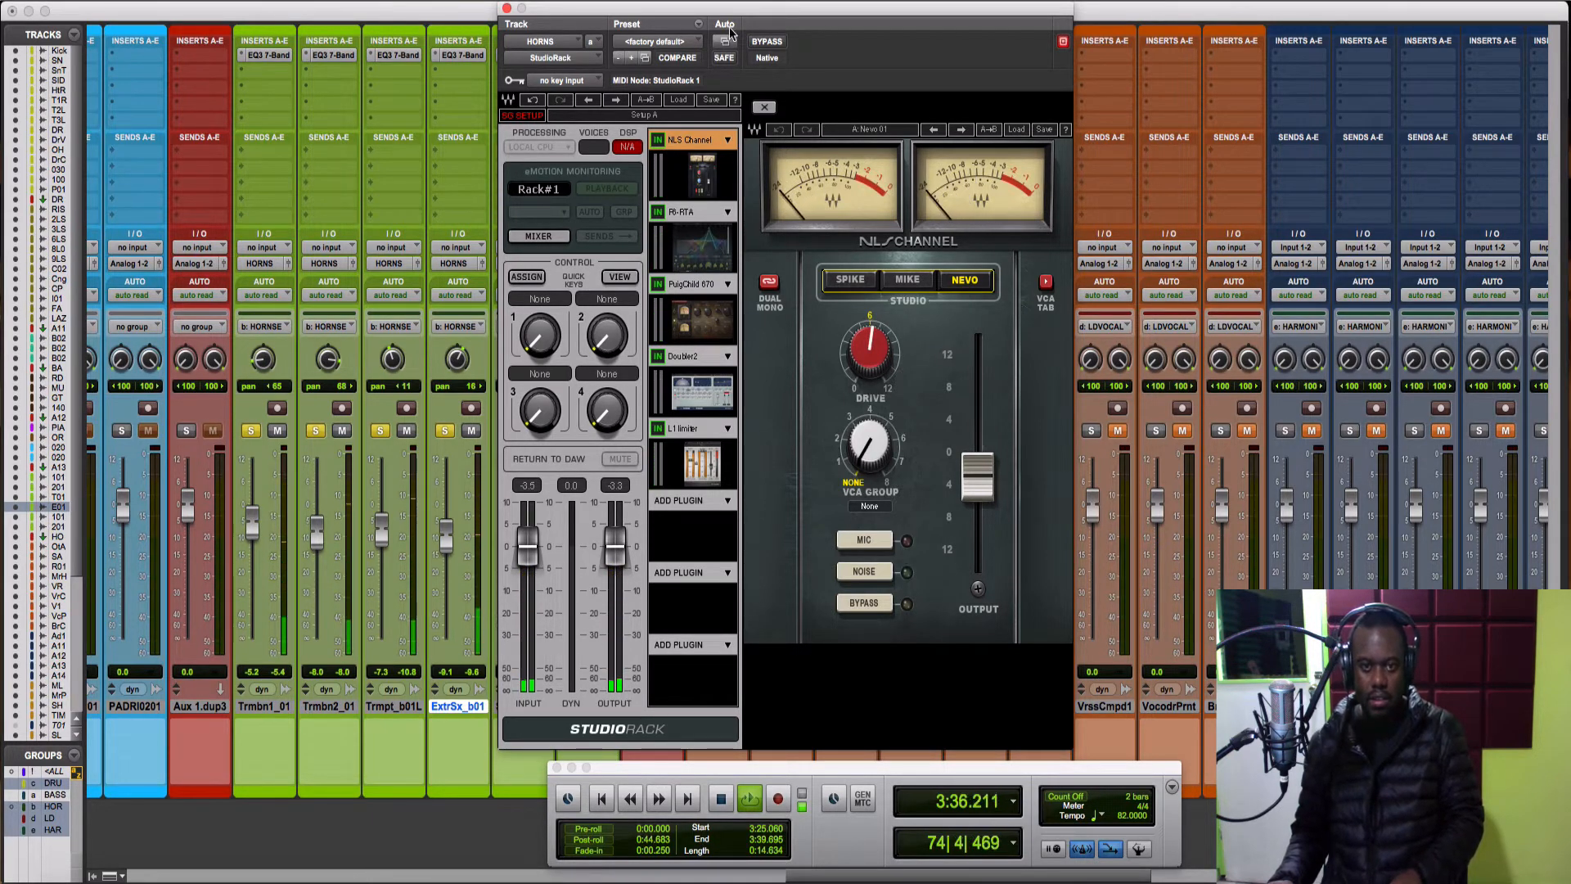
drag(711, 10, 874, 10)
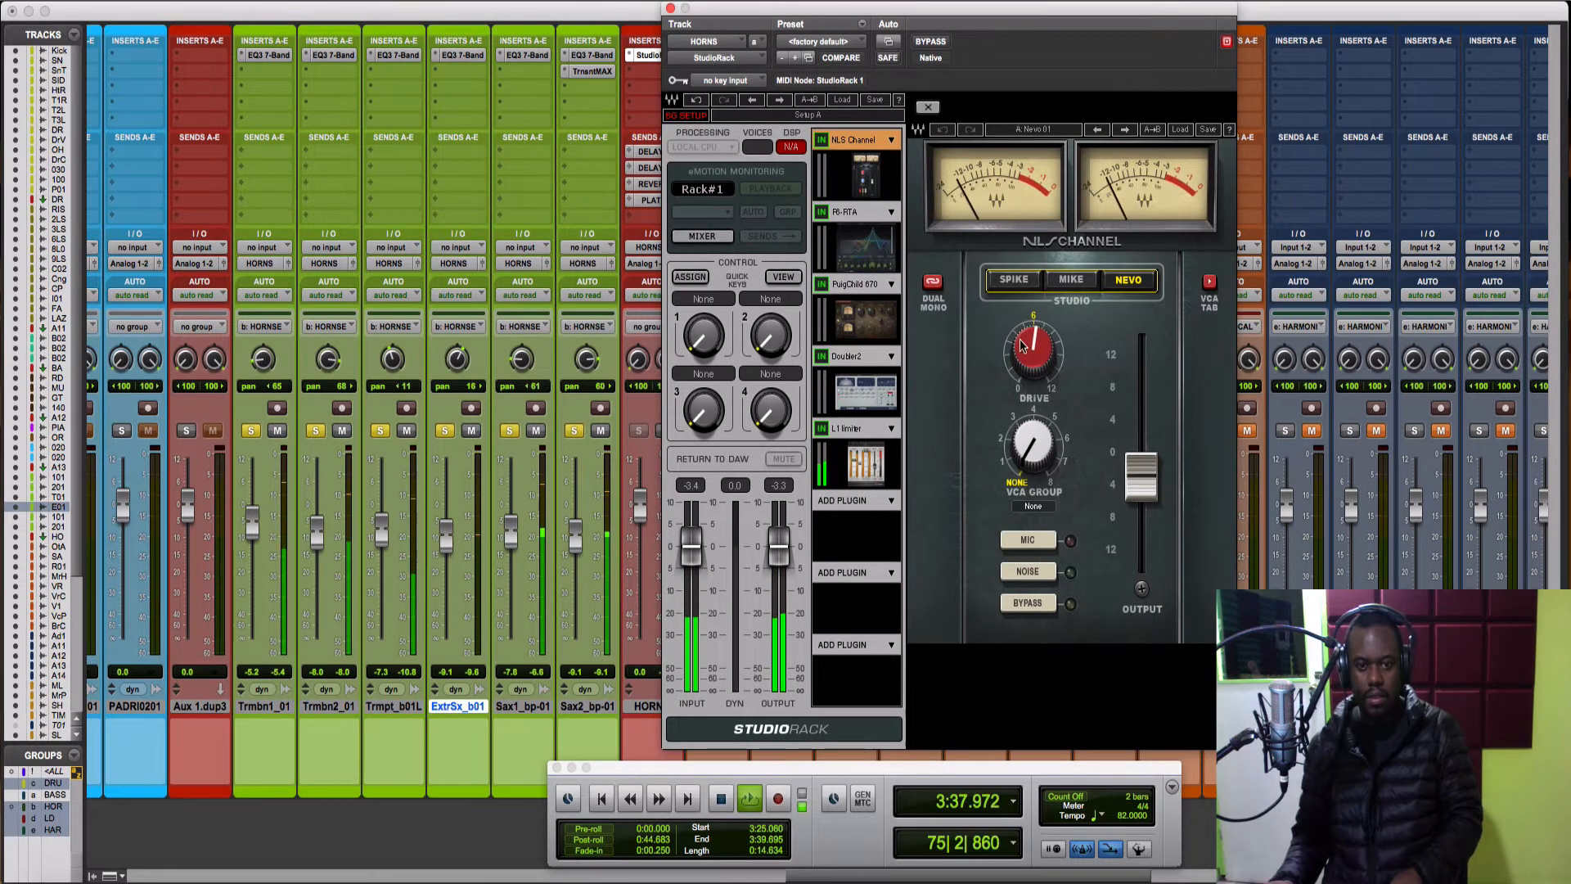
key(space)
Display the F6-RTA equalizer in StudioRack and audition the horns against its EQ curve and spectrum
click(882, 256)
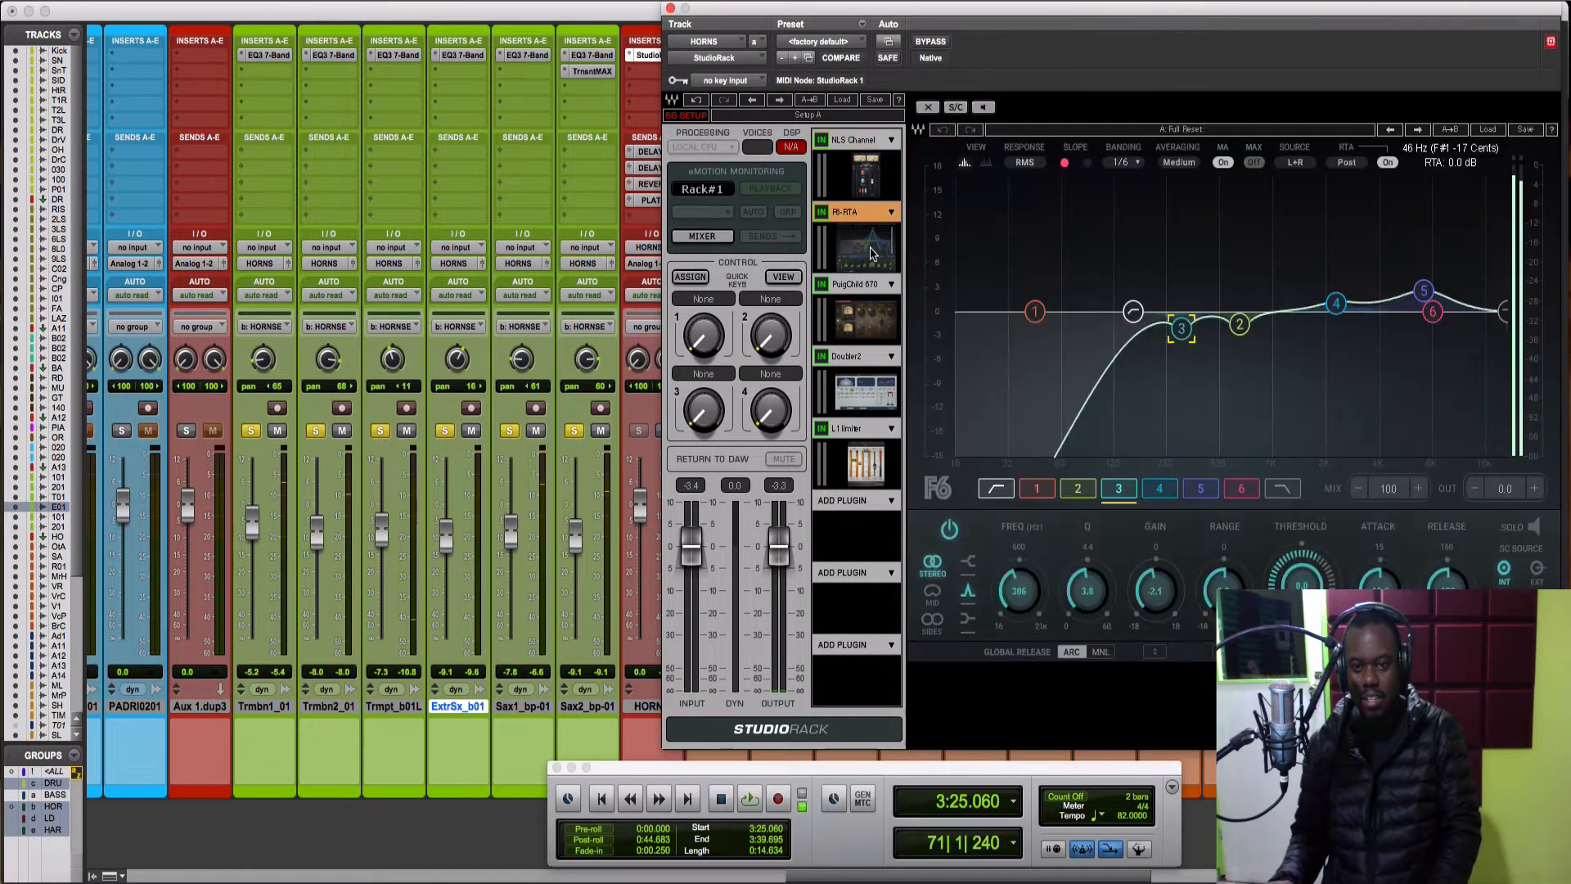
drag(1203, 14, 1054, 14)
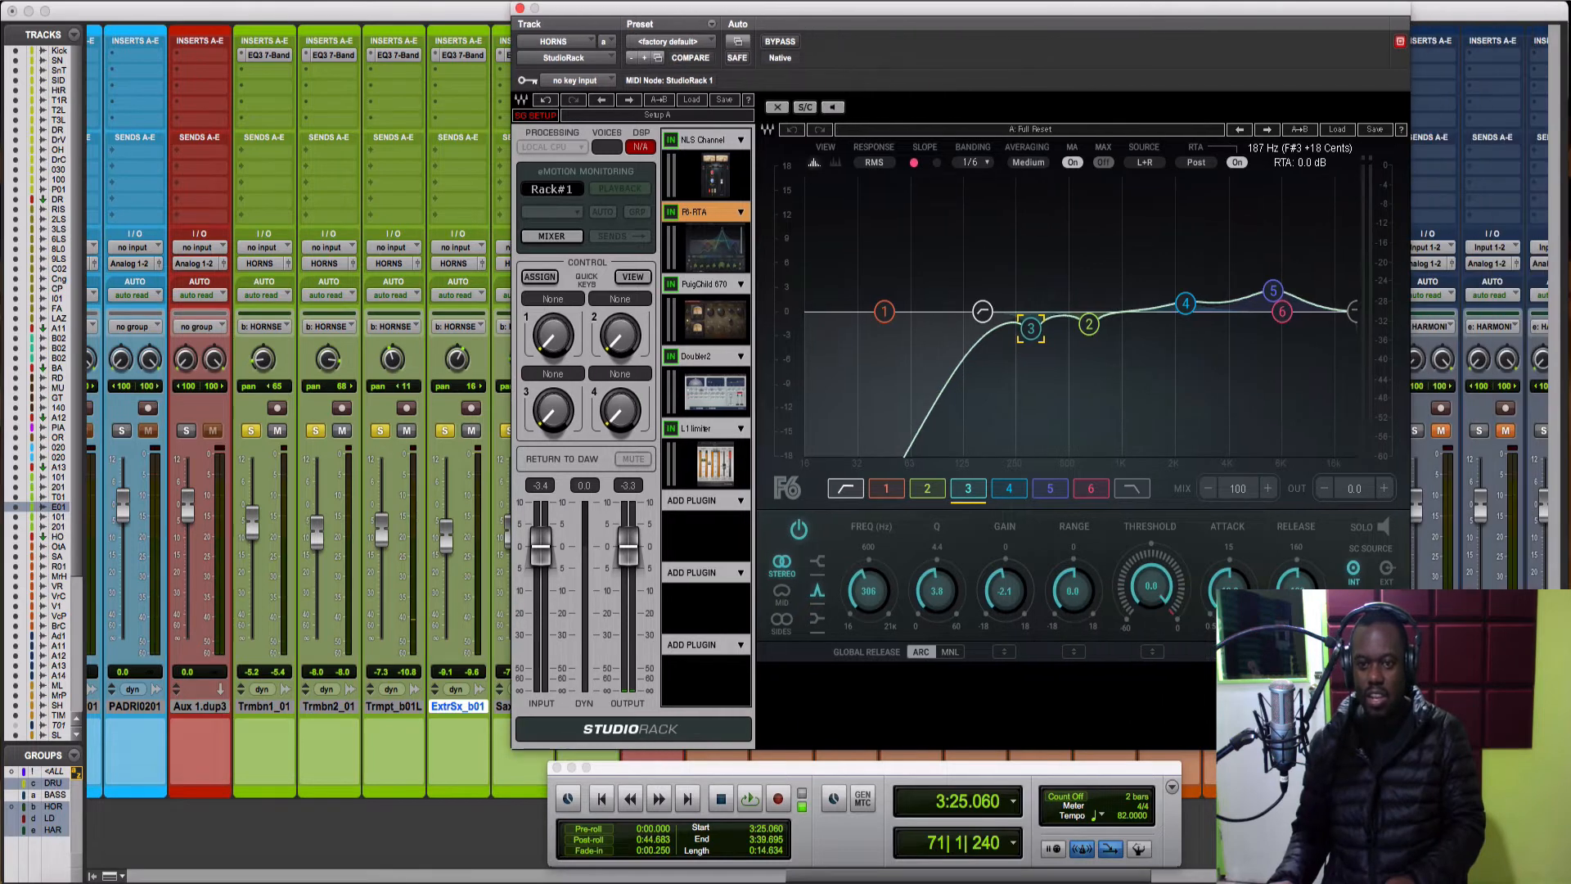
key(space)
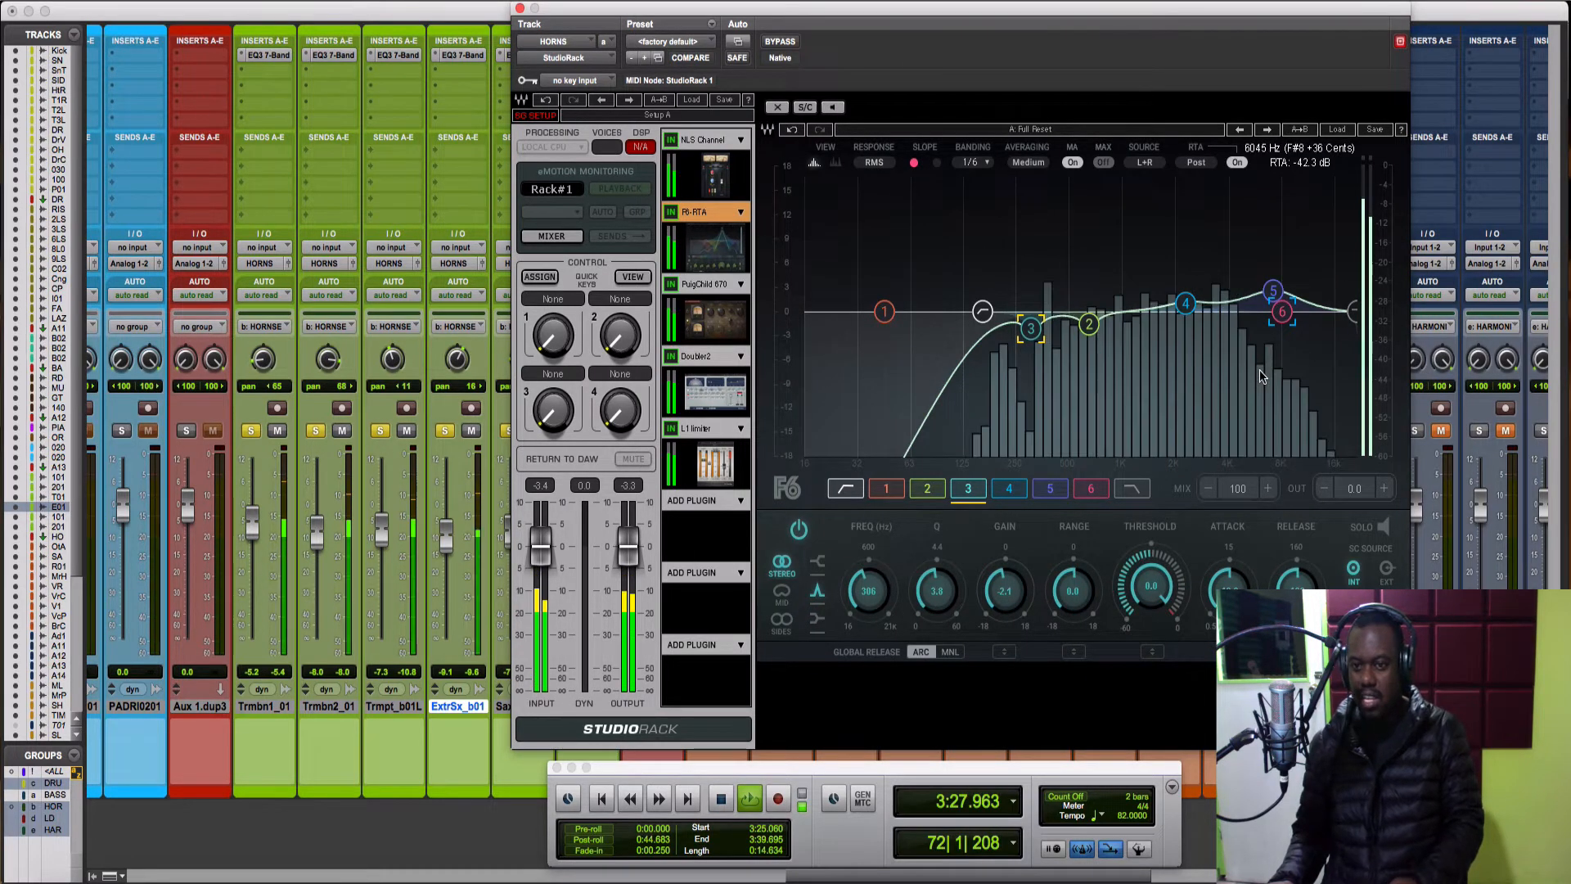
key(space)
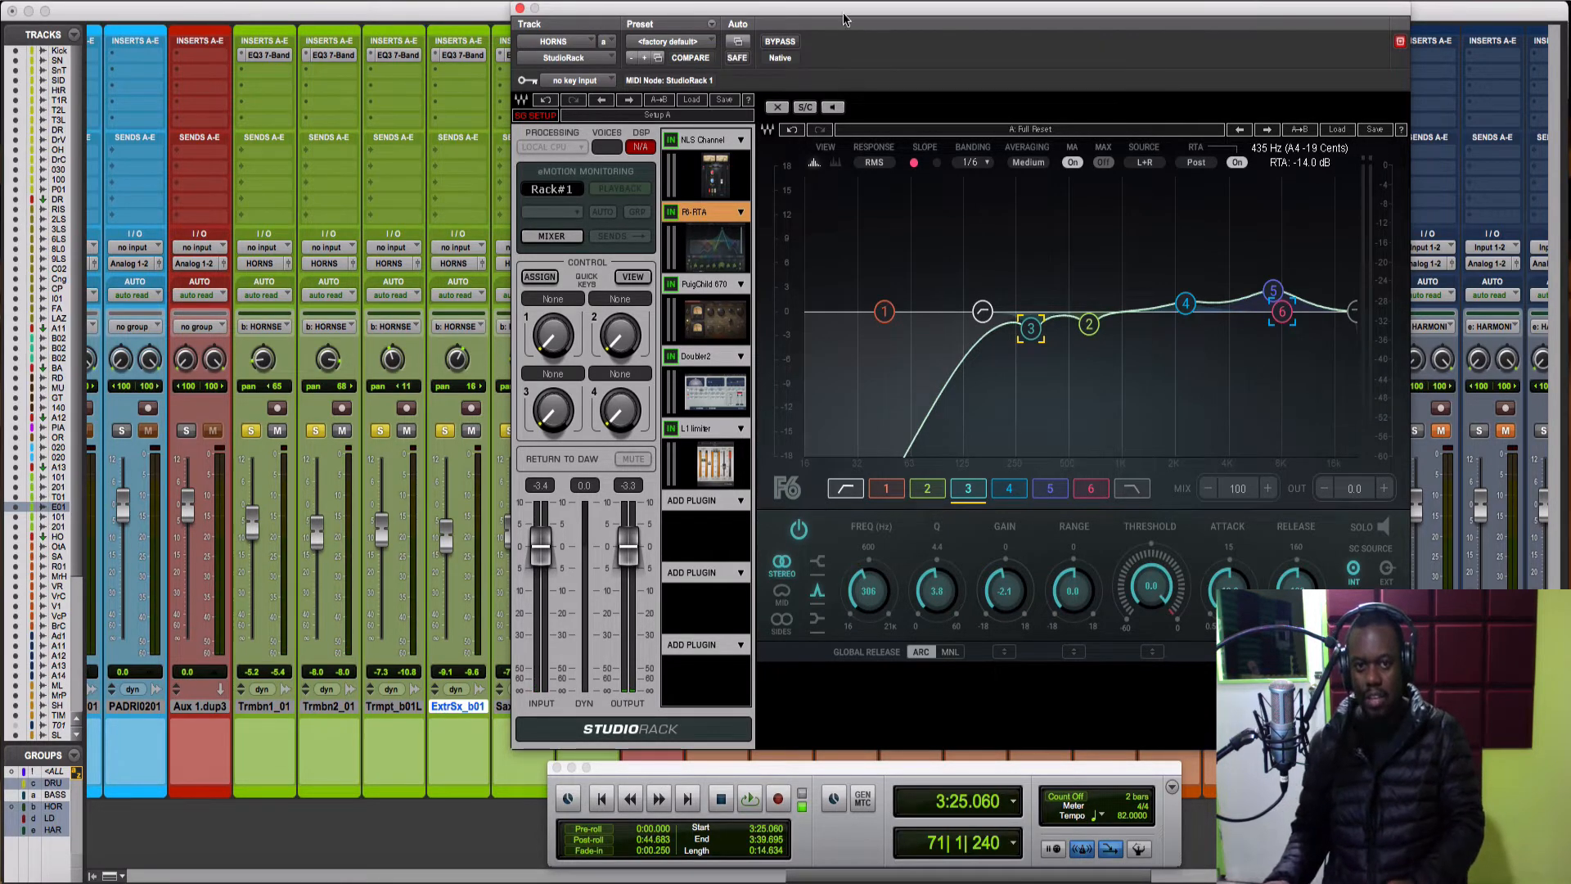
Compare the horns with F6-RTA bypassed and active again, and replay them to review the EQ bands
key(space)
click(670, 212)
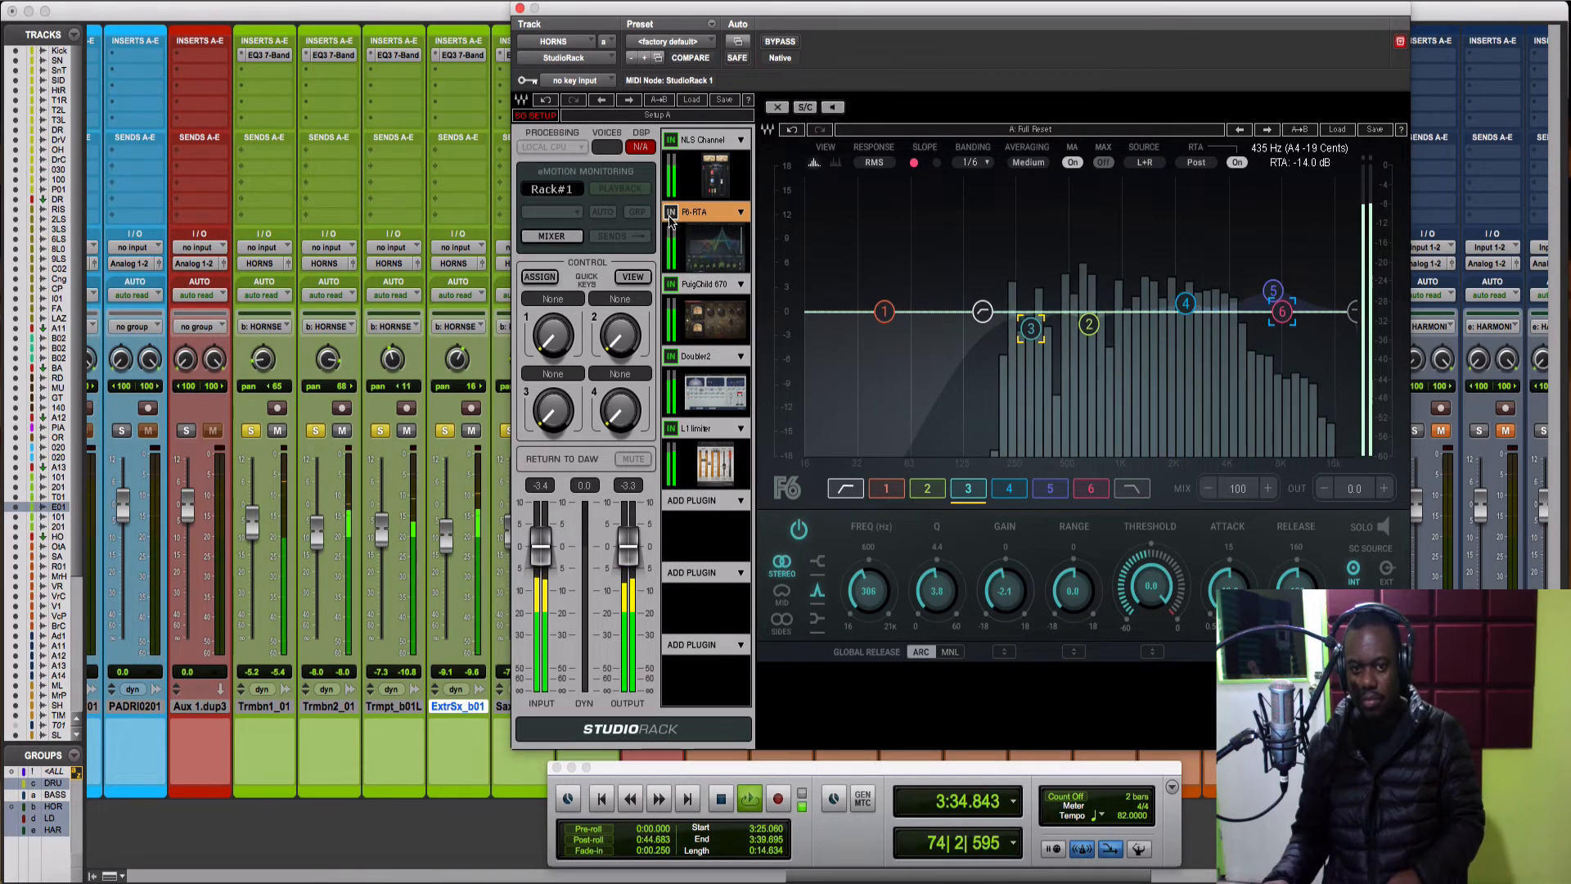
click(670, 214)
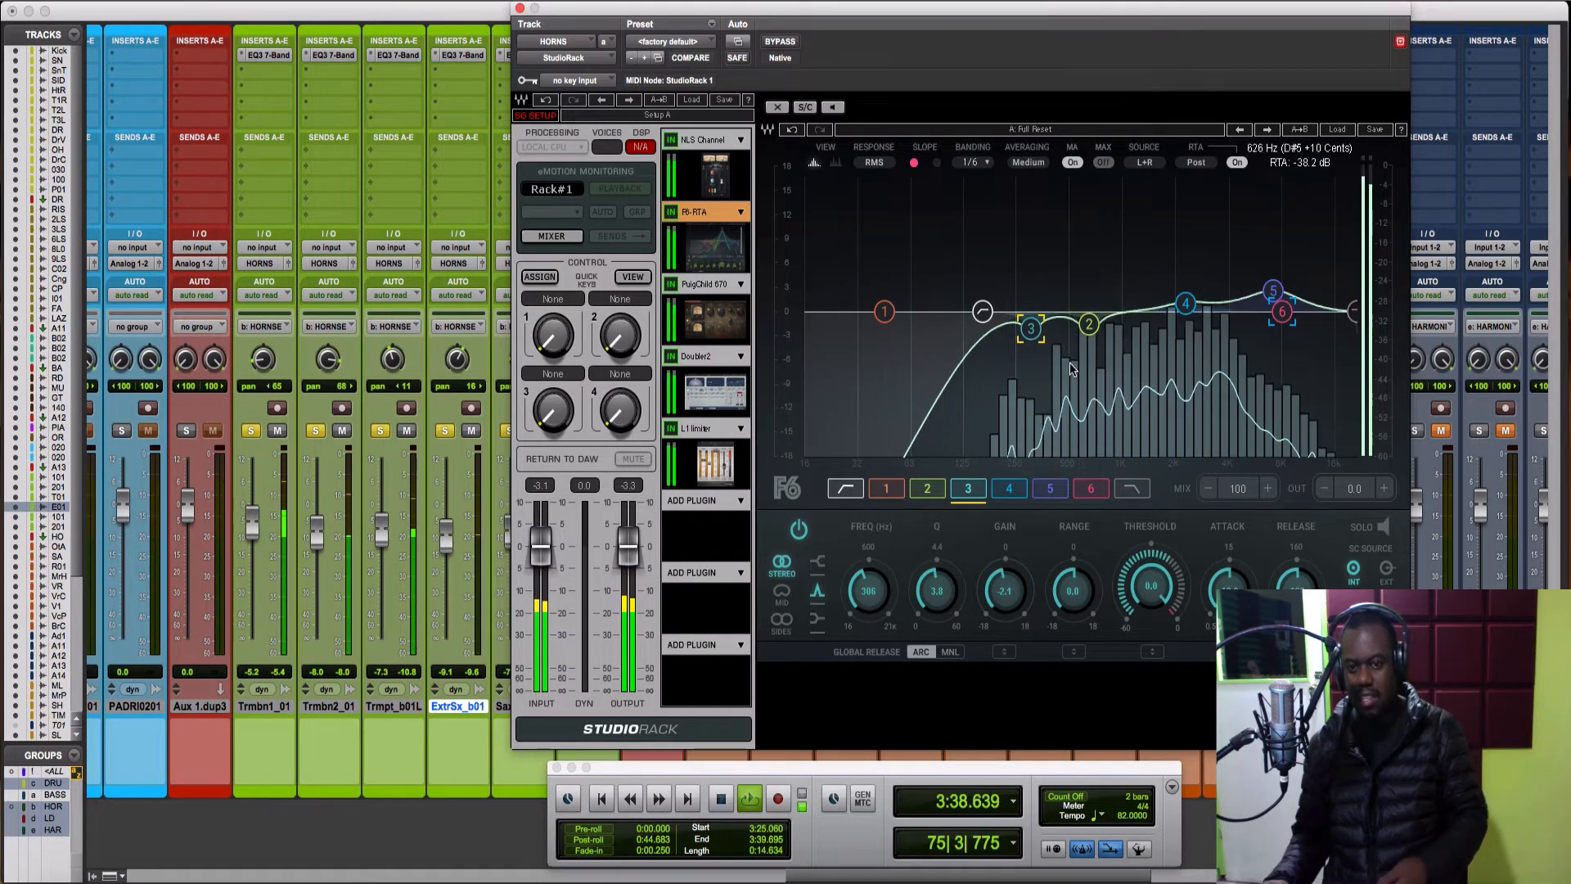
key(space)
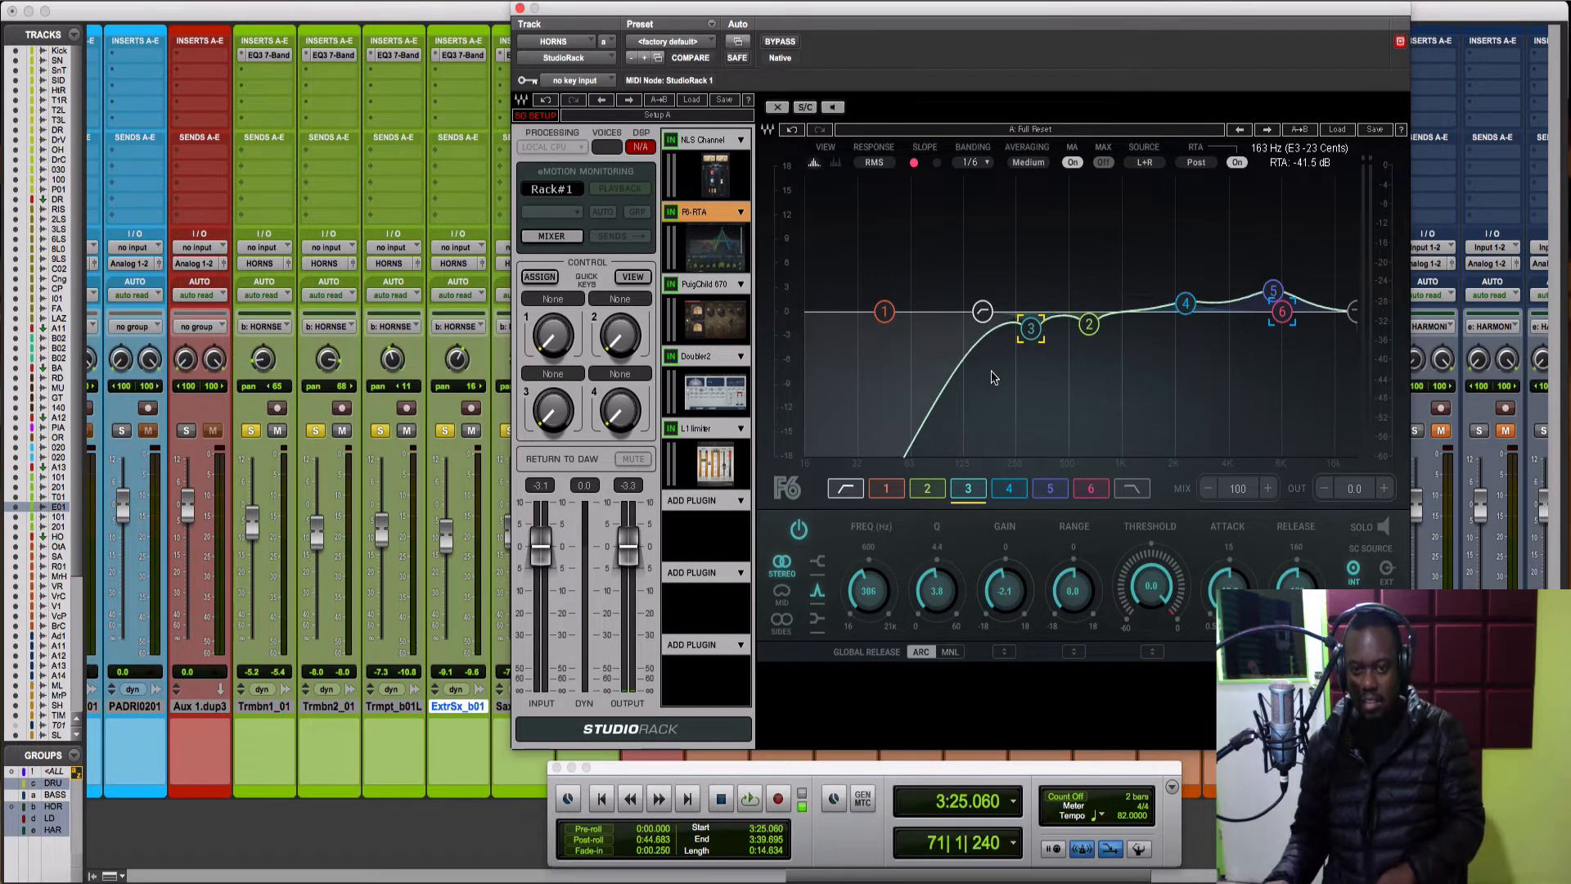
key(space)
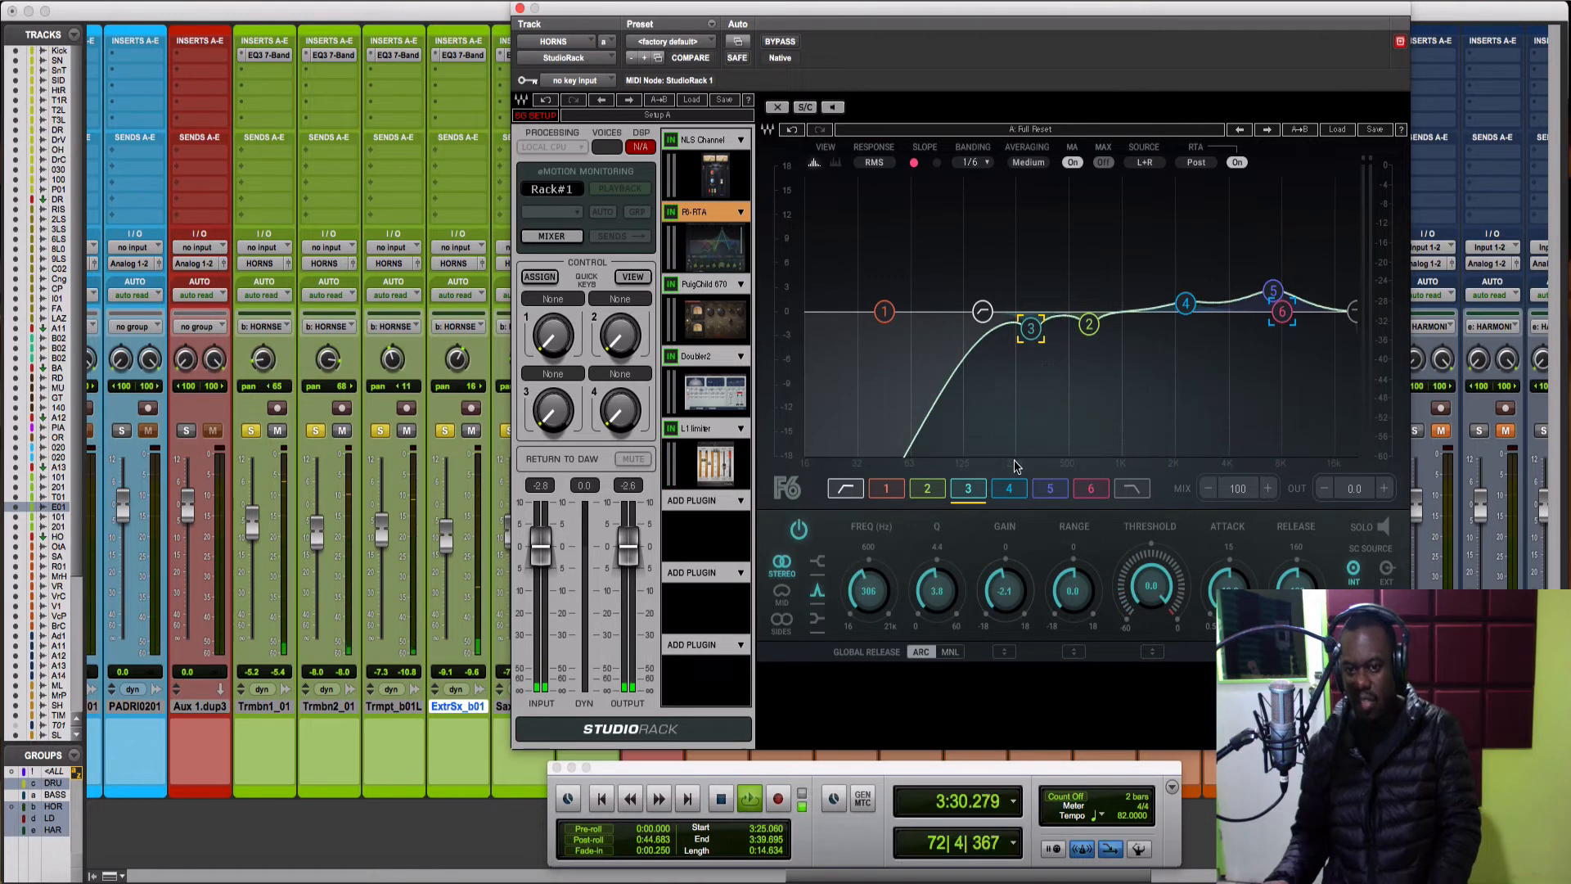
key(space)
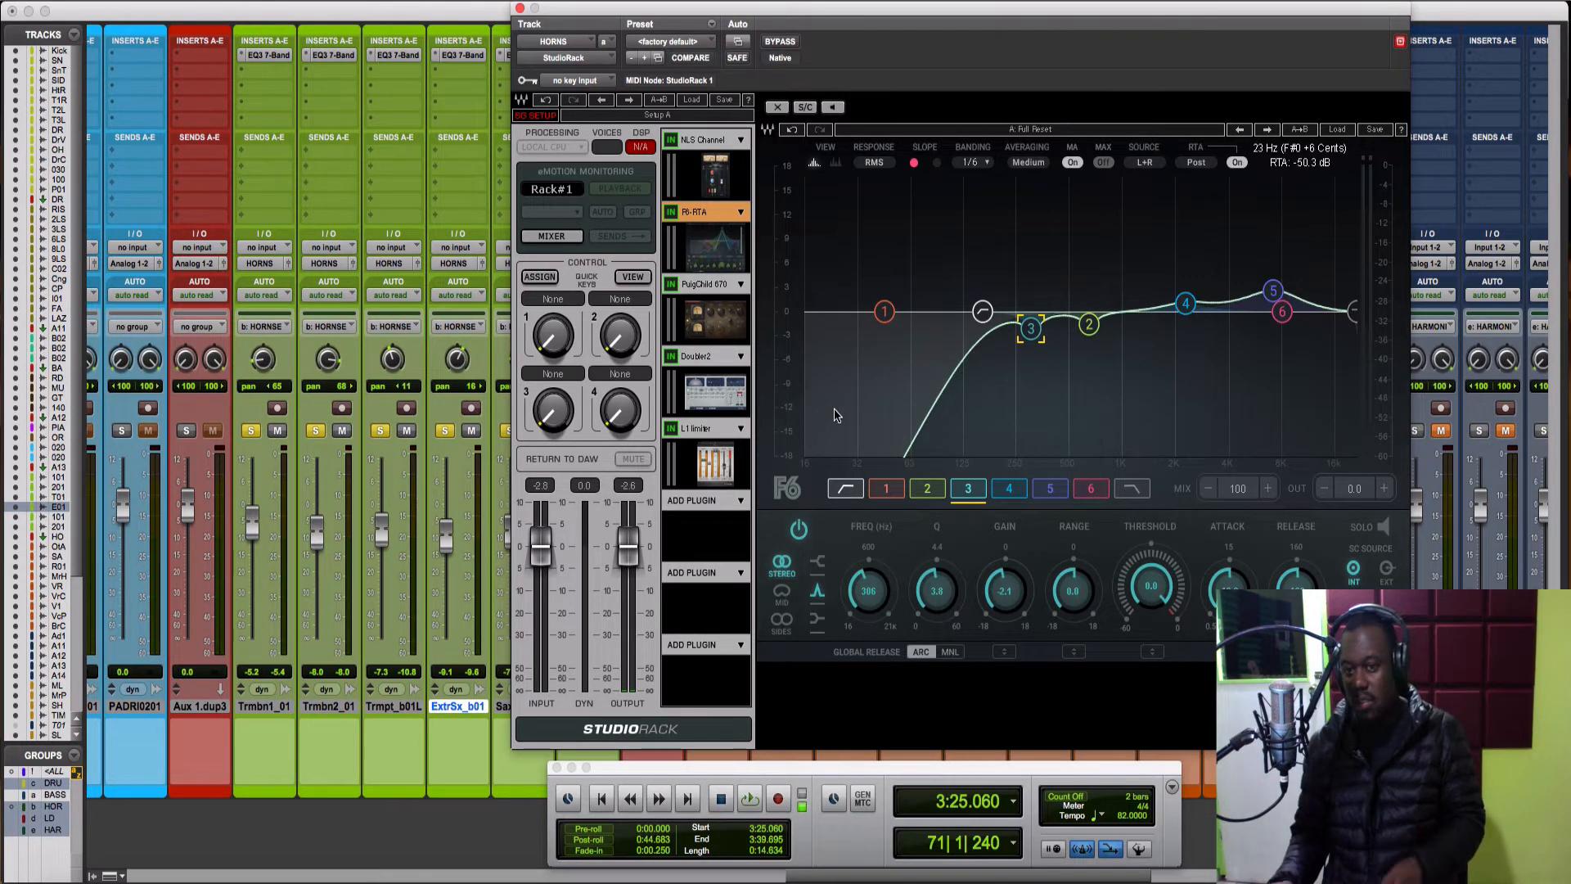
Display the PuigChild 670 compressor in StudioRack and audition the horns while reviewing its input gain
key(space)
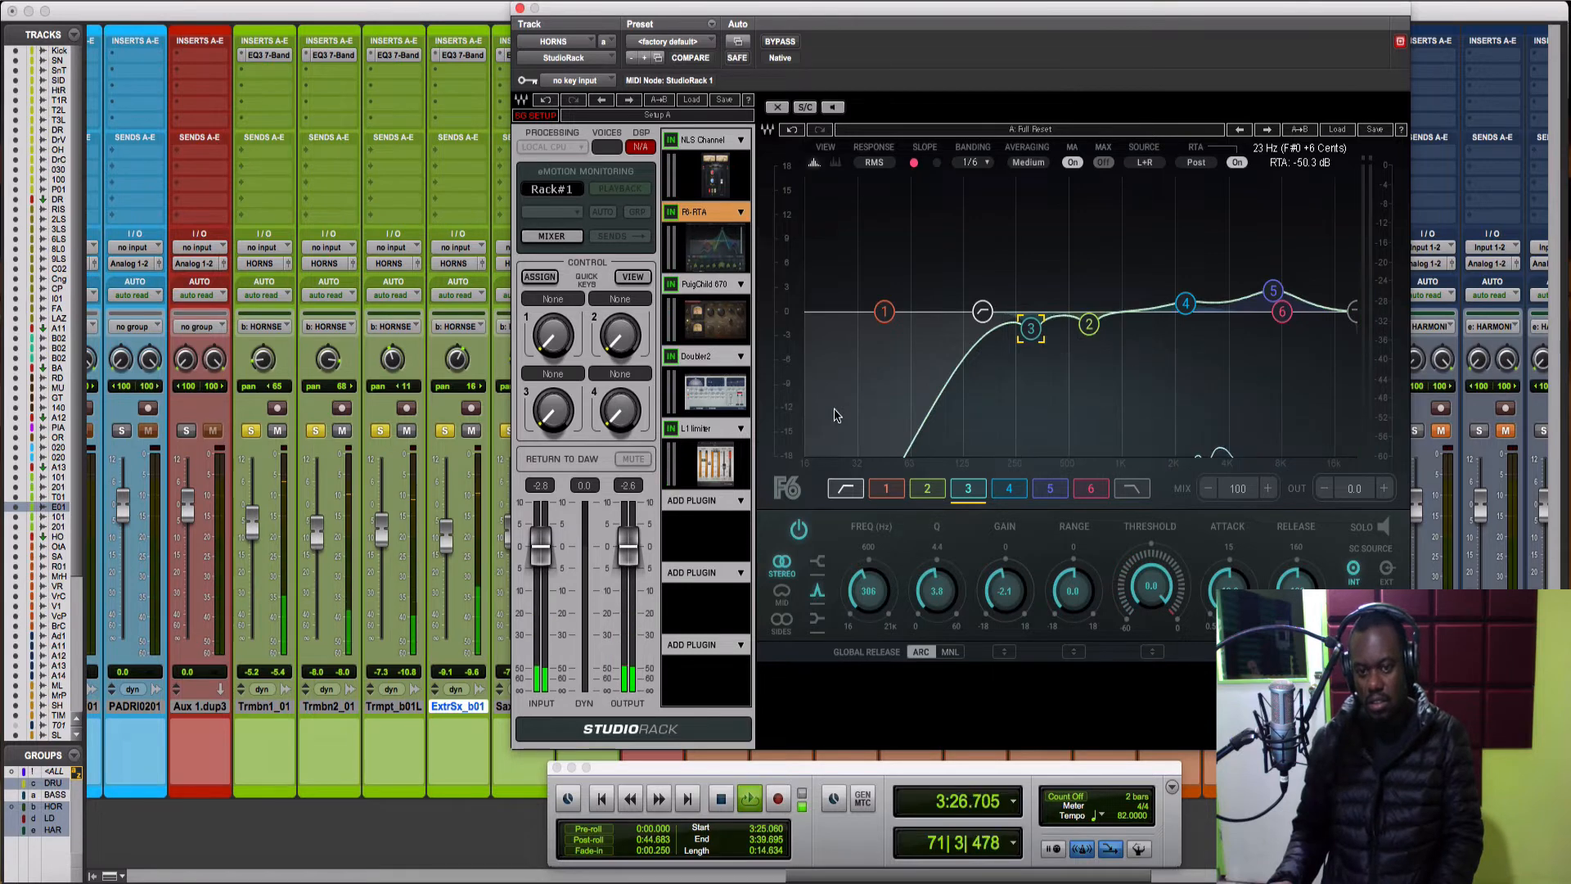
click(703, 359)
key(space)
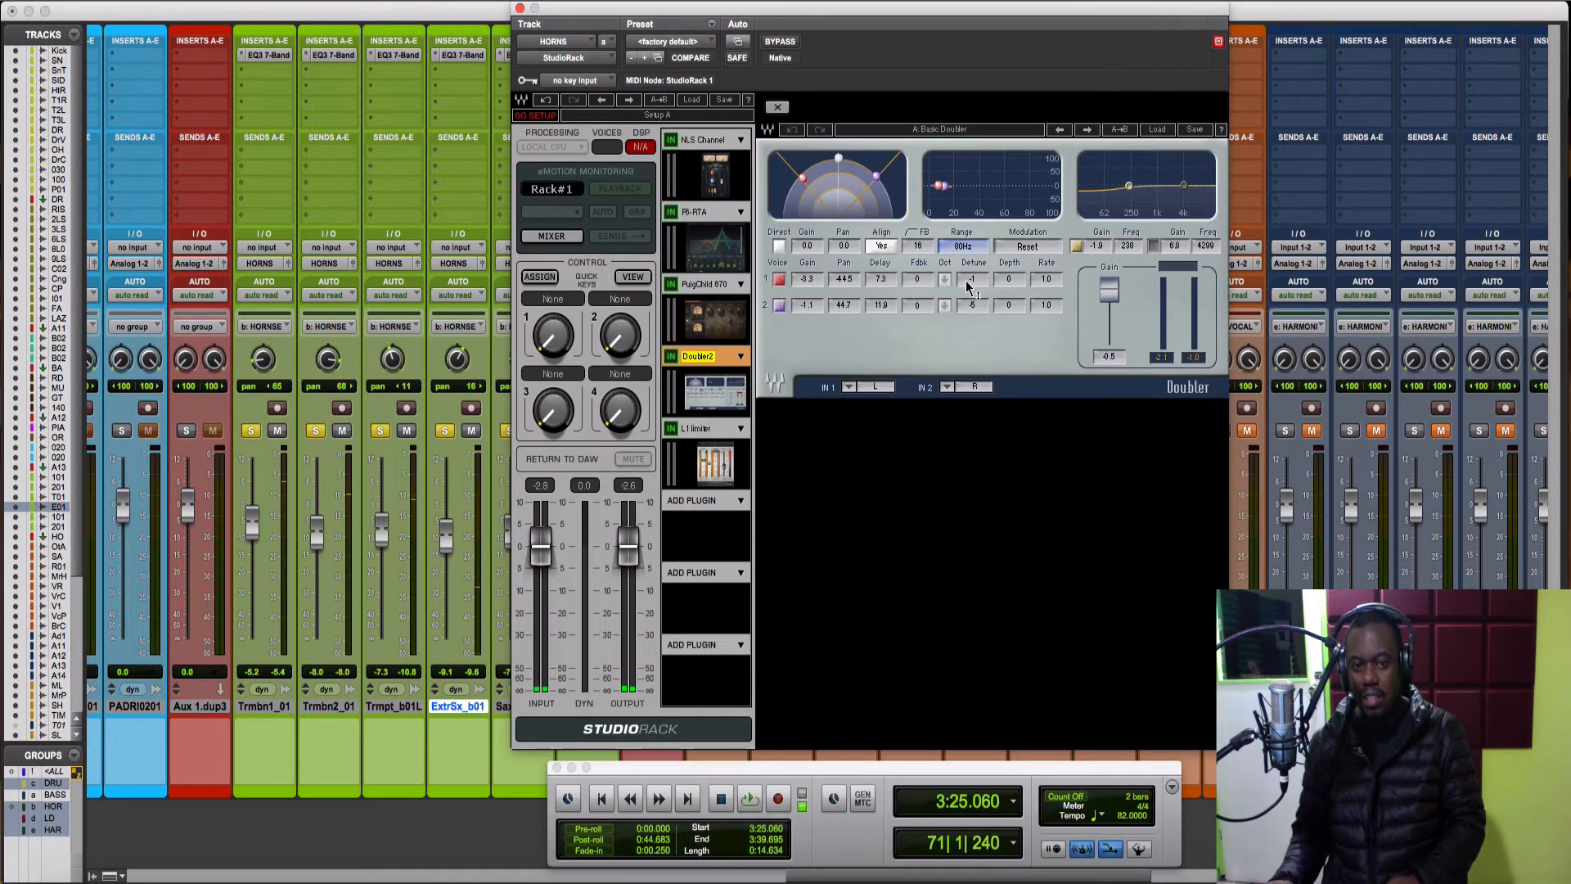
click(683, 284)
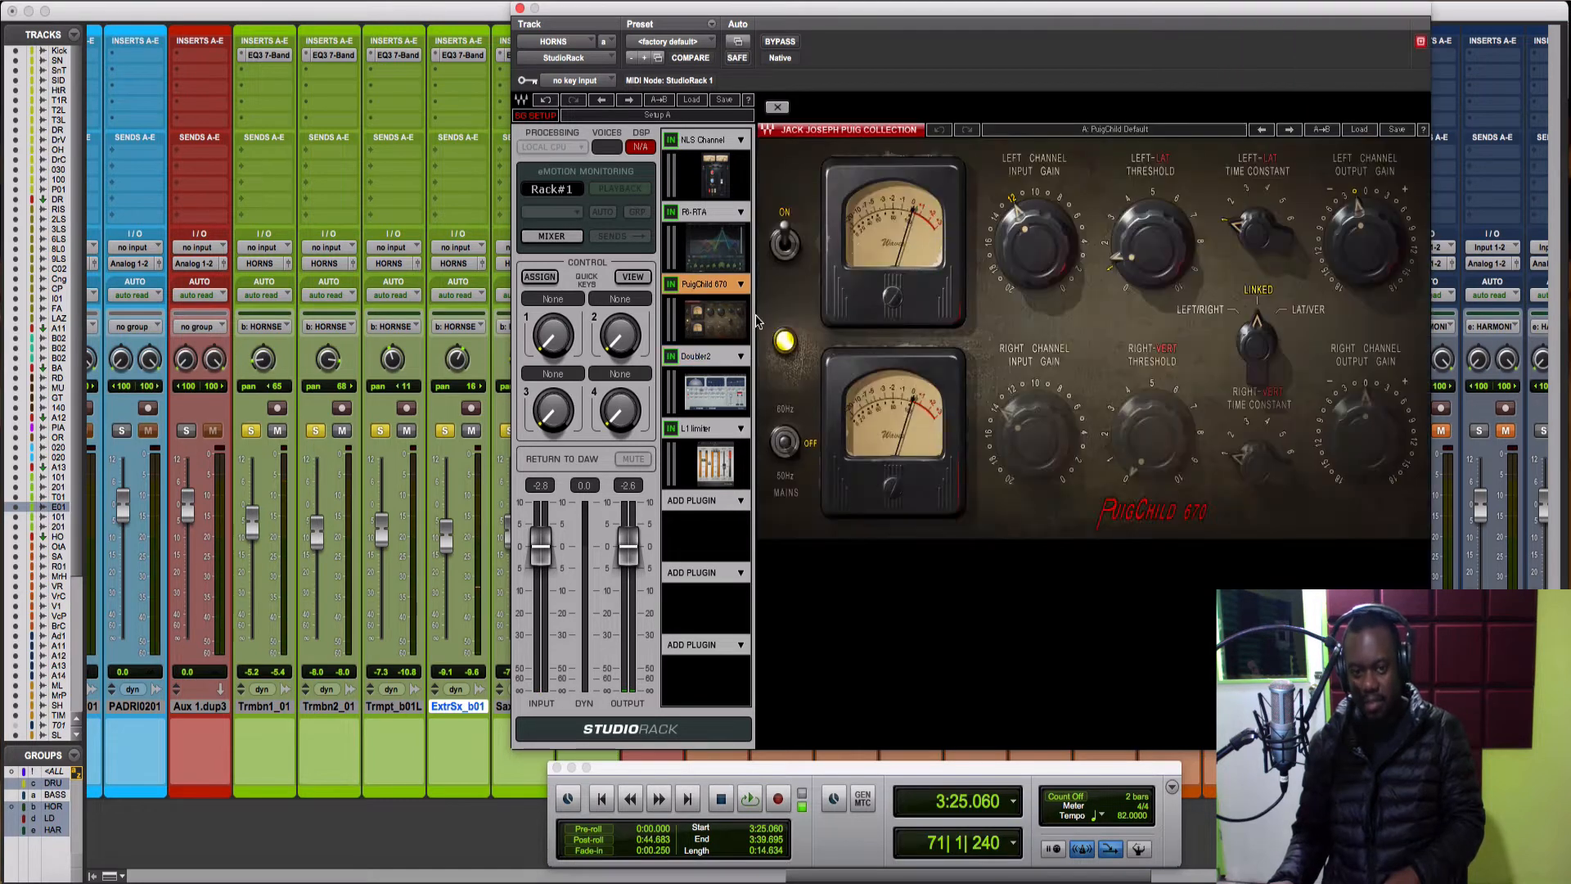
key(space)
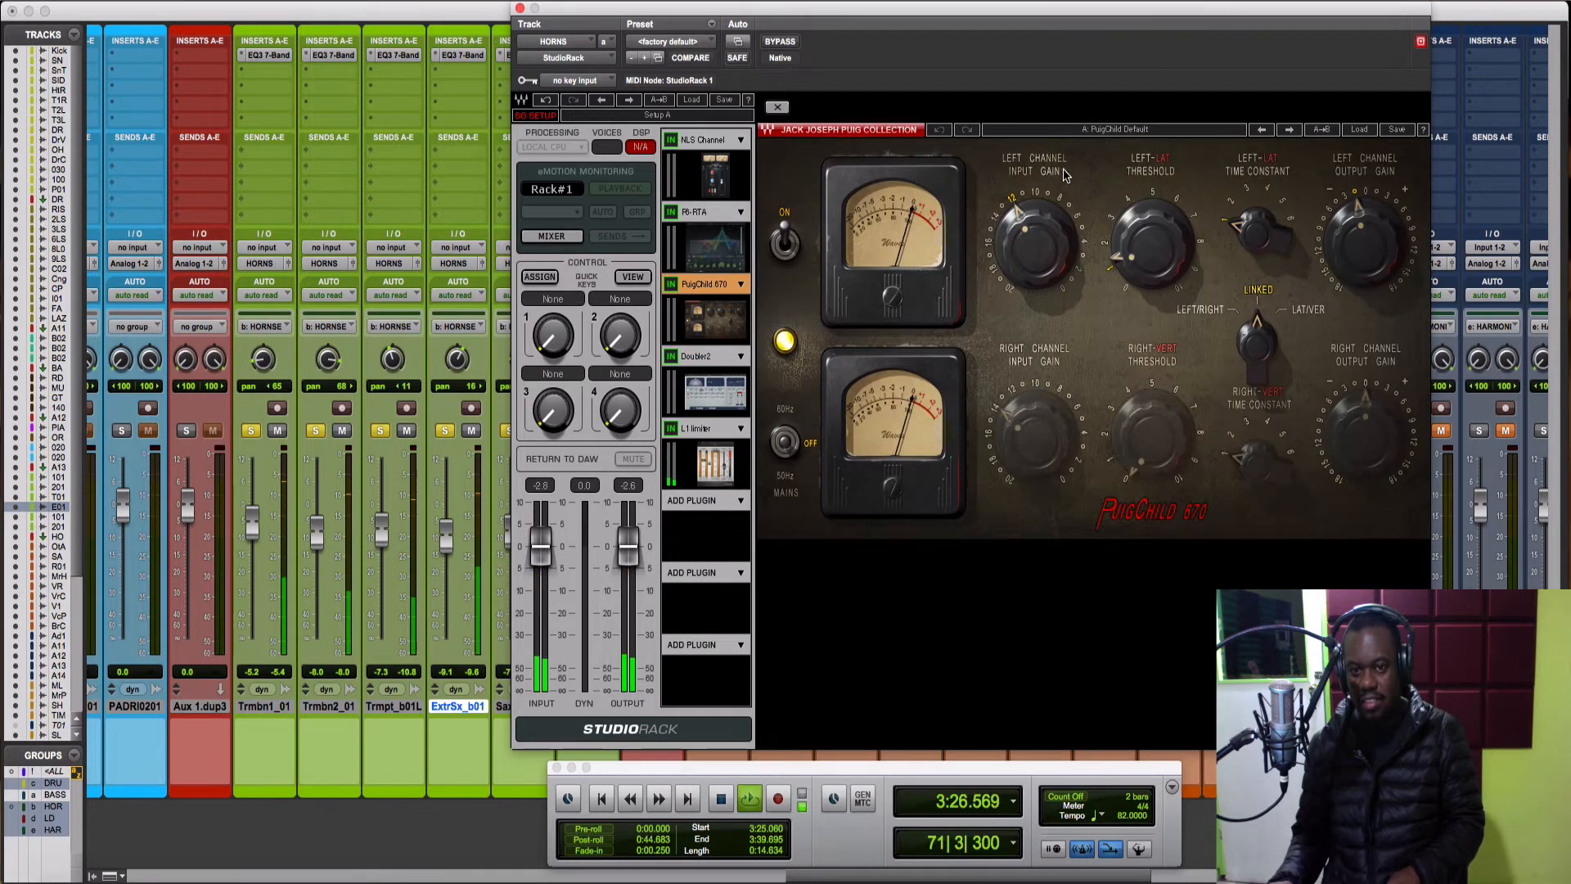
mouse_move(998, 238)
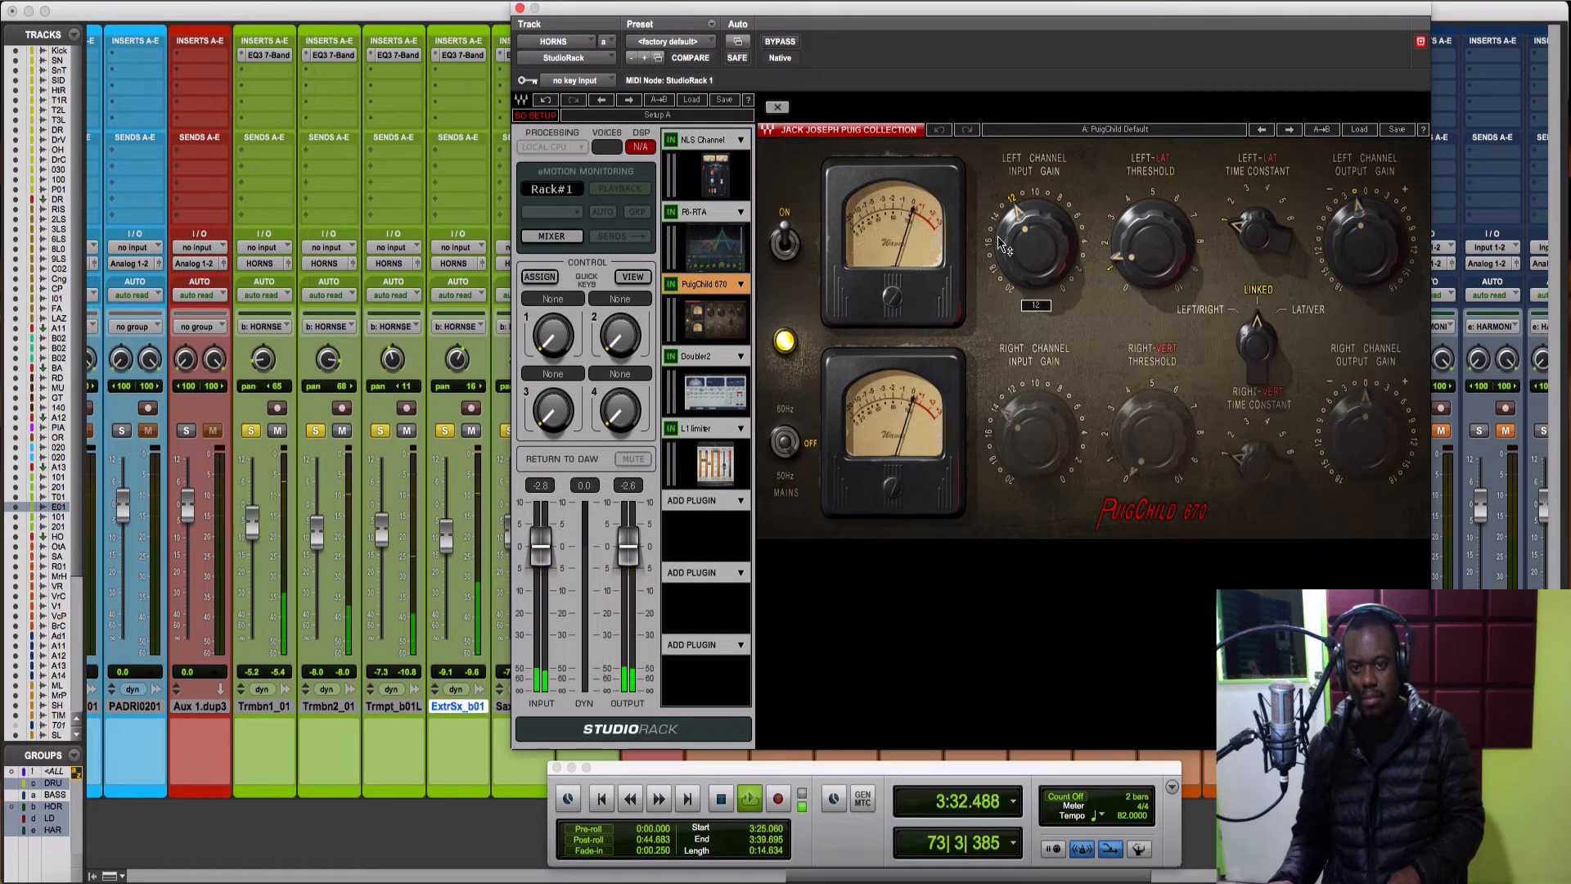
key(space)
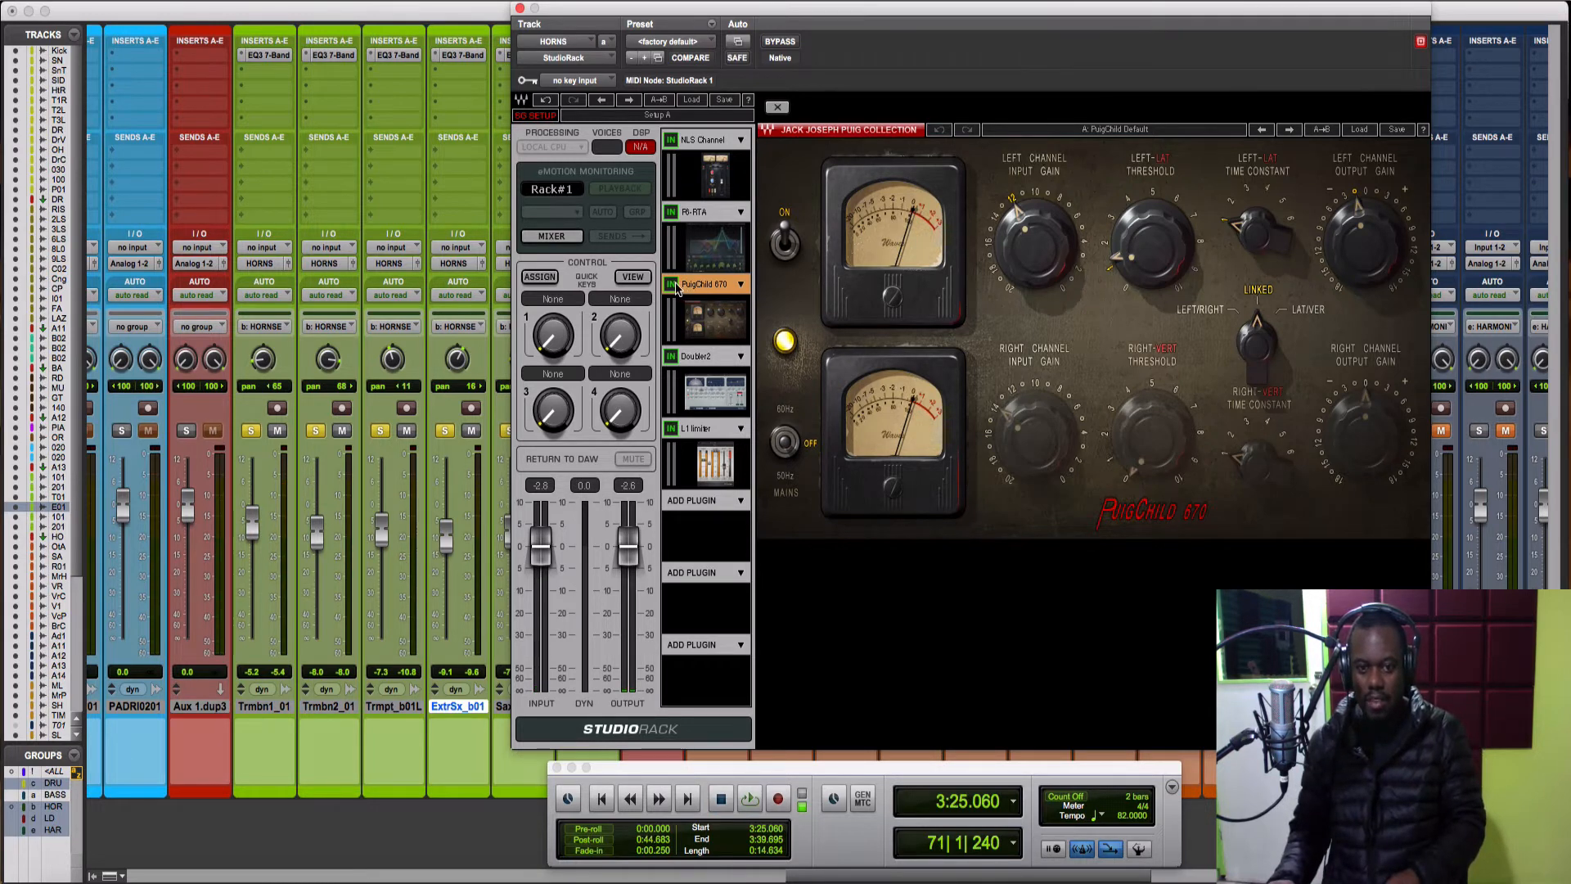
Replay the horns through the PuigChild 670 and slightly adjust its left-channel threshold
key(space)
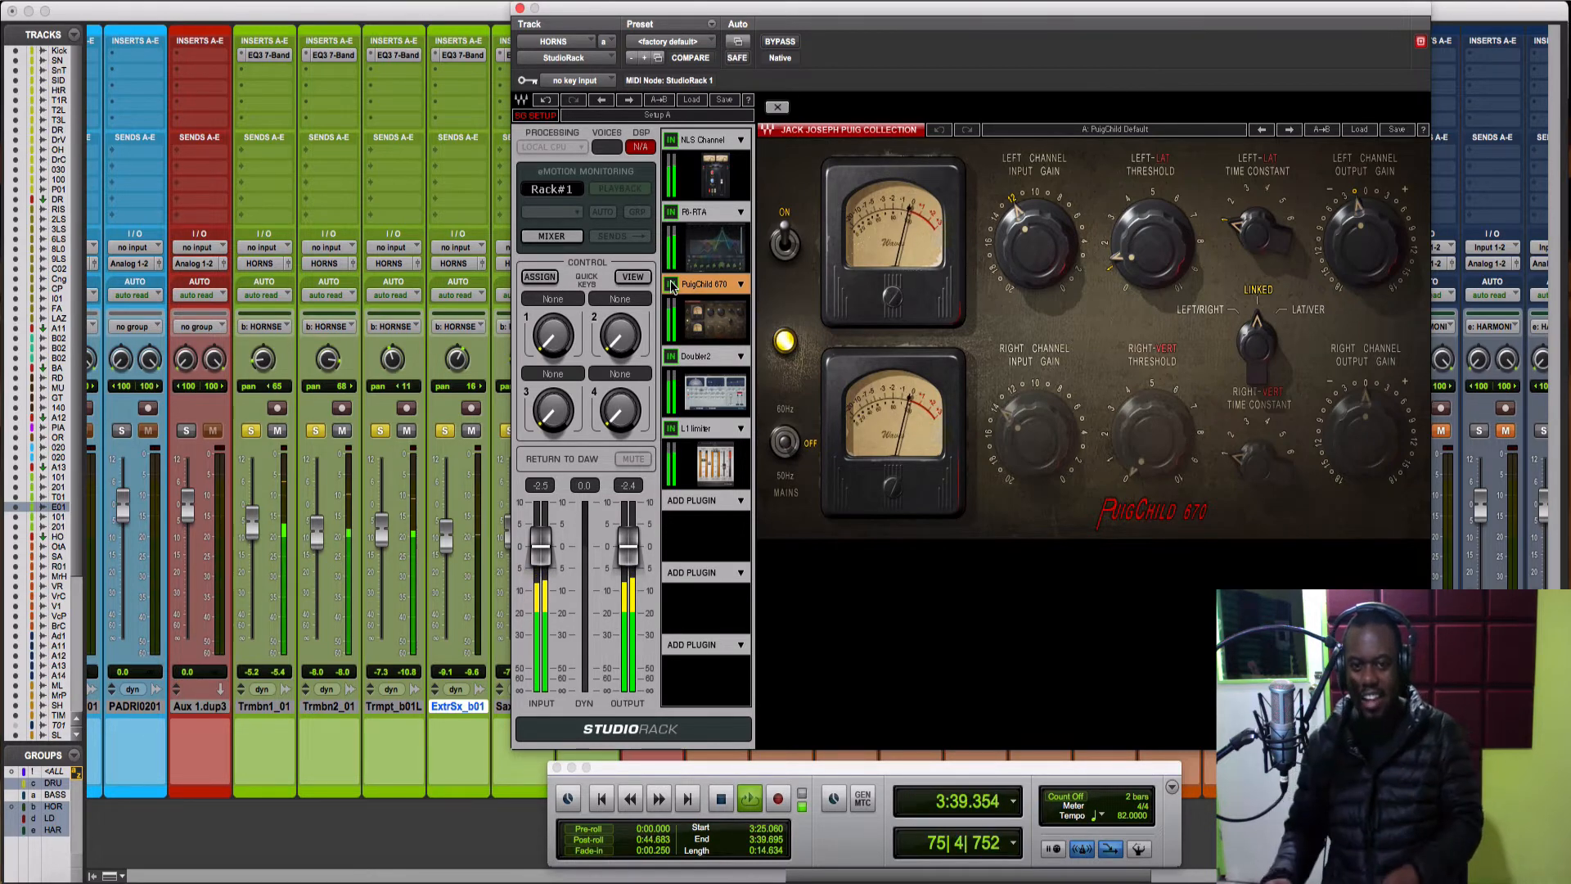
click(911, 395)
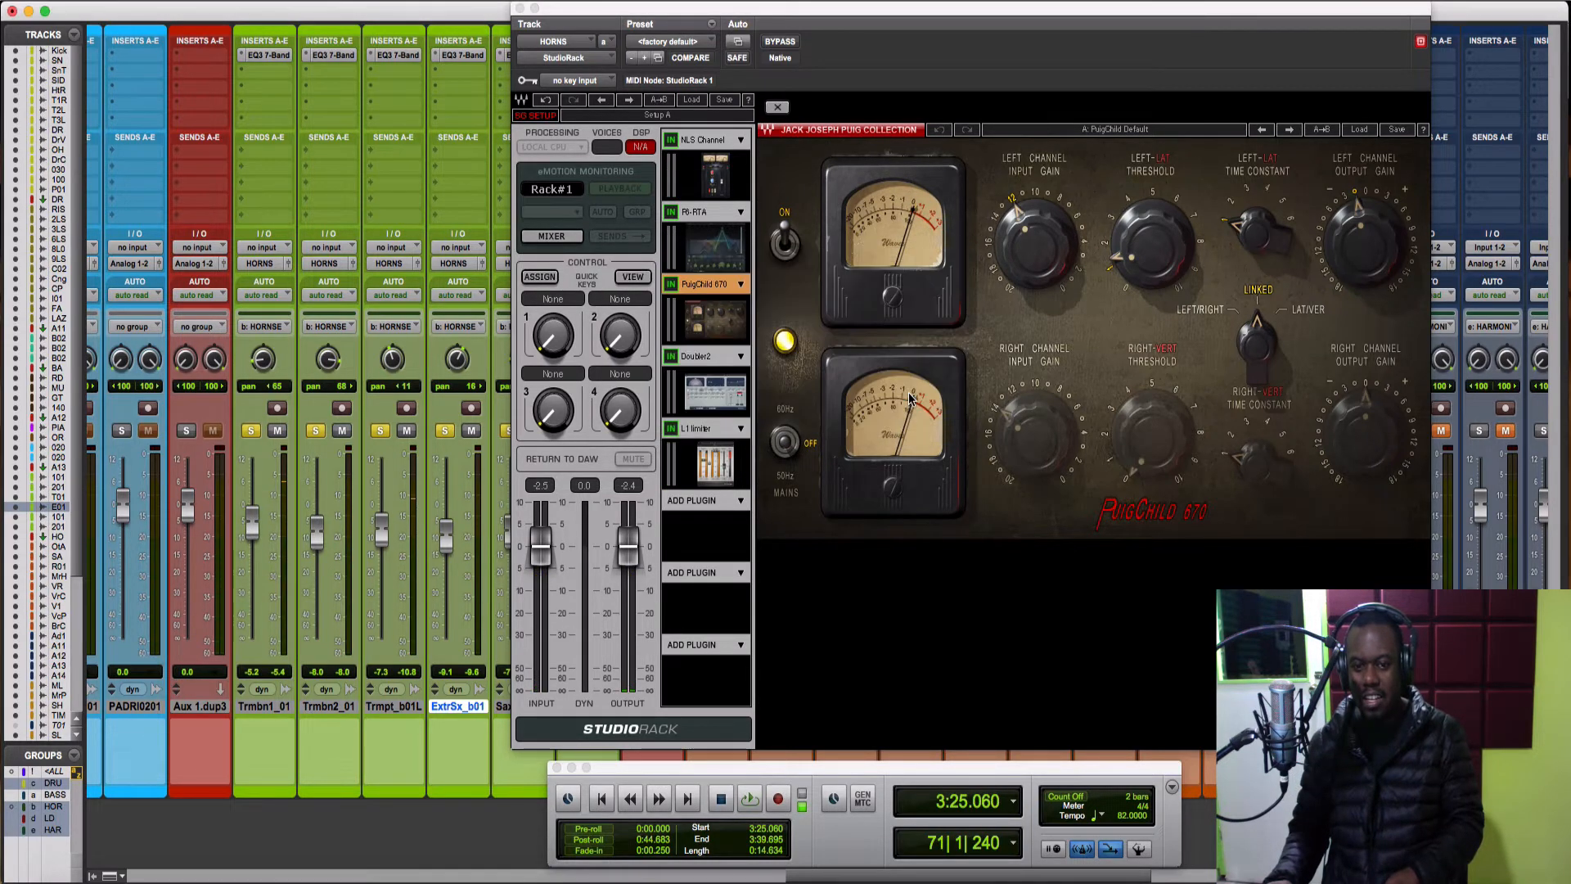
key(space)
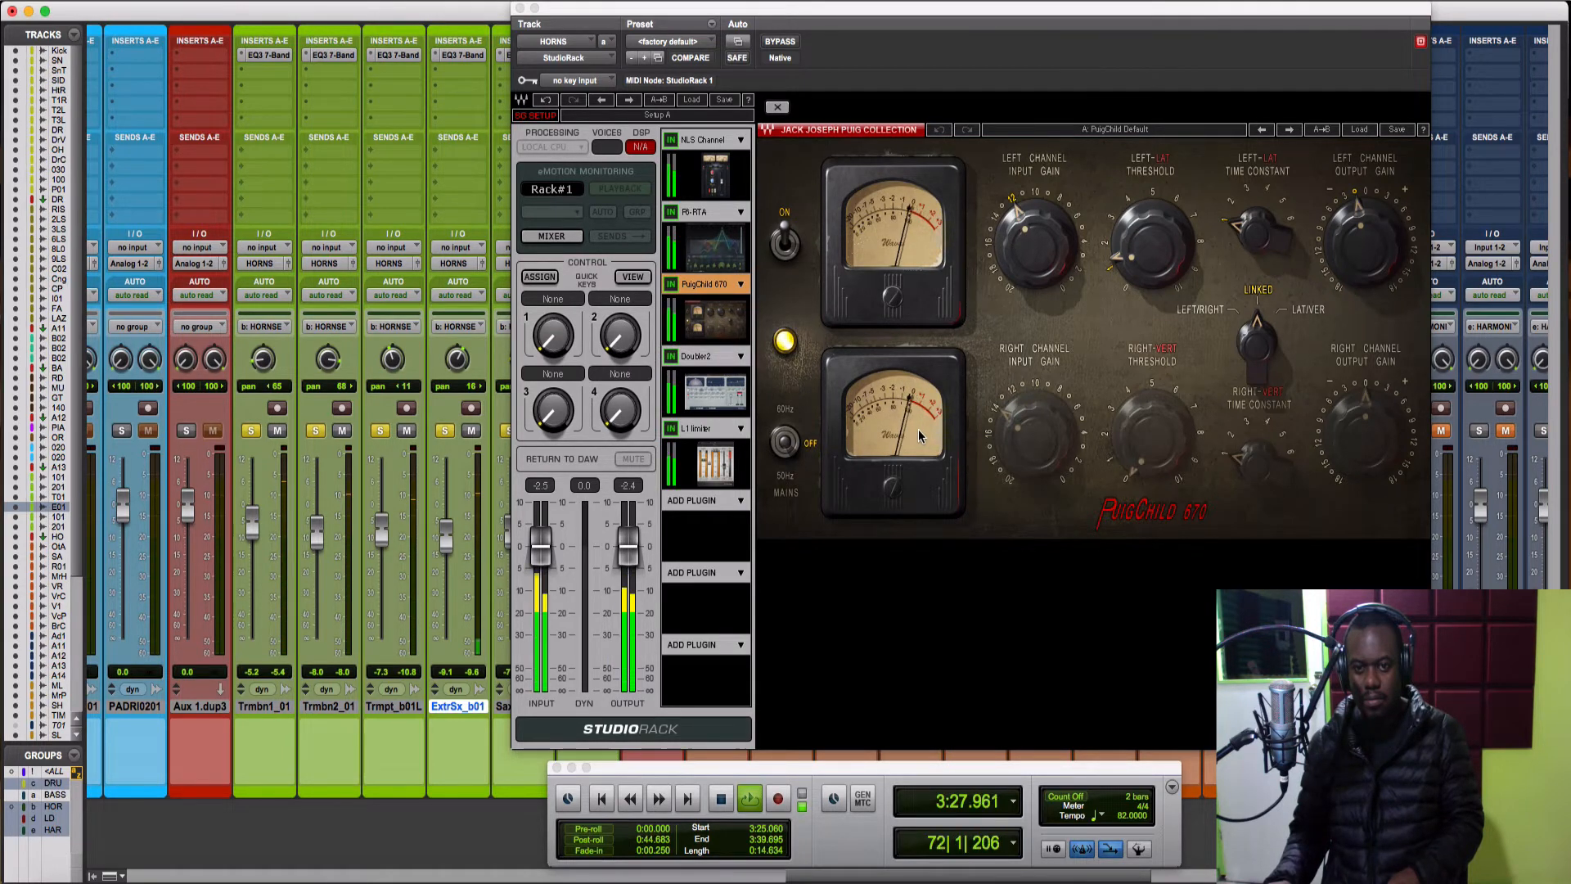
drag(1128, 274, 1128, 269)
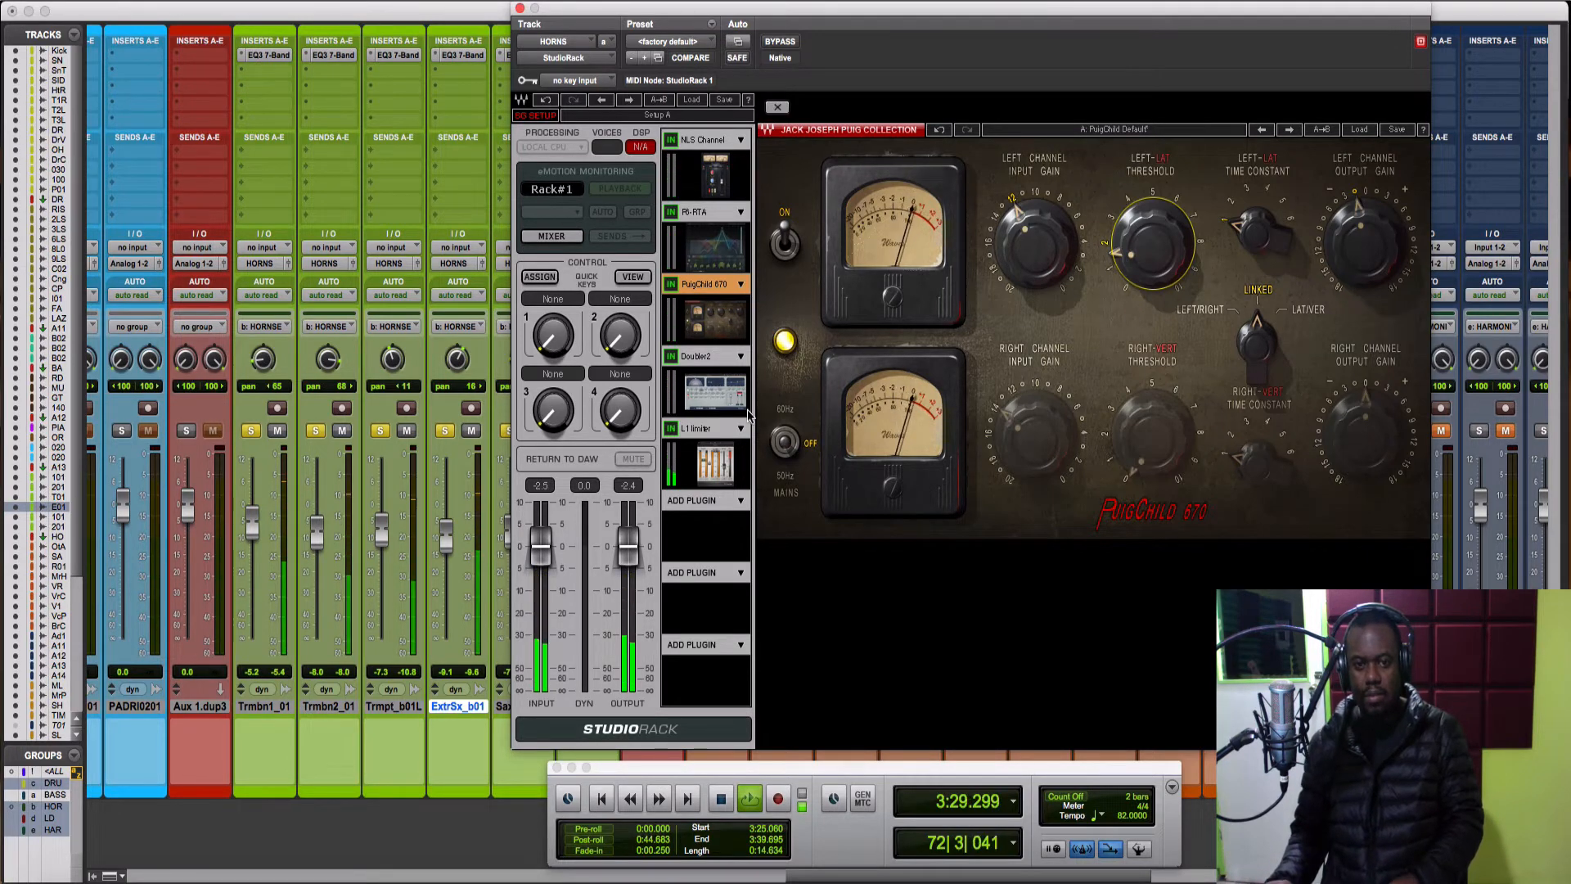
Display Doubler2 in StudioRack and audition the horns from the start of the loop
click(702, 358)
key(space)
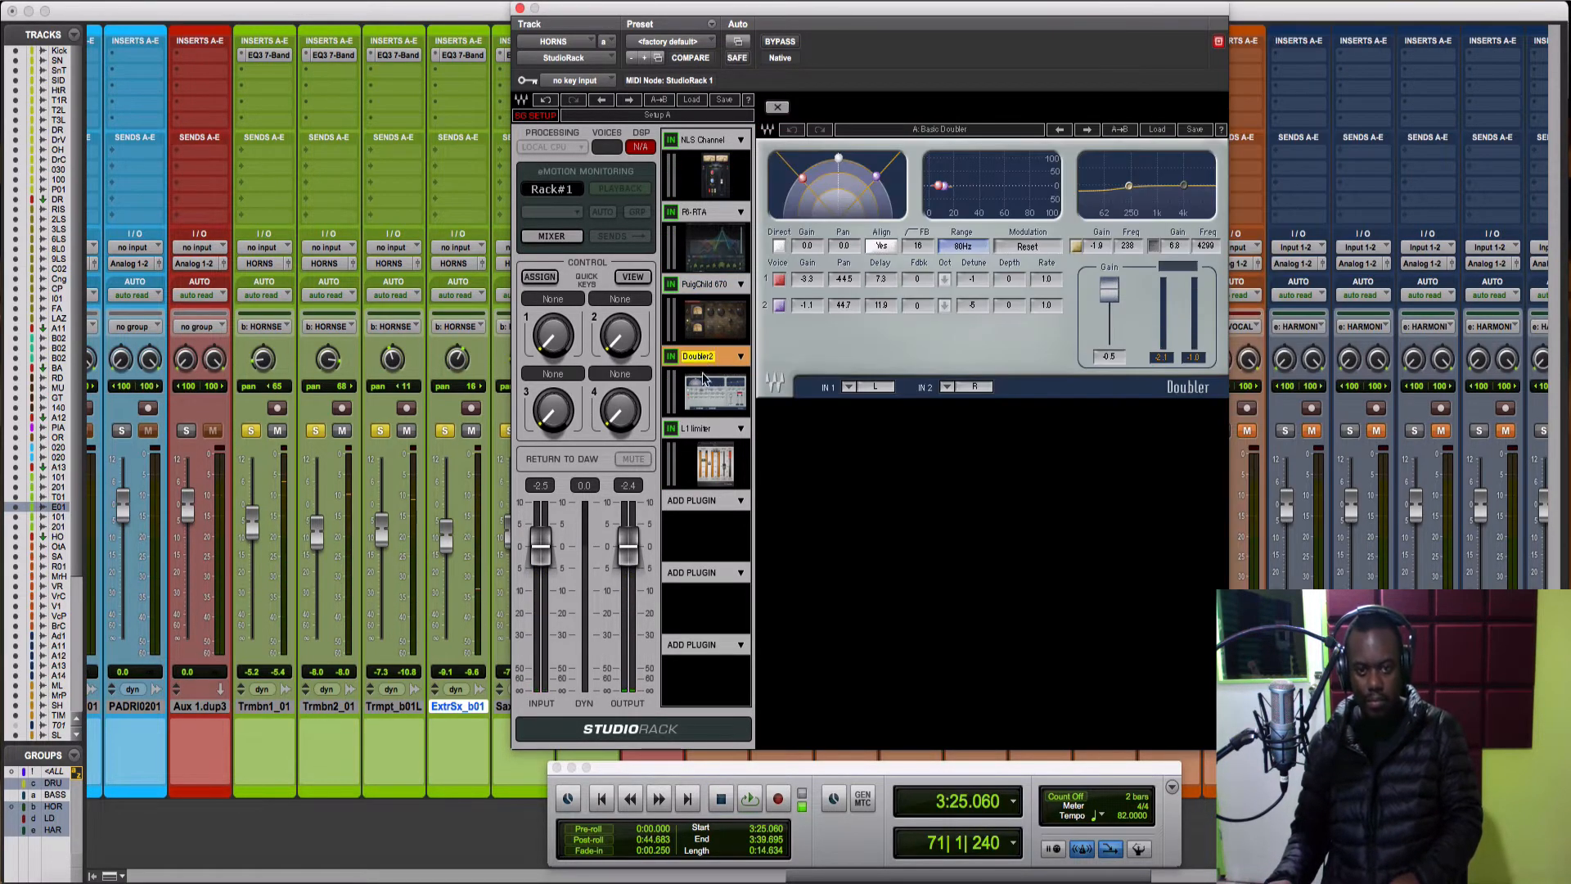
key(space)
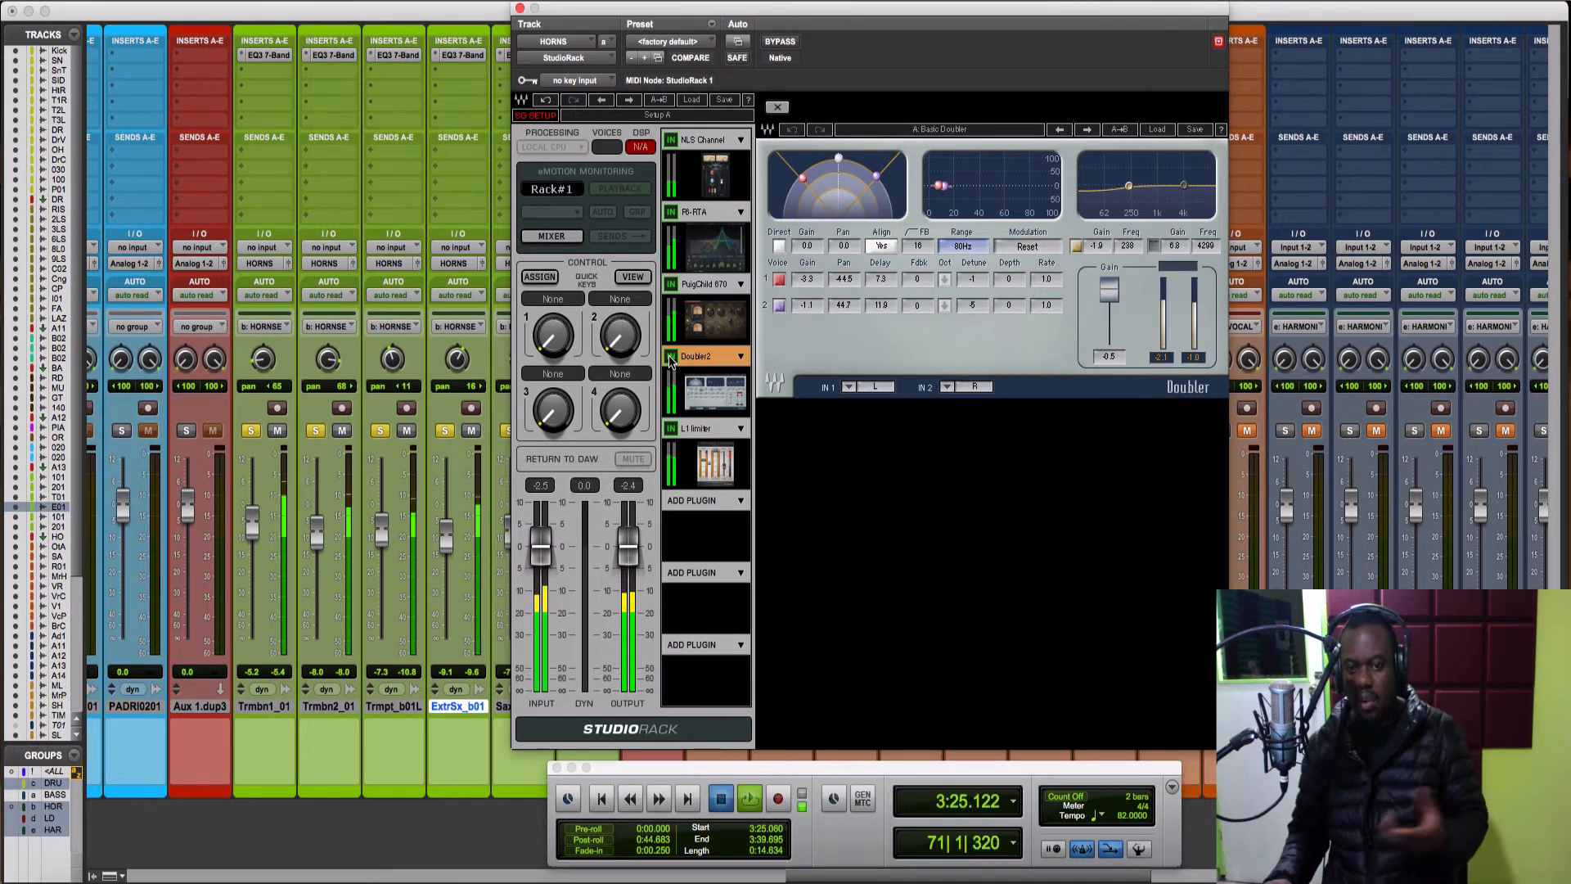
Display the L1 limiter in StudioRack and audition the horns through it from the start of the loop
key(space)
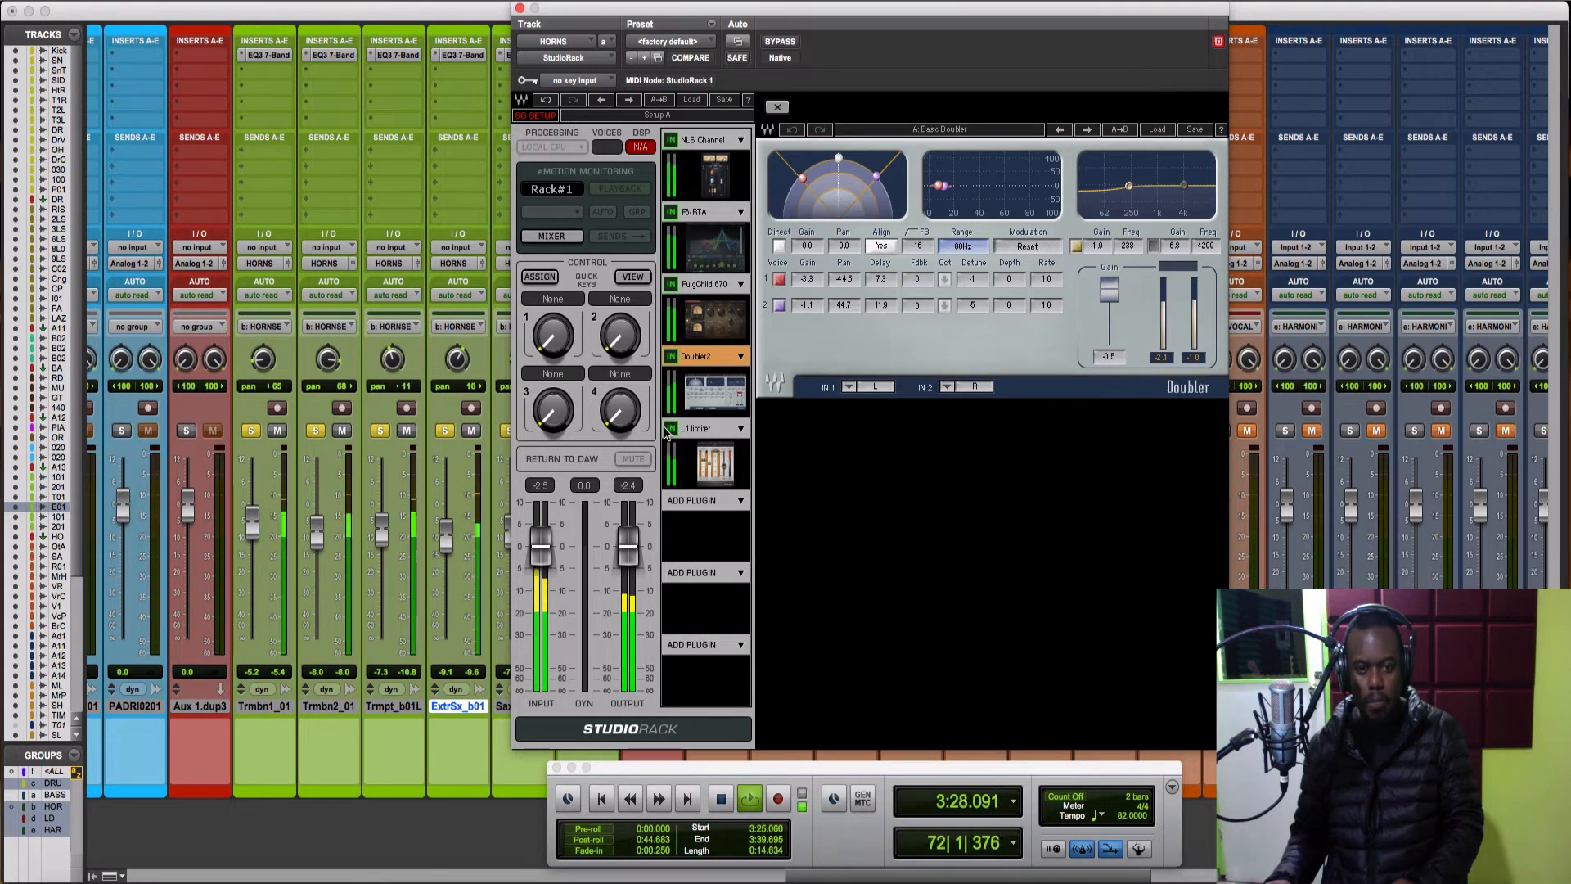
click(694, 432)
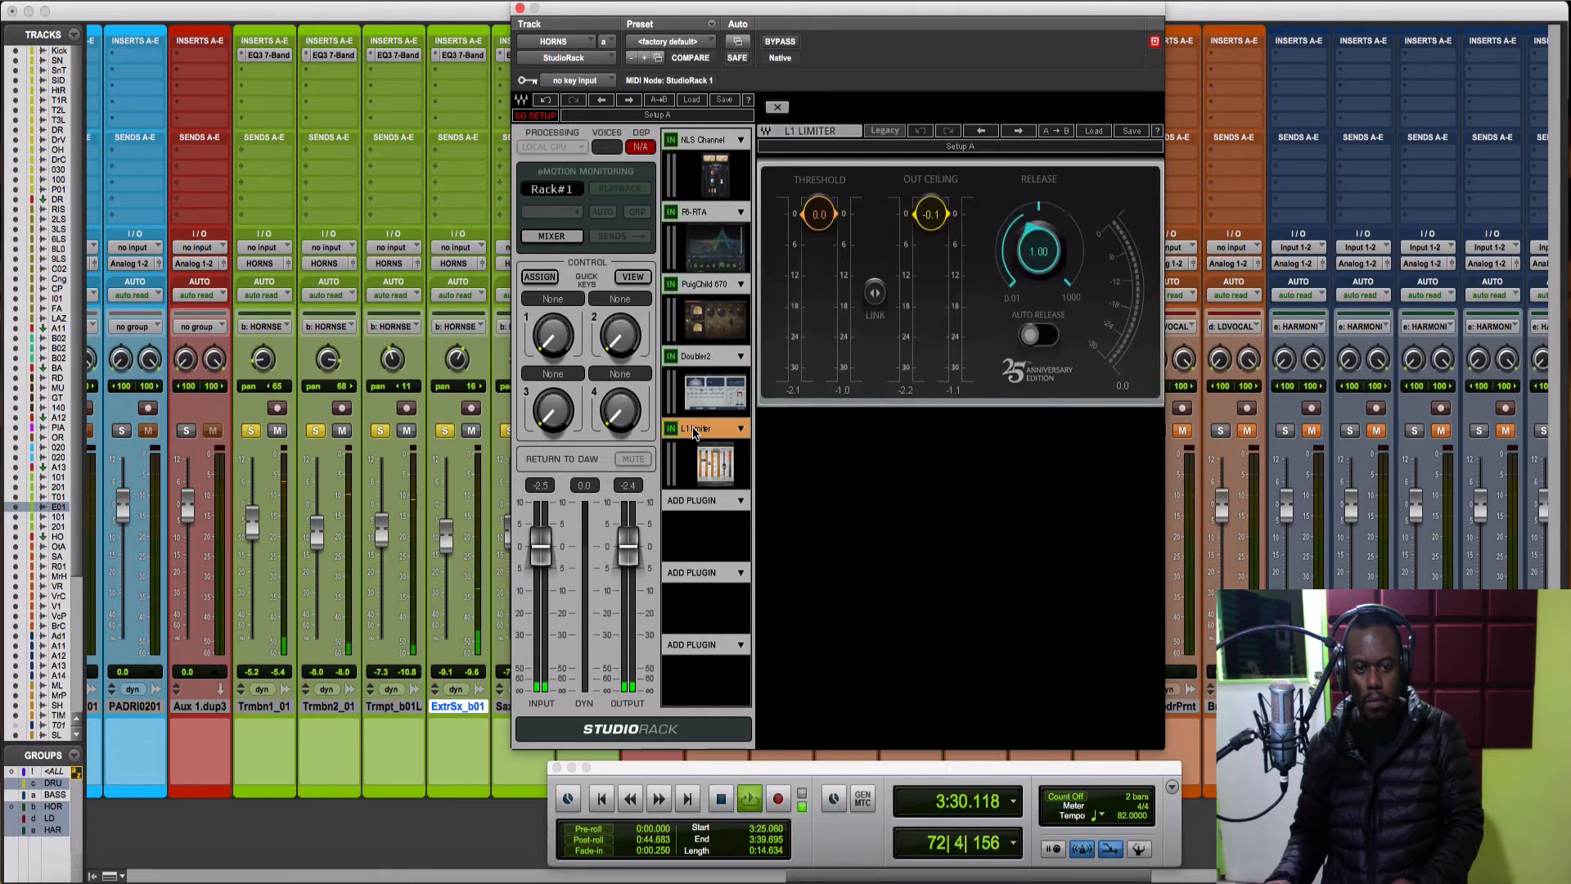
key(space)
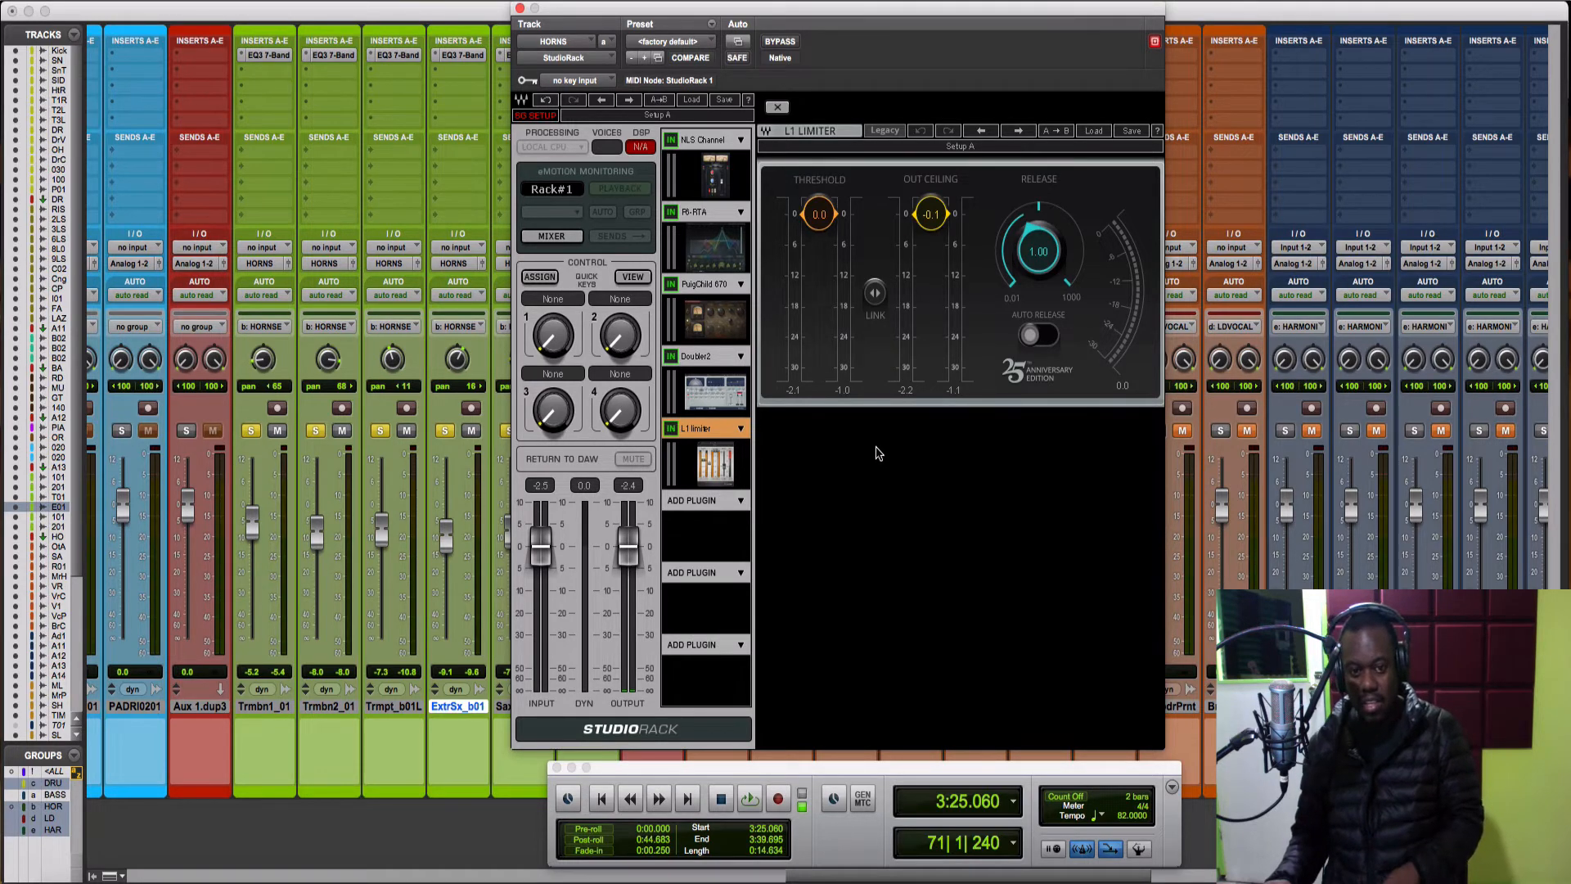
key(space)
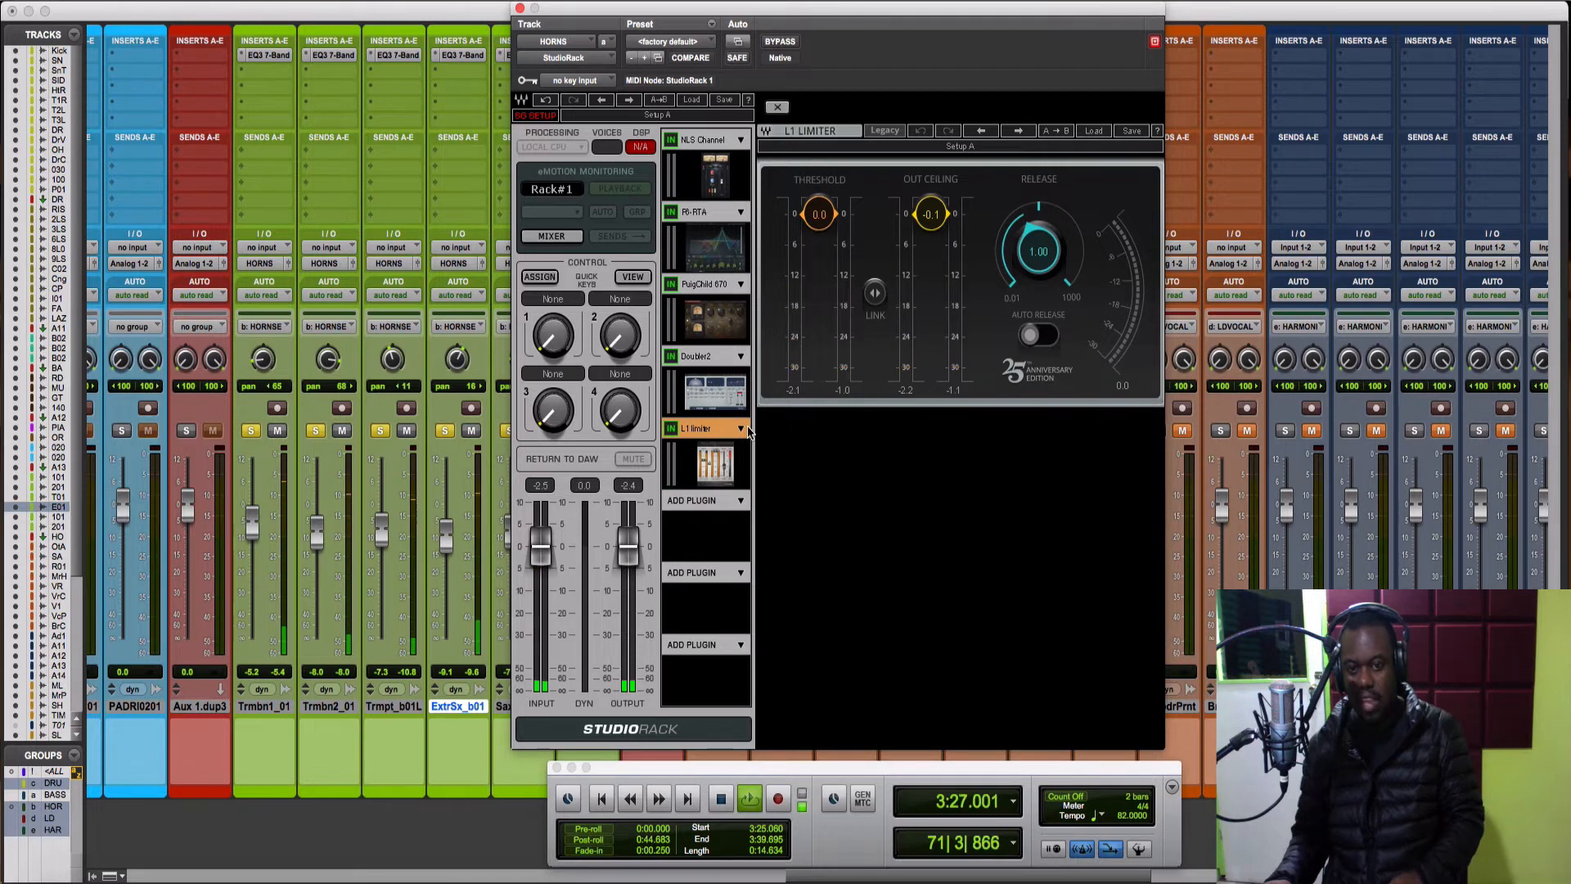
key(space)
key(space)
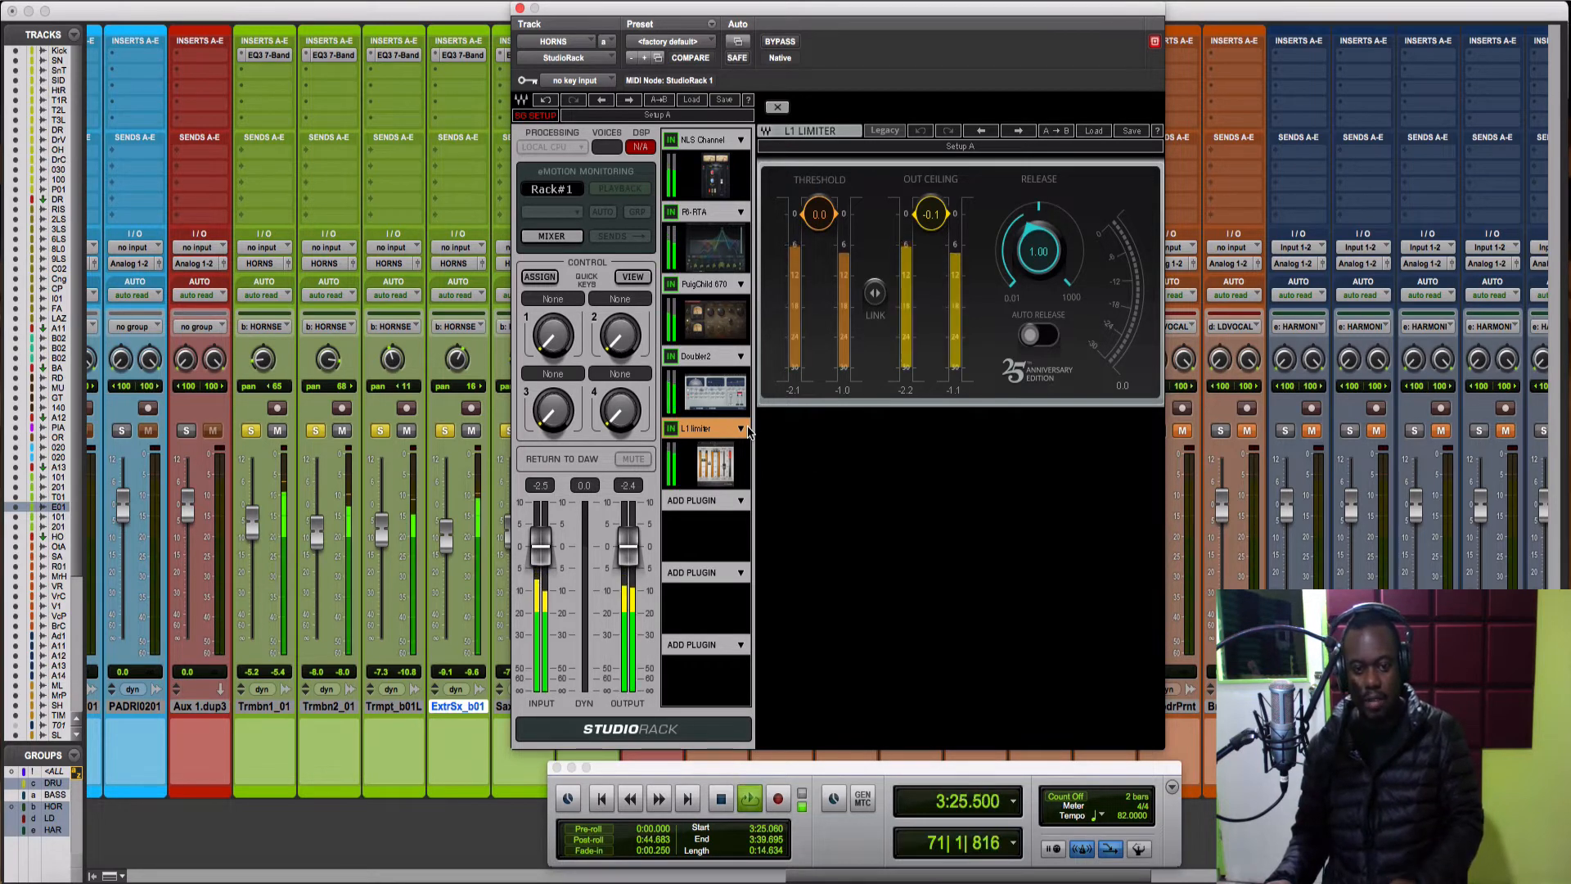
Bypass the L1 limiter while the horns play, and remove it from the HORNS StudioRack chain
click(674, 430)
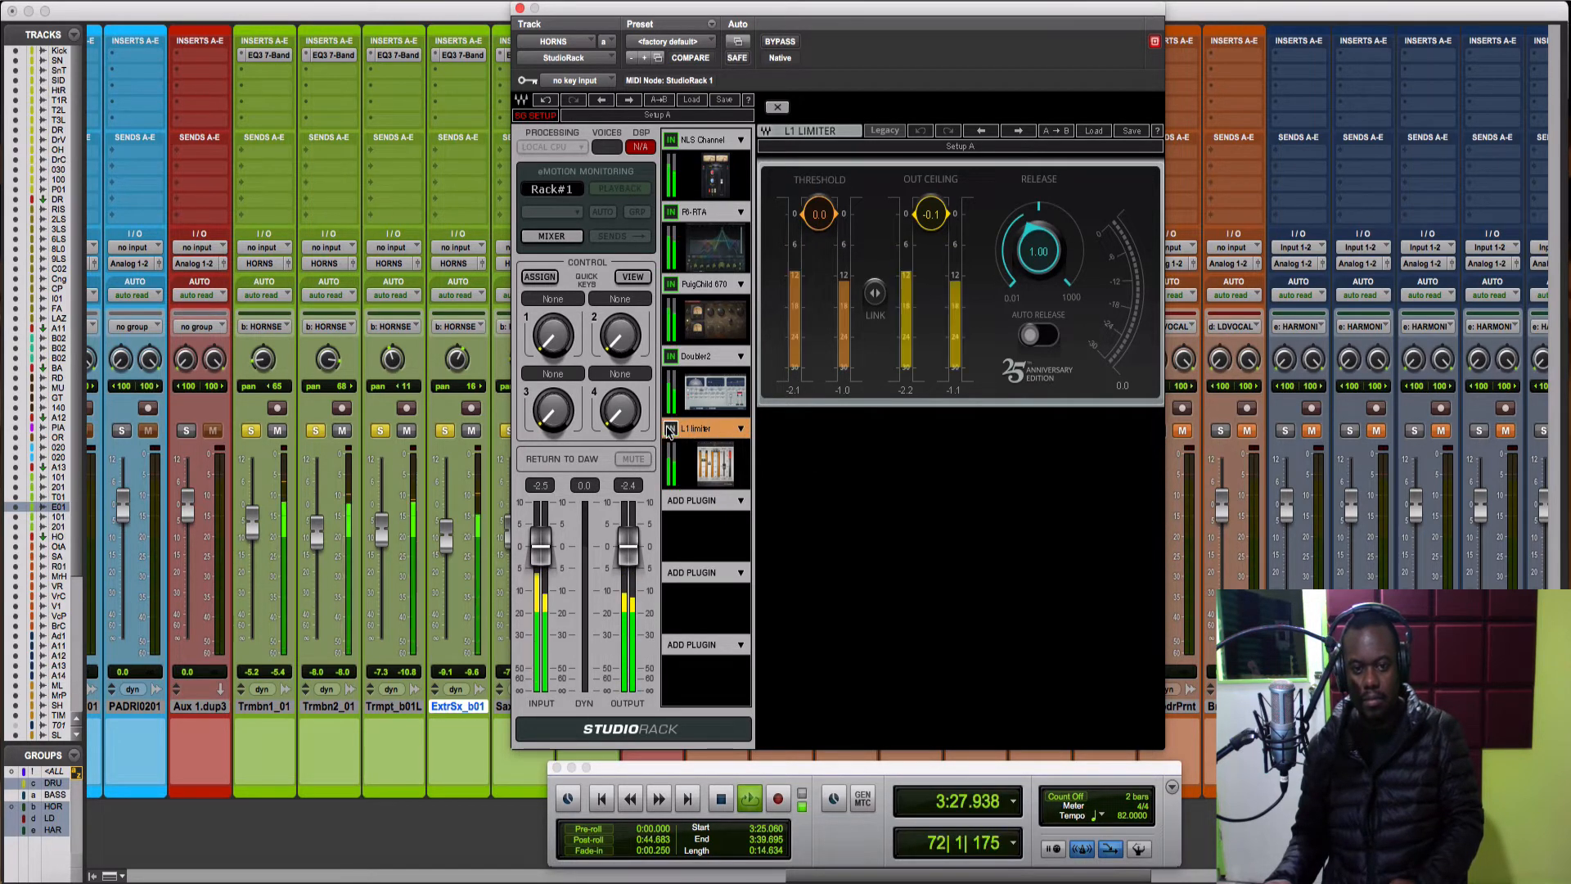
key(space)
click(742, 430)
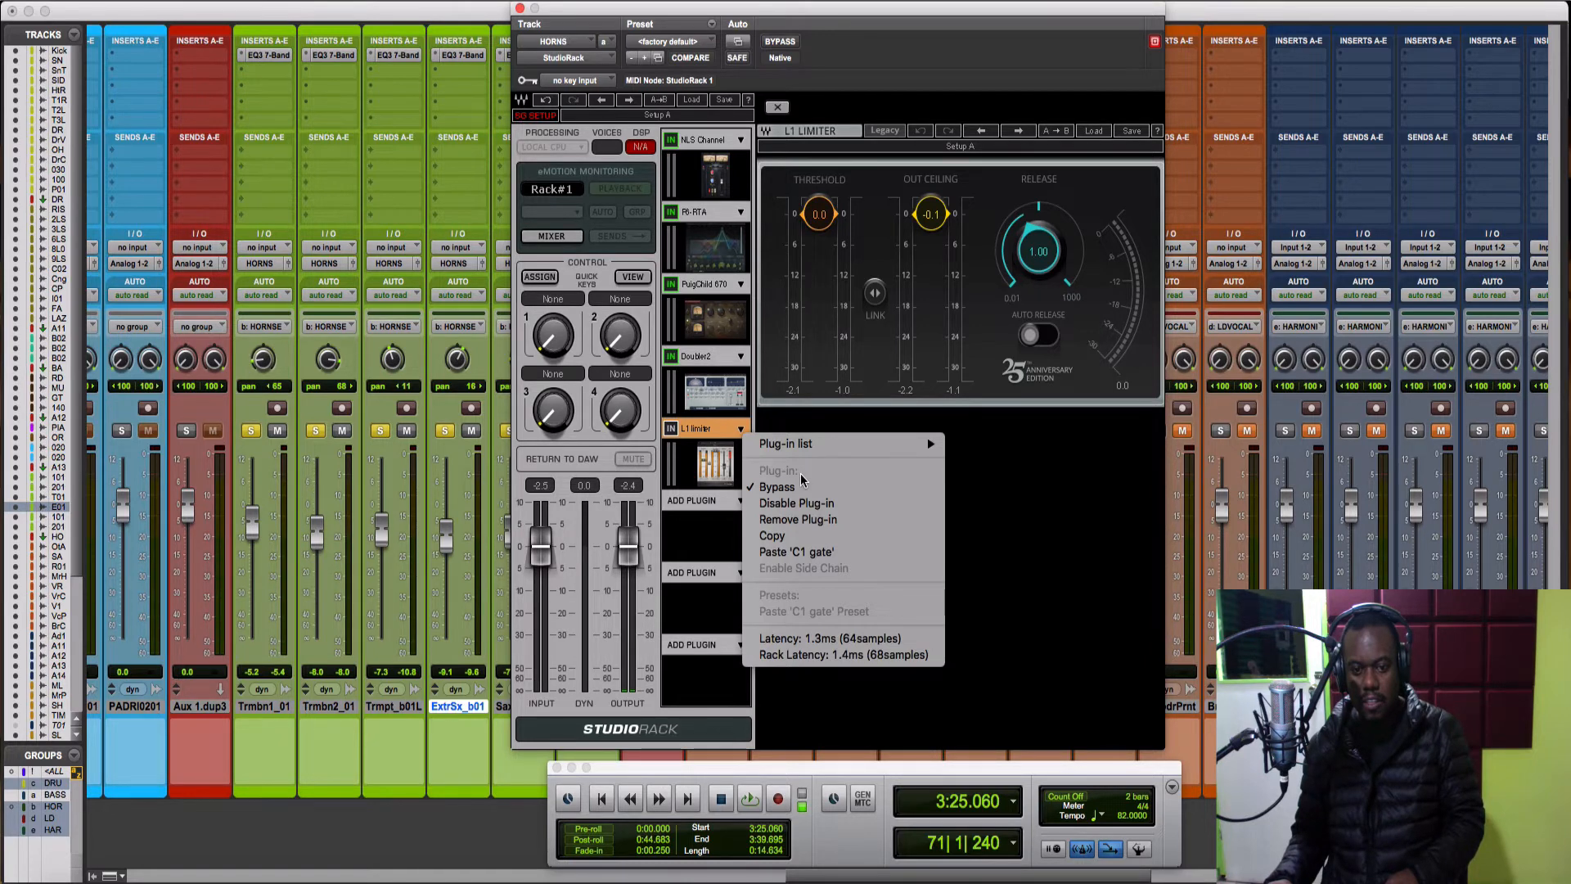
click(824, 520)
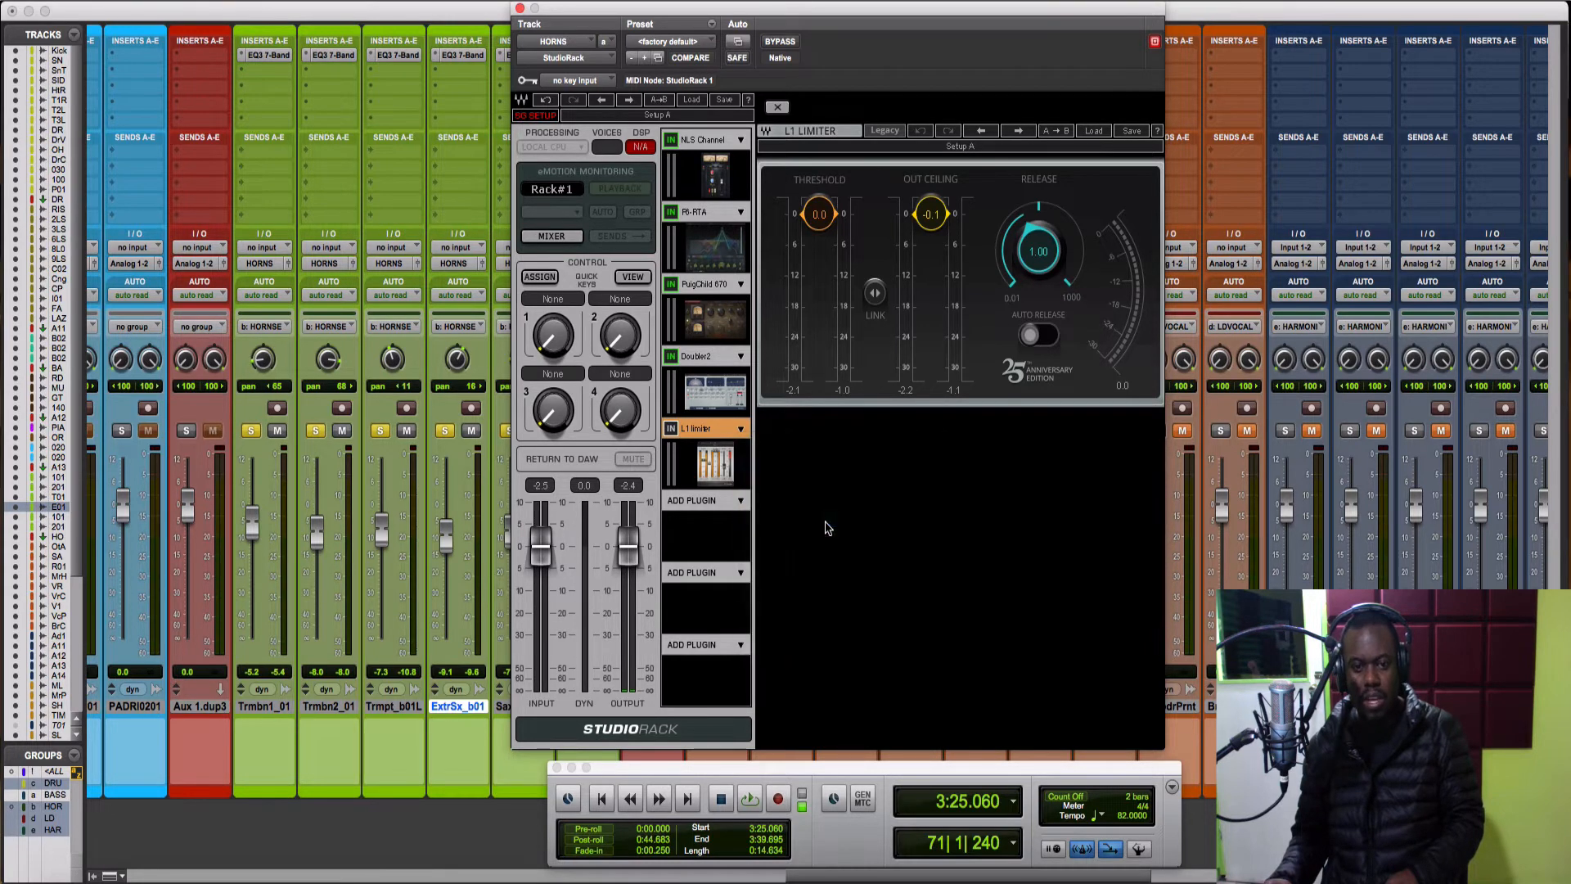
Replay the horns through the remaining NLS Channel, F6-RTA, PuigChild 670 and Doubler2 chain while reviewing the horn tracks
key(space)
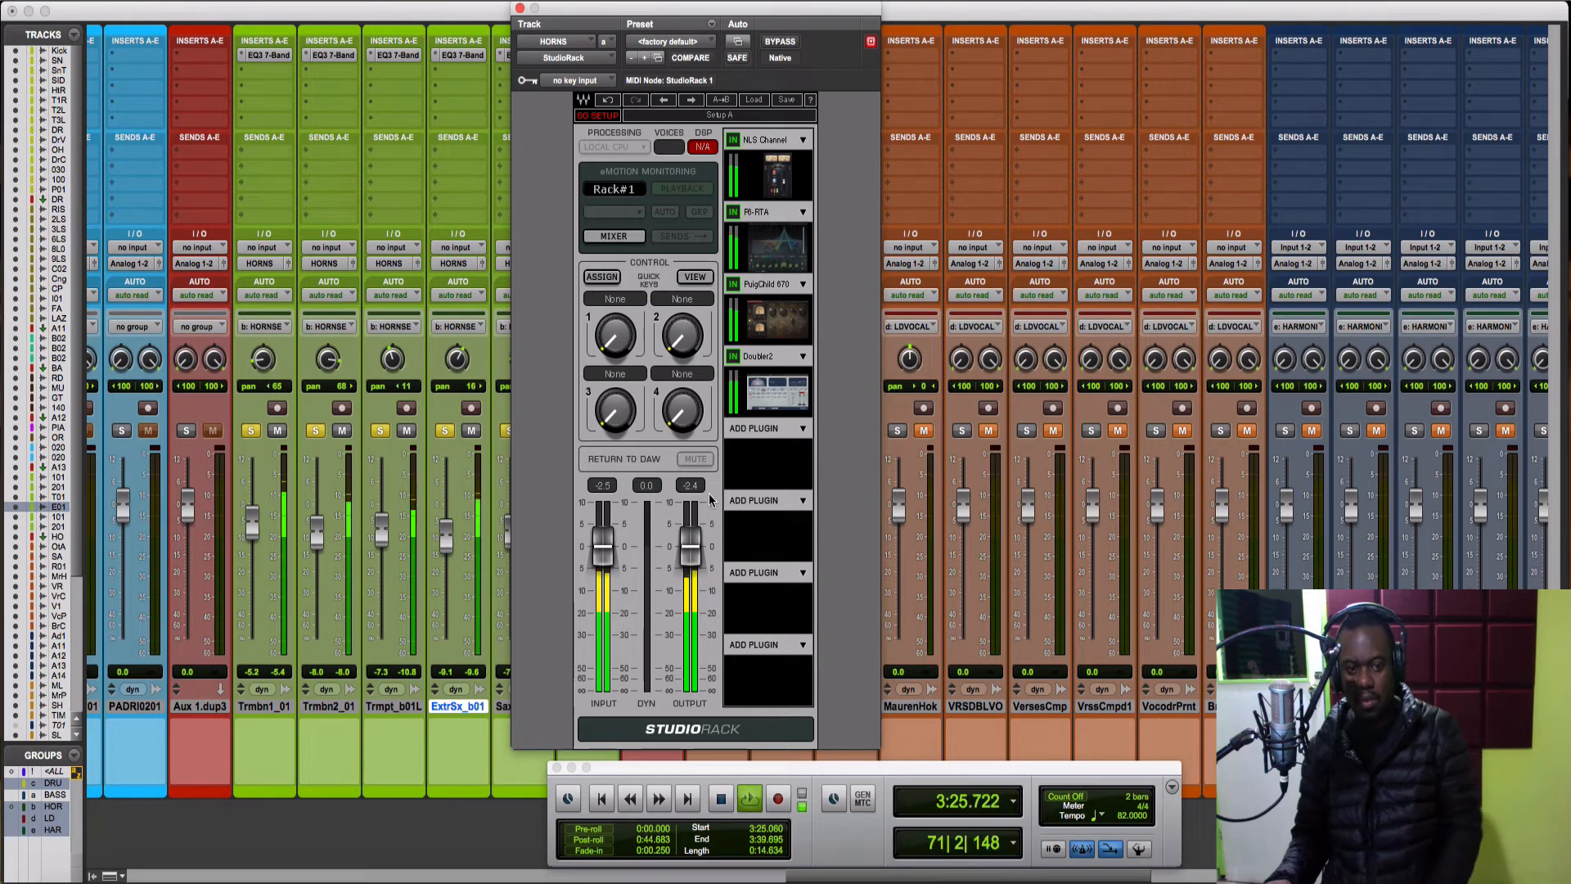
scroll(449, 553, right, 2)
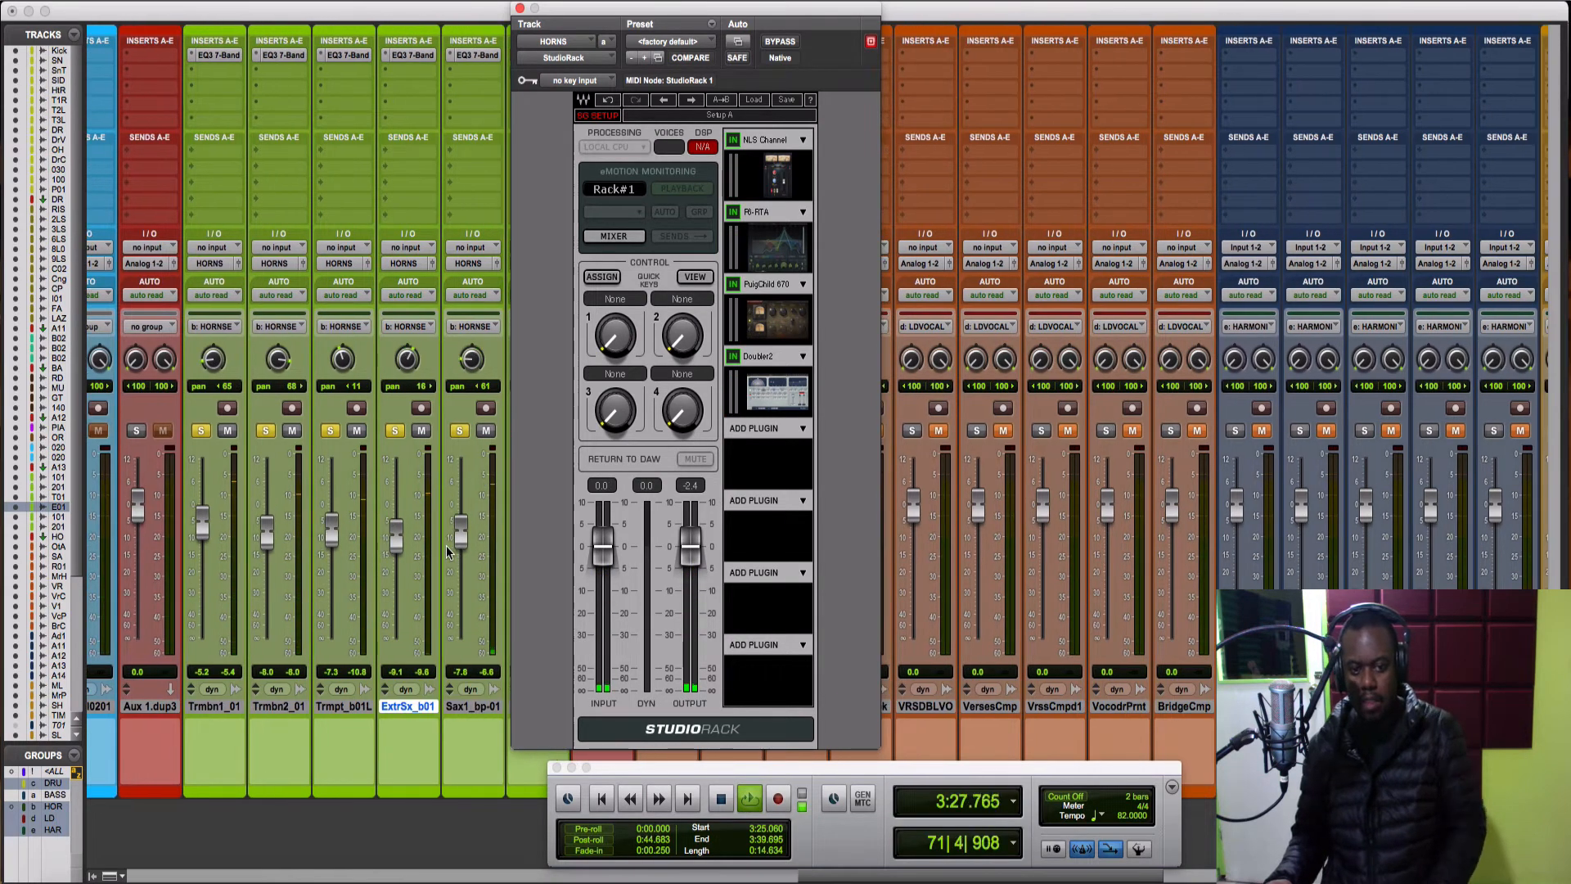
key(space)
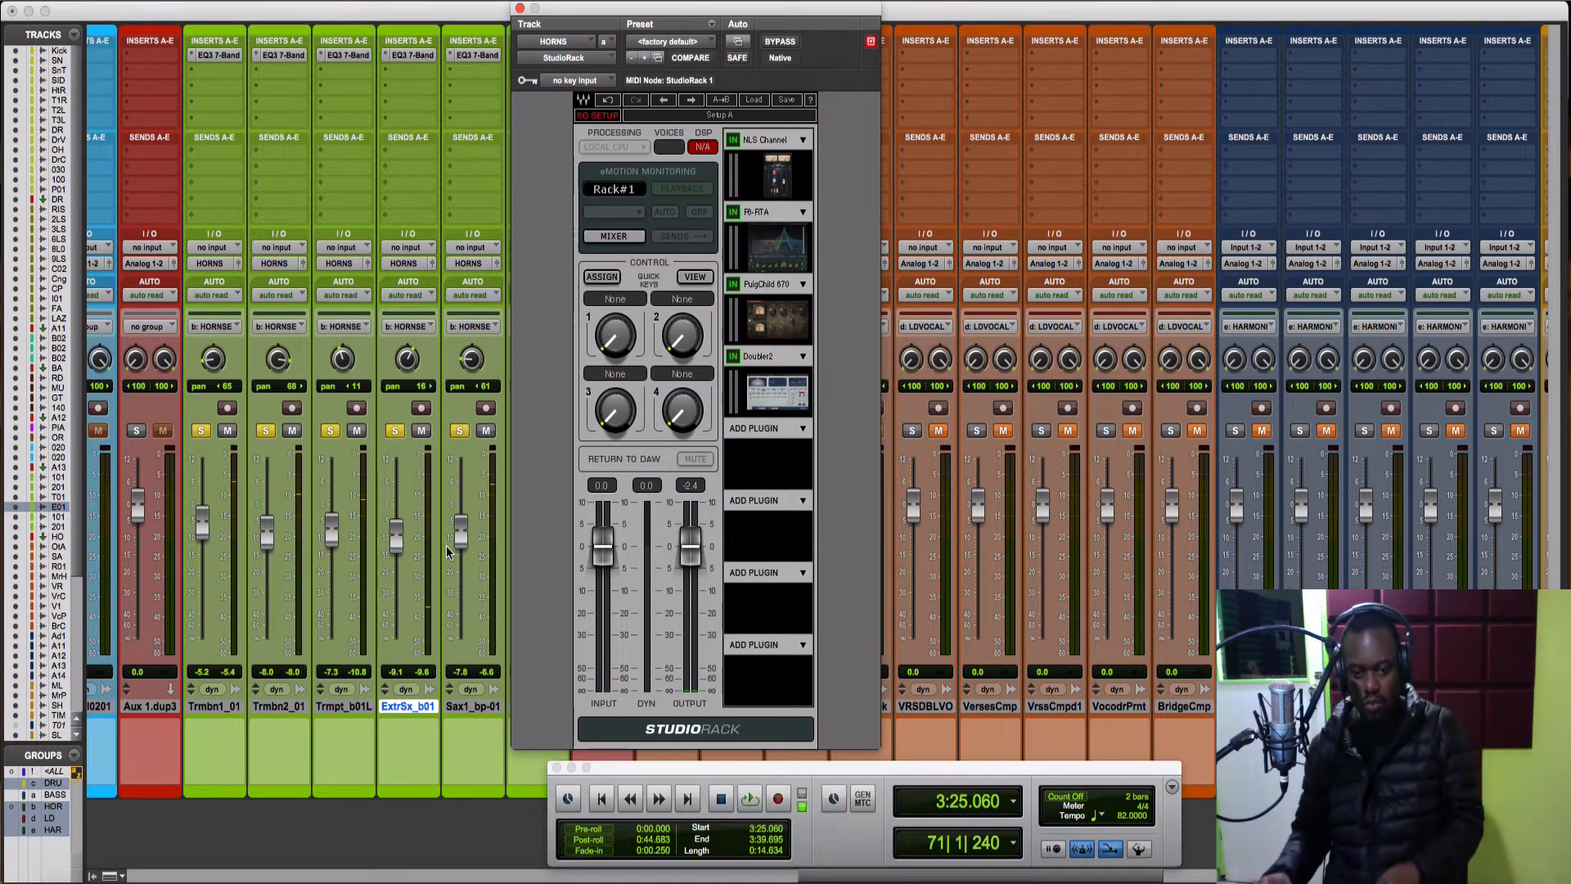
key(space)
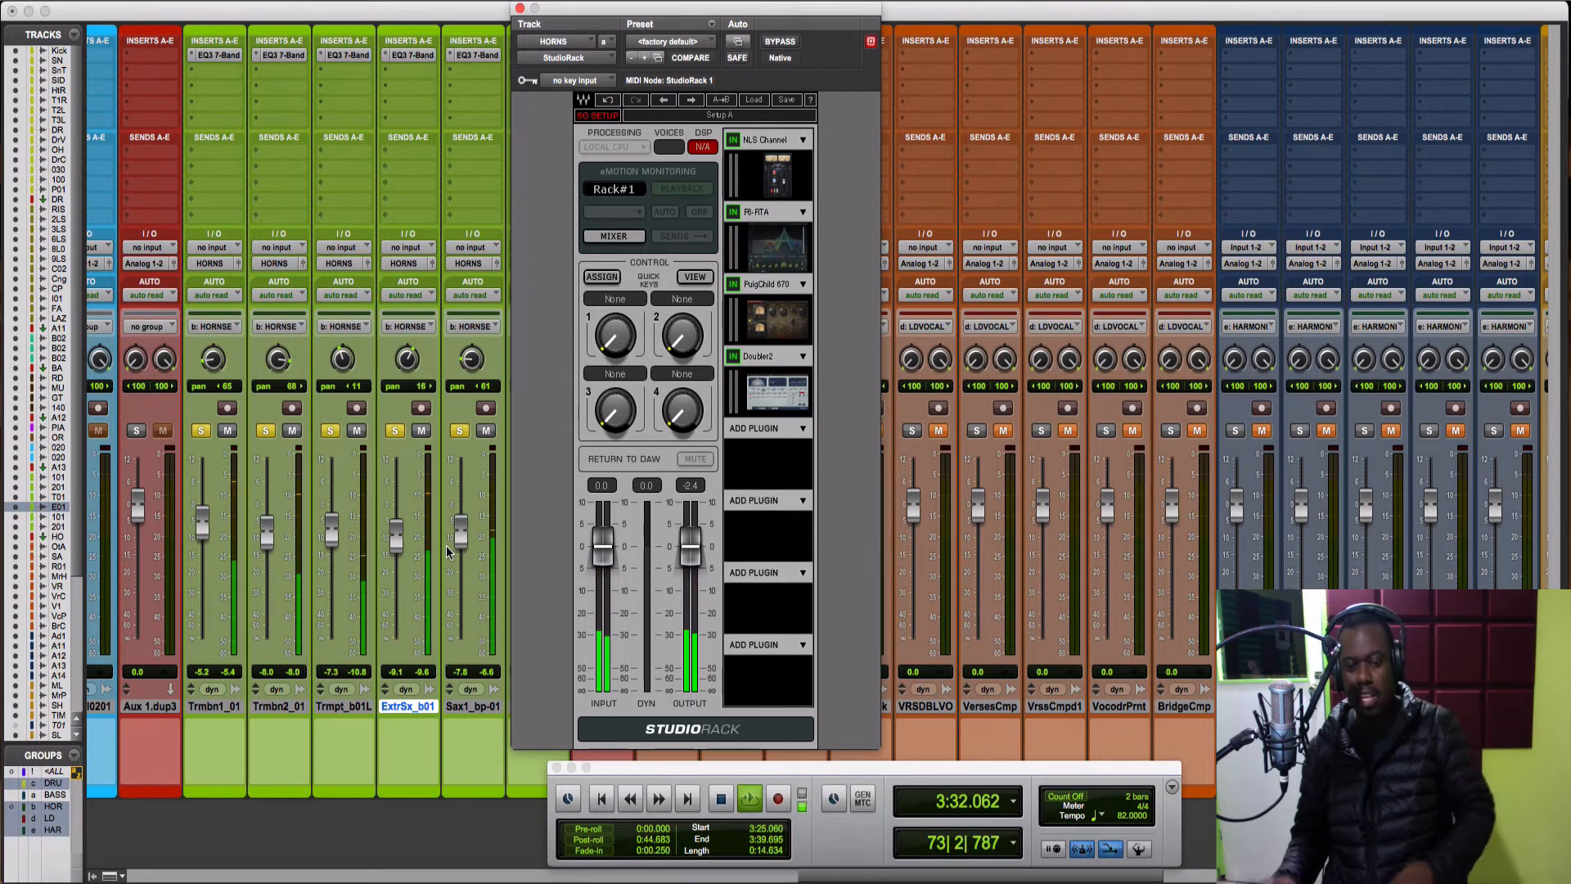
key(space)
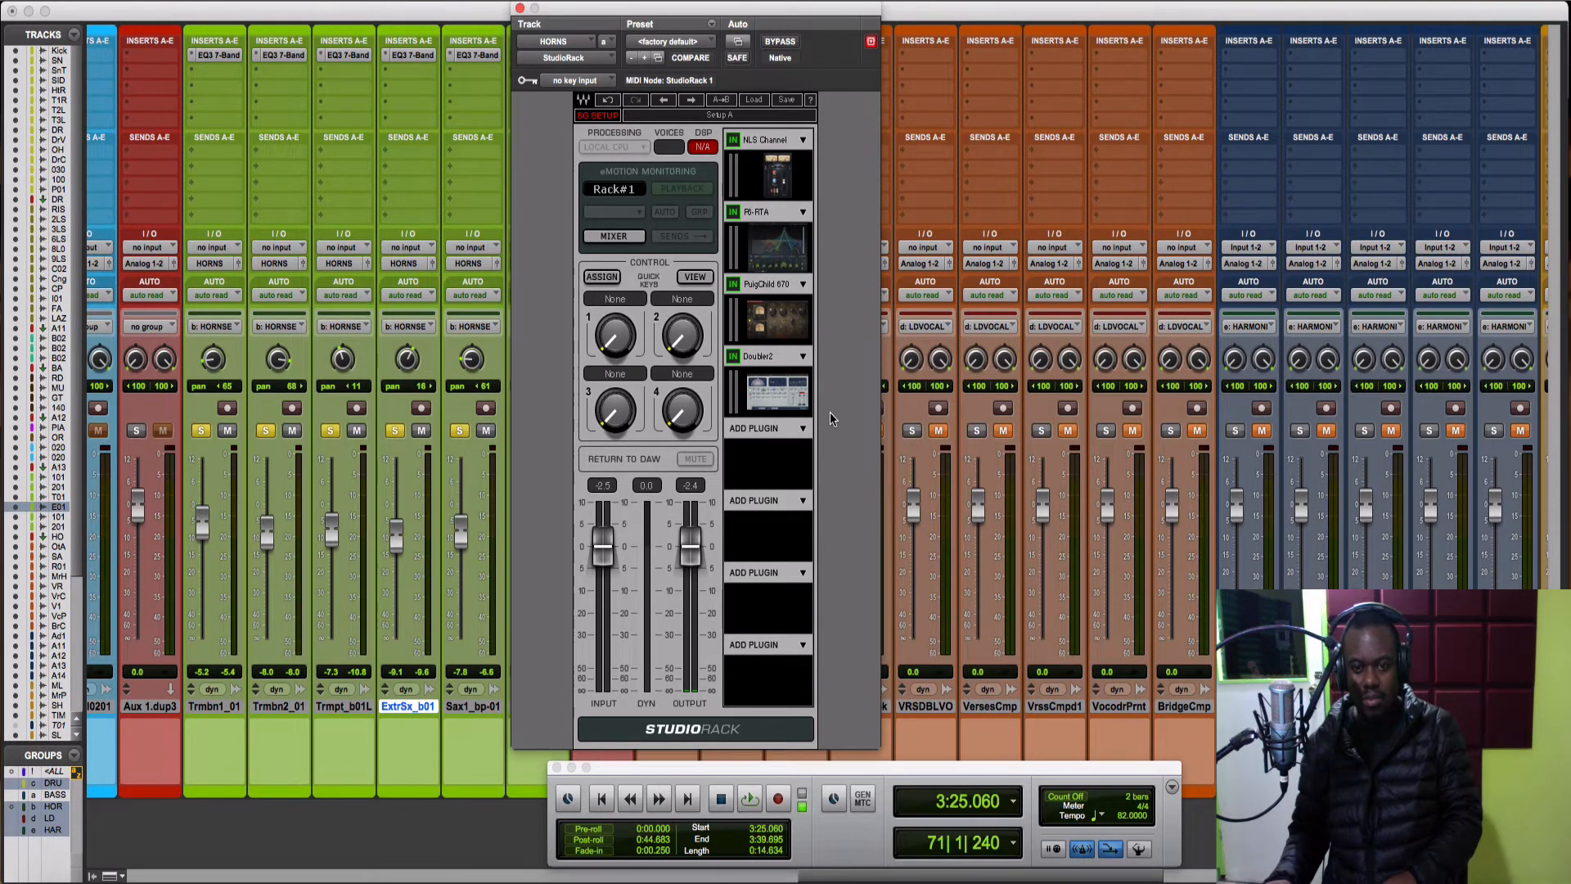
key(space)
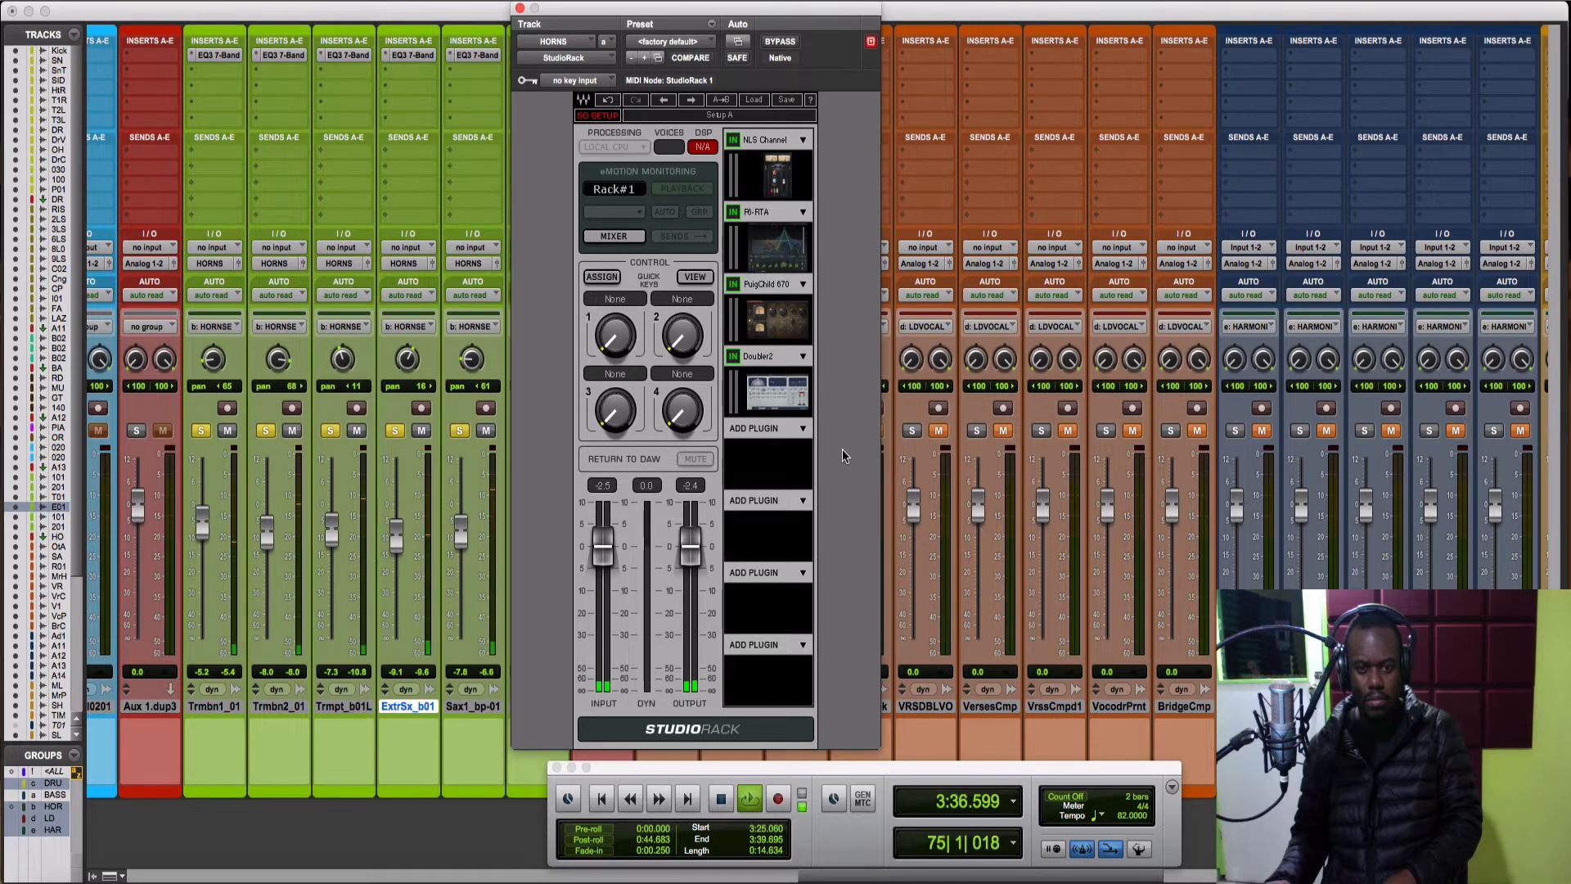
key(space)
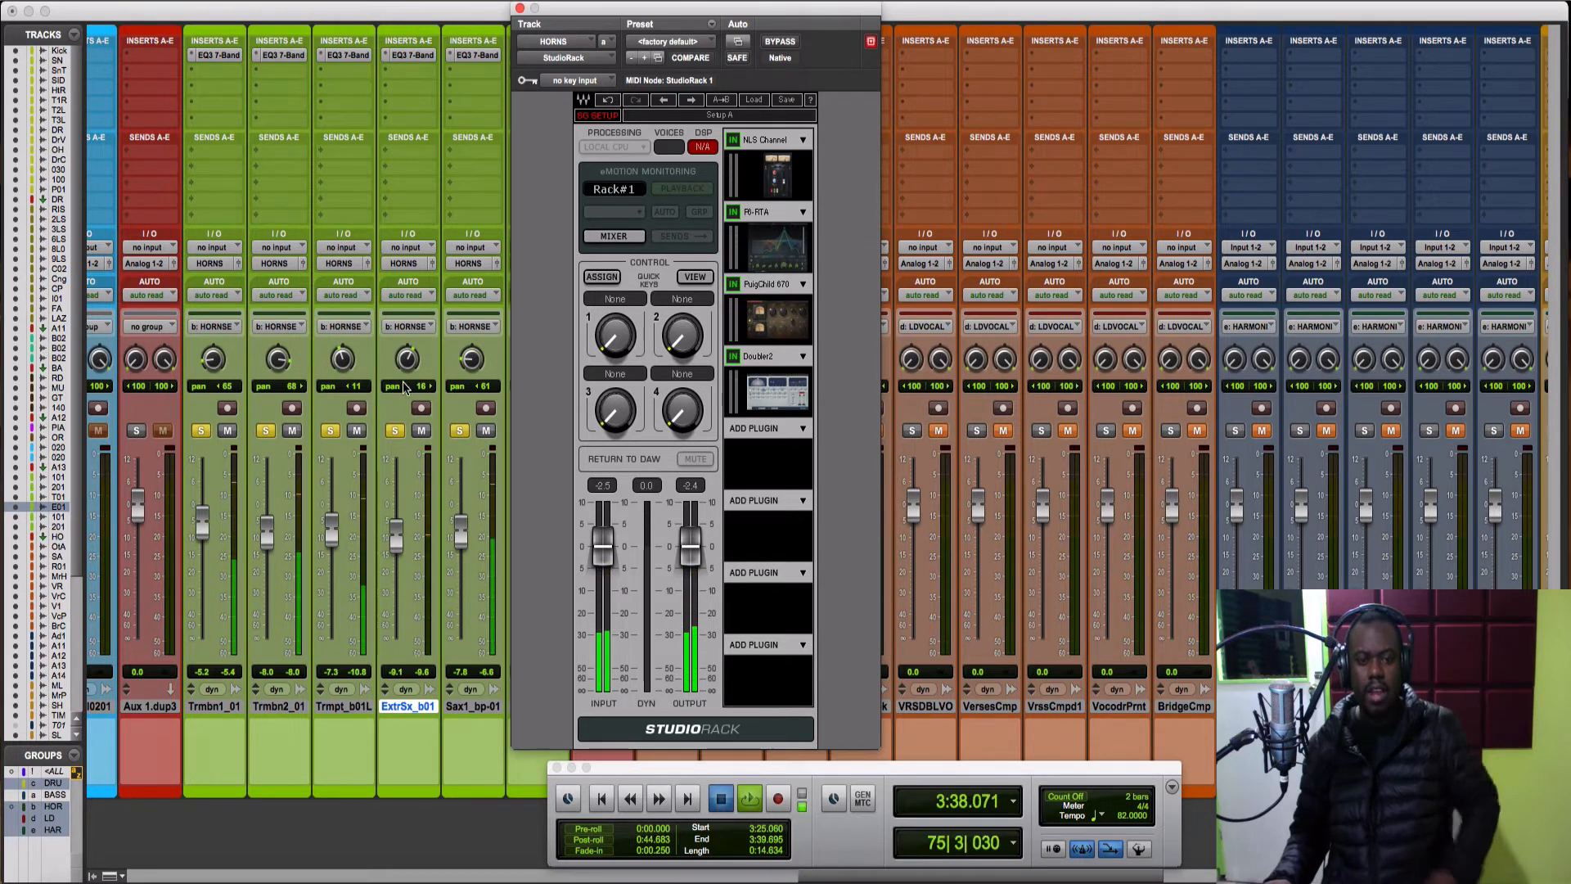
Close StudioRack, open the HORNS track's DELAY 2 send, and mute its DELAY 1, REVERB and PLATE sends
click(520, 9)
click(603, 151)
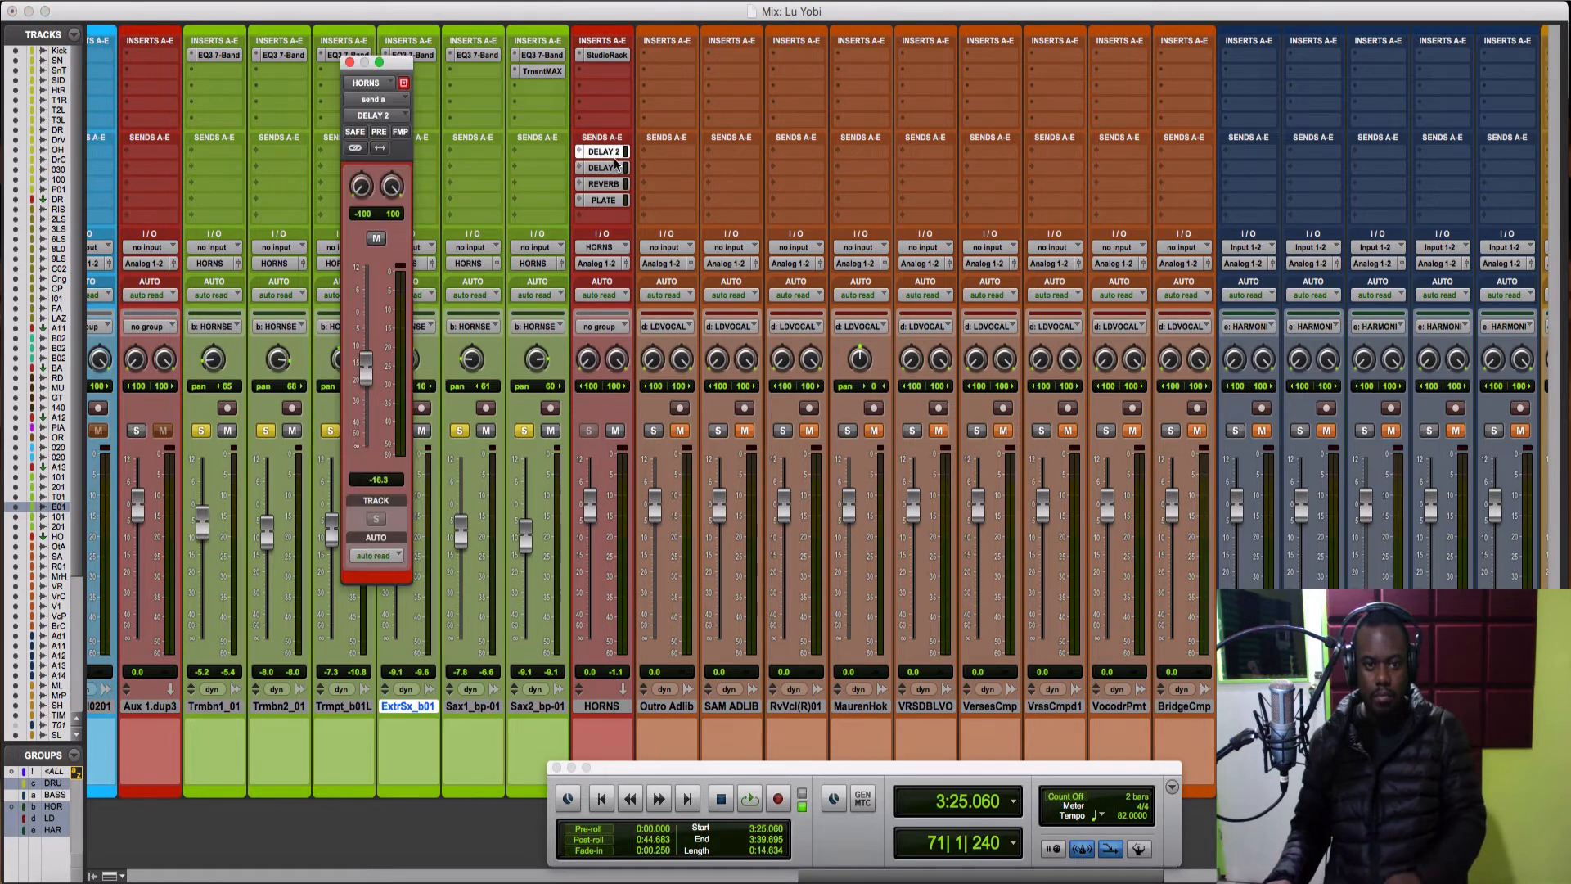
scroll(808, 321, right, 15)
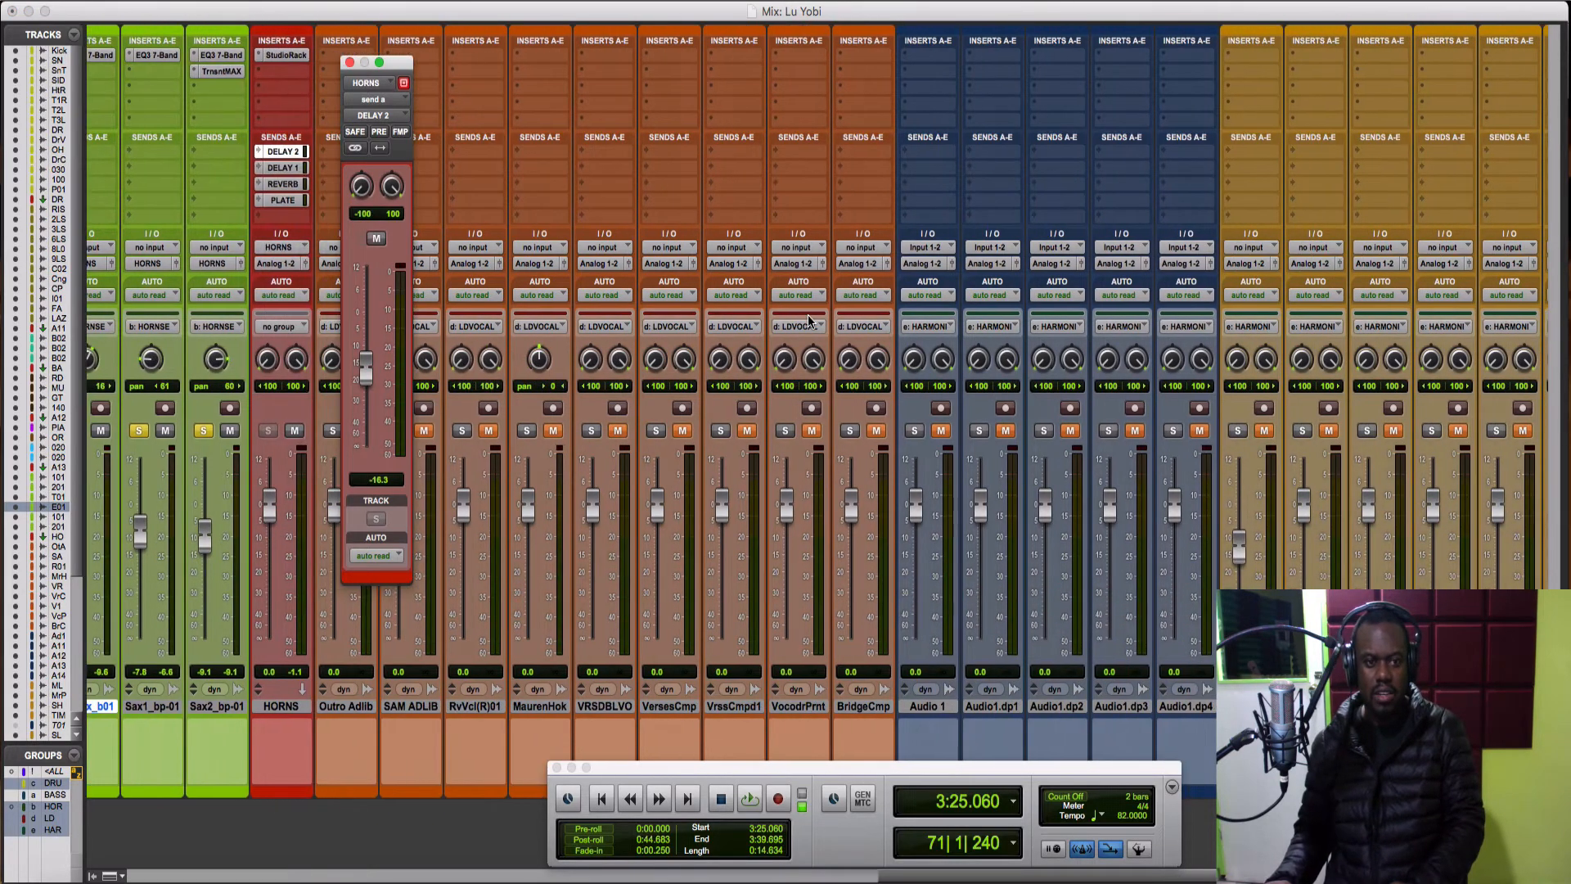
scroll(808, 321, left, 15)
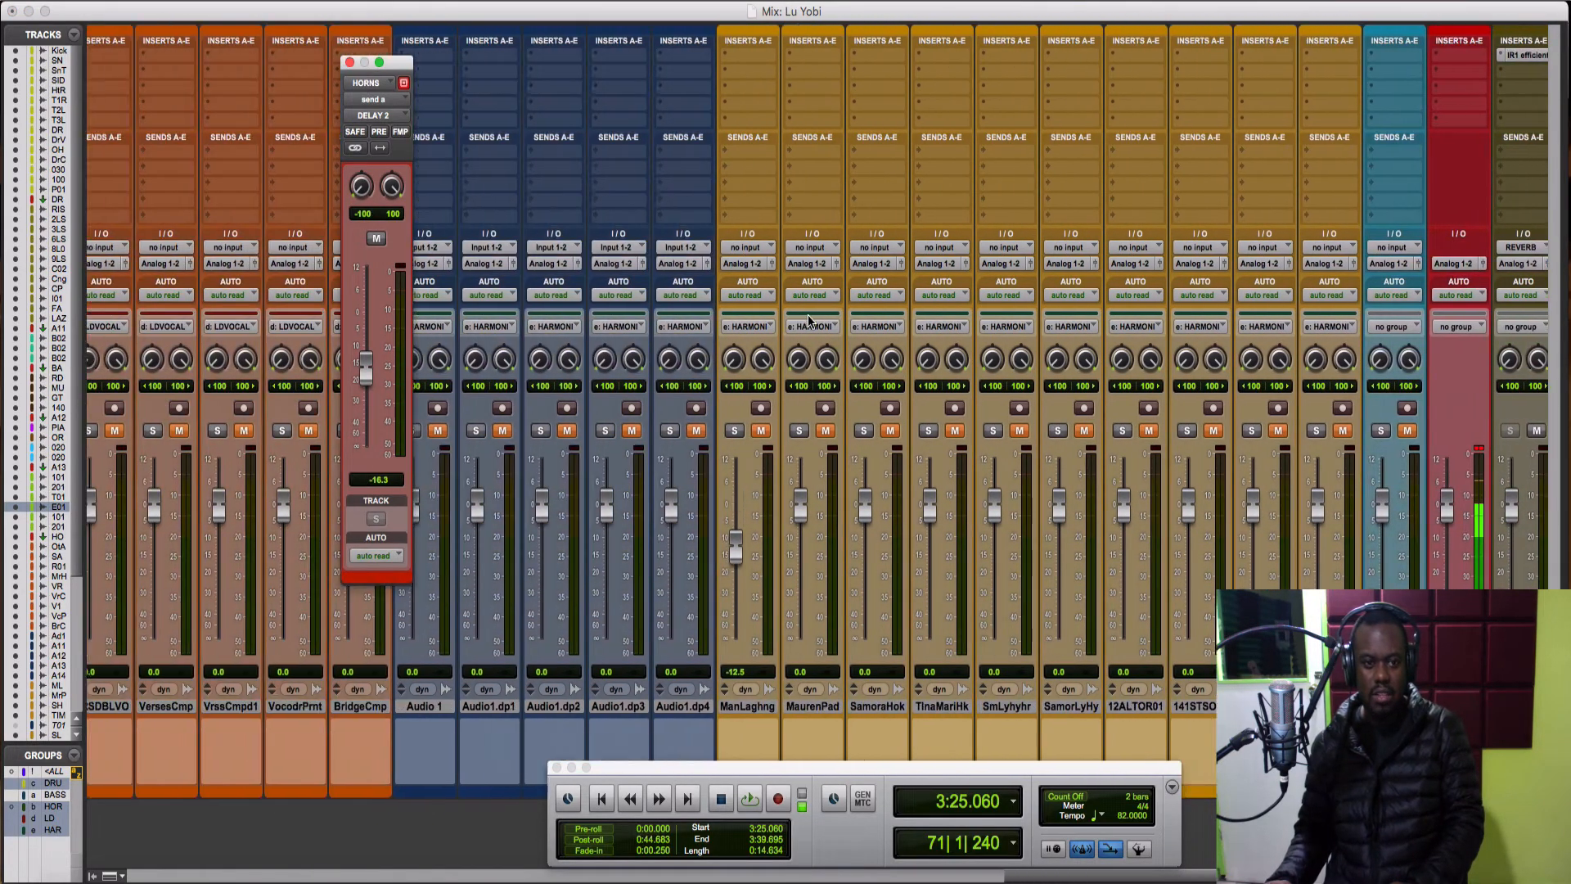
scroll(787, 309, right, 10)
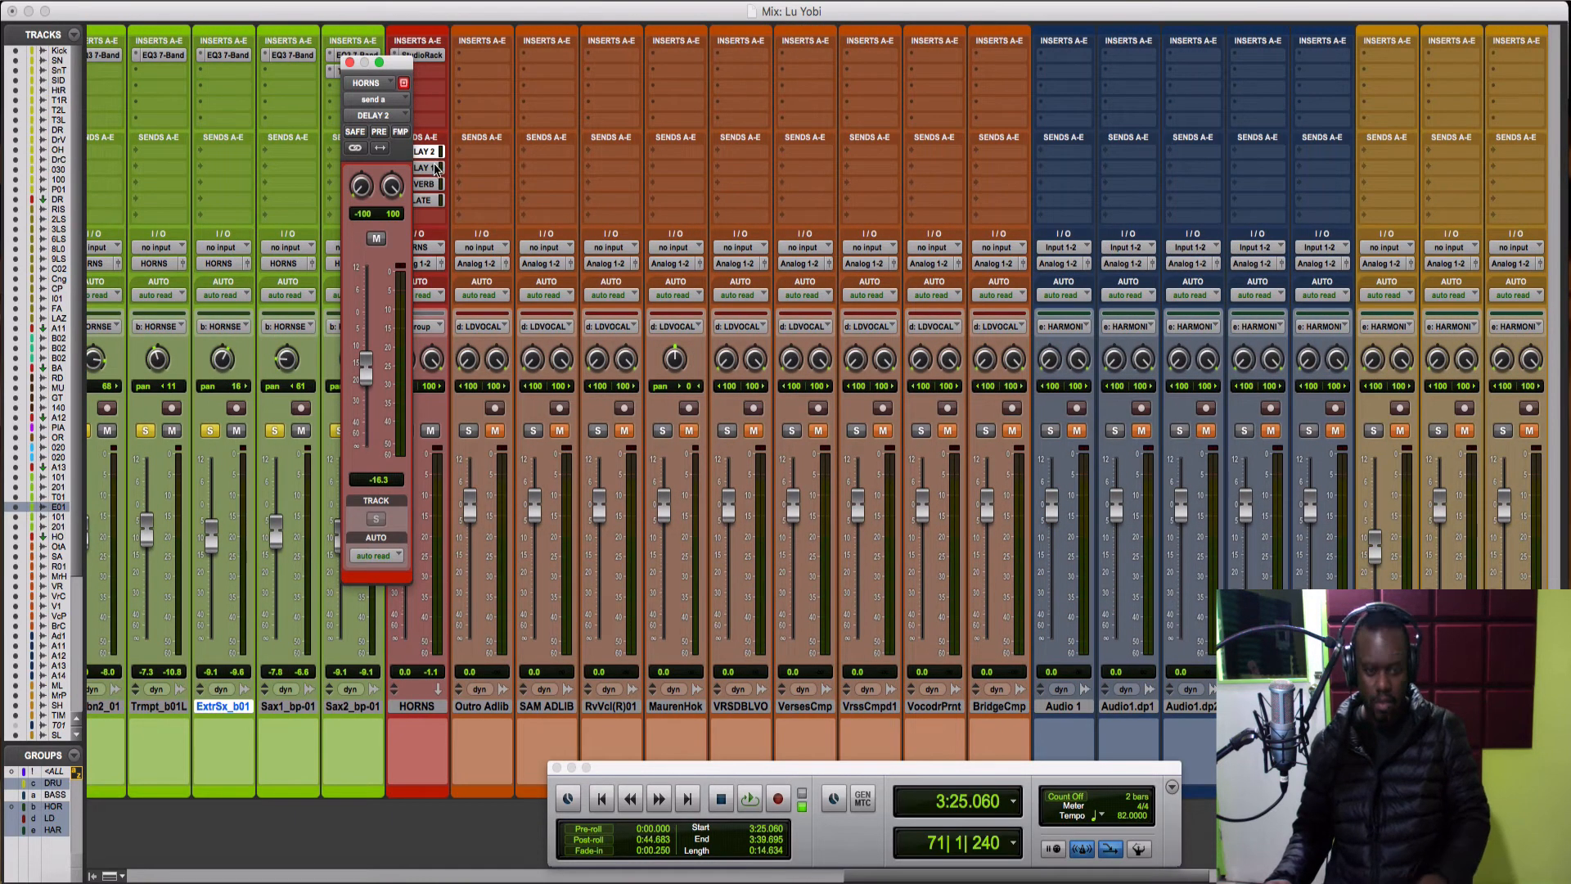
click(435, 169)
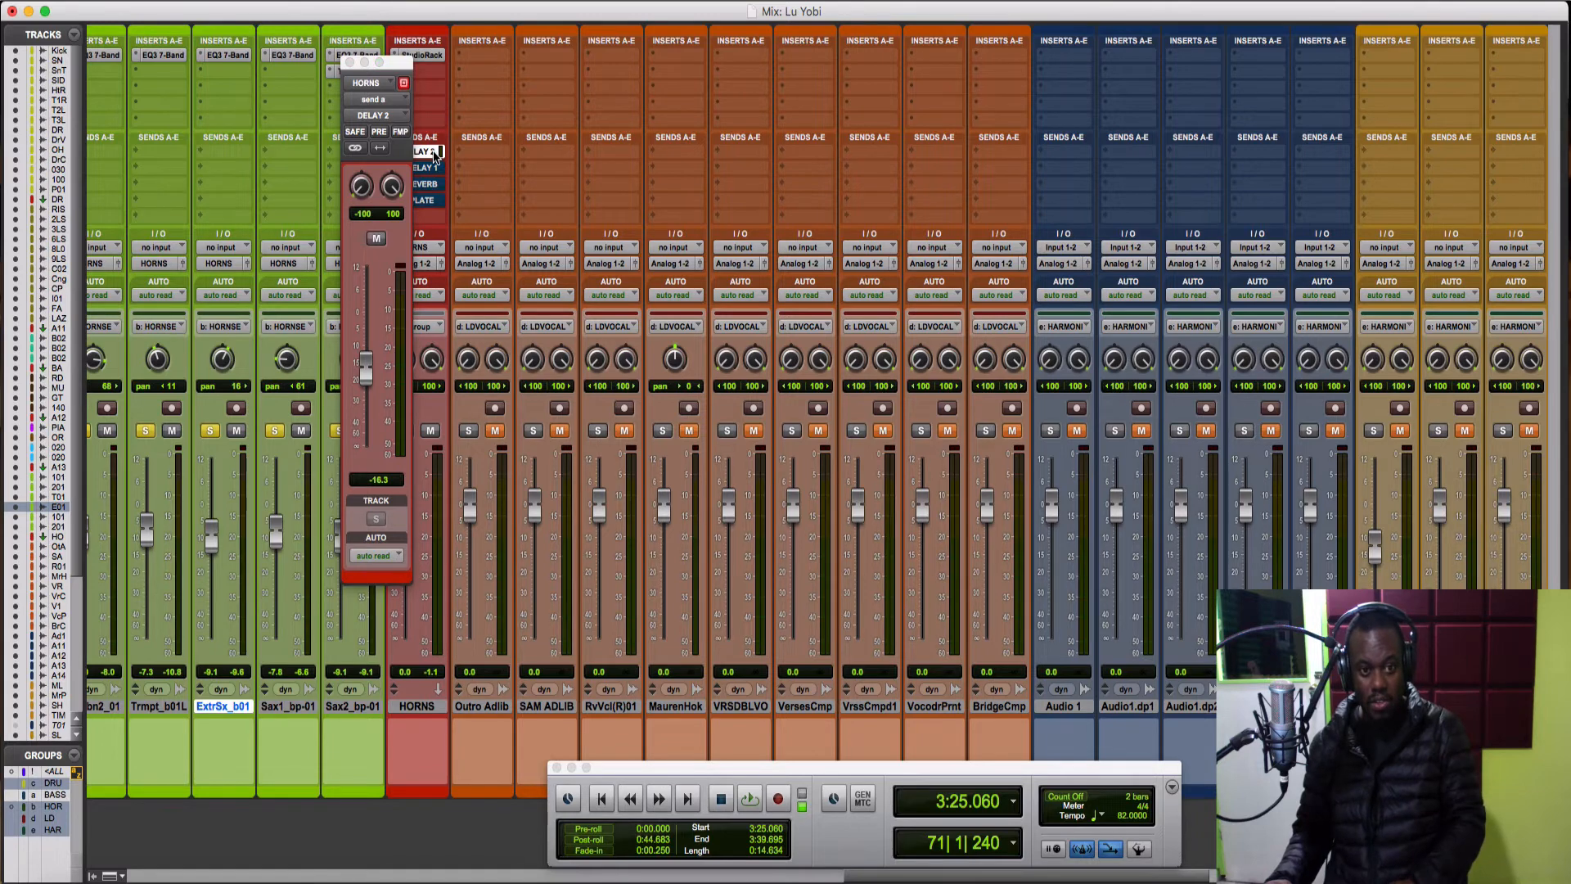
Play the horns with only the DELAY 2 send active, and audition the H-Delay on Aux 6 with LoFi on
key(space)
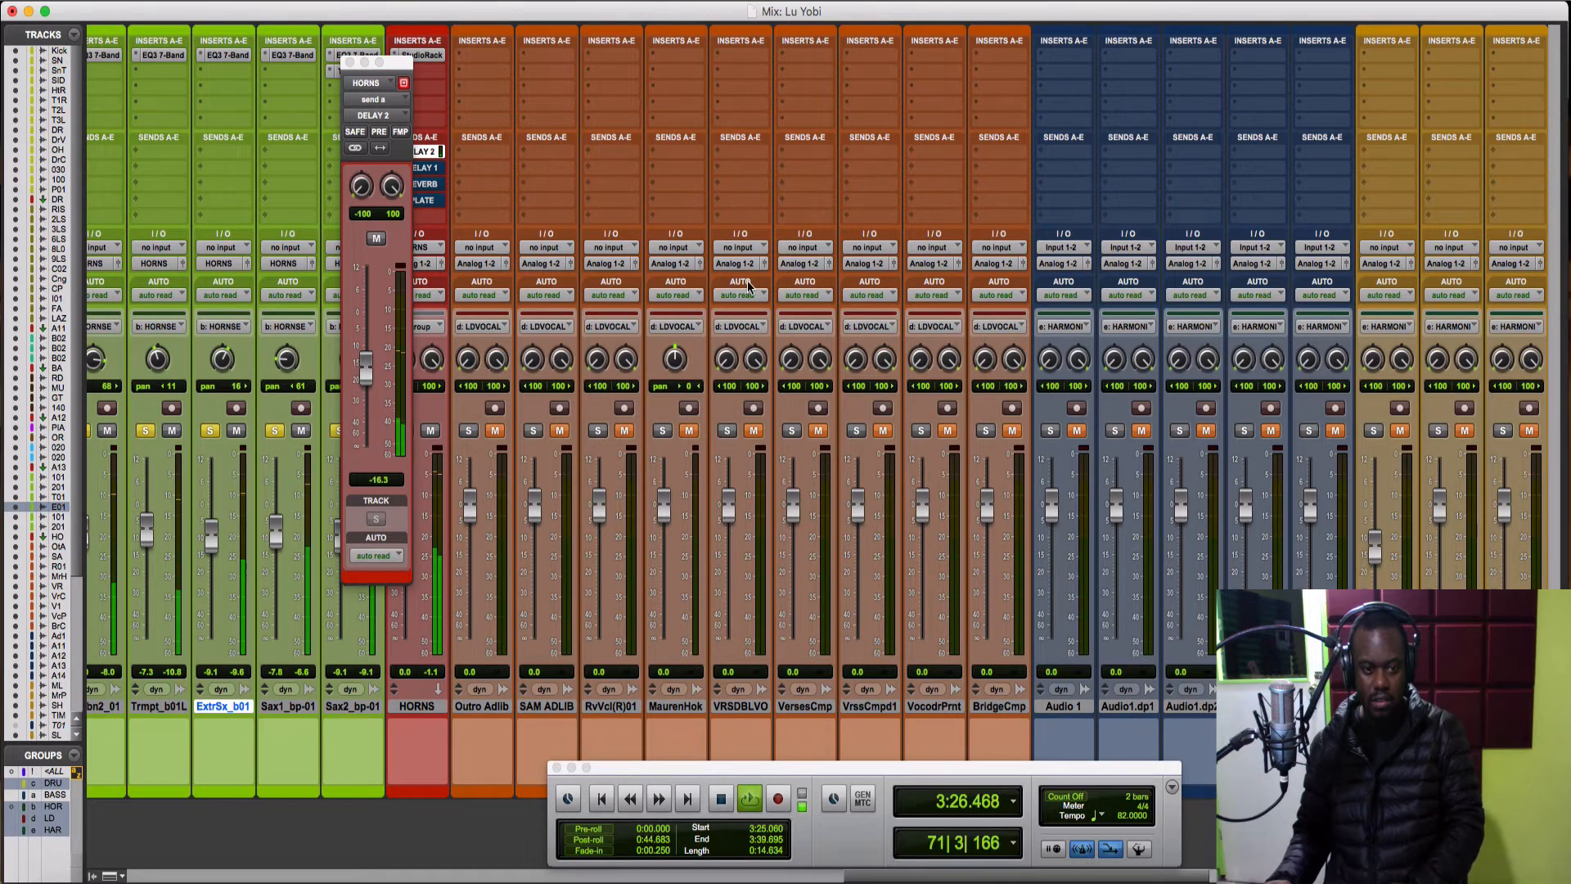
scroll(1070, 294, right, 15)
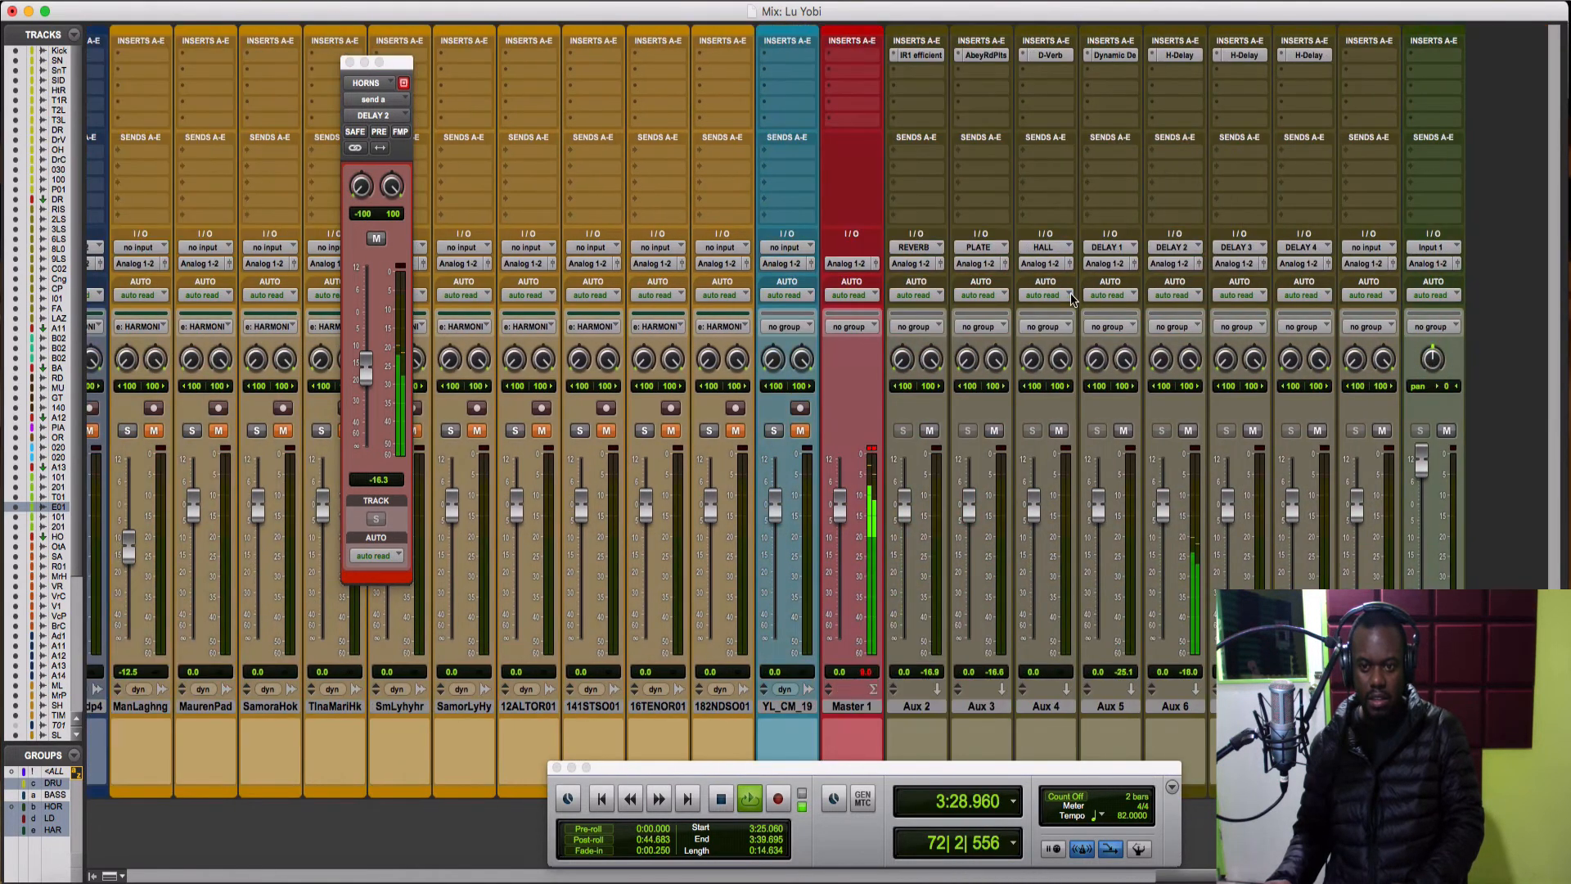
click(1176, 57)
click(567, 265)
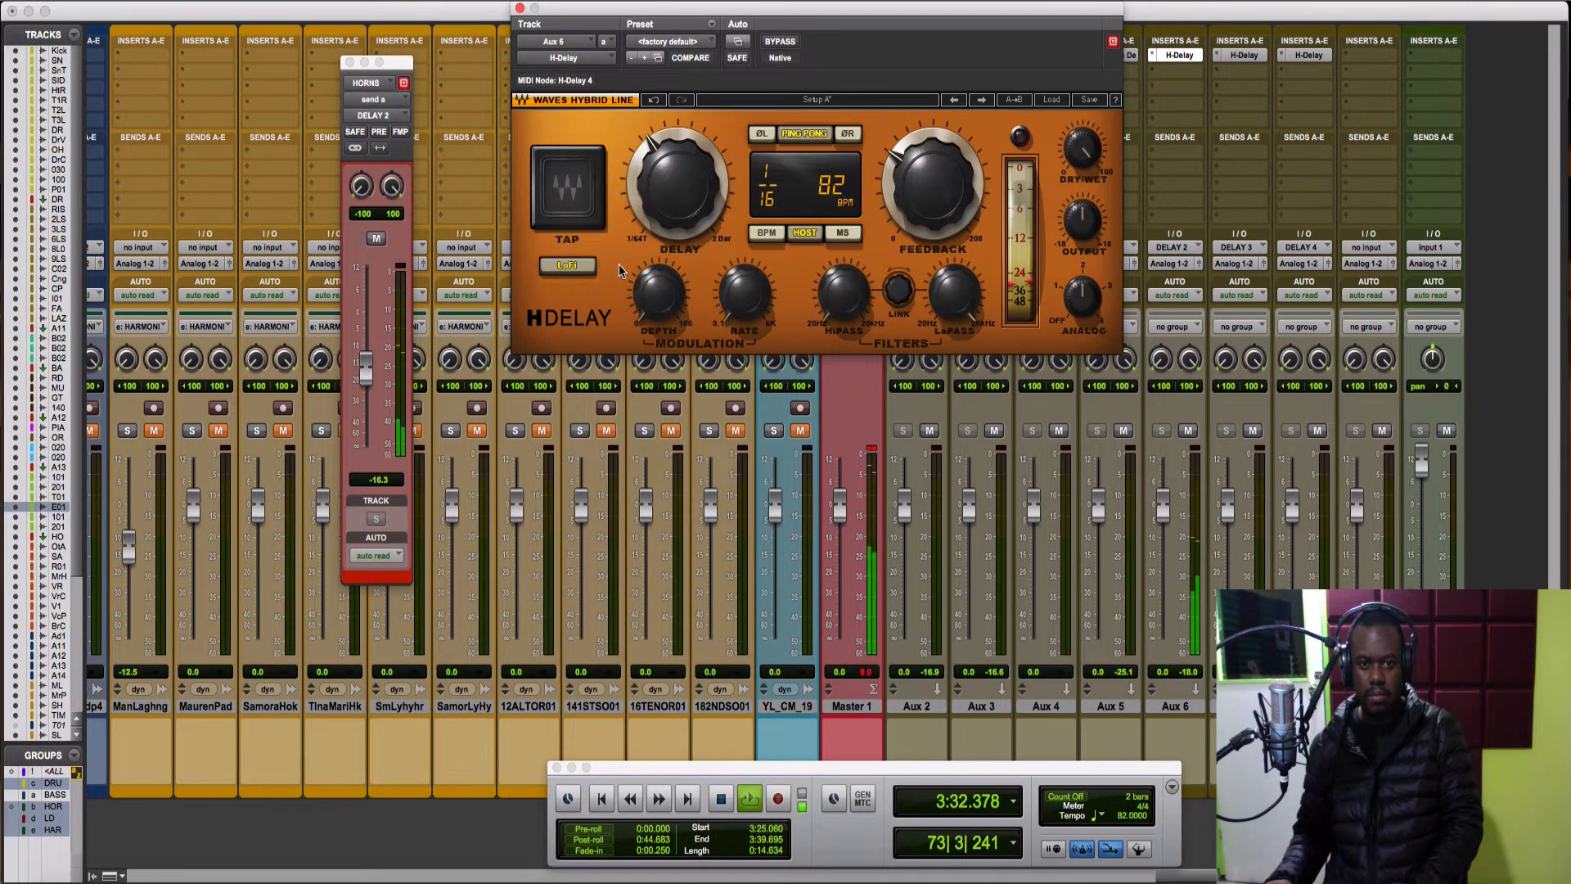
mouse_move(966, 135)
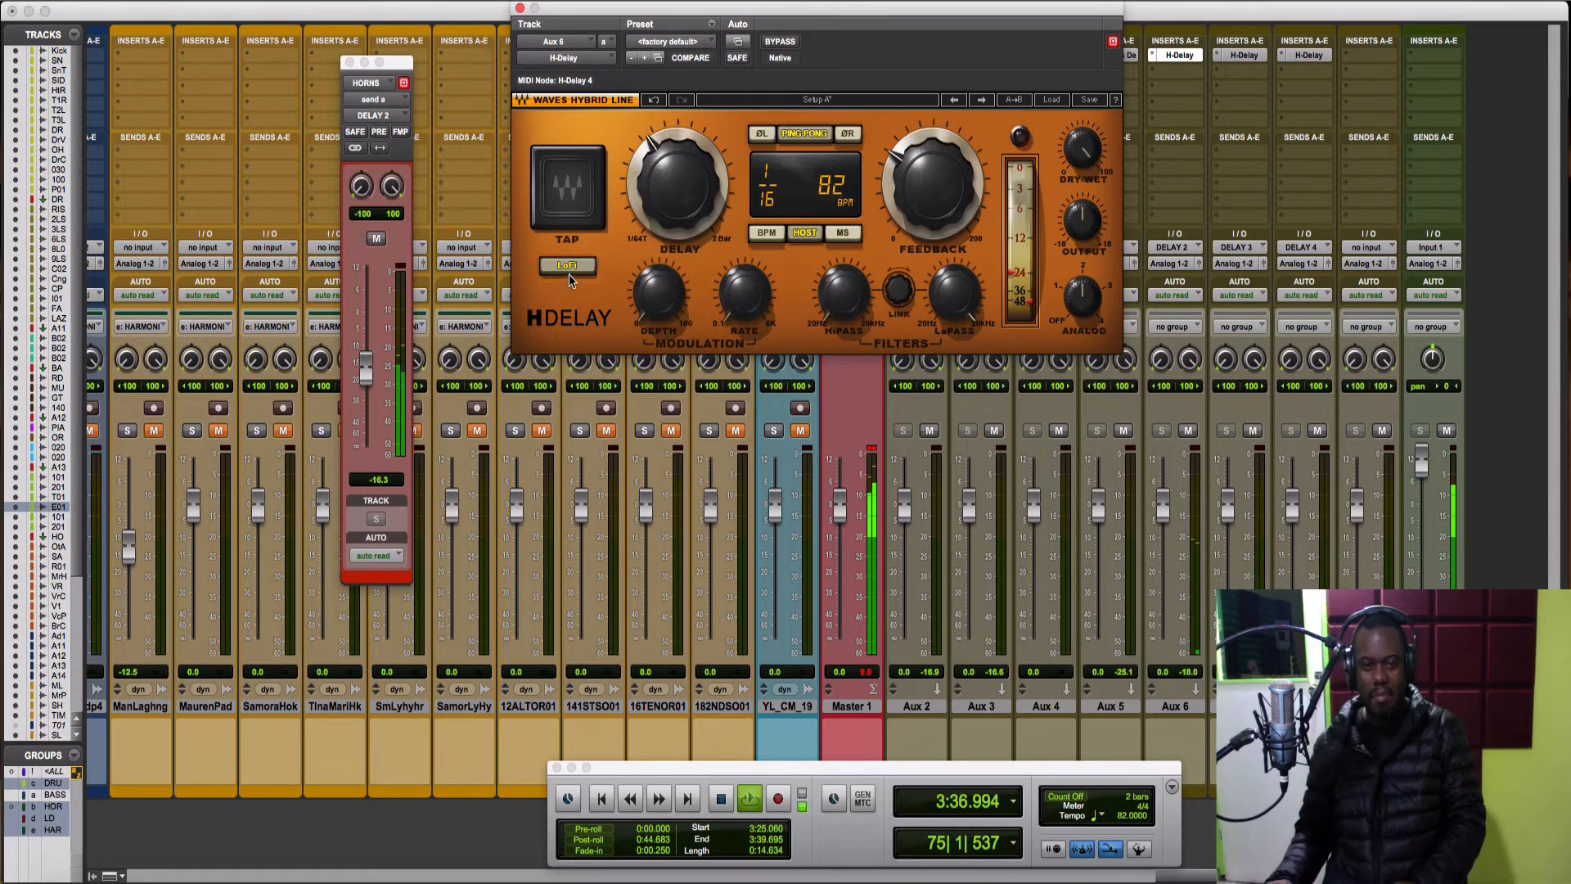
key(space)
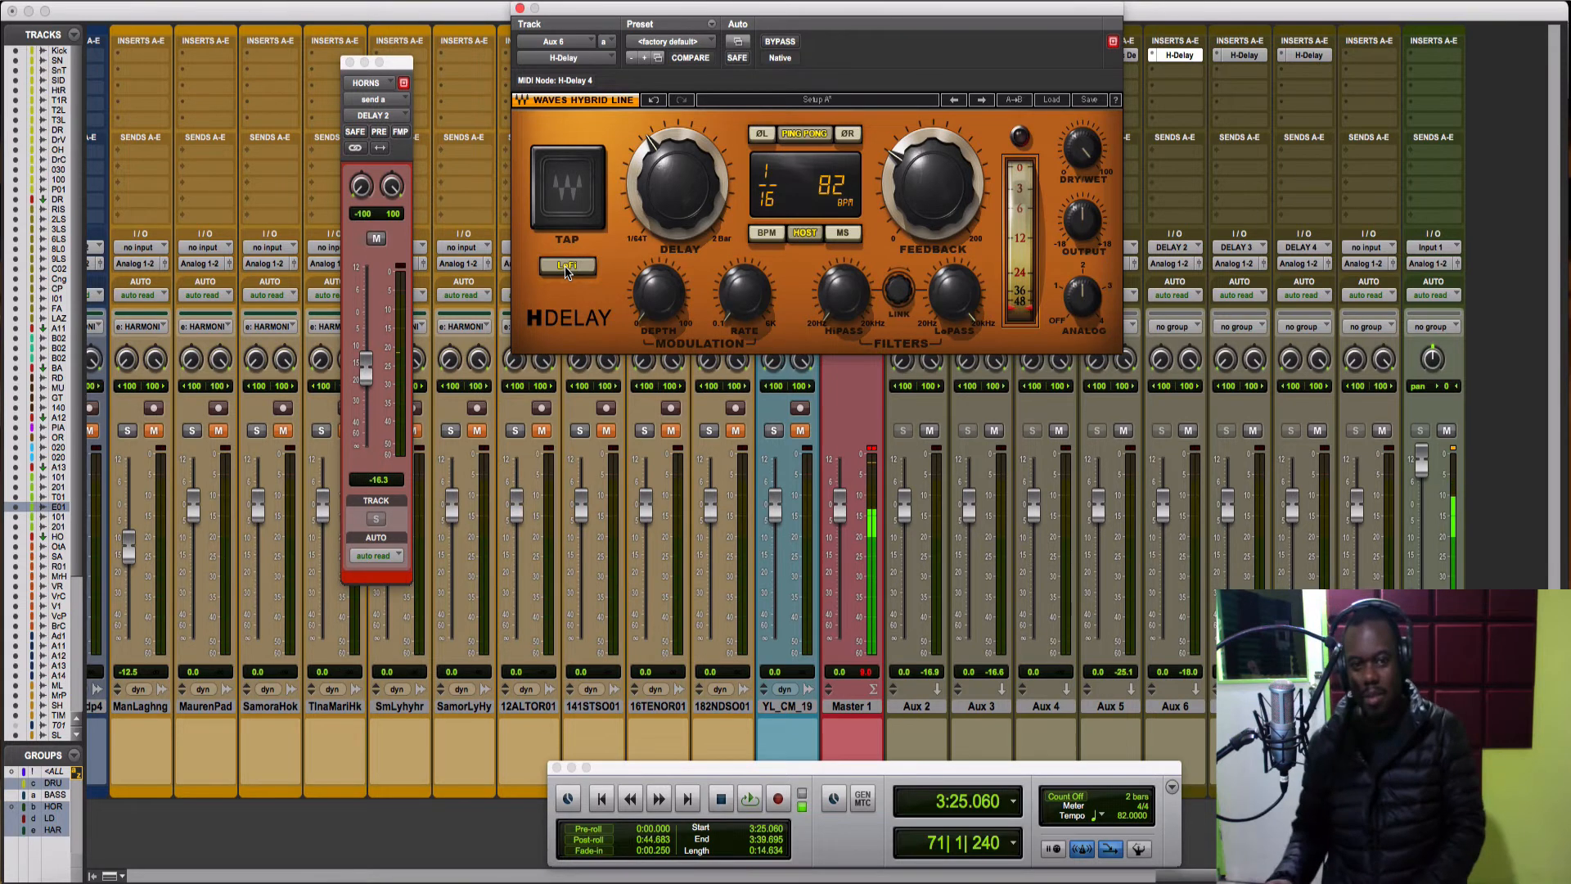
Compare the delayed horns with H-Delay's LoFi off and on again, replaying the loop from its start
click(566, 266)
key(space)
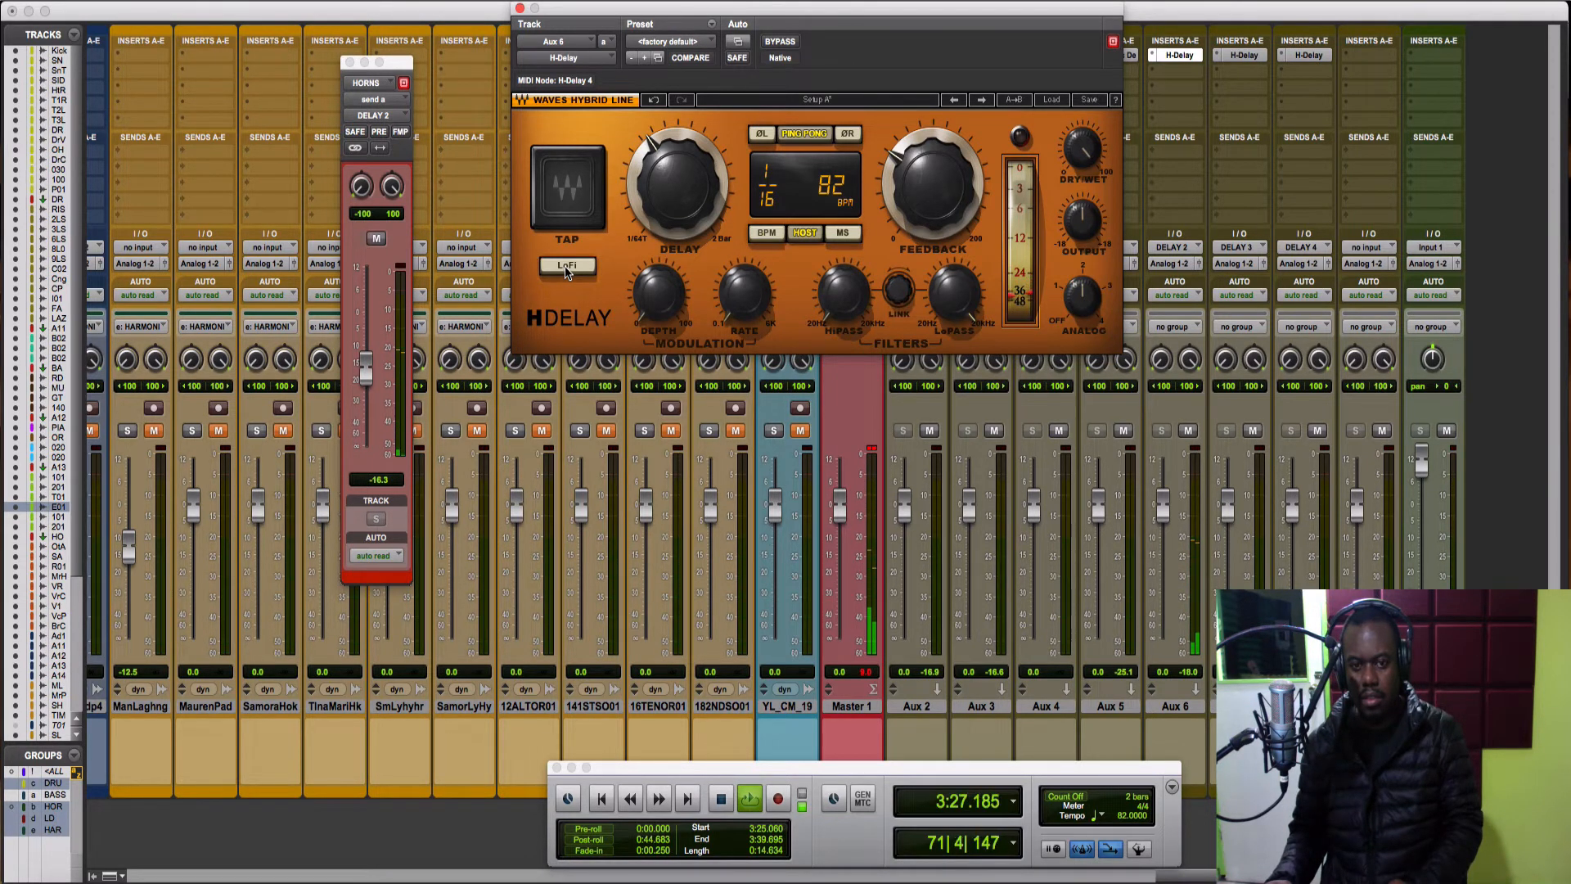
key(space)
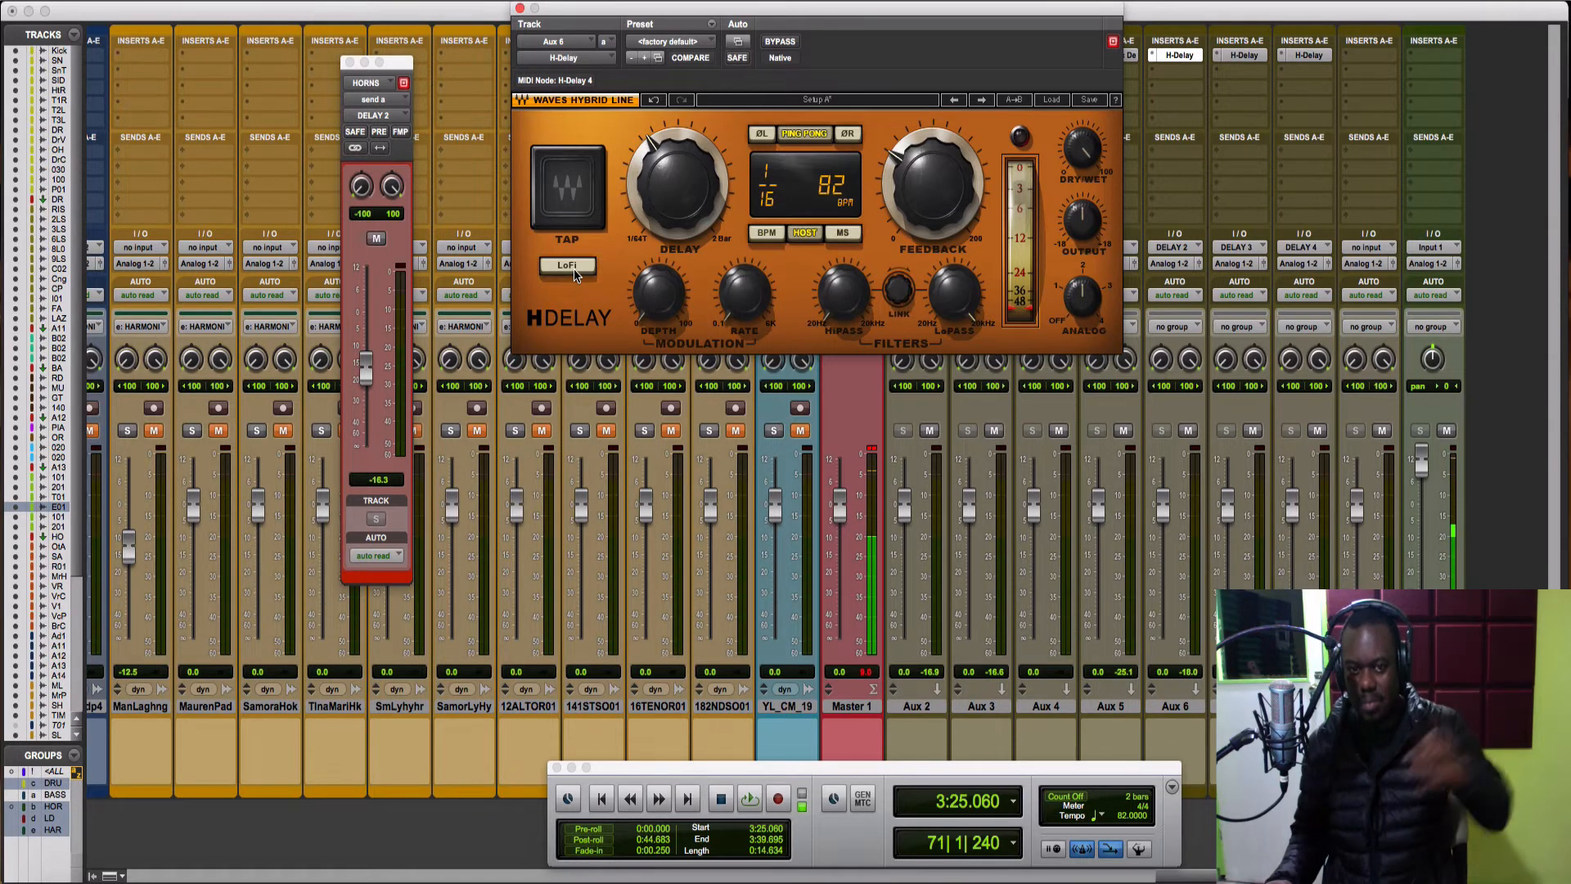
key(space)
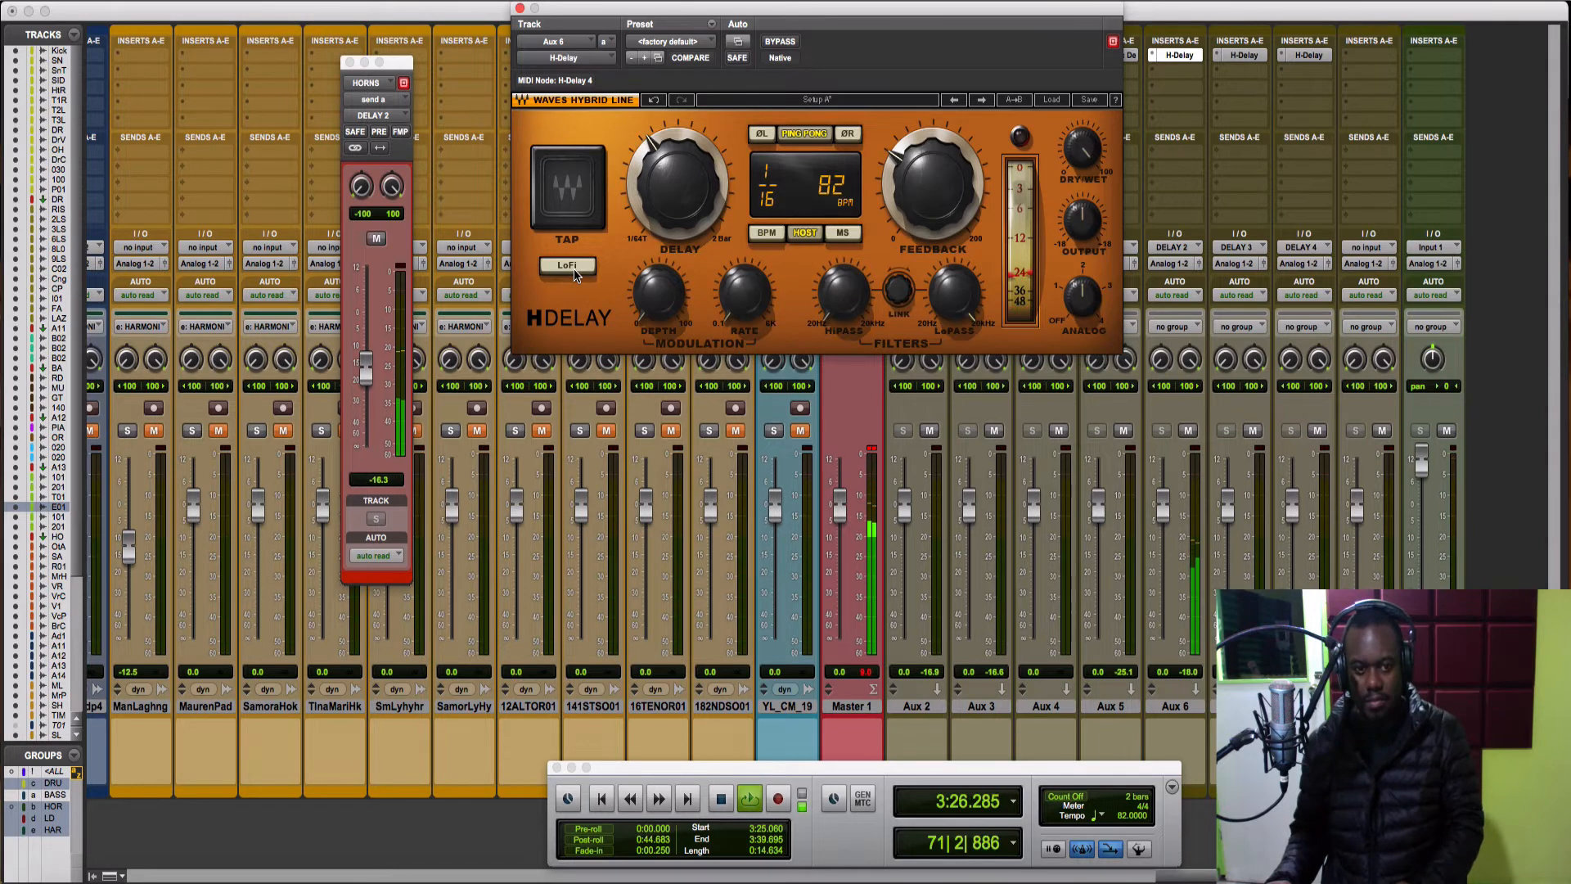
key(space)
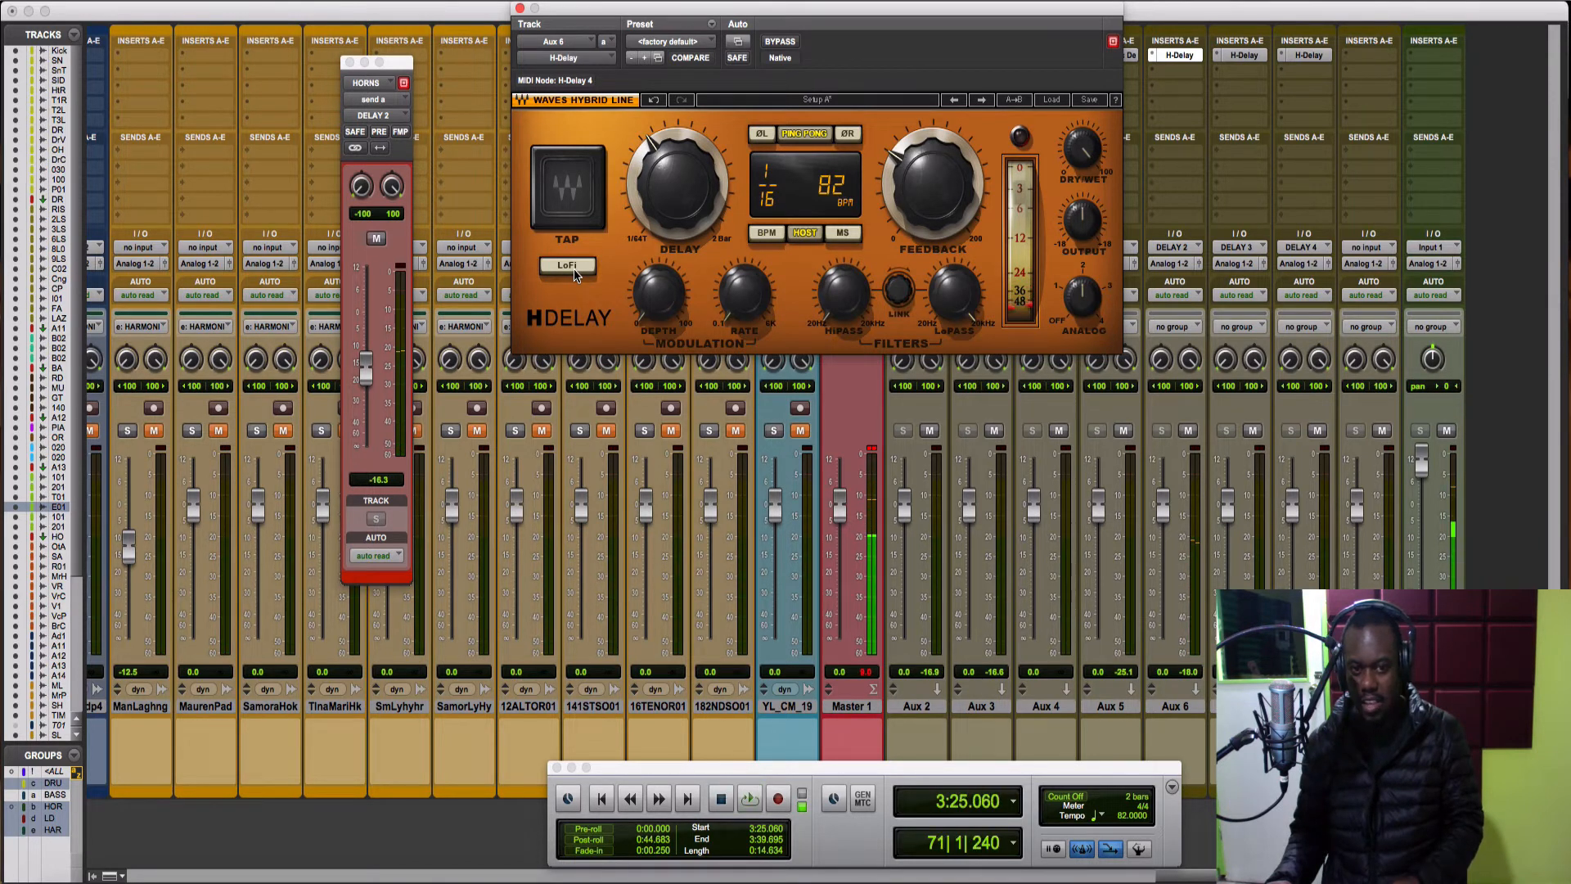
key(space)
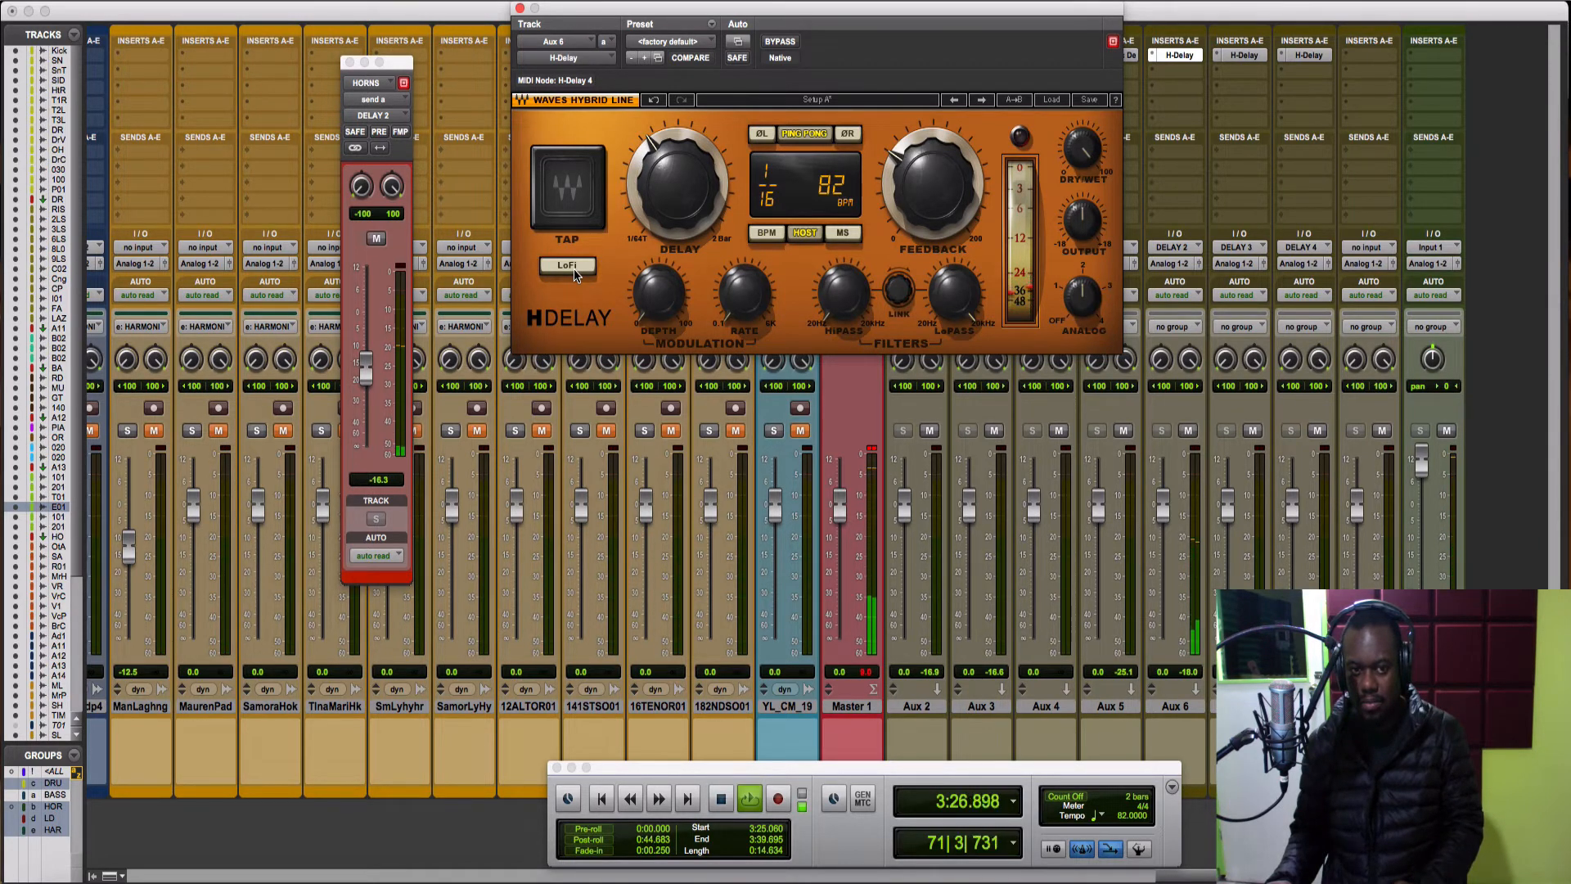
key(space)
key(space)
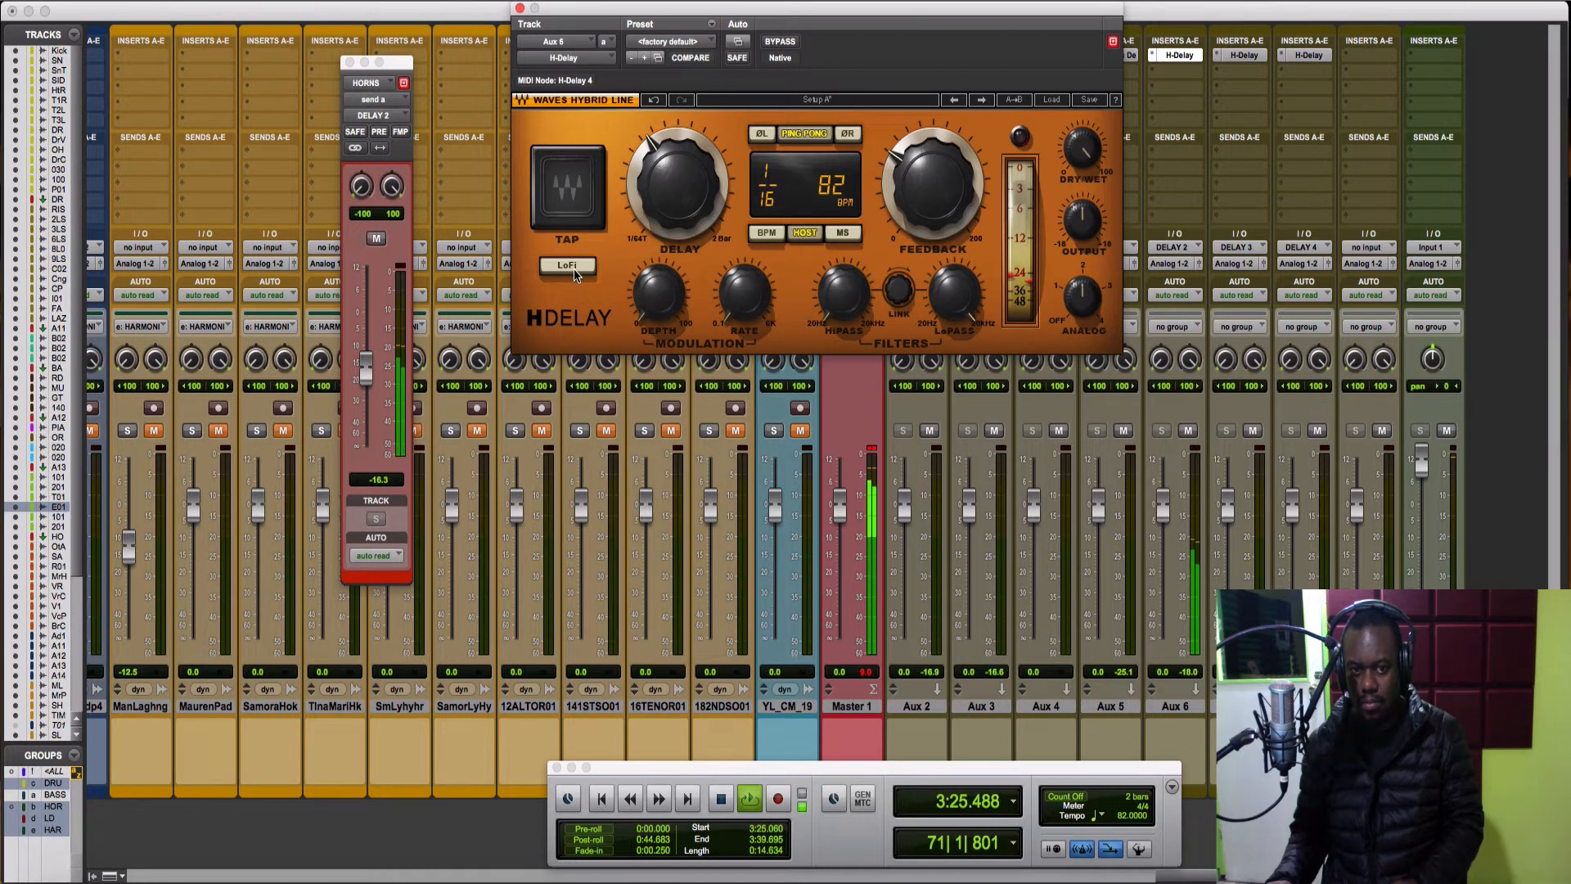
key(space)
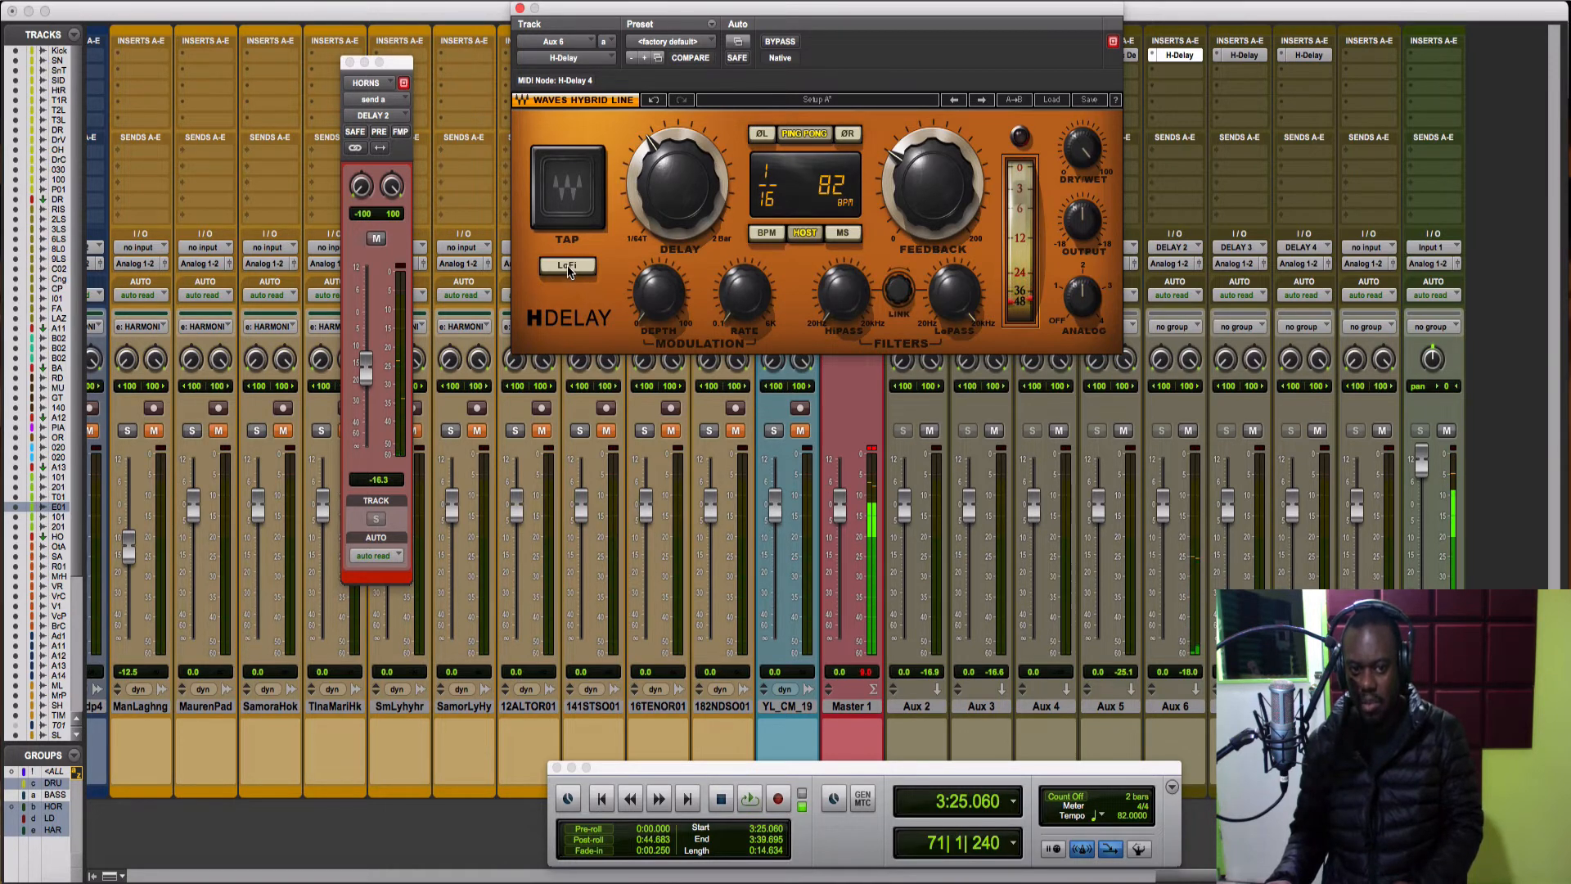
key(space)
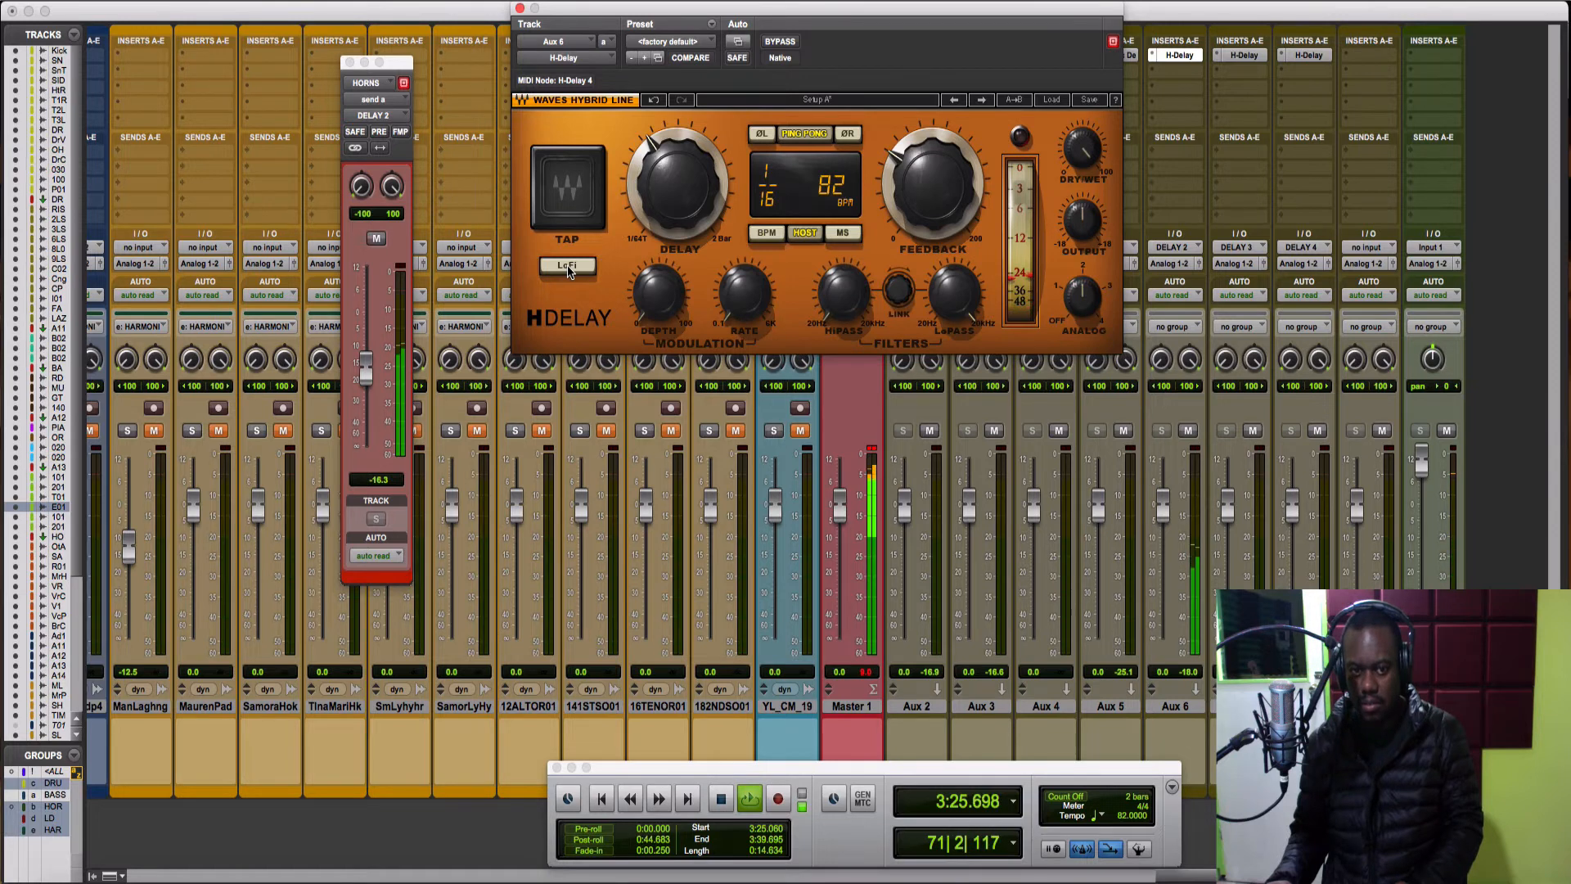
click(567, 267)
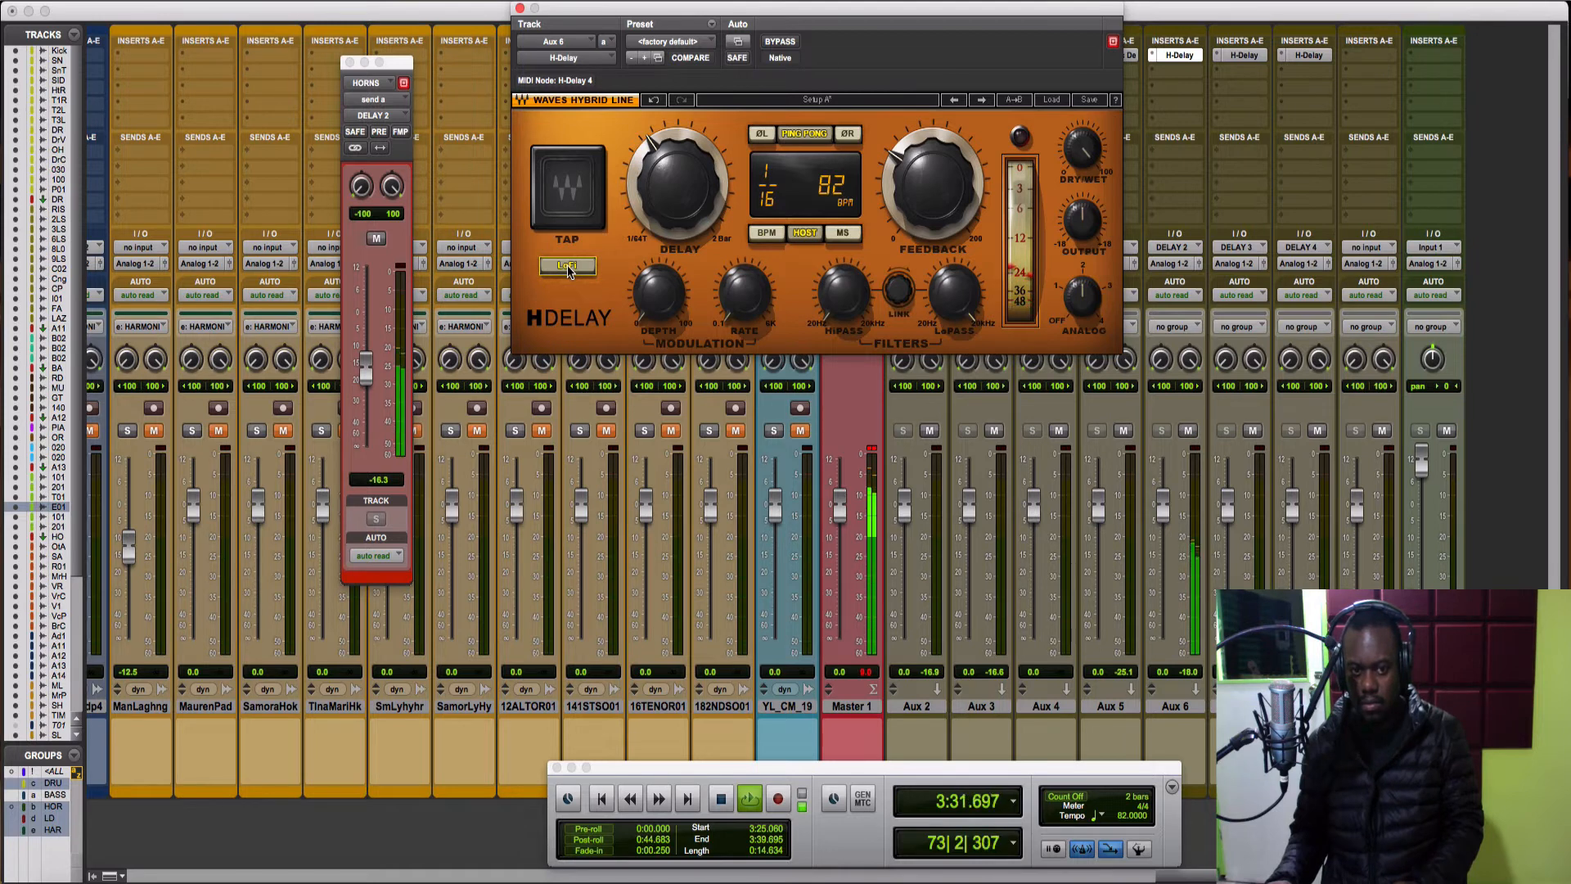
key(space)
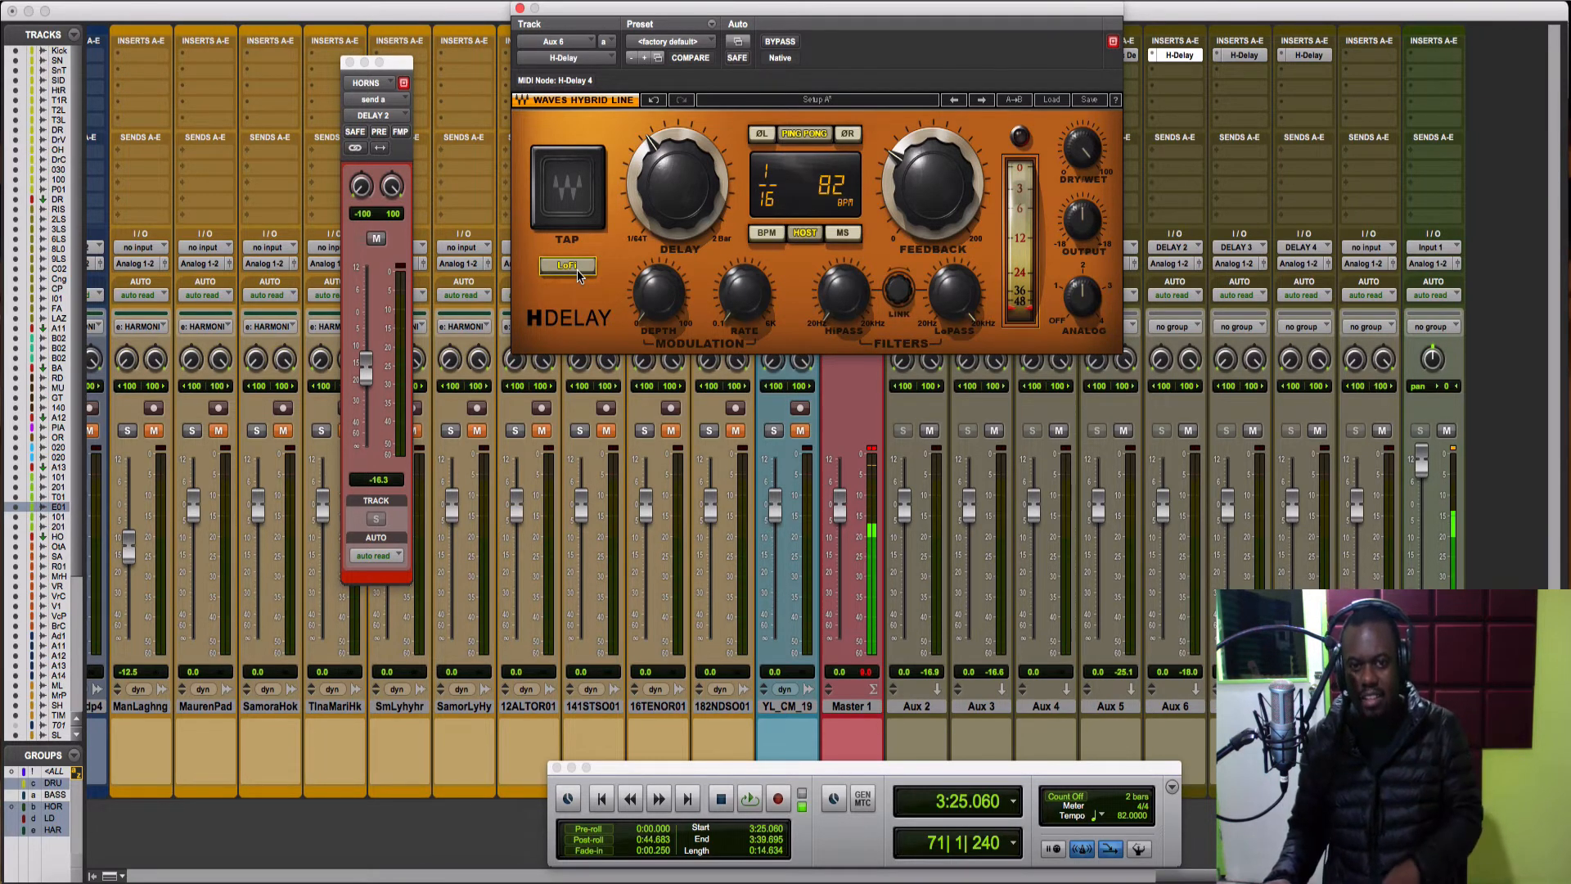
Replay the horns through H-Delay with LoFi on, stop playback, and close the plug-in
key(space)
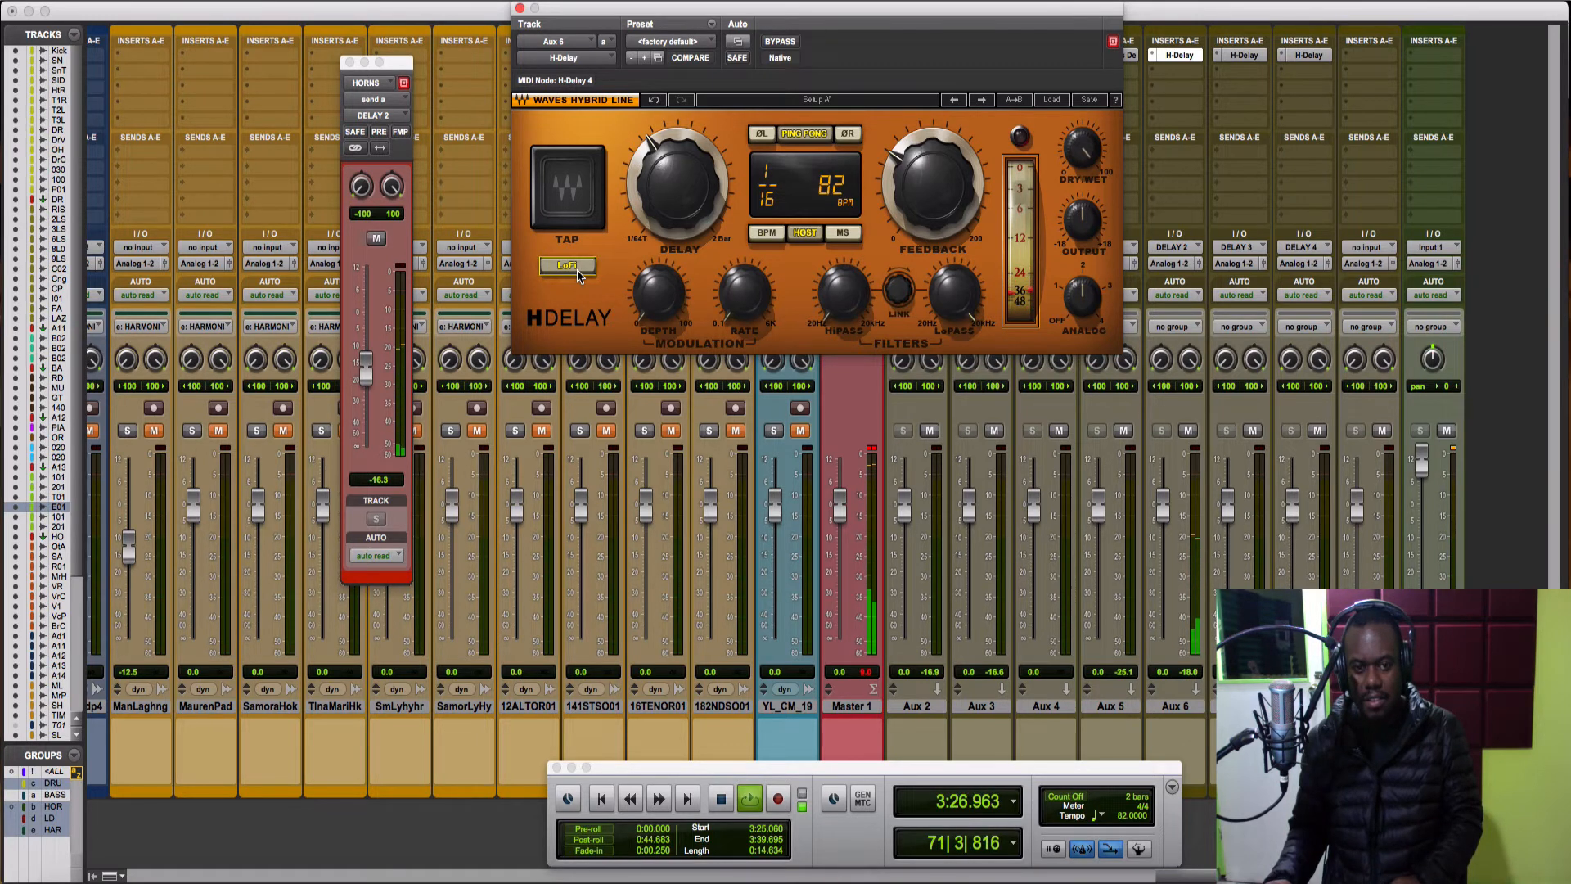
key(space)
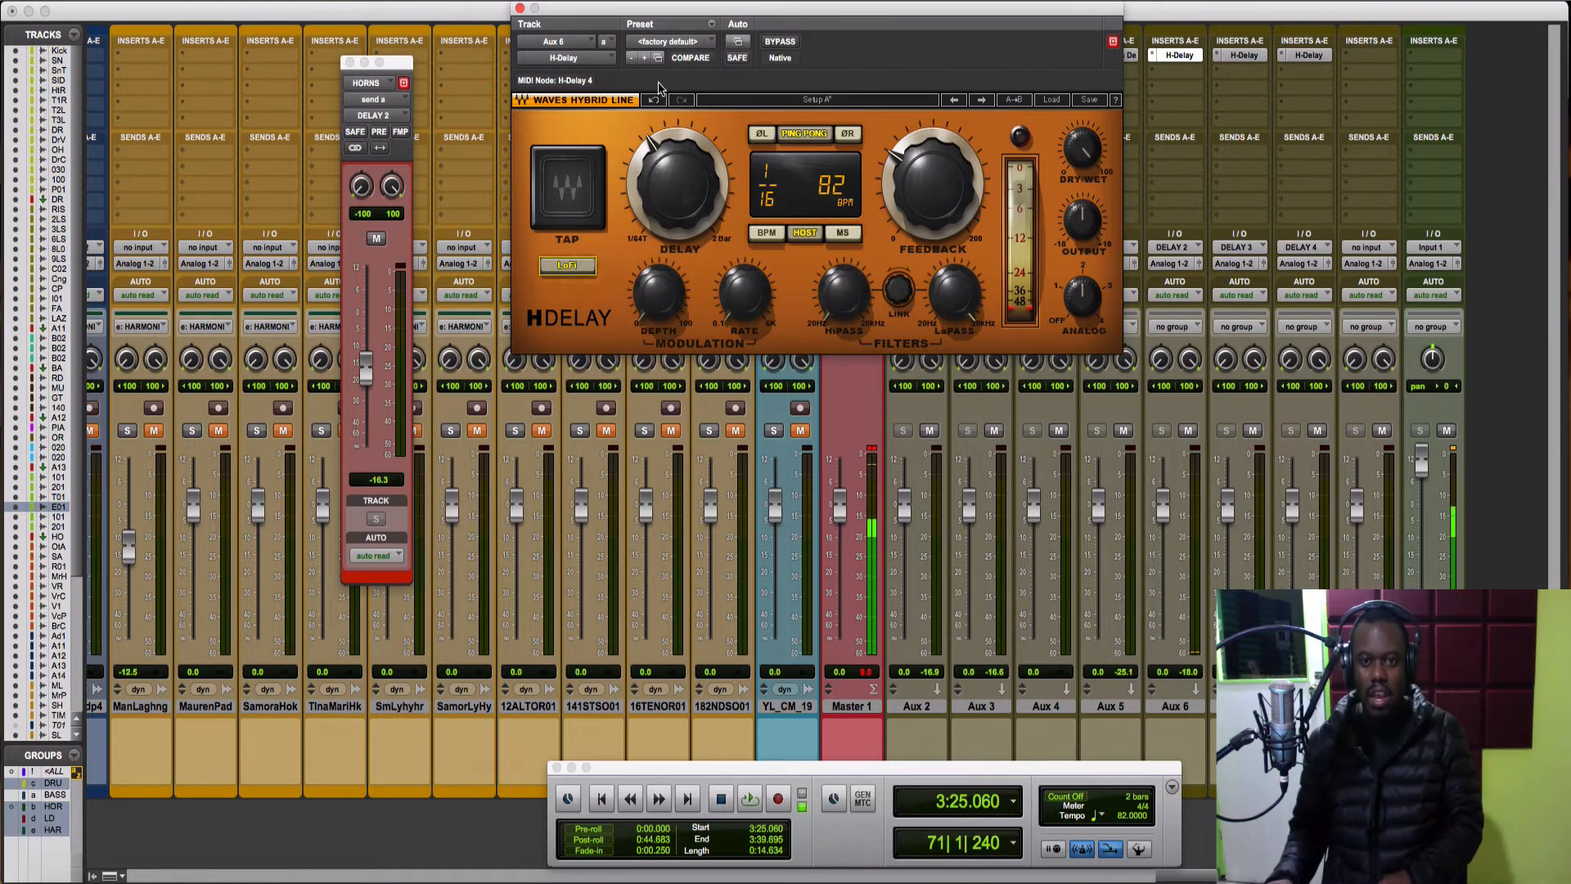
click(520, 8)
Check the HORNS track's sends and open the Dynamic Delay on Aux 5, which receives DELAY 1
scroll(646, 274, left, 15)
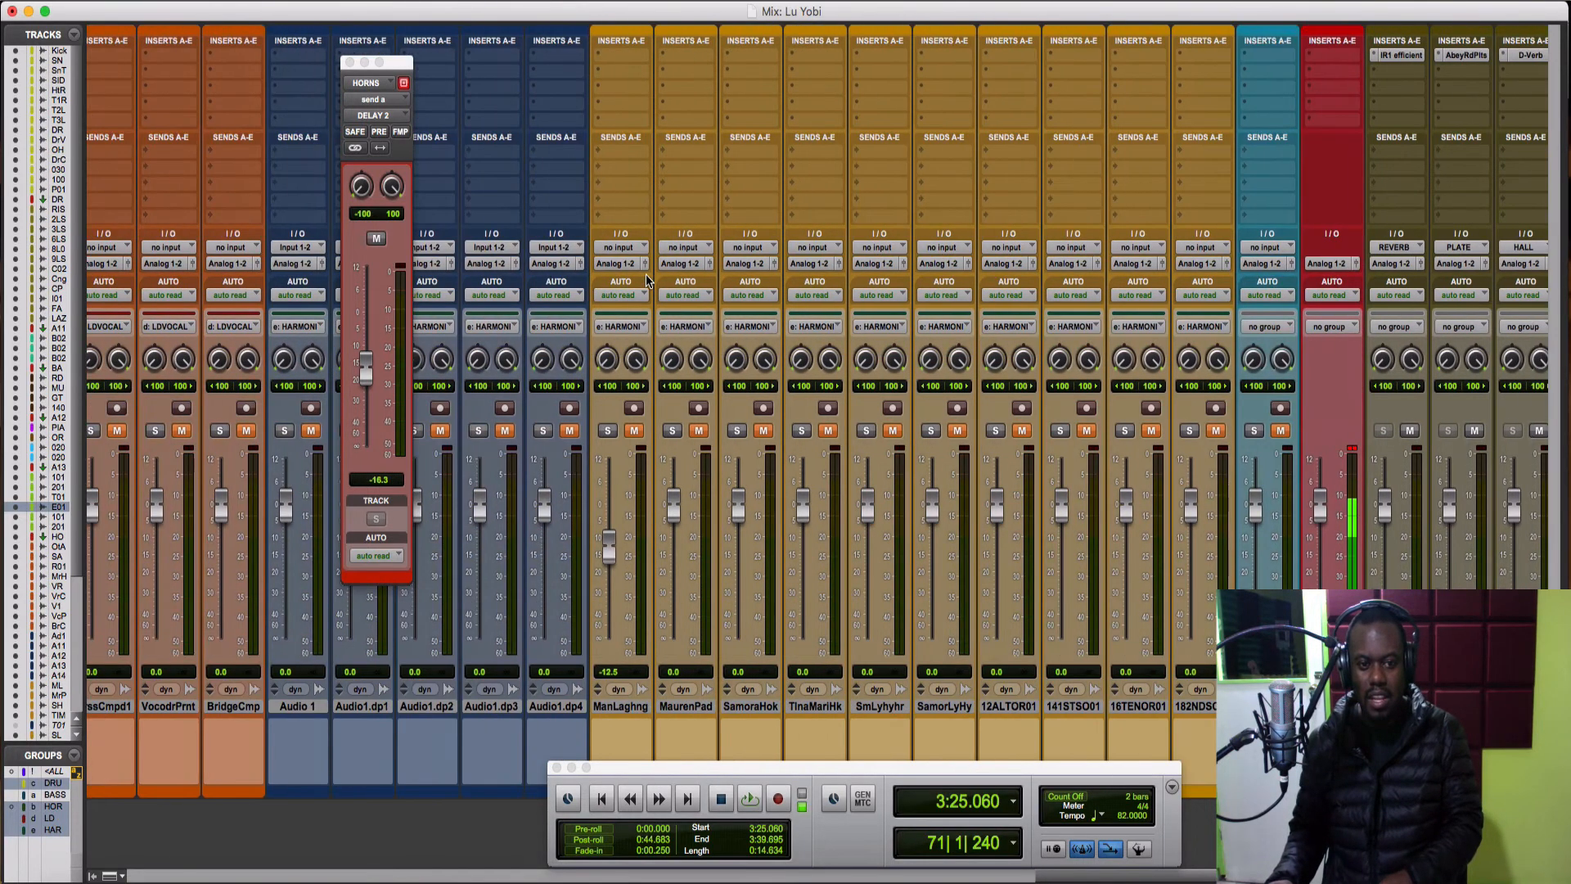
scroll(646, 273, left, 10)
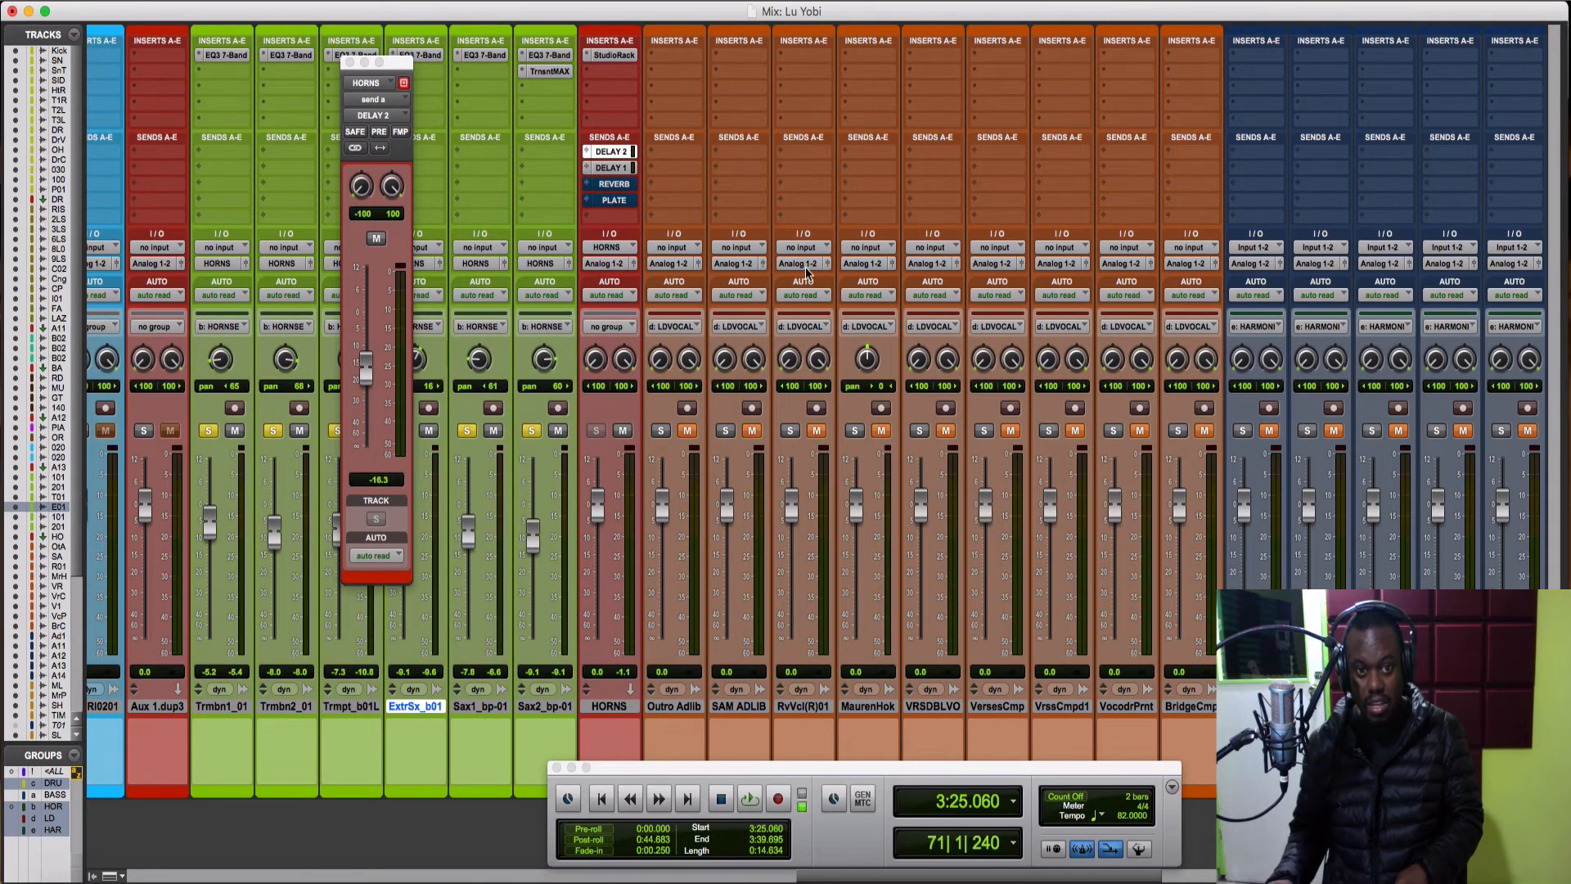
scroll(806, 272, right, 20)
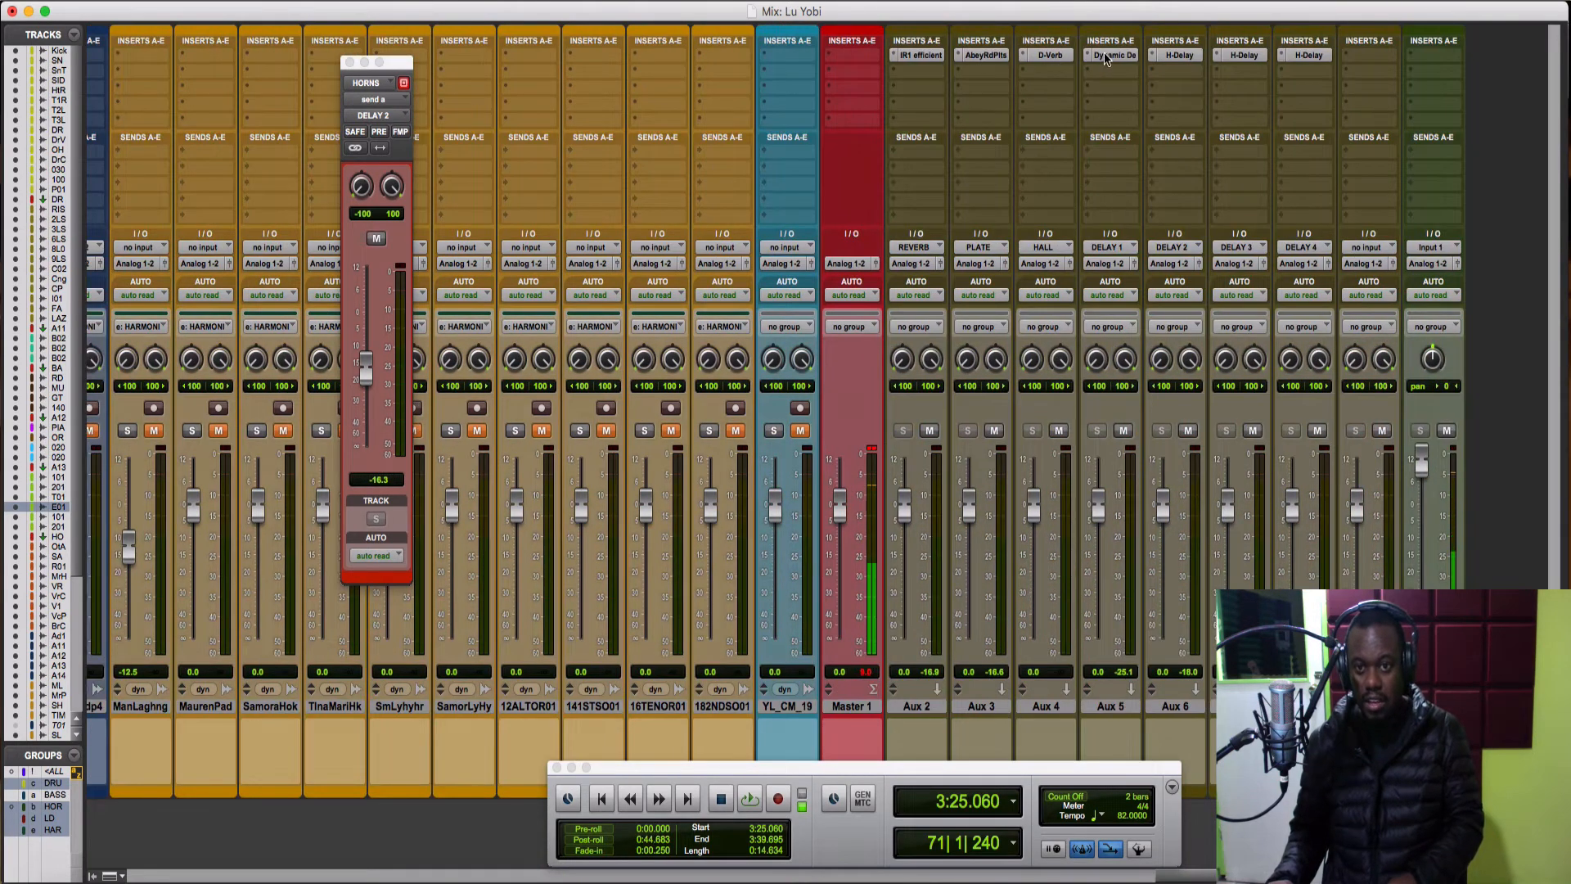
click(1110, 55)
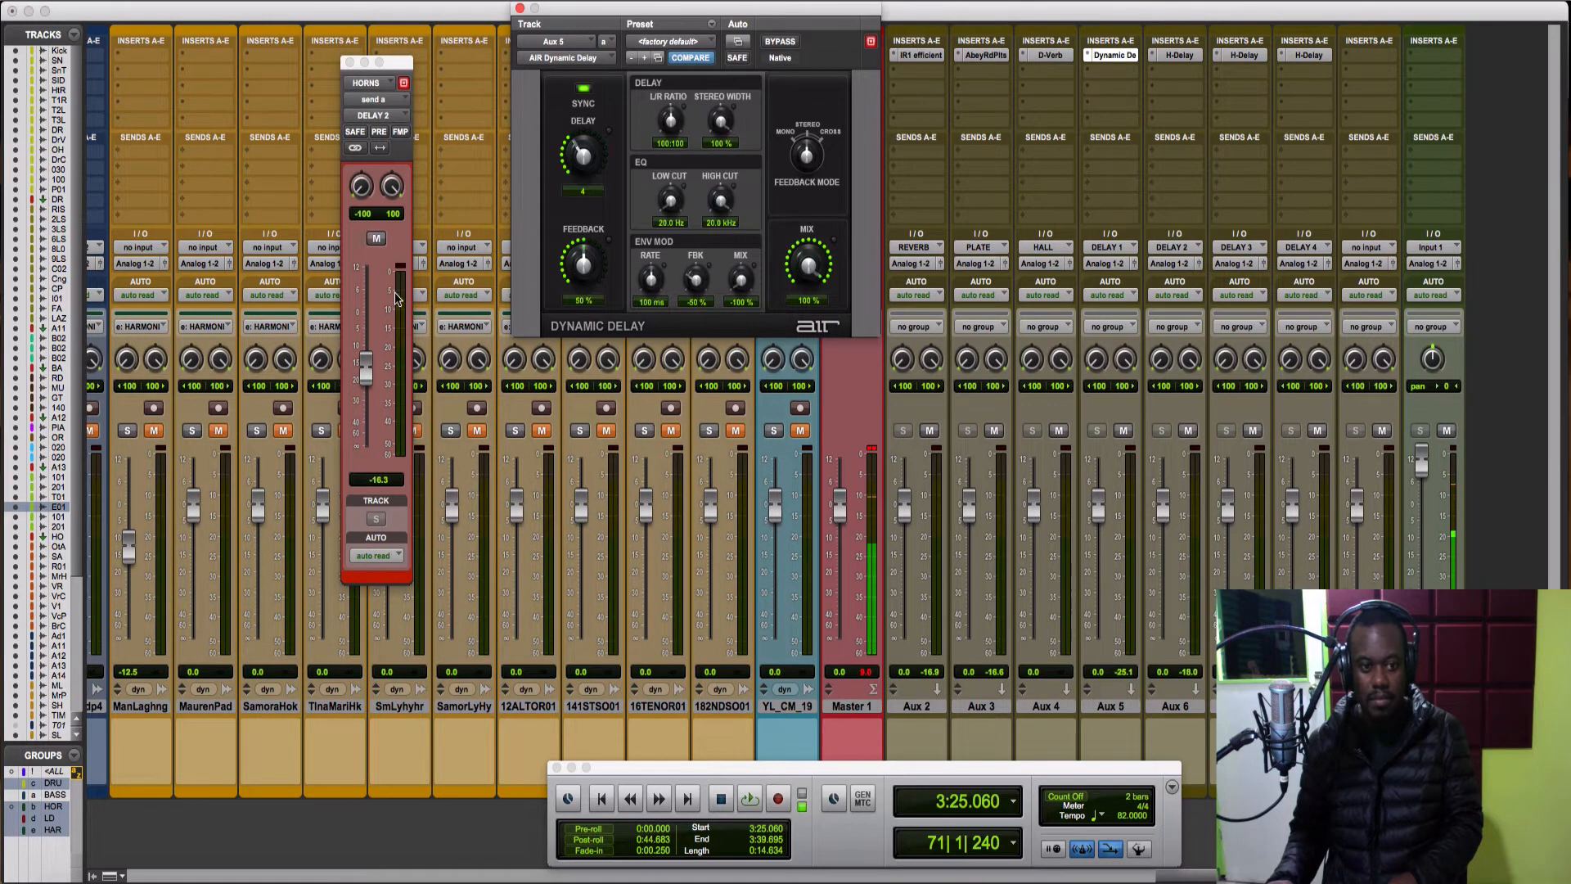
Play the horns and compare them with the HORNS track's DELAY 1 send muted and unmuted
key(space)
scroll(249, 302, left, 15)
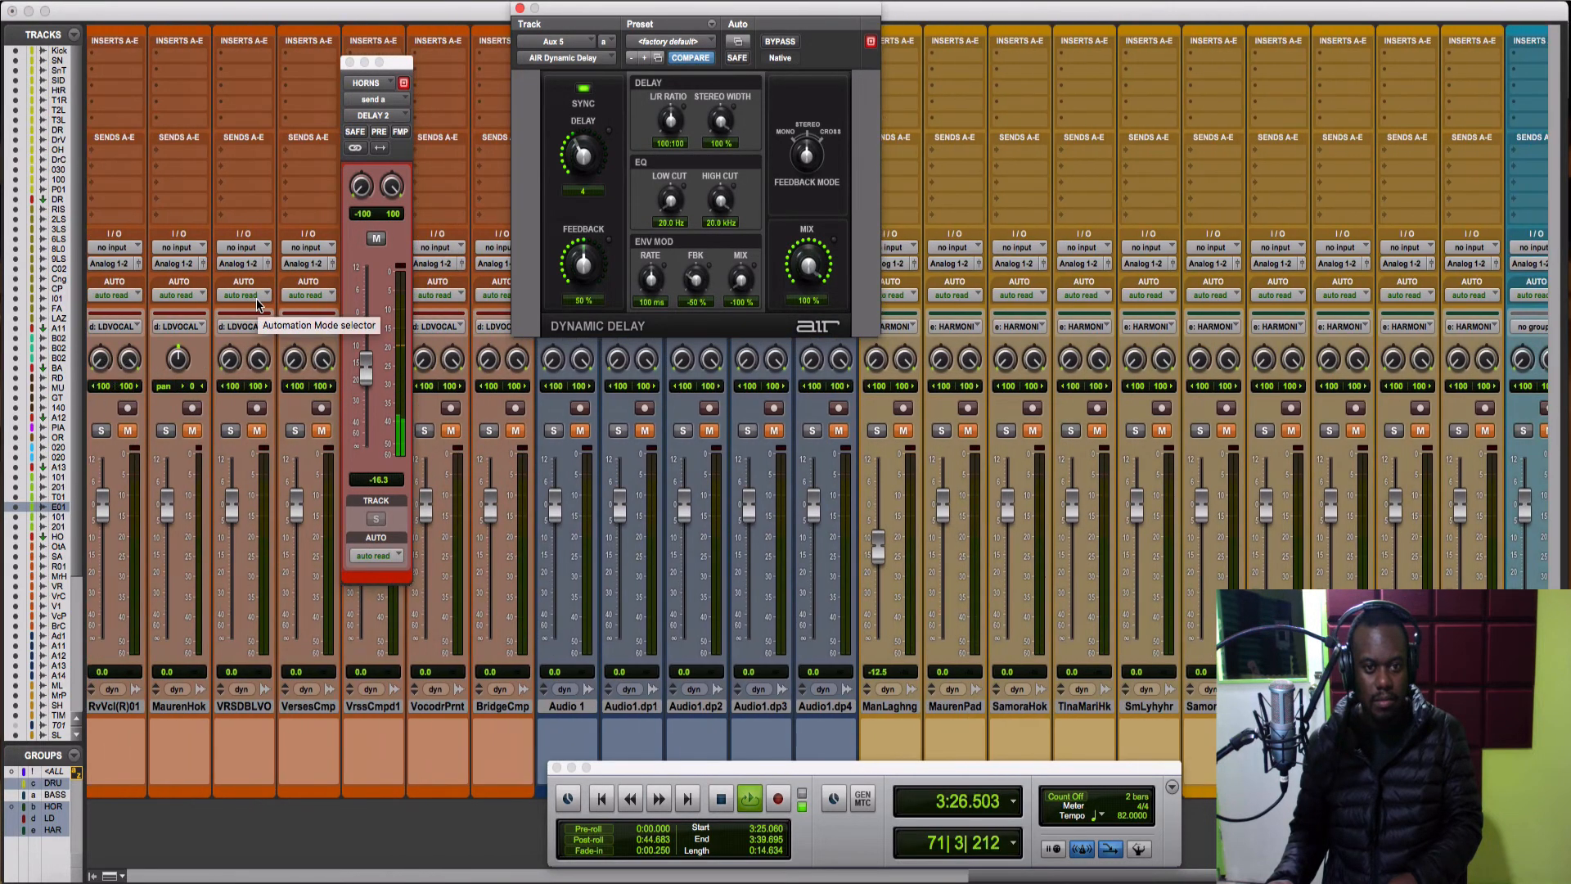
scroll(738, 377, left, 10)
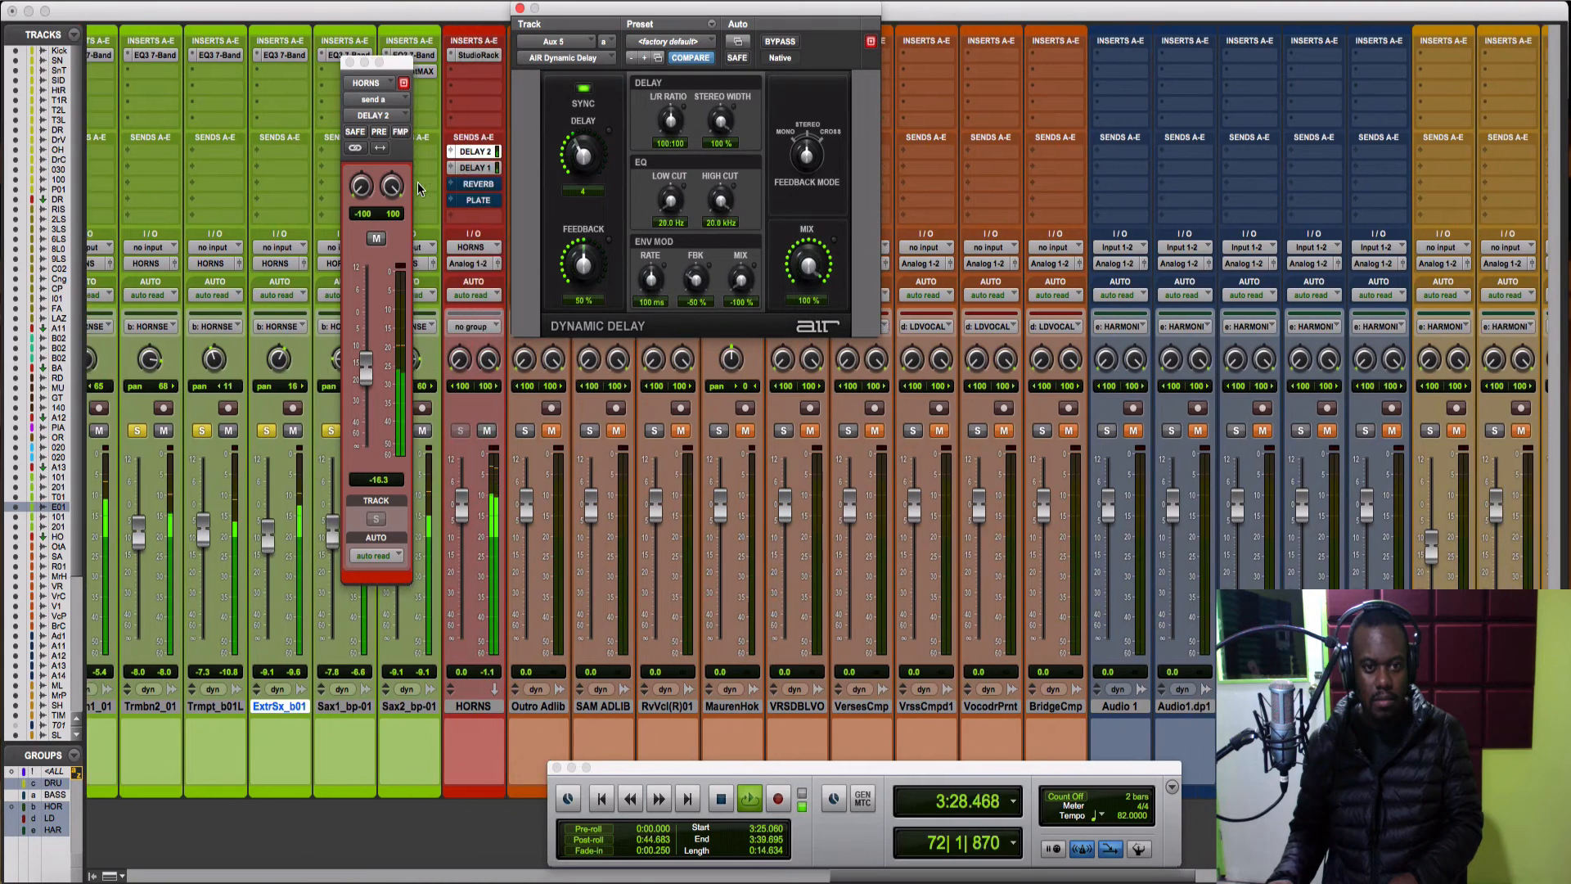
super+click(481, 170)
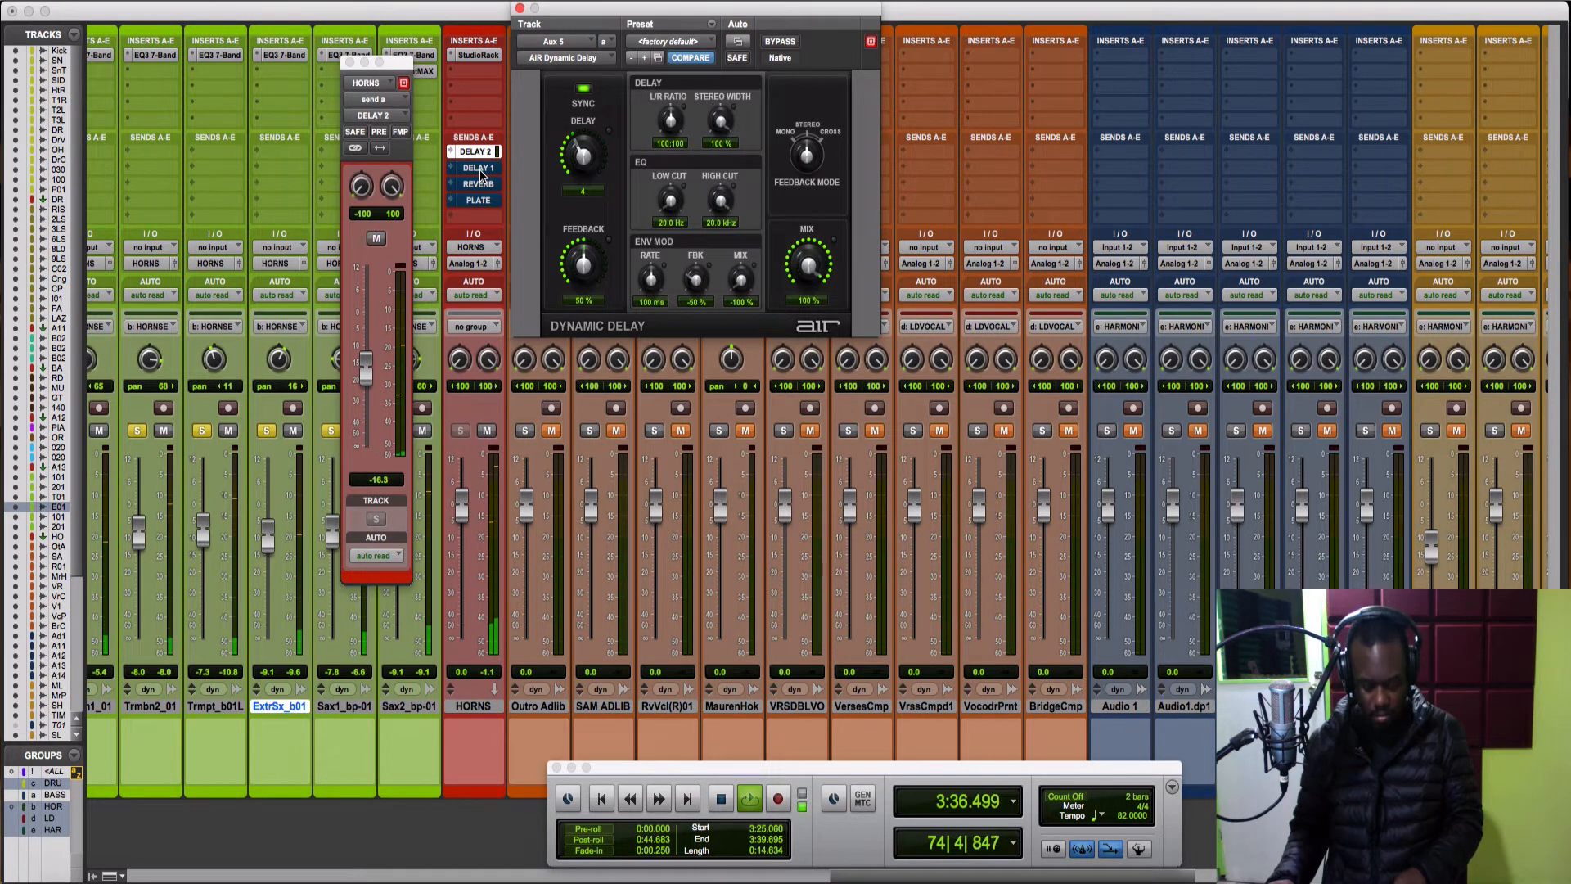
super+click(481, 170)
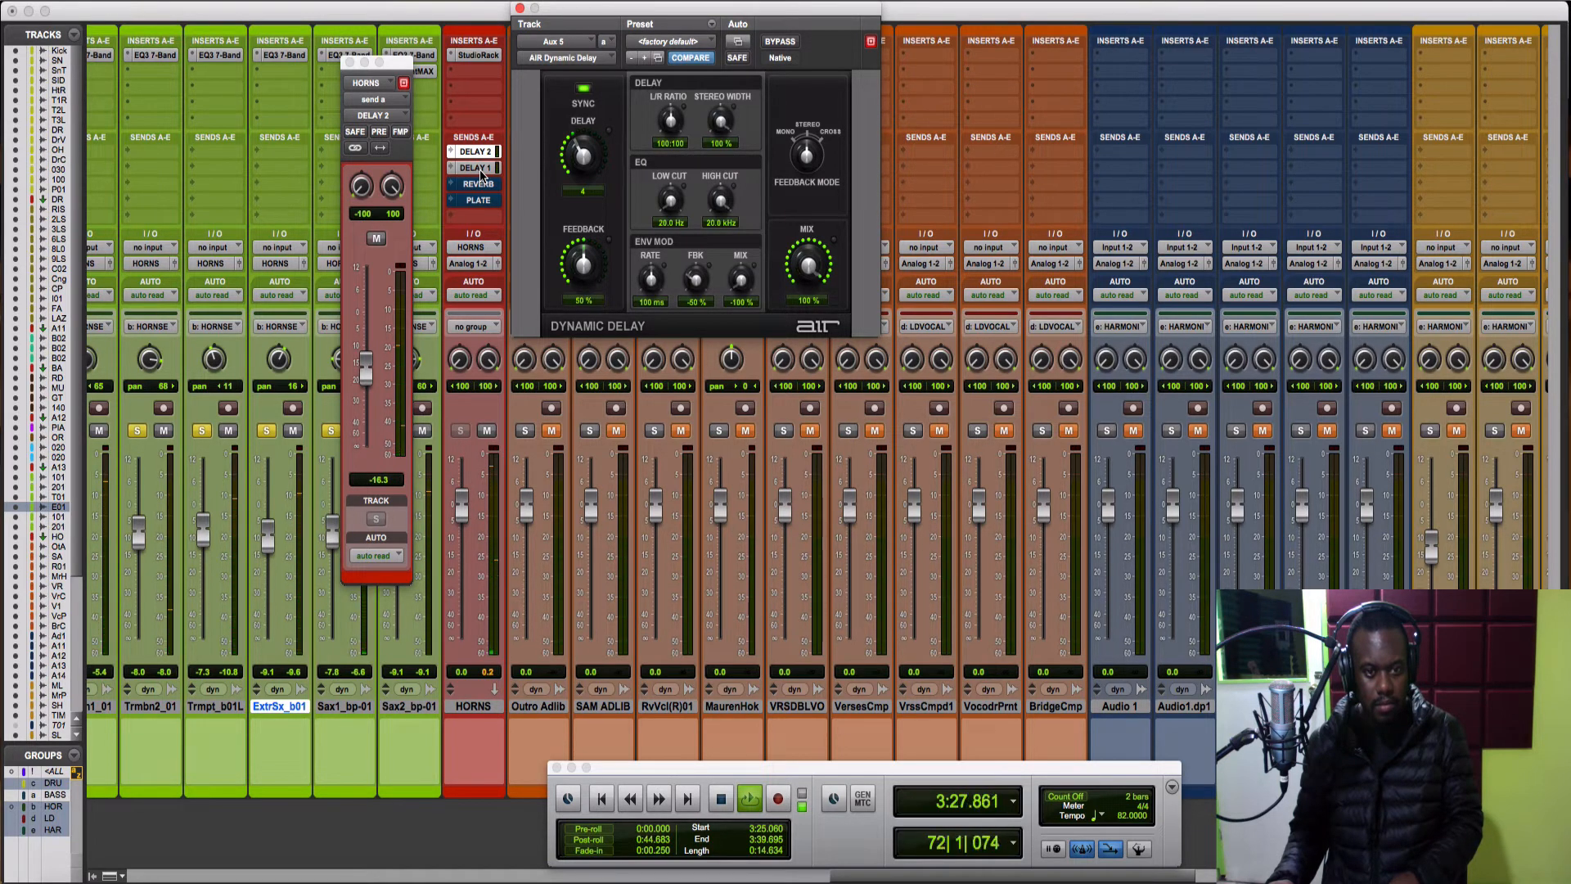
key(space)
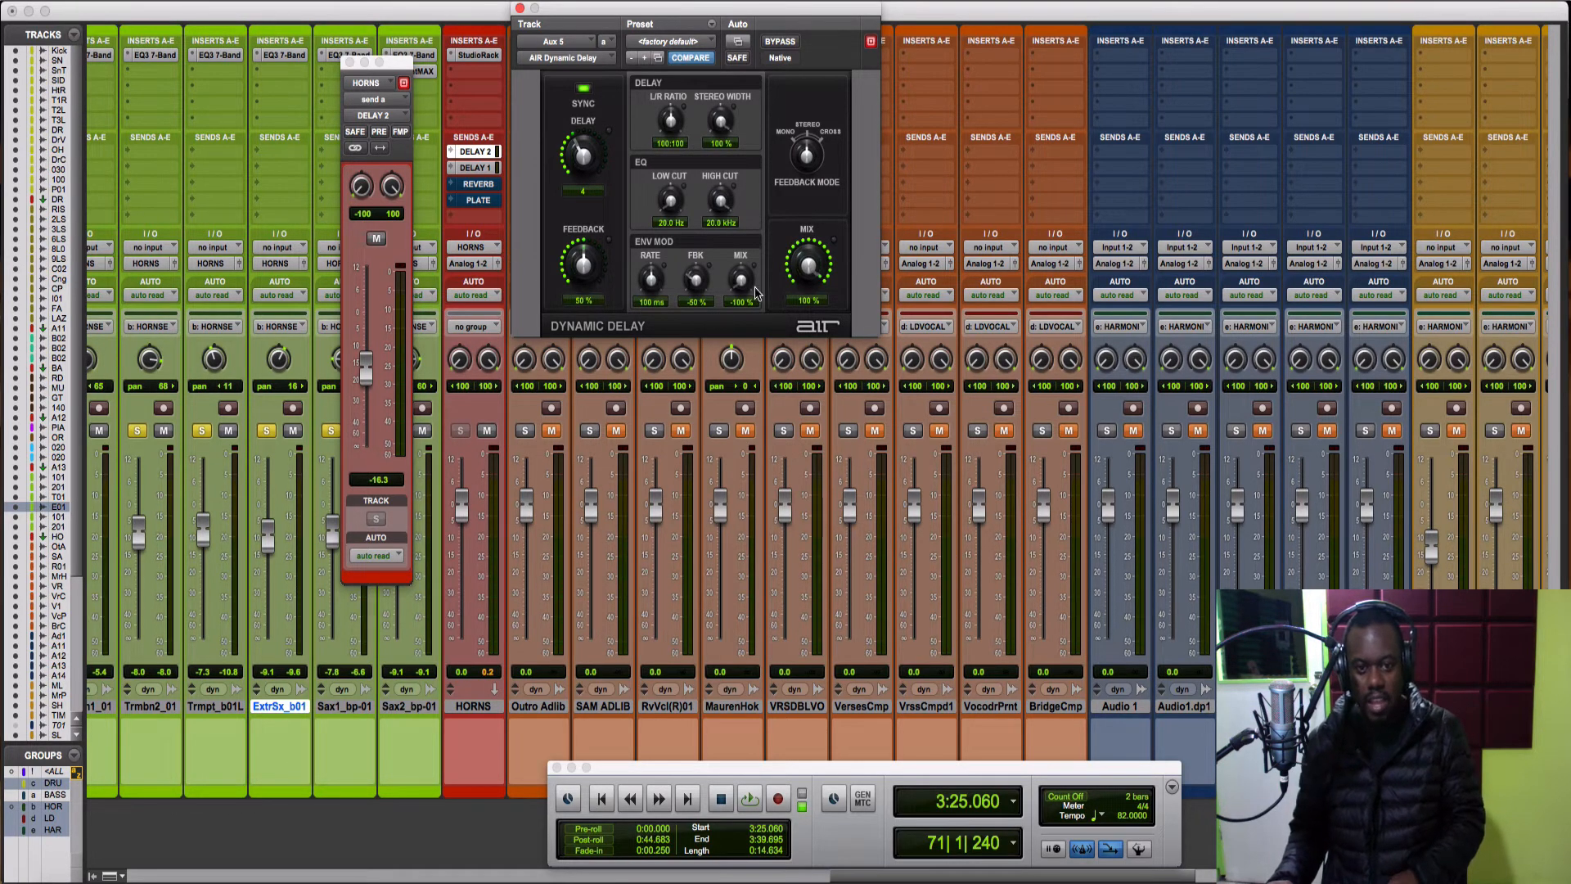
Replay the horns while checking the delay return levels, and close the Dynamic Delay and DELAY 2 send windows
key(space)
scroll(1103, 324, right, 15)
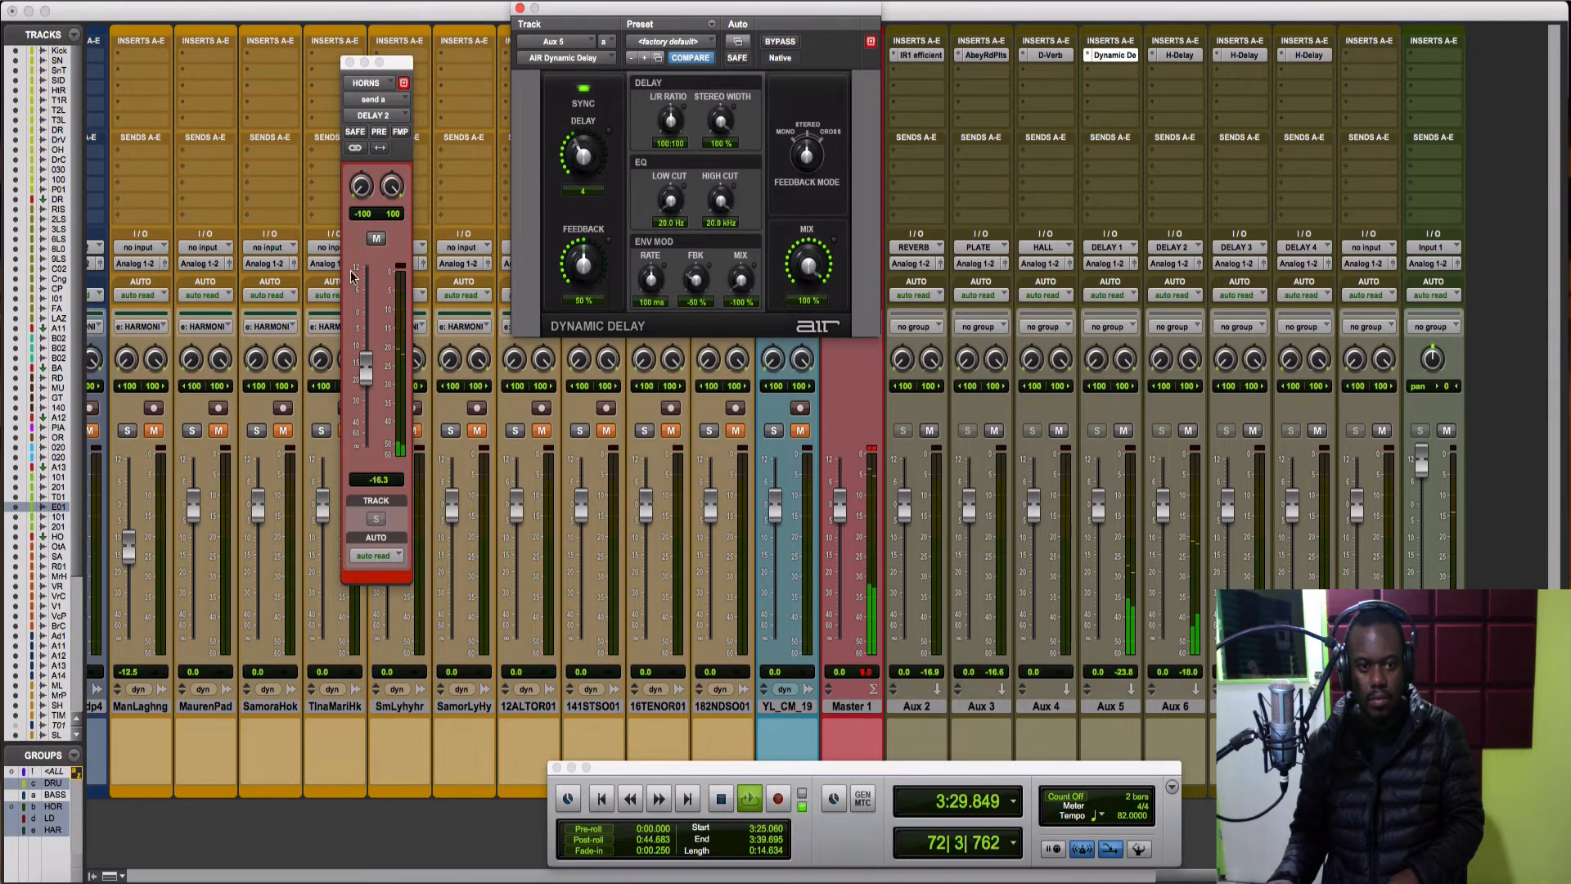
key(space)
scroll(559, 248, left, 15)
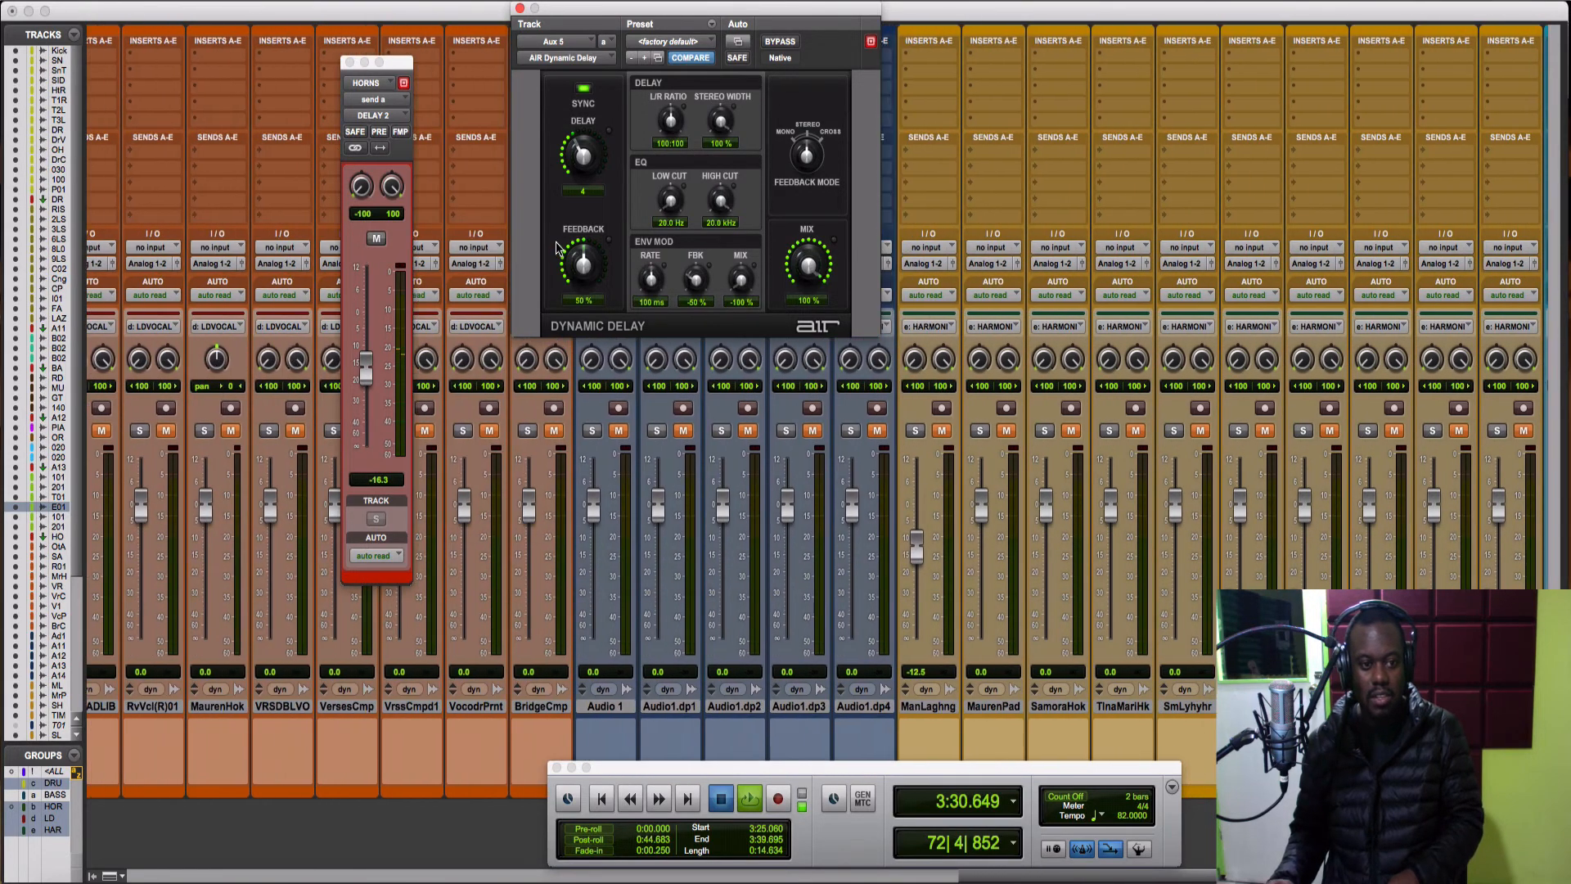
scroll(556, 247, left, 10)
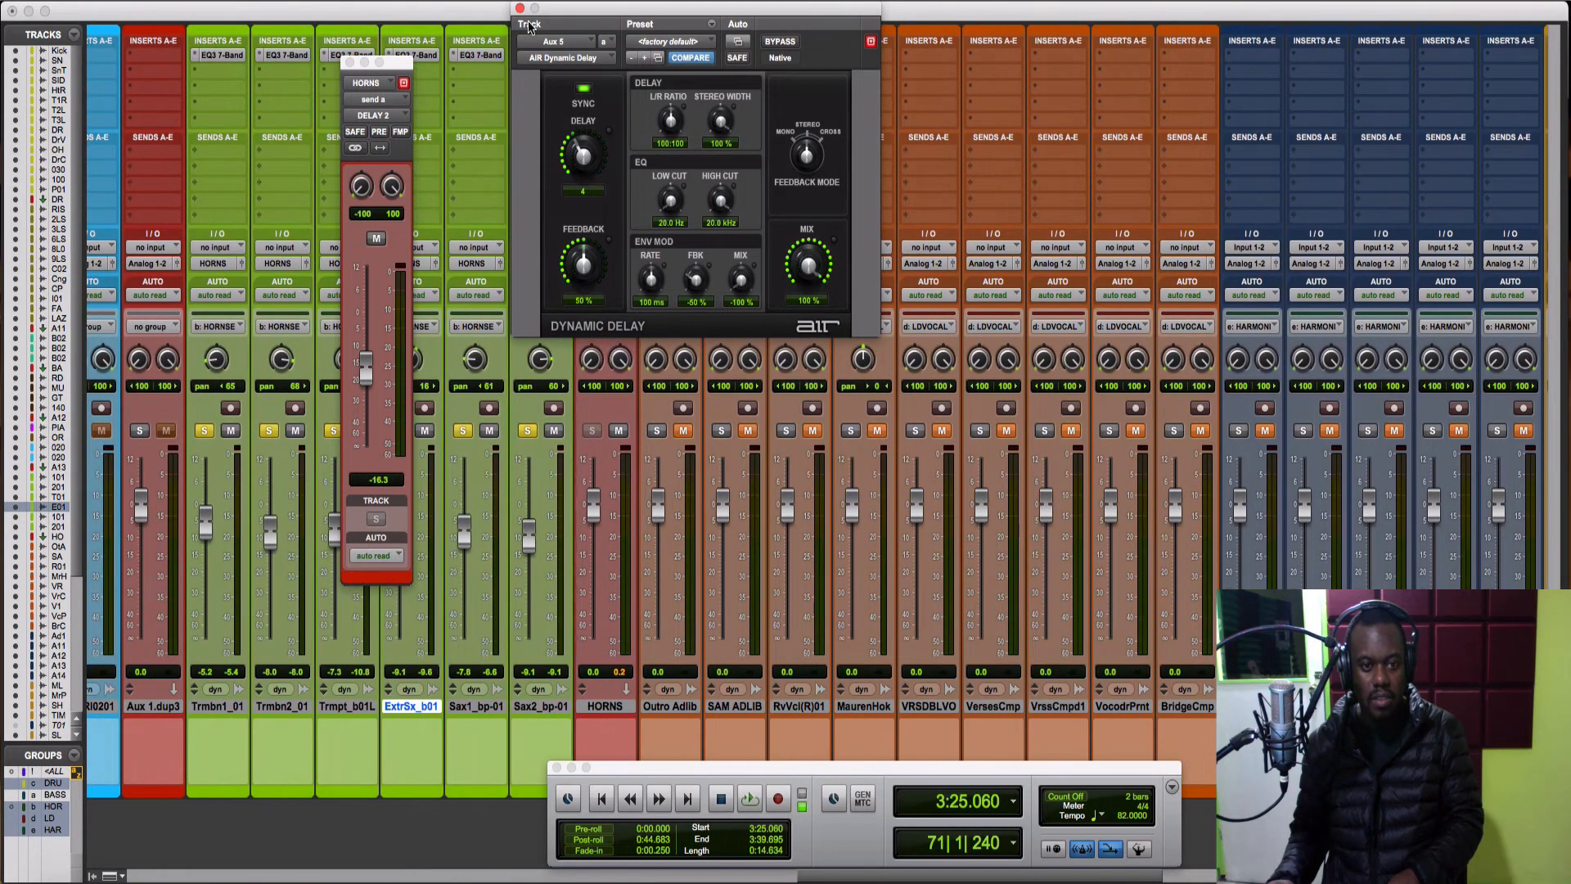
click(521, 8)
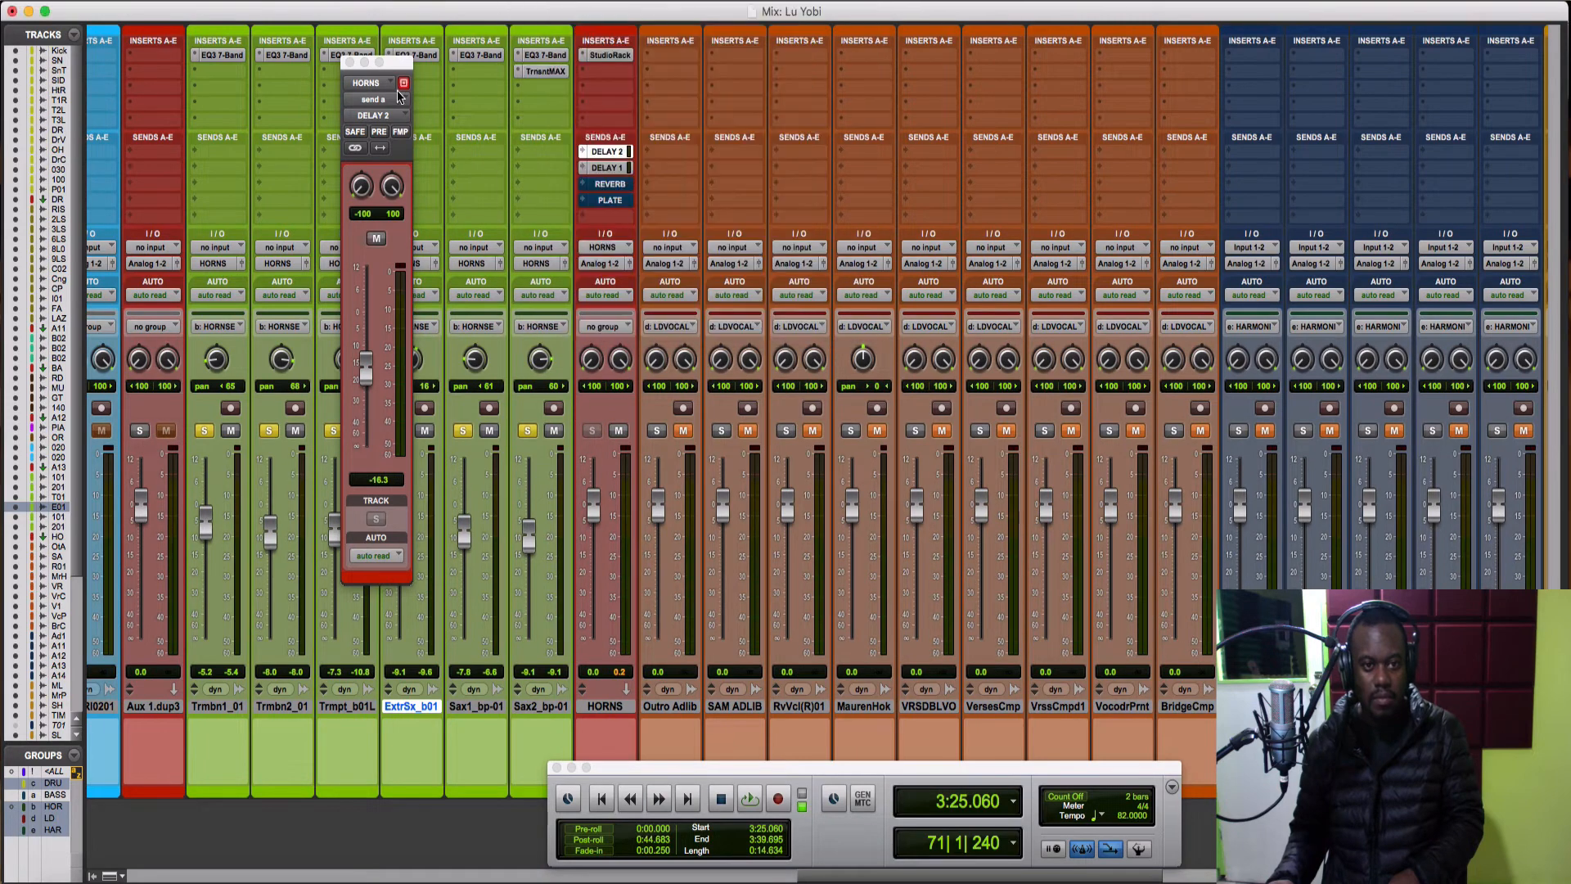
click(350, 63)
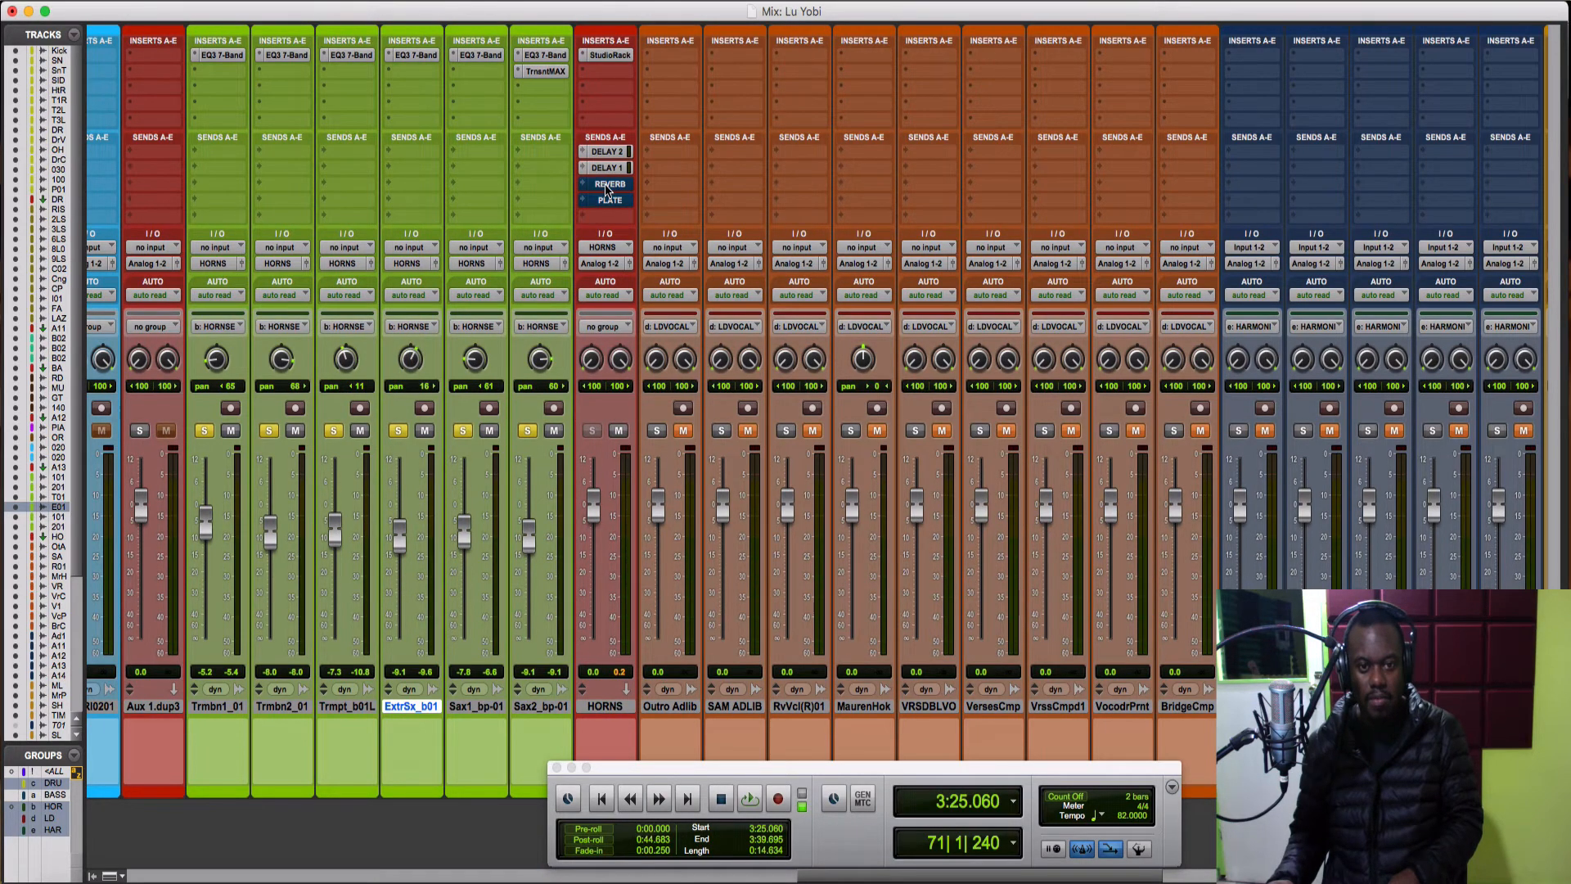
Unmute and open the HORNS track's REVERB send, and audition the IR-1 efficient reverb on Aux 2
click(607, 185)
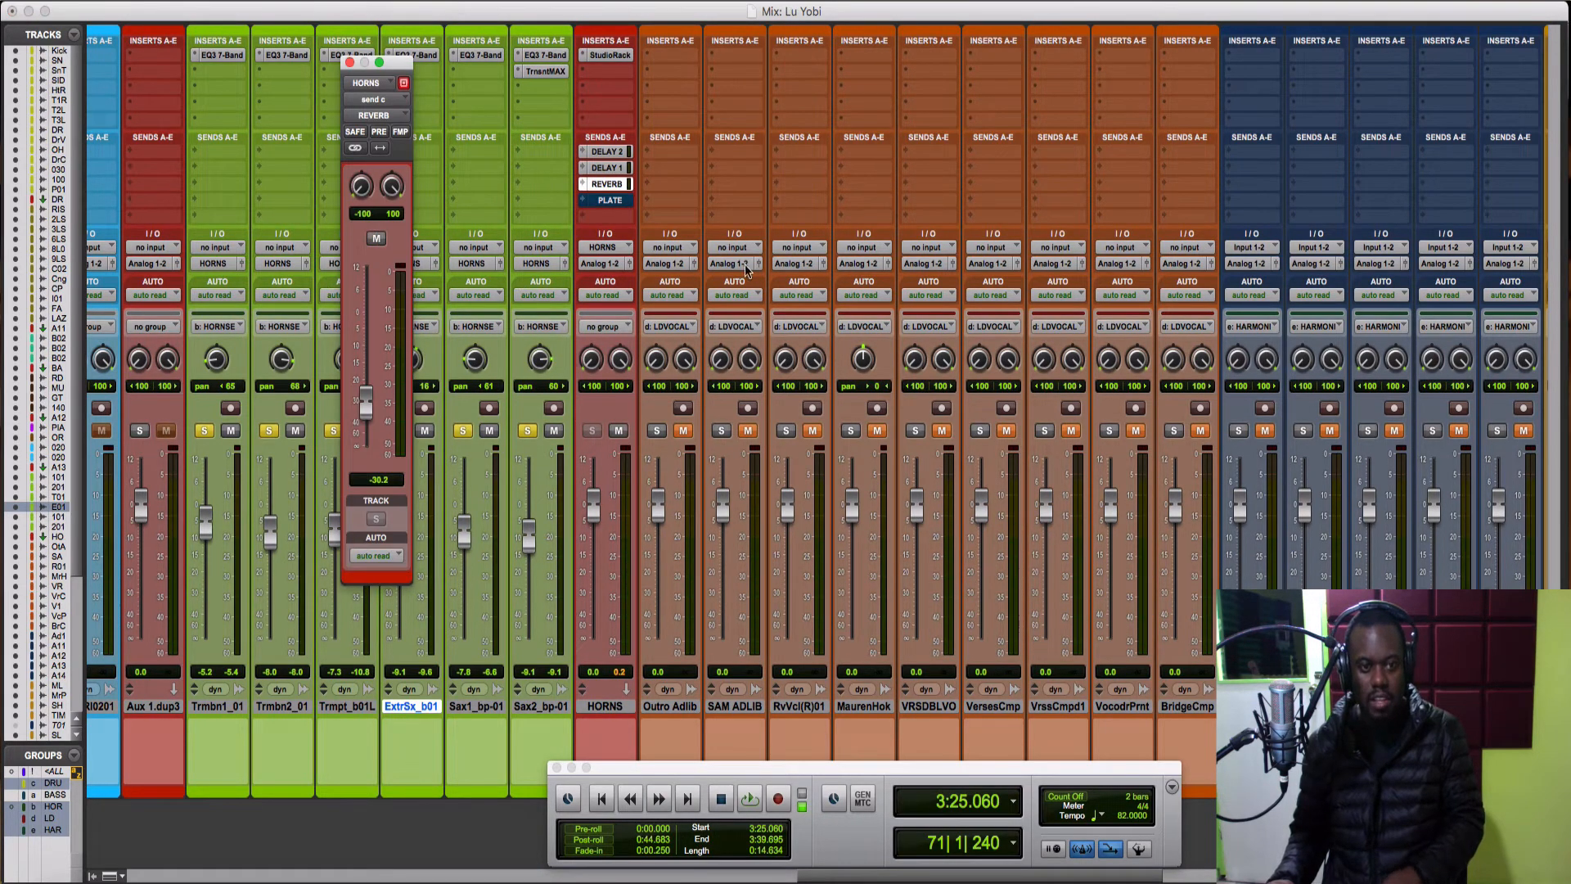
scroll(746, 269, right, 15)
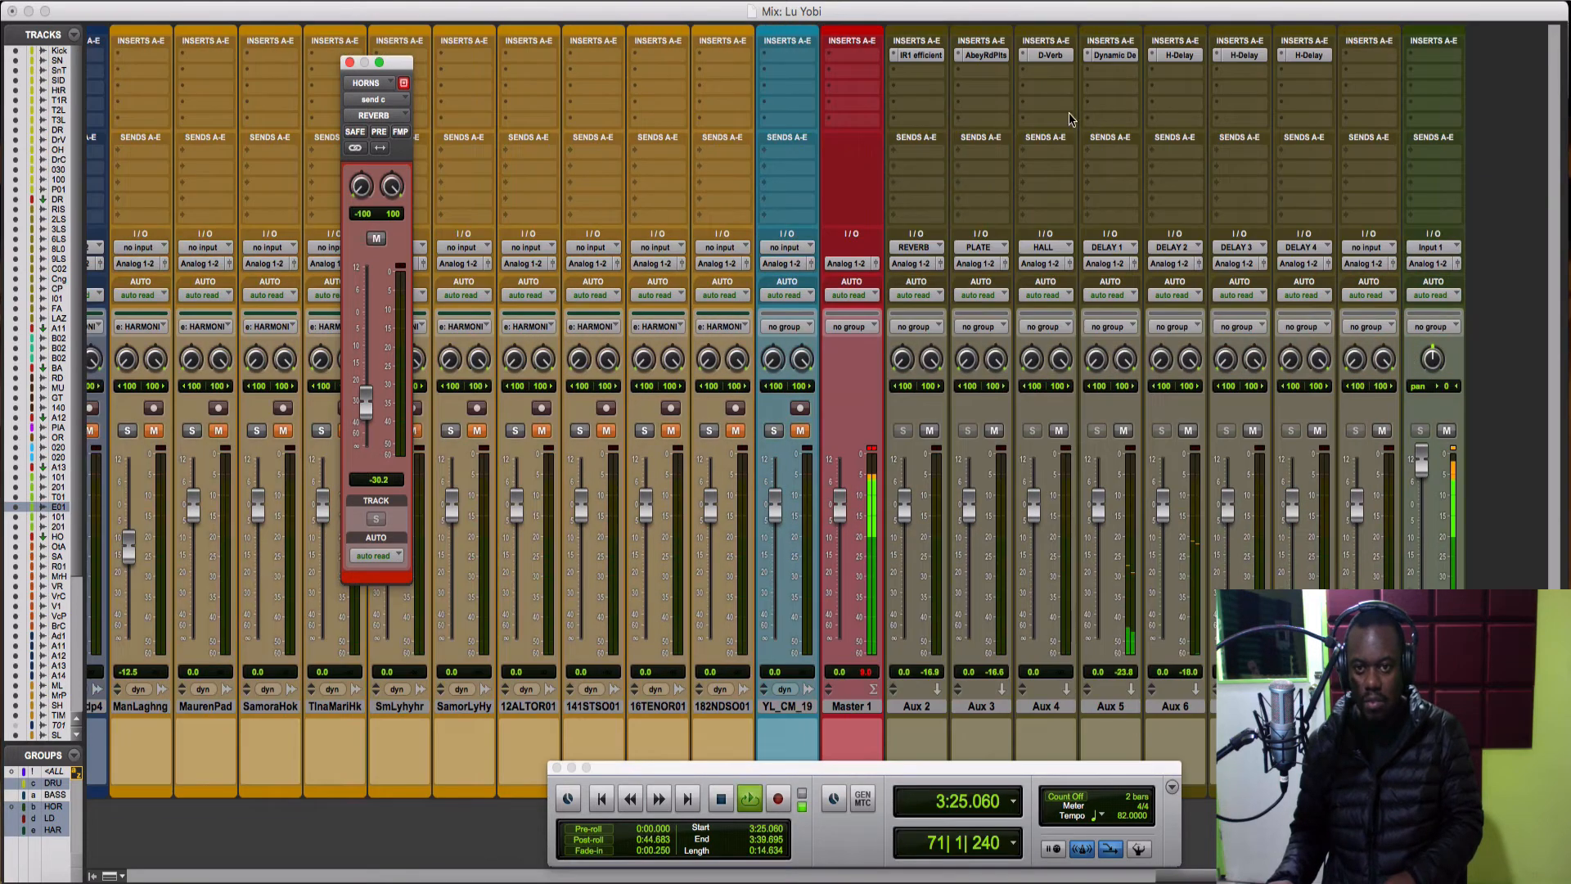
click(923, 56)
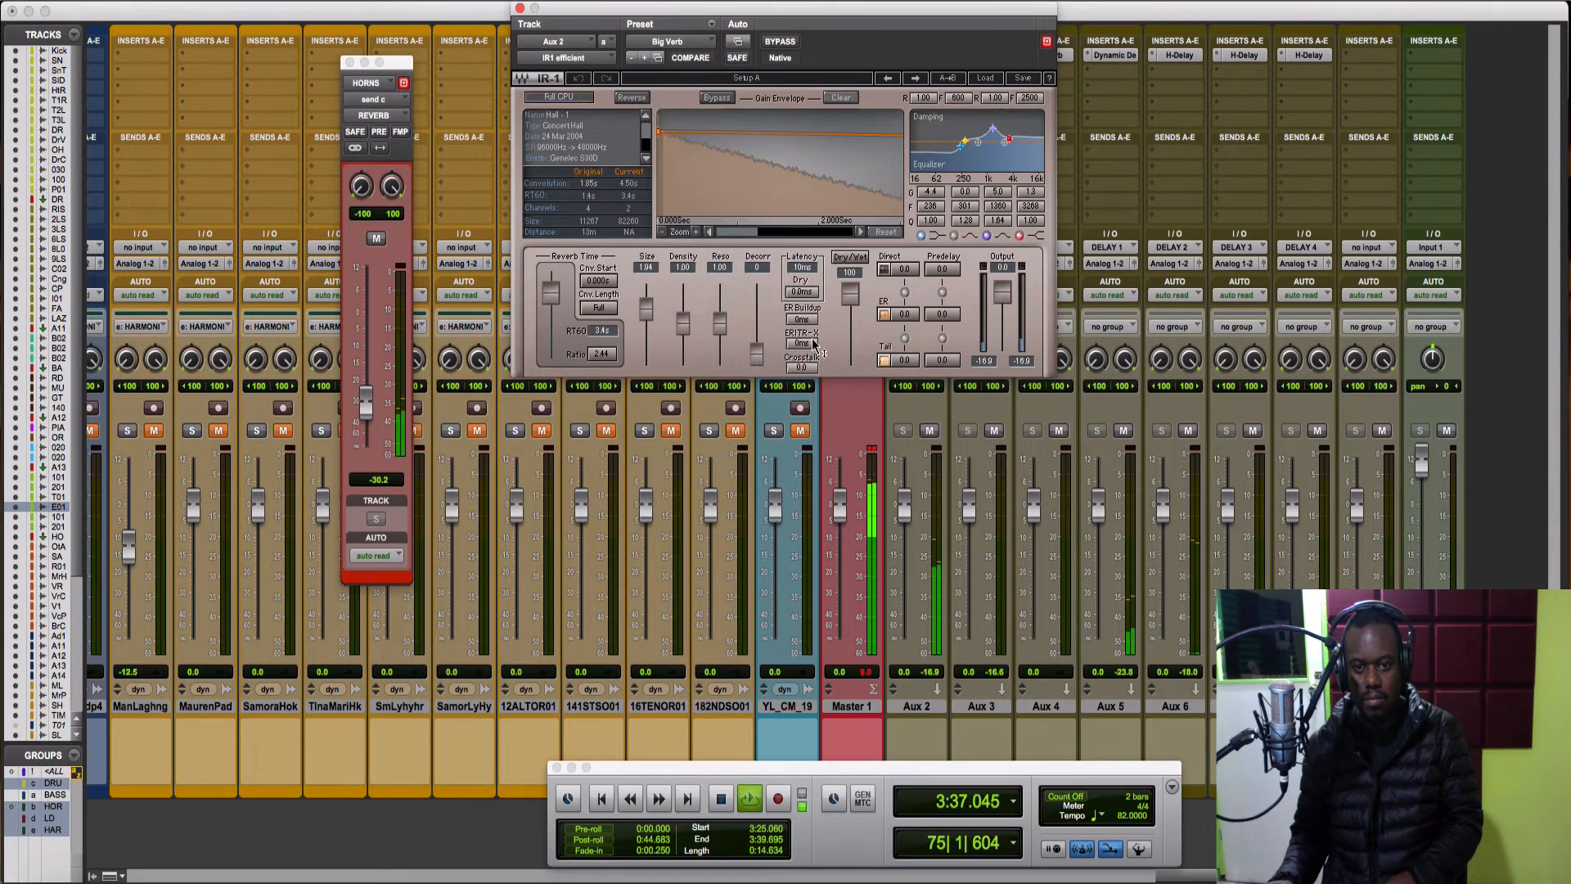
key(space)
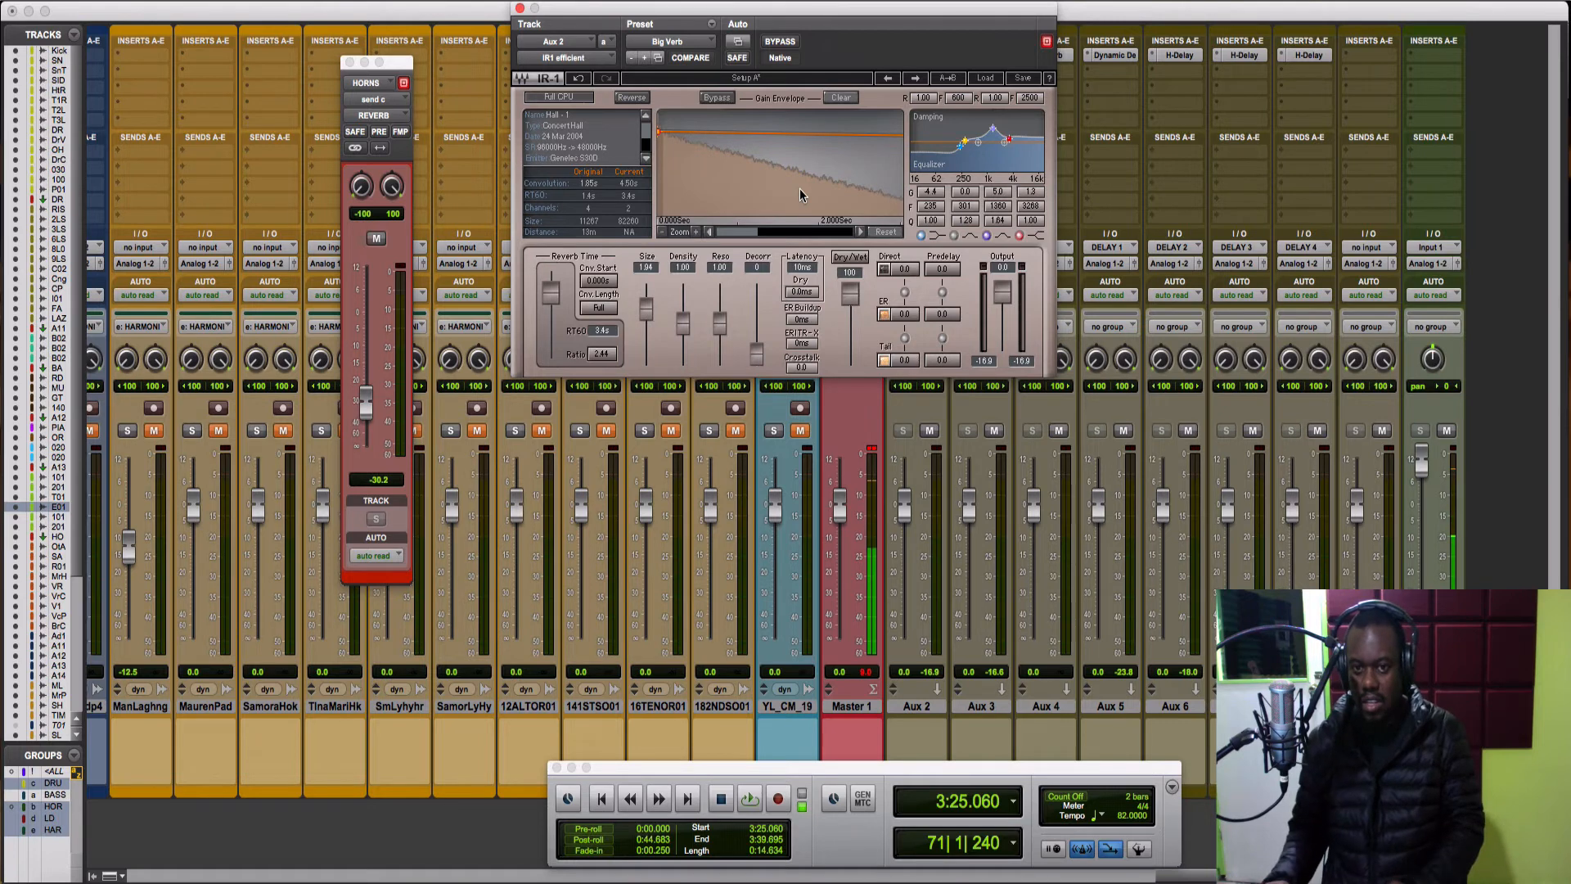
Replay the horns with the IR-1 reverb while reviewing the HORNS track, and close its REVERB send window
key(space)
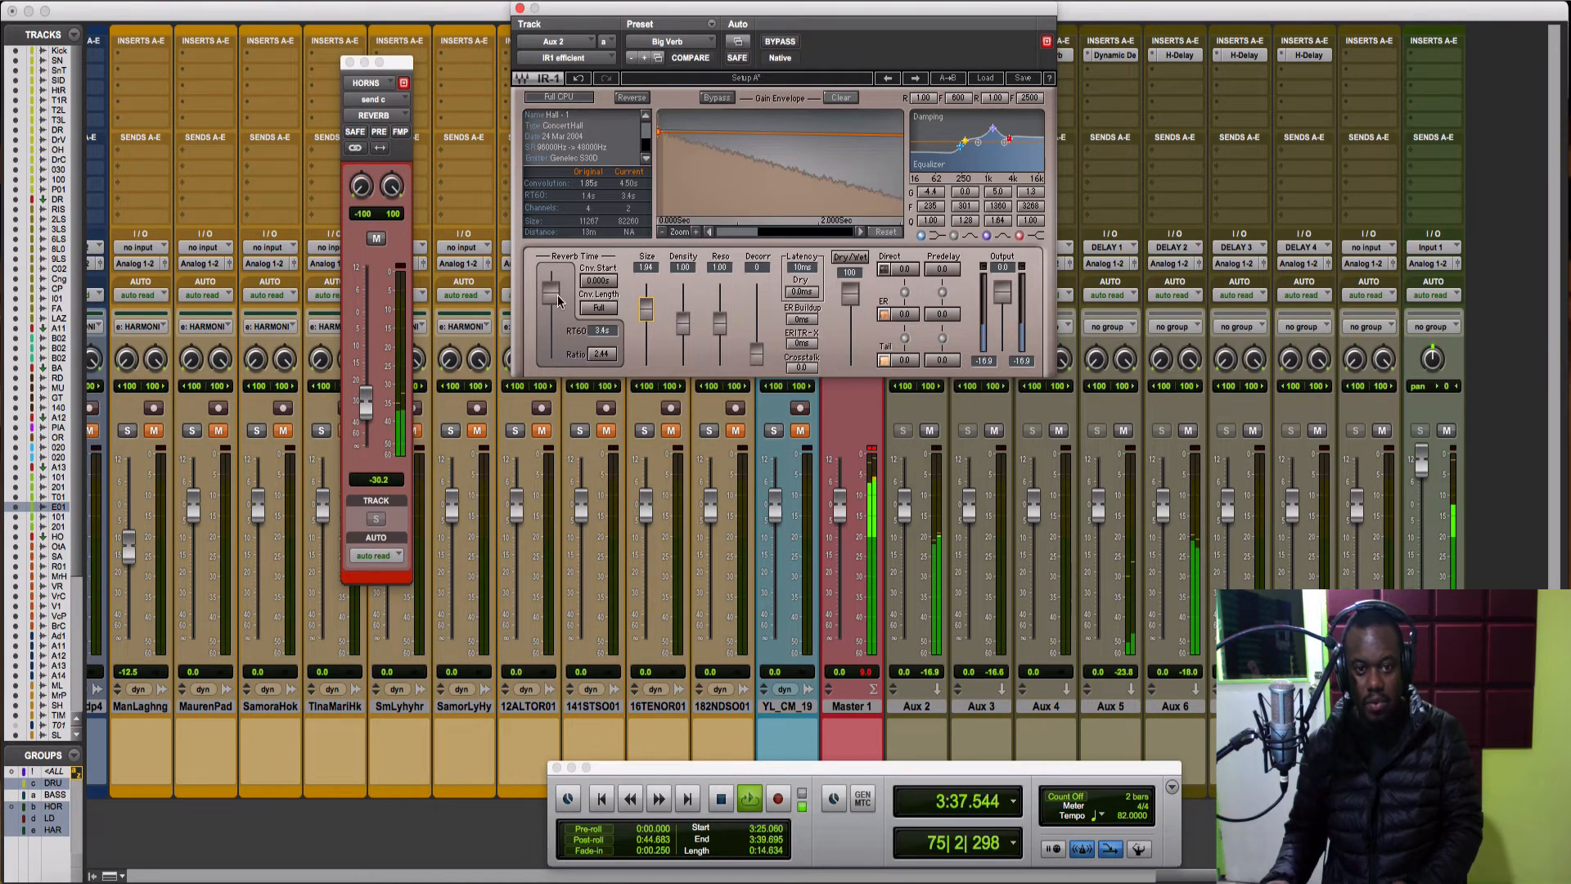
key(space)
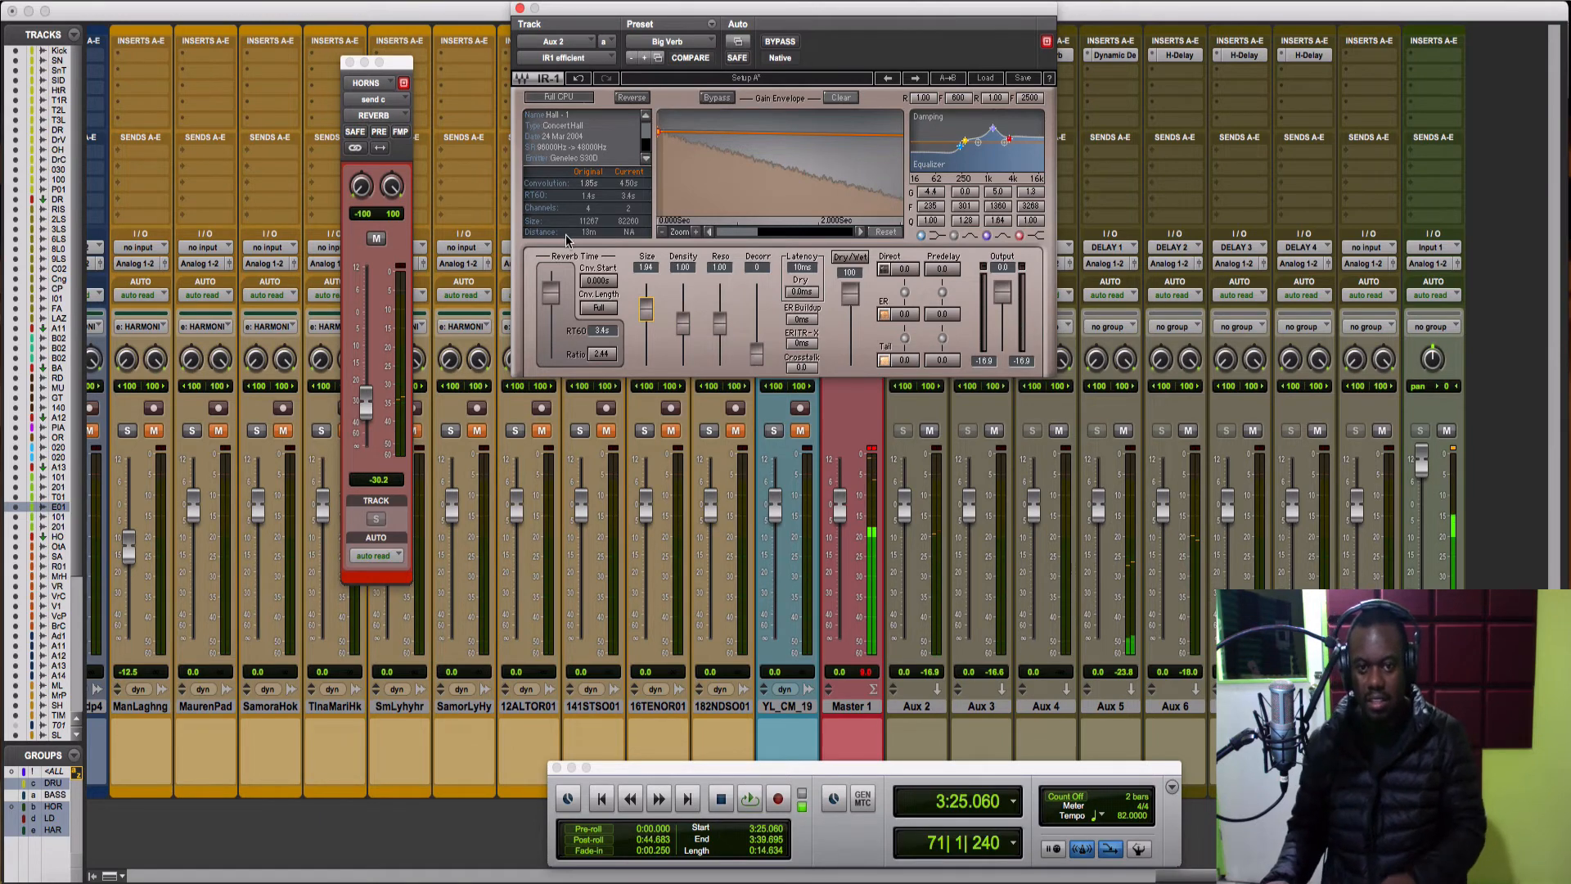
key(space)
scroll(245, 385, left, 15)
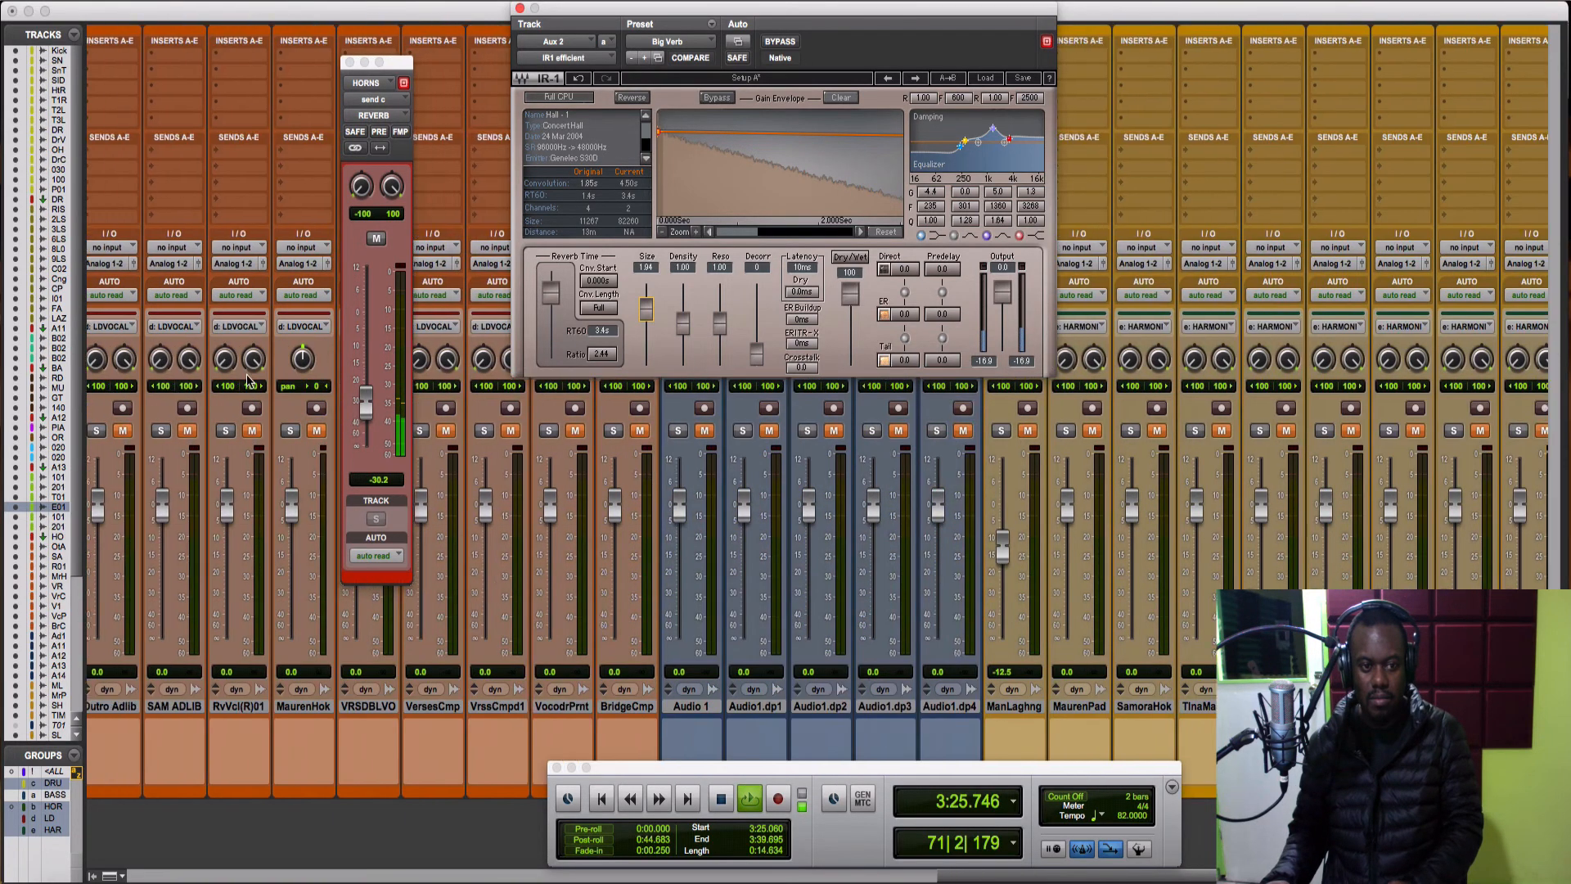
scroll(248, 381, right, 3)
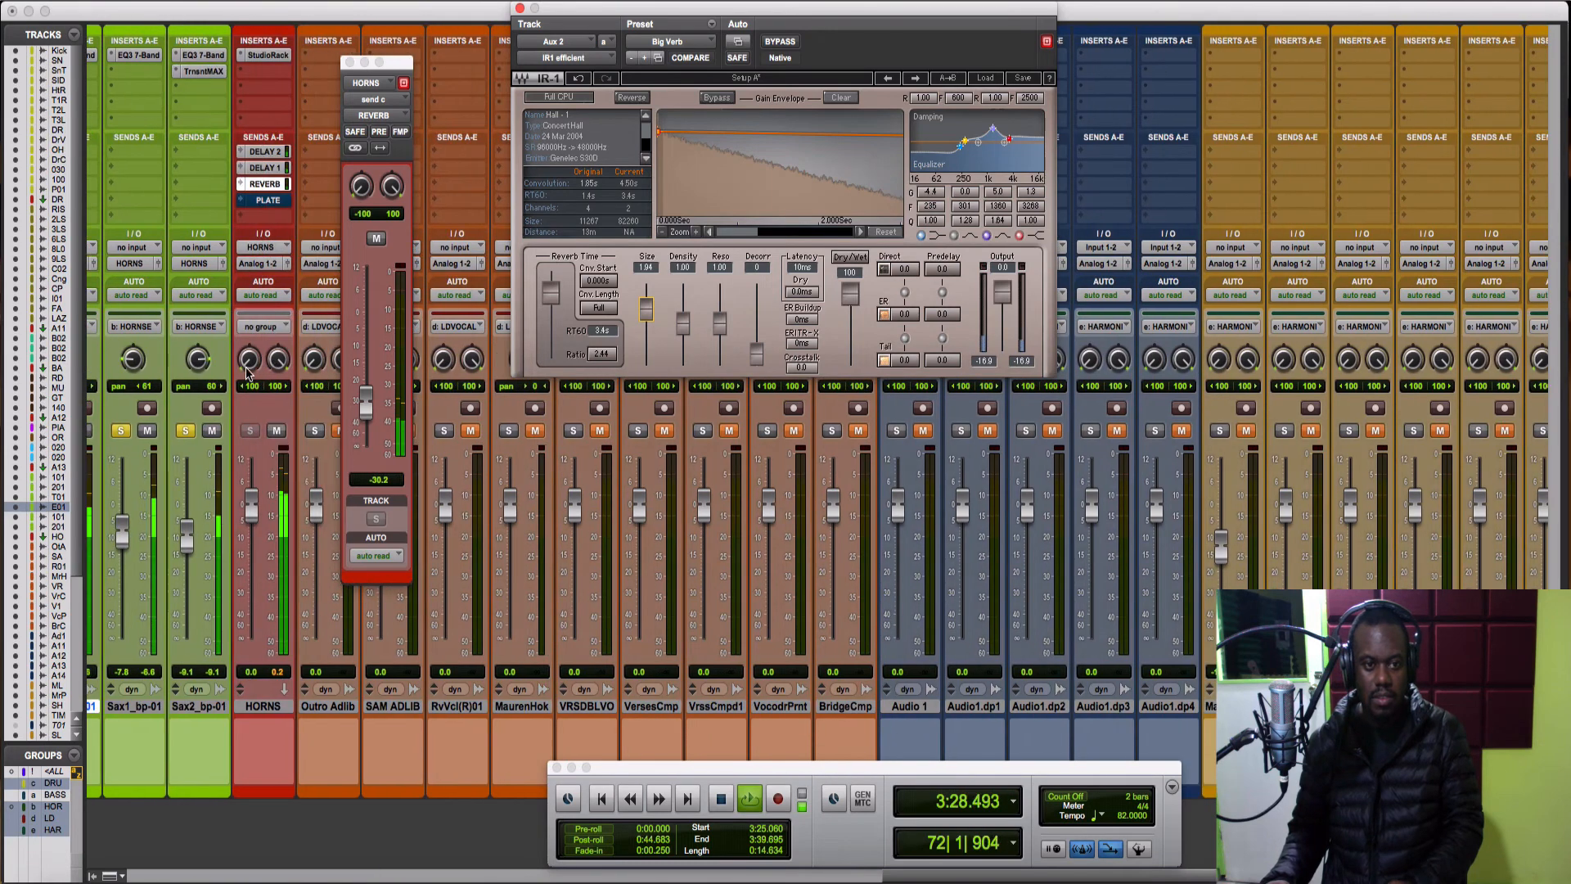
click(350, 62)
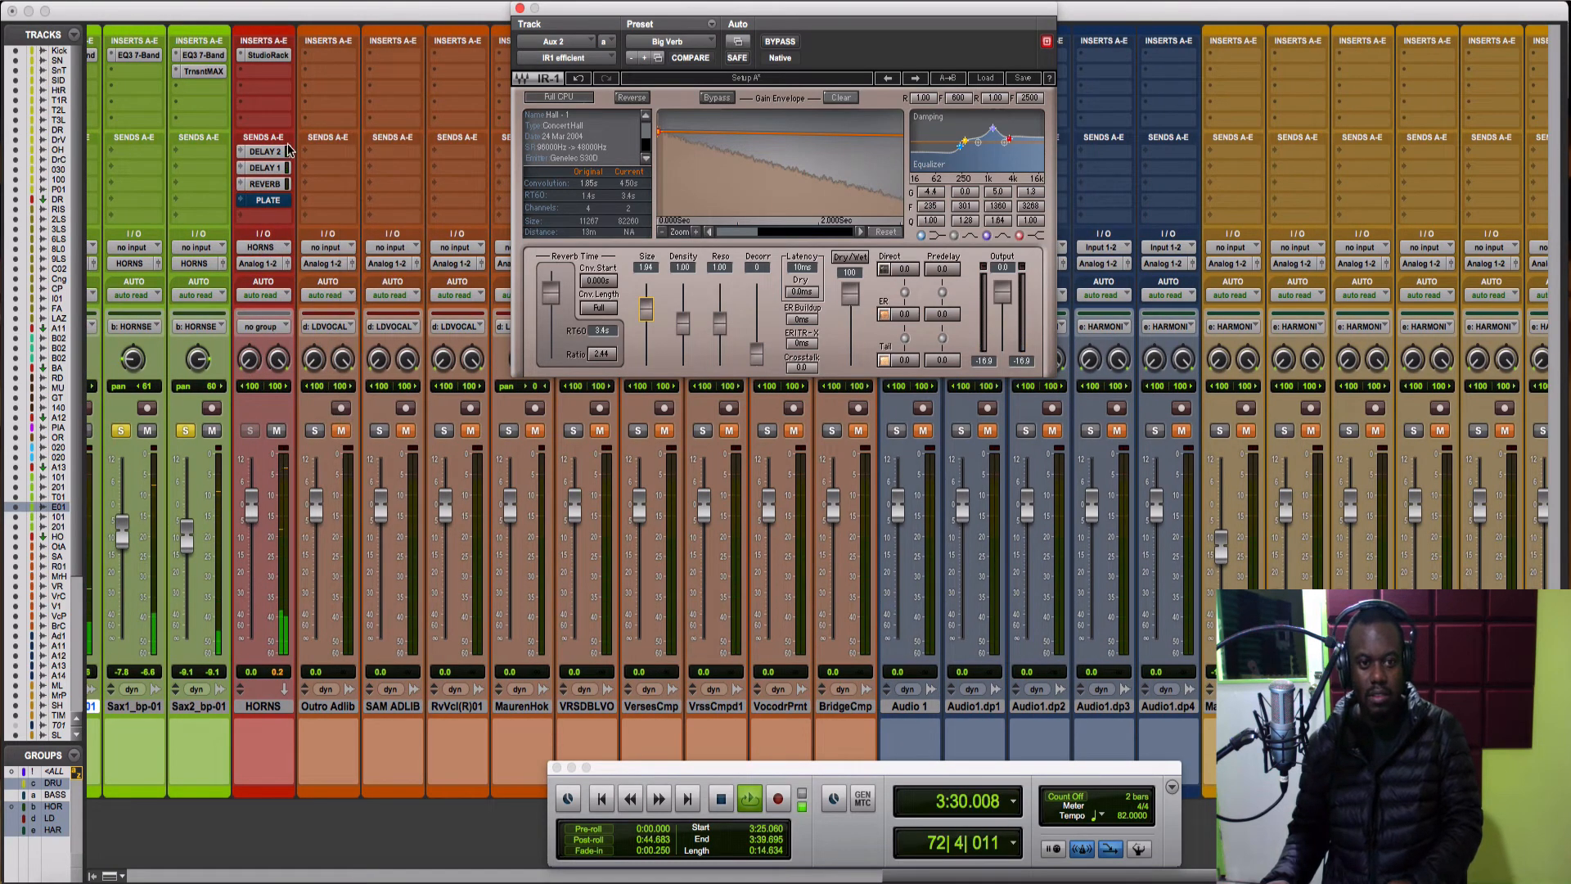
key(space)
Open the HORNS track's PLATE send, unmute it, and play the horns while checking the reverb returns
click(260, 201)
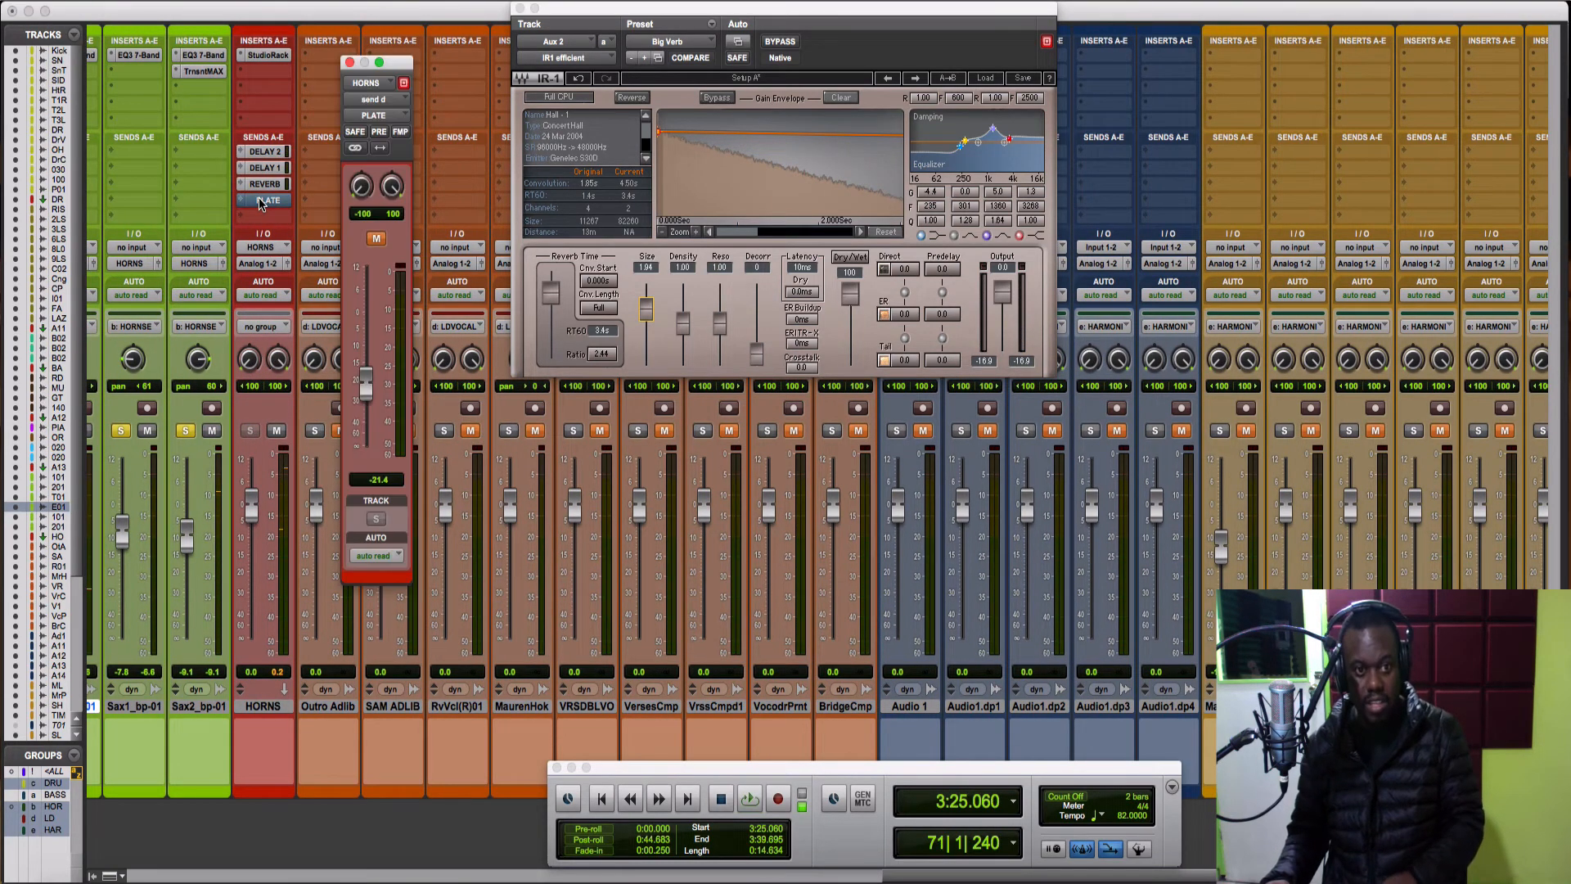
click(377, 238)
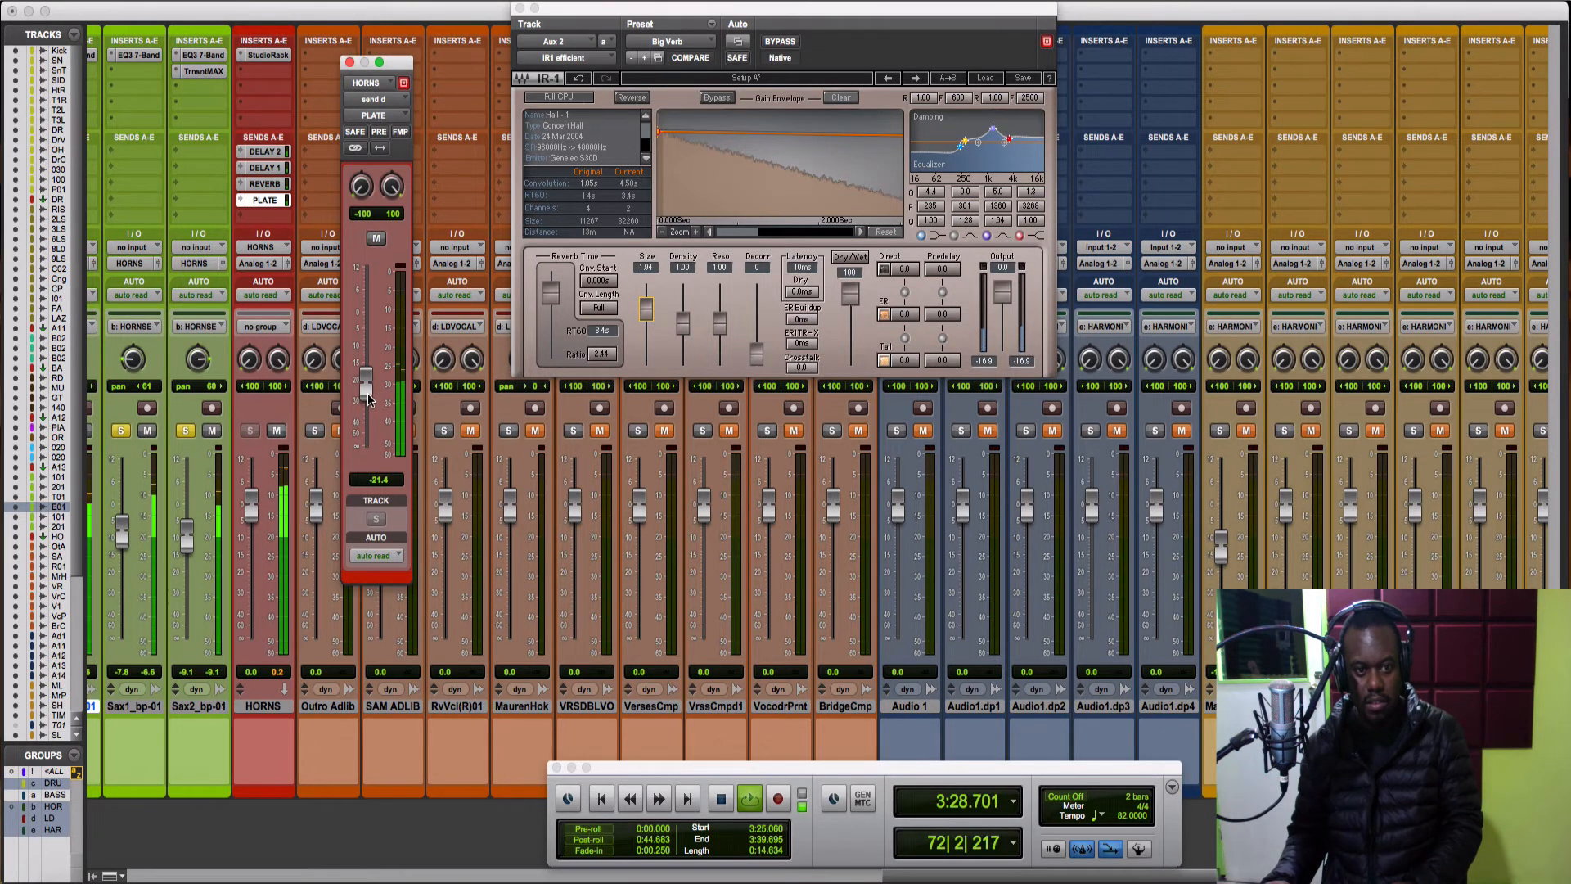
scroll(992, 468, right, 15)
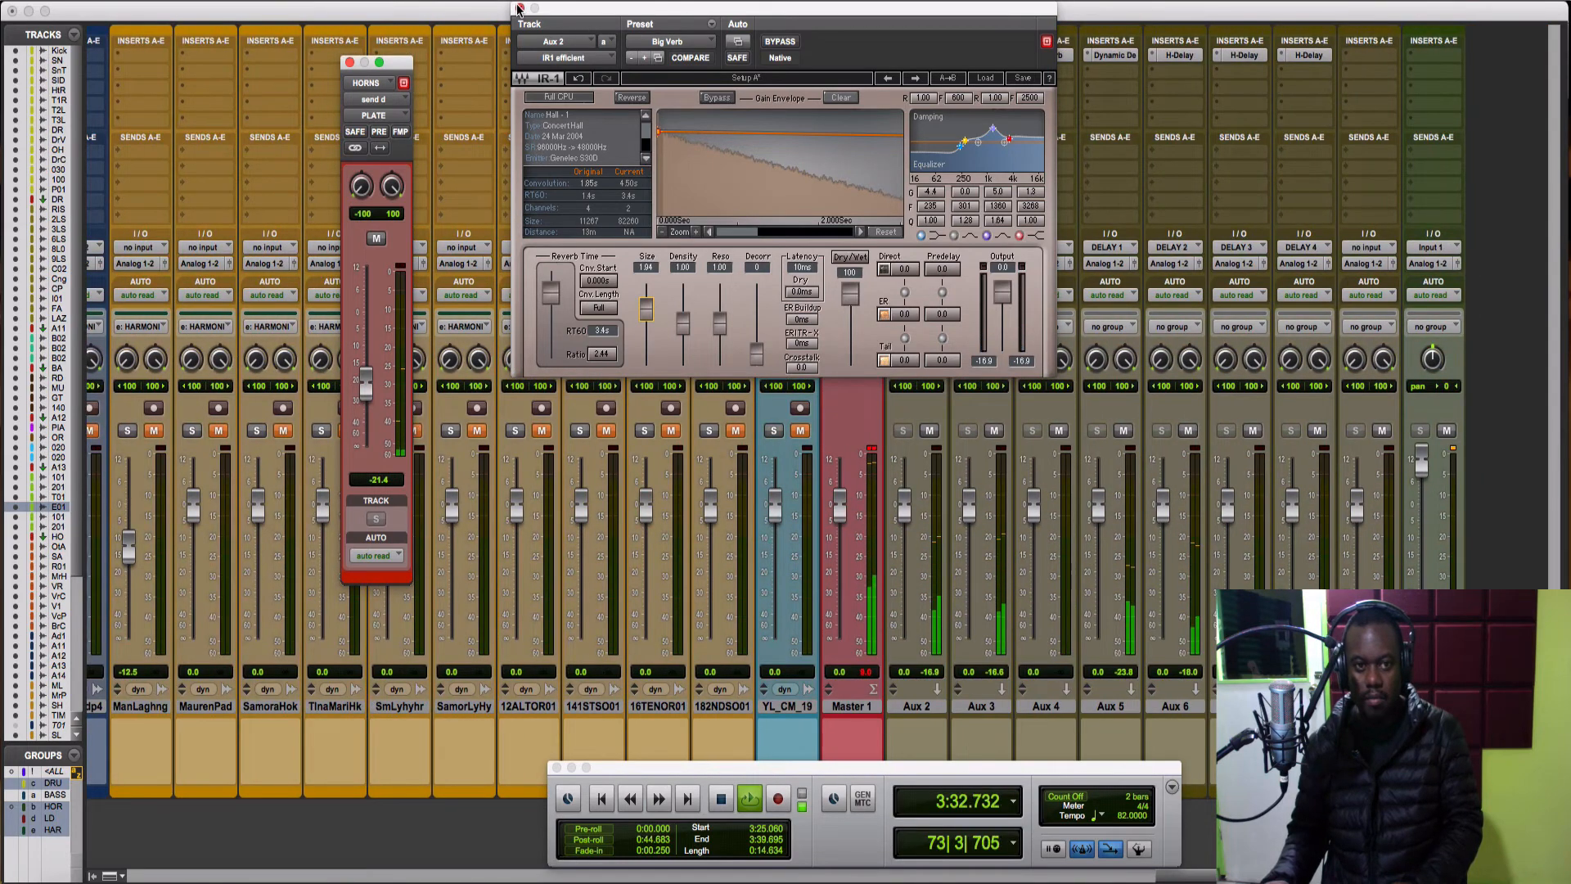
Close the IR-1 reverb, stop playback, and open Abbey Road Plates on Aux 3
click(521, 9)
scroll(904, 113, left, 2)
scroll(903, 109, left, 10)
scroll(901, 106, right, 7)
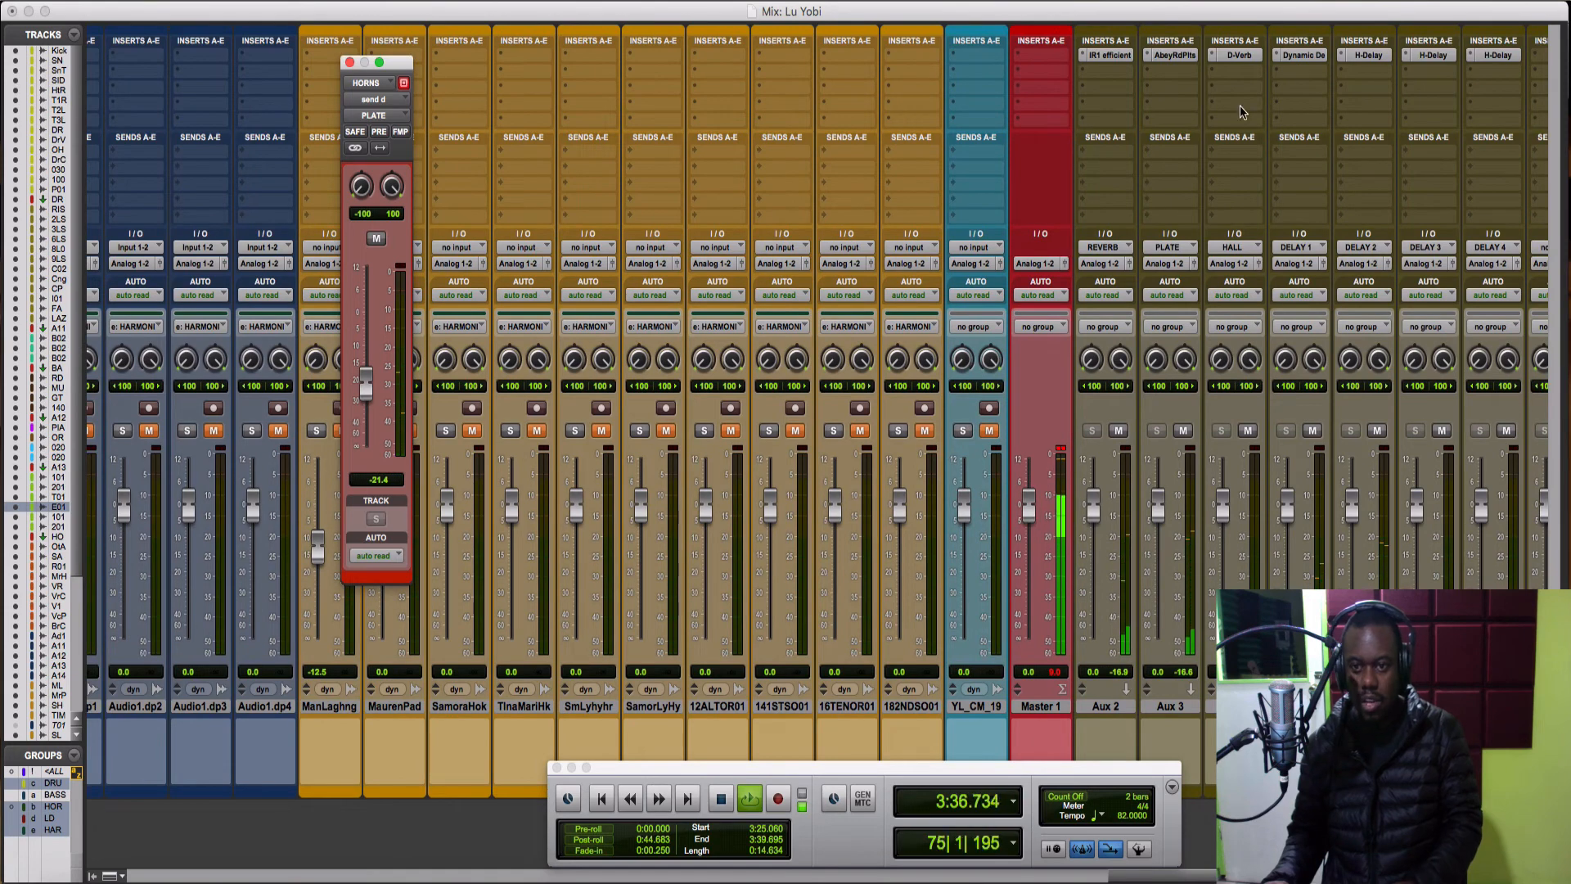
key(space)
click(1174, 57)
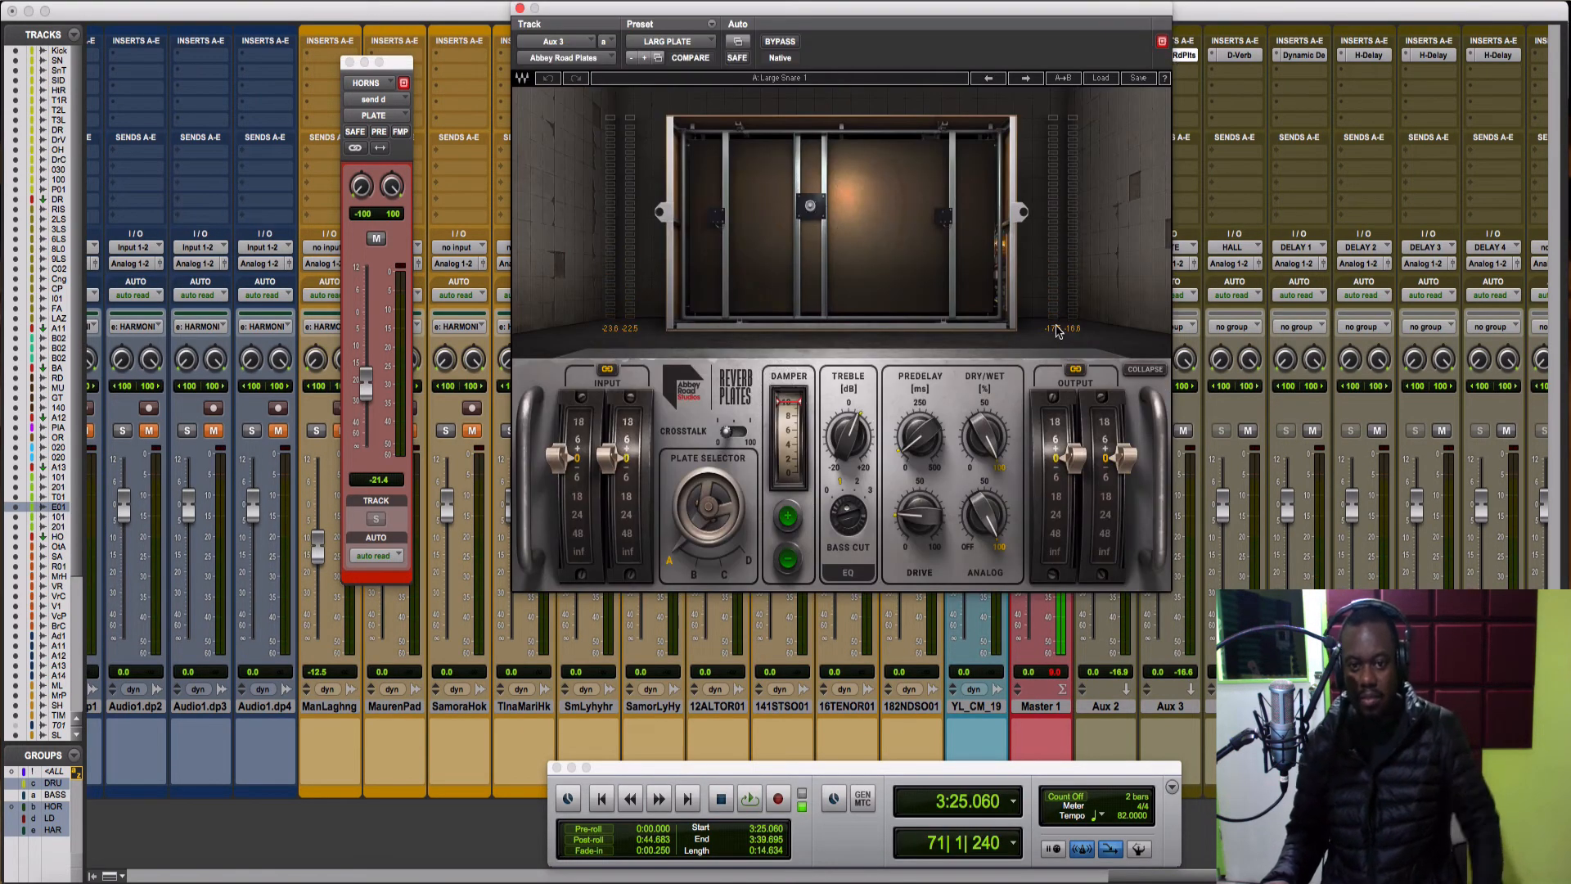
Replay the horns through Abbey Road Plates while examining its treble, drive and damper controls
key(space)
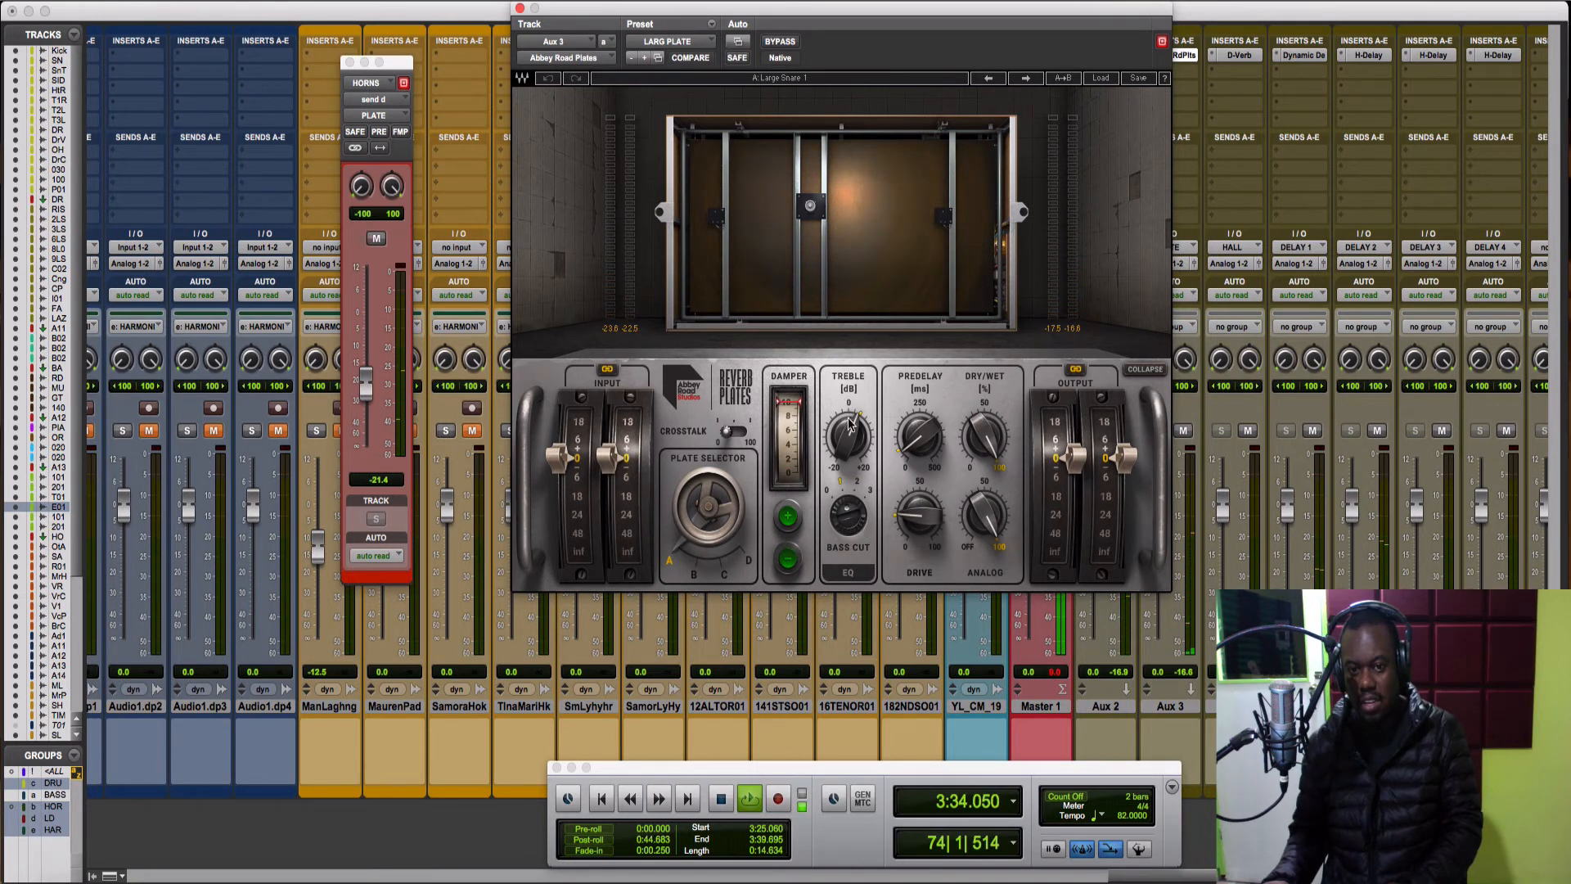
mouse_move(859, 434)
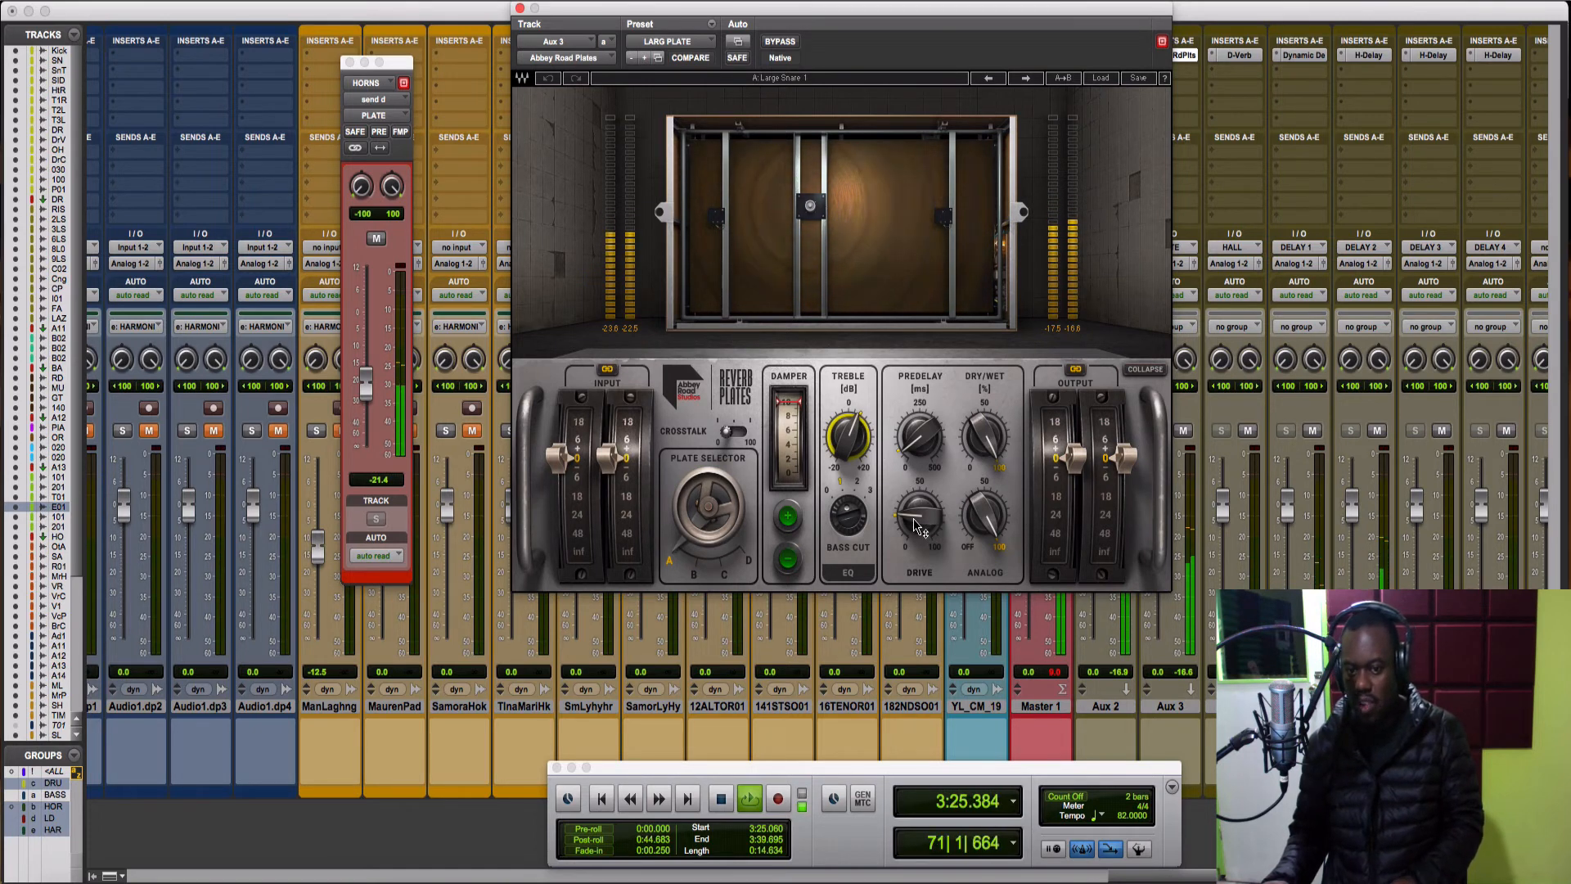
key(space)
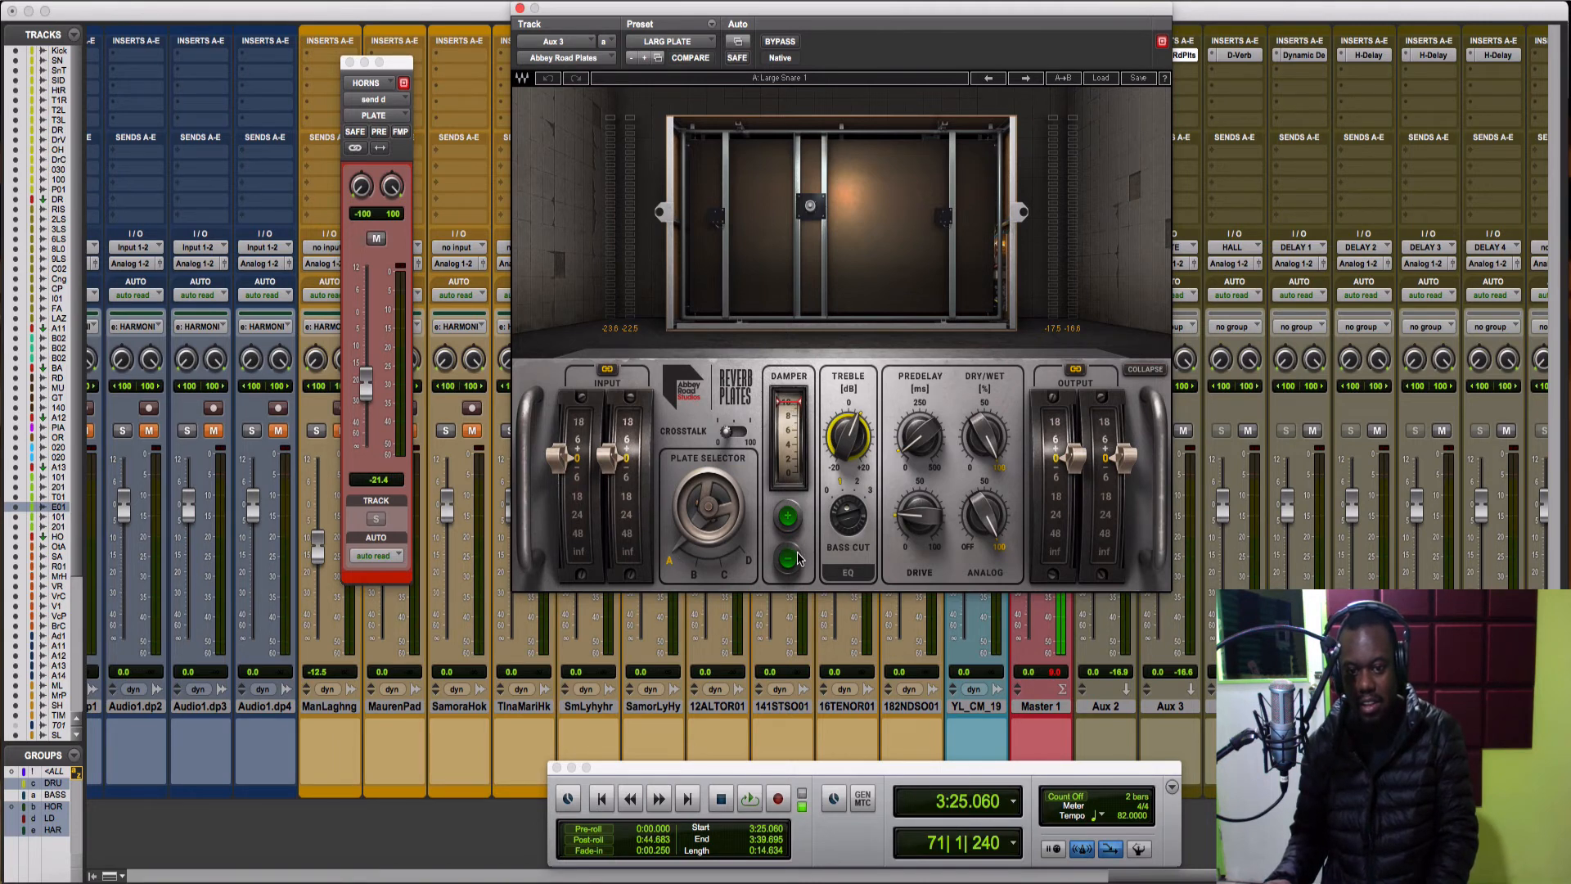
Play the horns and raise the HORNS track's PLATE send level to -5.7 dB
key(space)
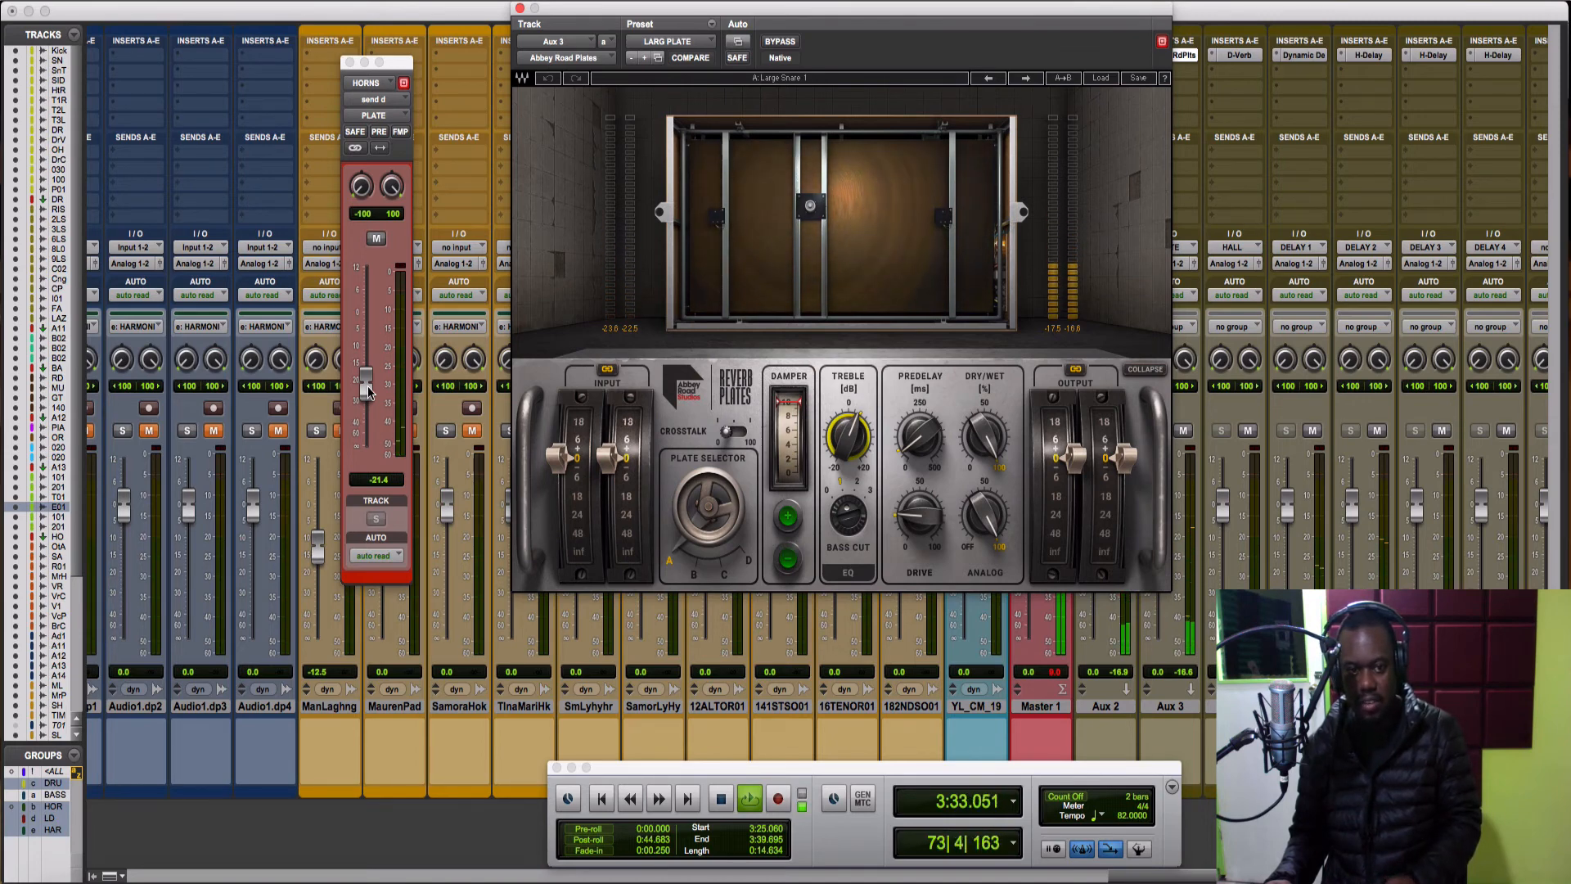
drag(366, 386, 376, 332)
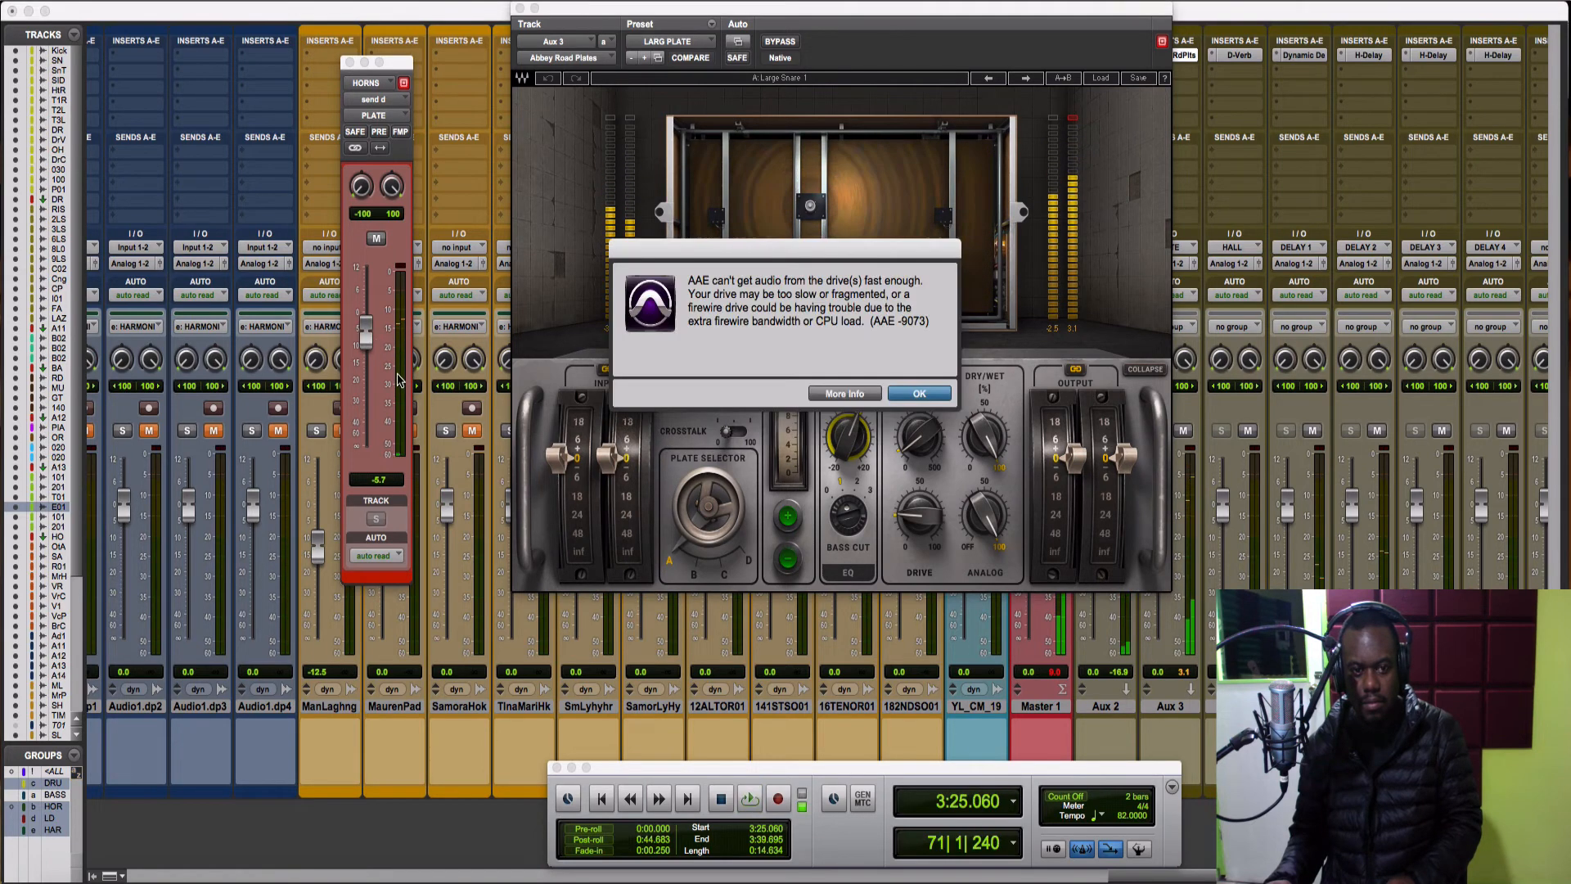
Lower the HORNS track's PLATE send level to -20.1 dB, audition it, and close the Abbey Road Plates and send windows
click(919, 394)
scroll(372, 338, down, 5)
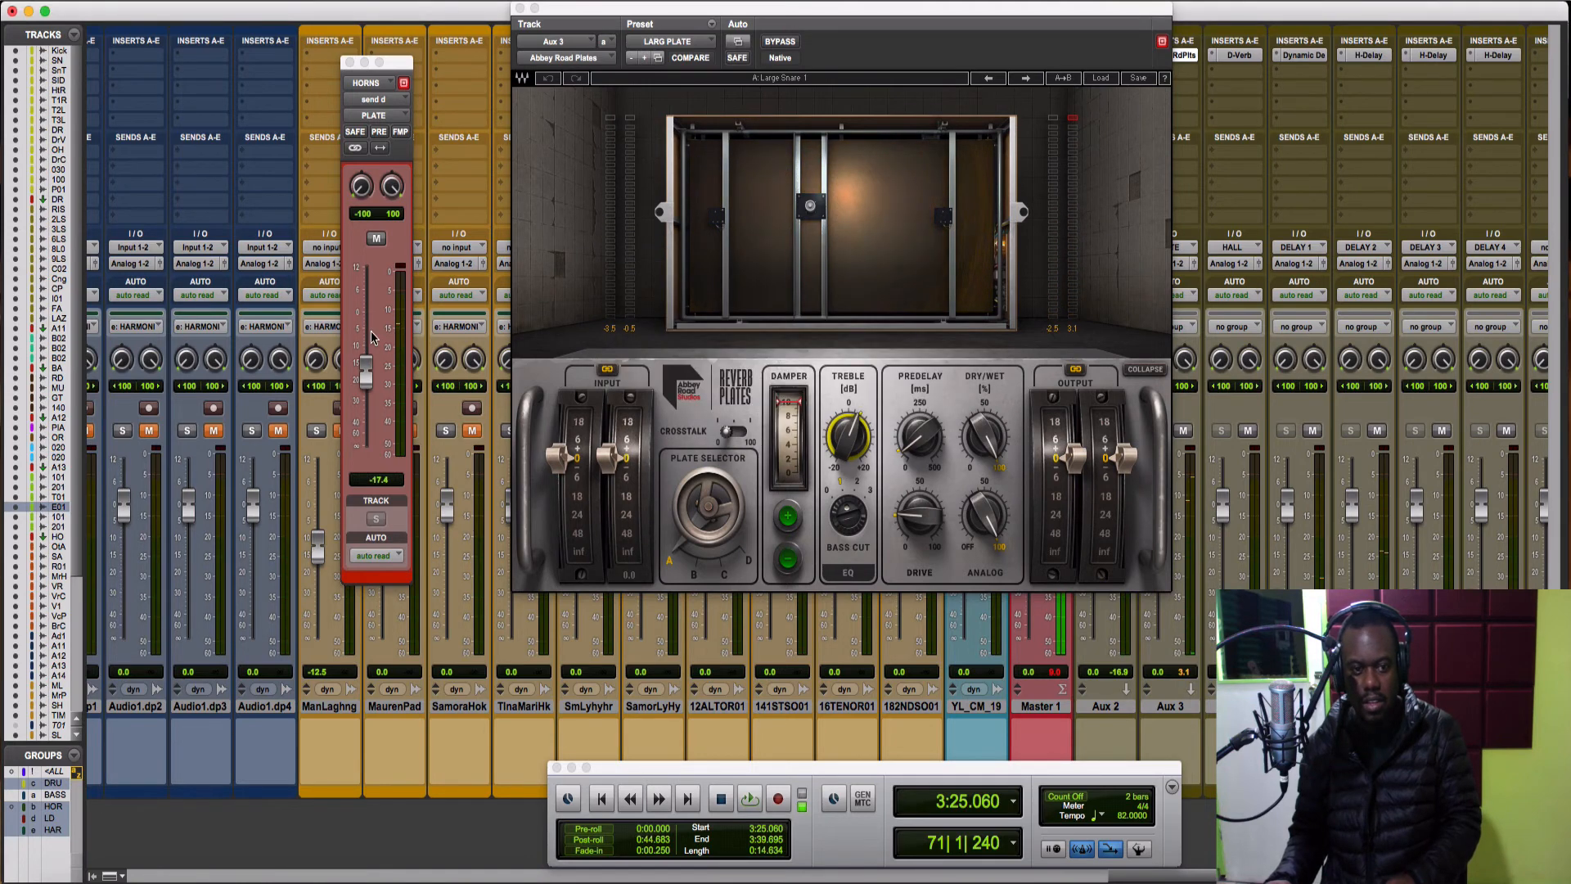
key(space)
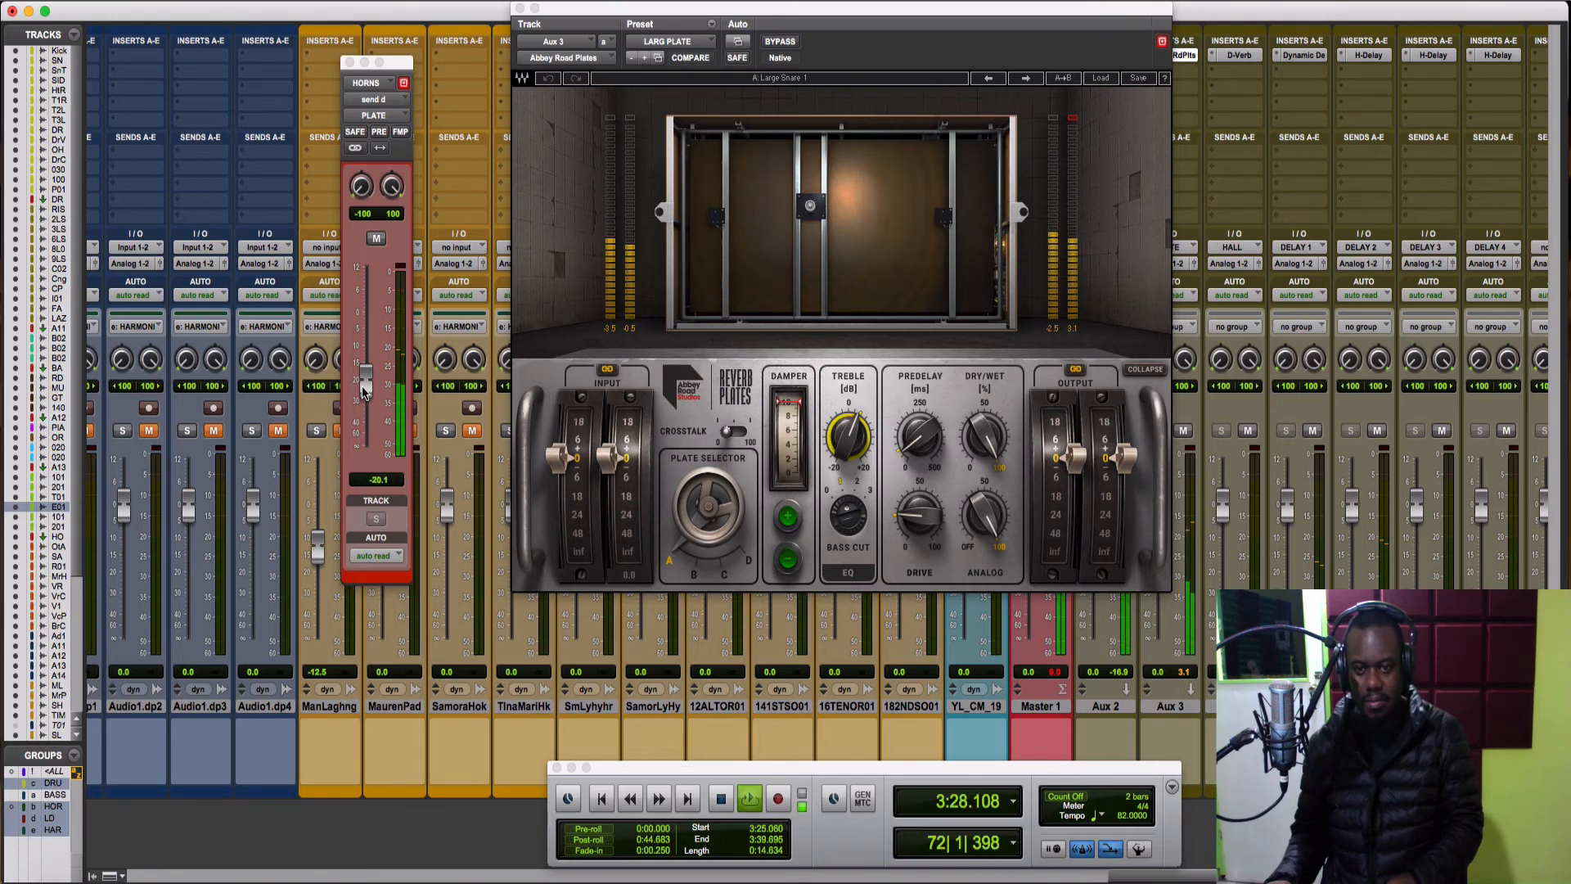
key(space)
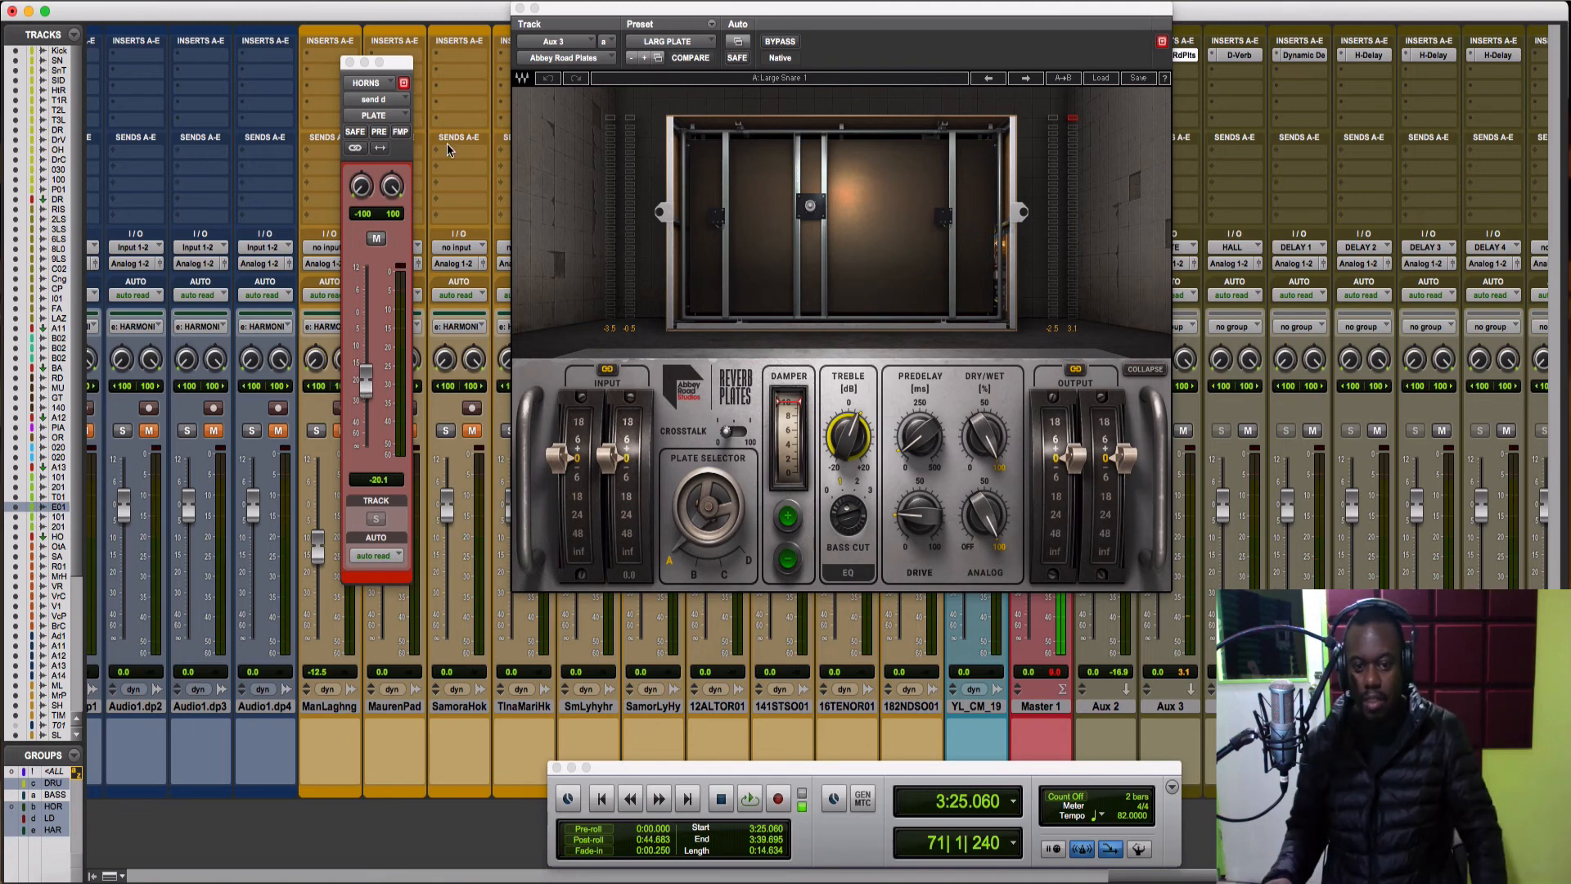
click(519, 8)
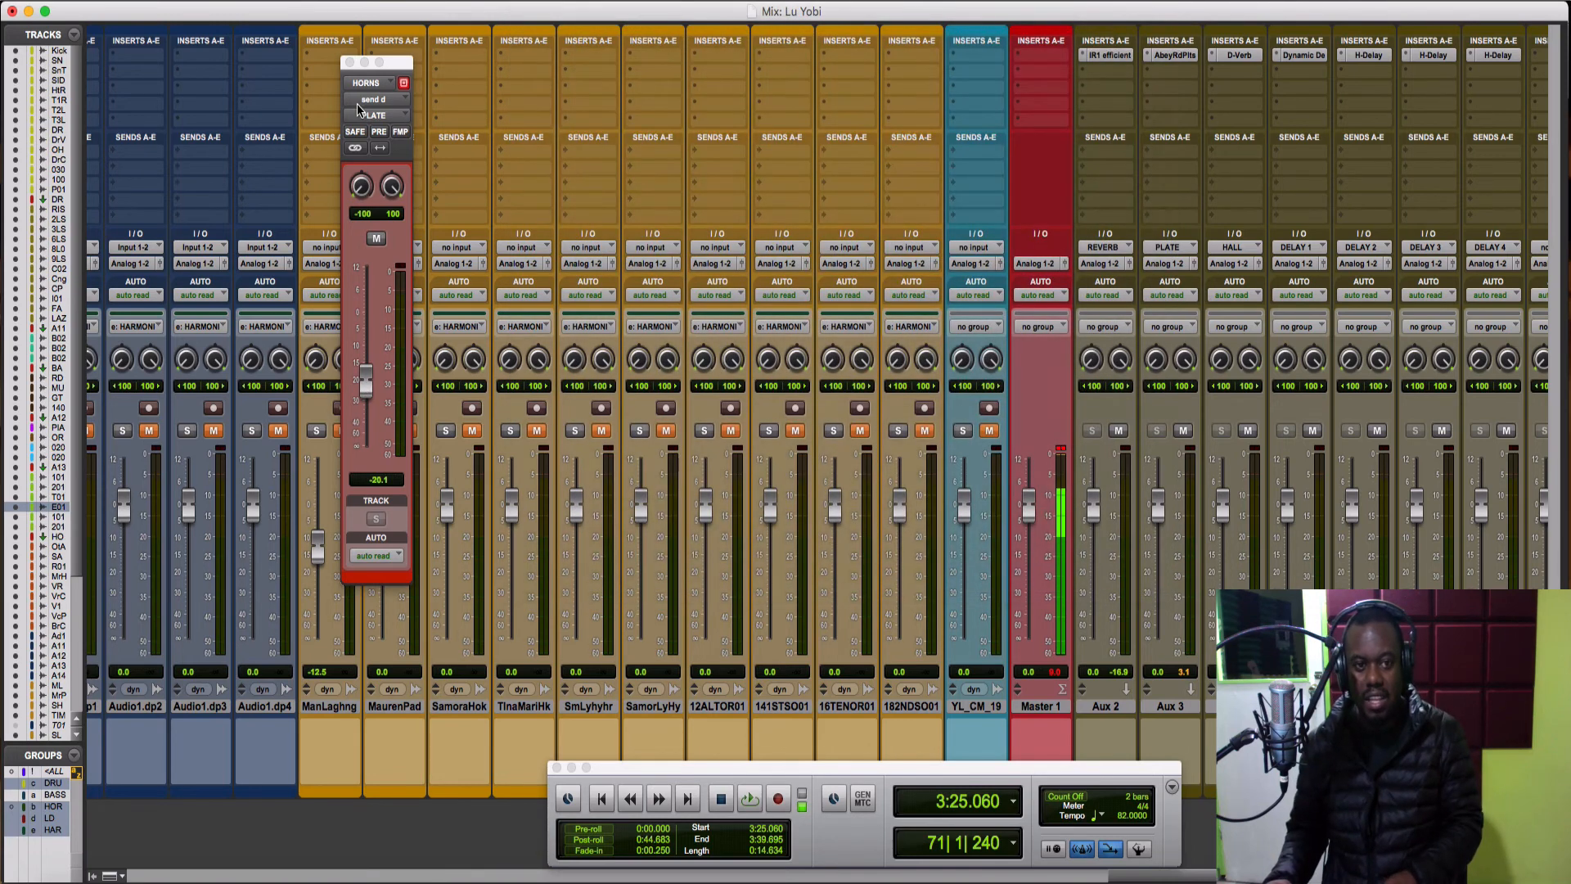
click(349, 62)
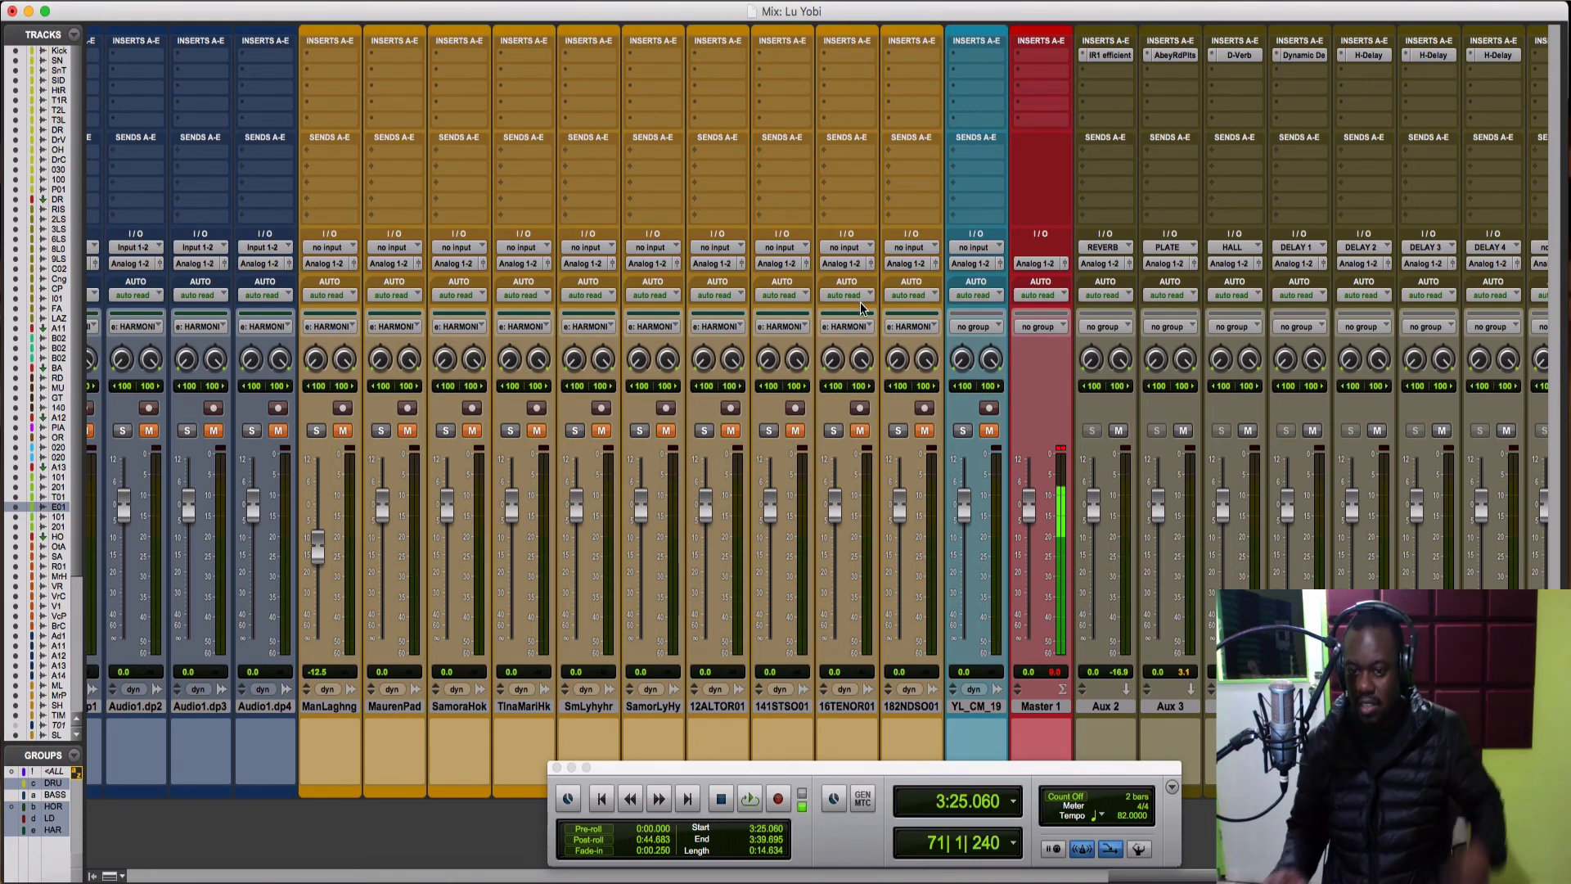
Return to the horn tracks in the mixer and play the section through the HORNS bus with all its processing
scroll(861, 302, left, 15)
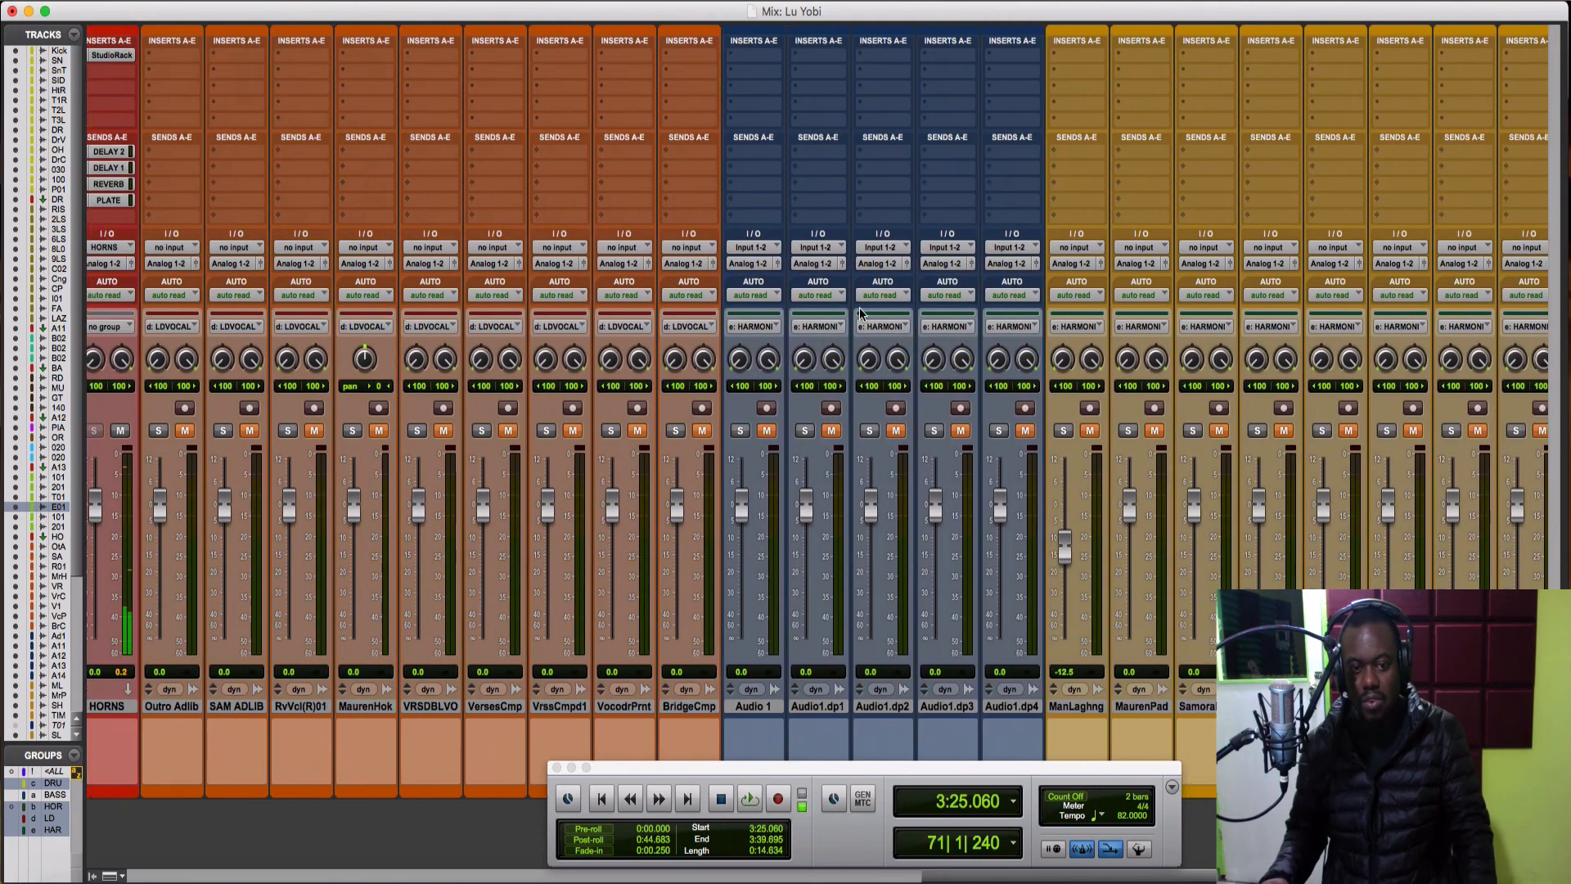
scroll(864, 311, left, 3)
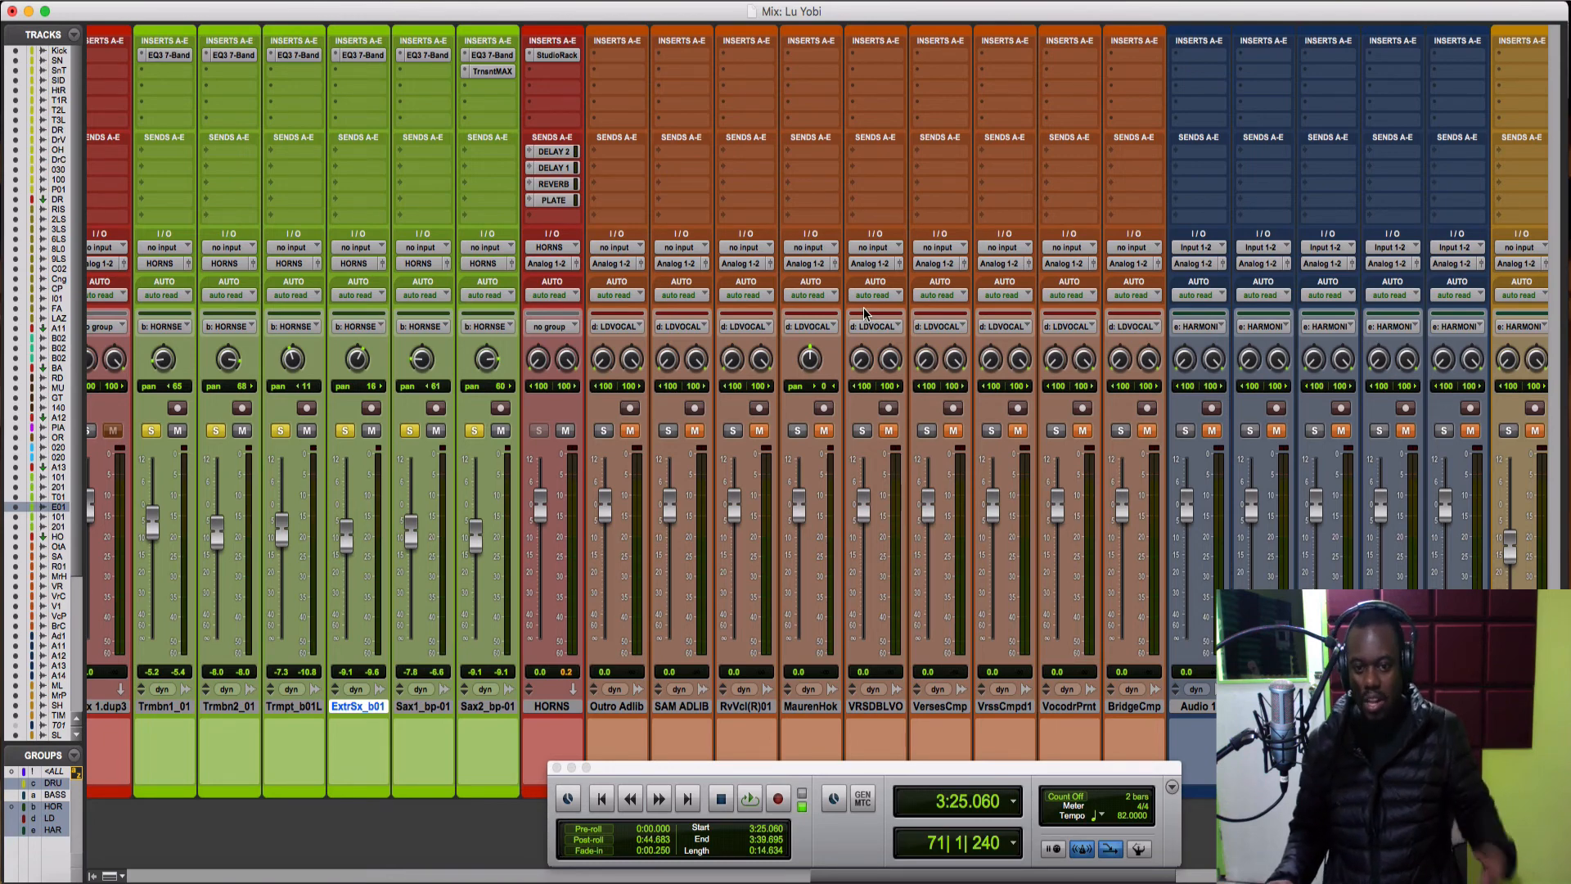
scroll(864, 311, left, 10)
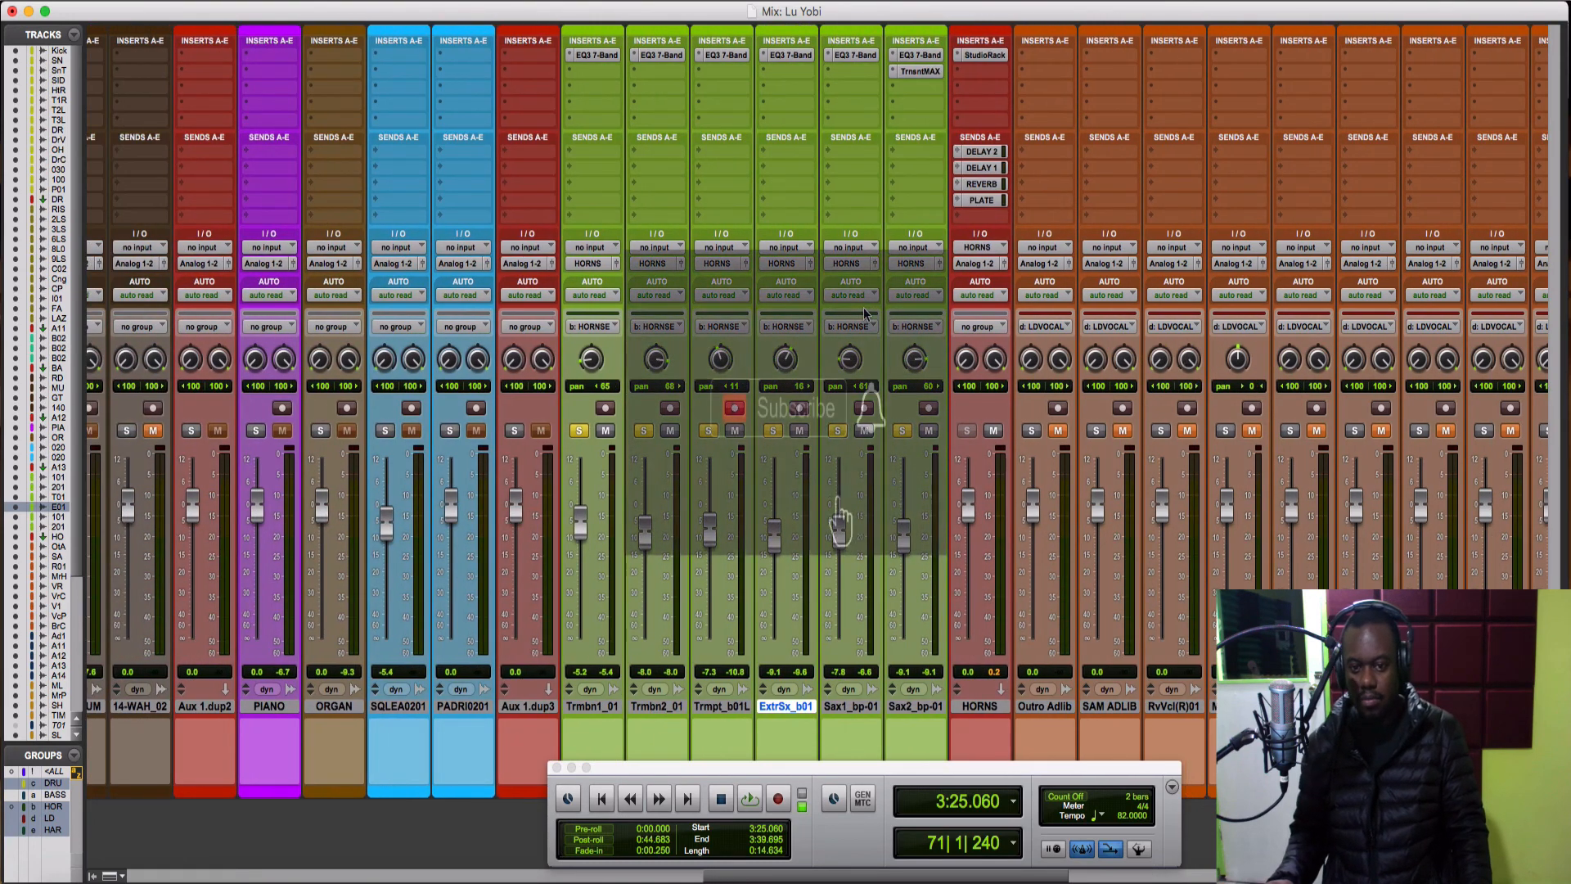
scroll(862, 308, left, 12)
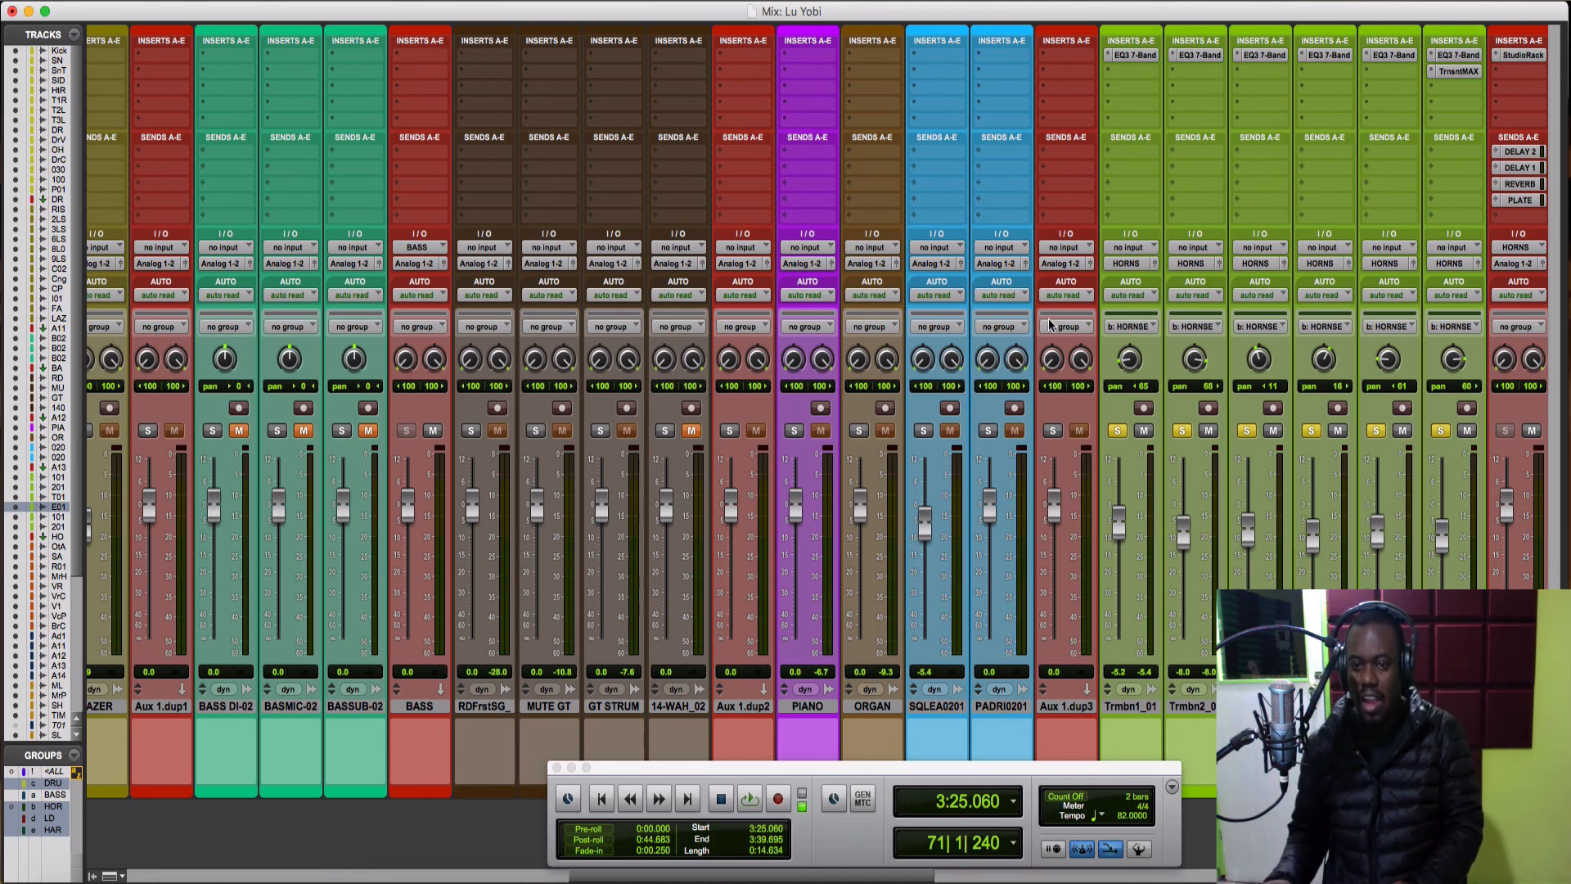
key(space)
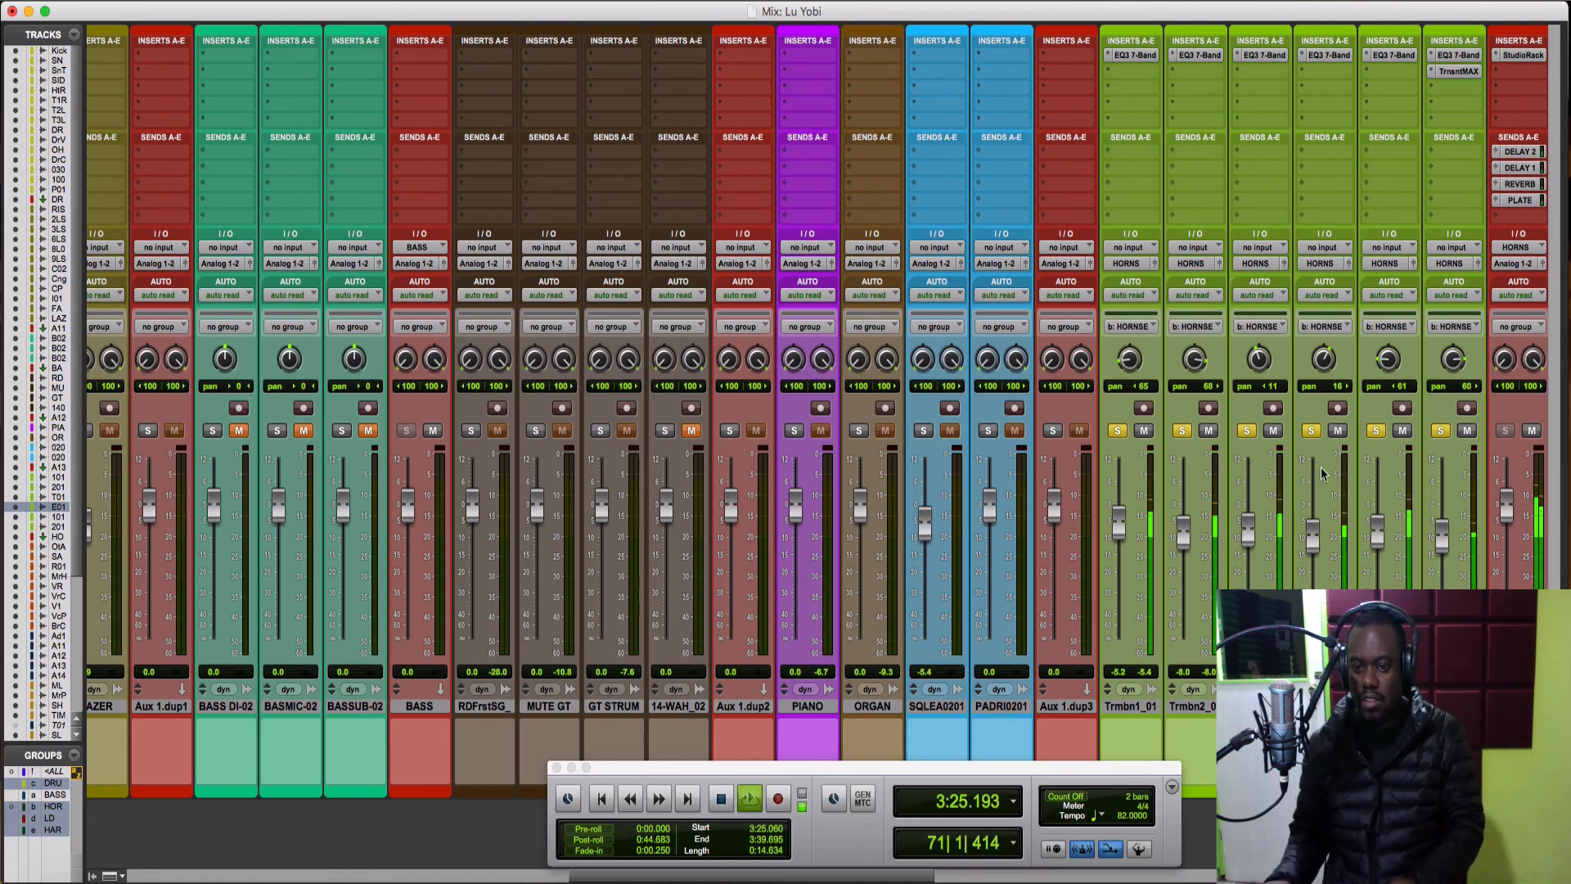
scroll(999, 514, right, 5)
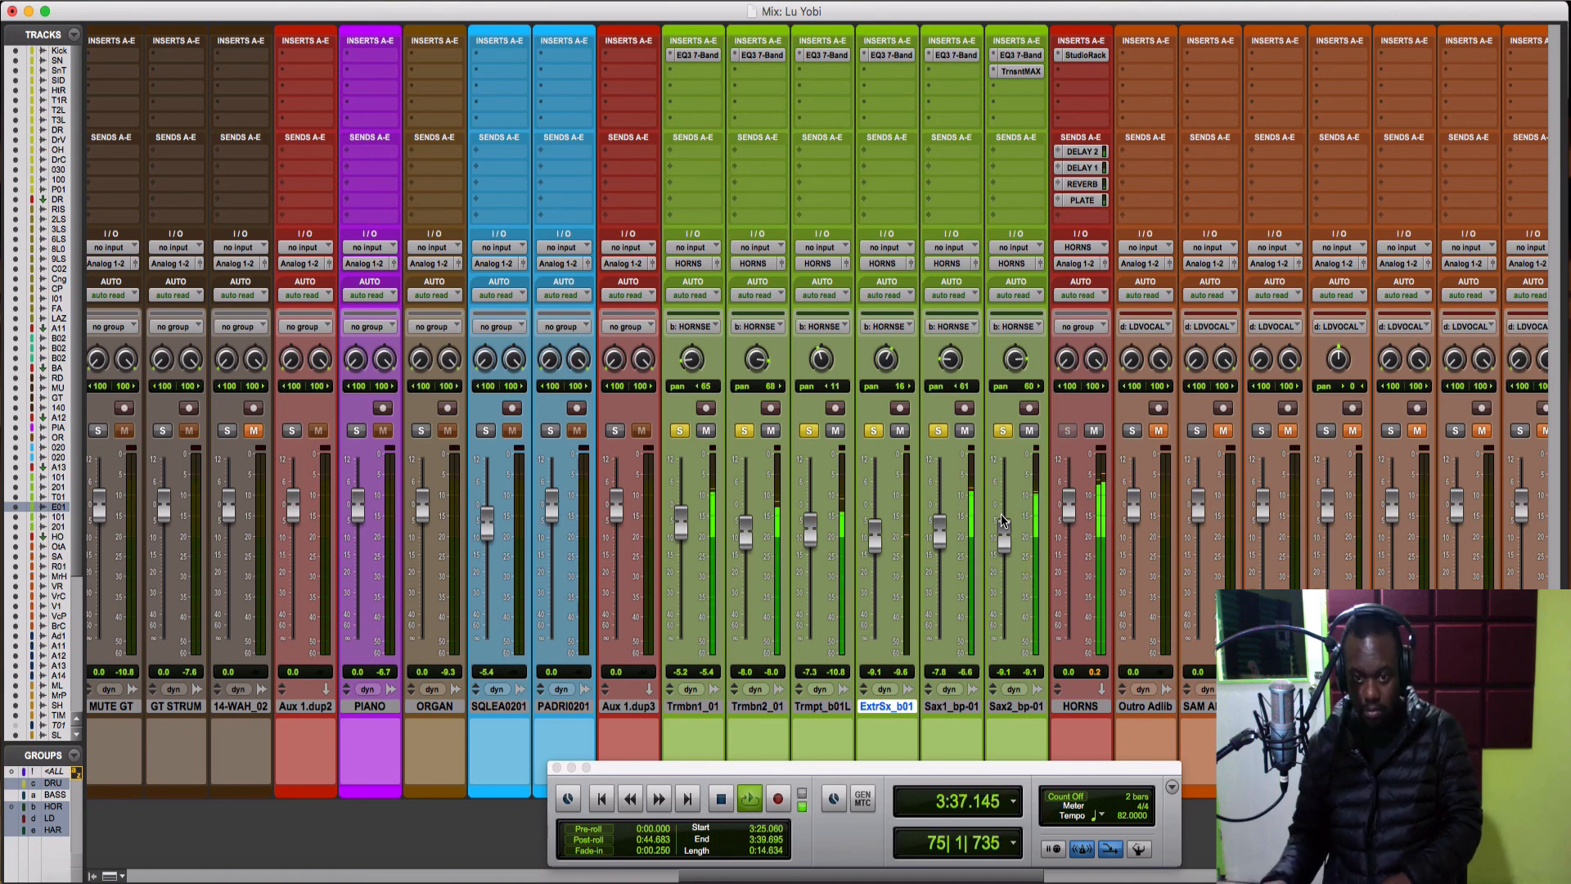
key(space)
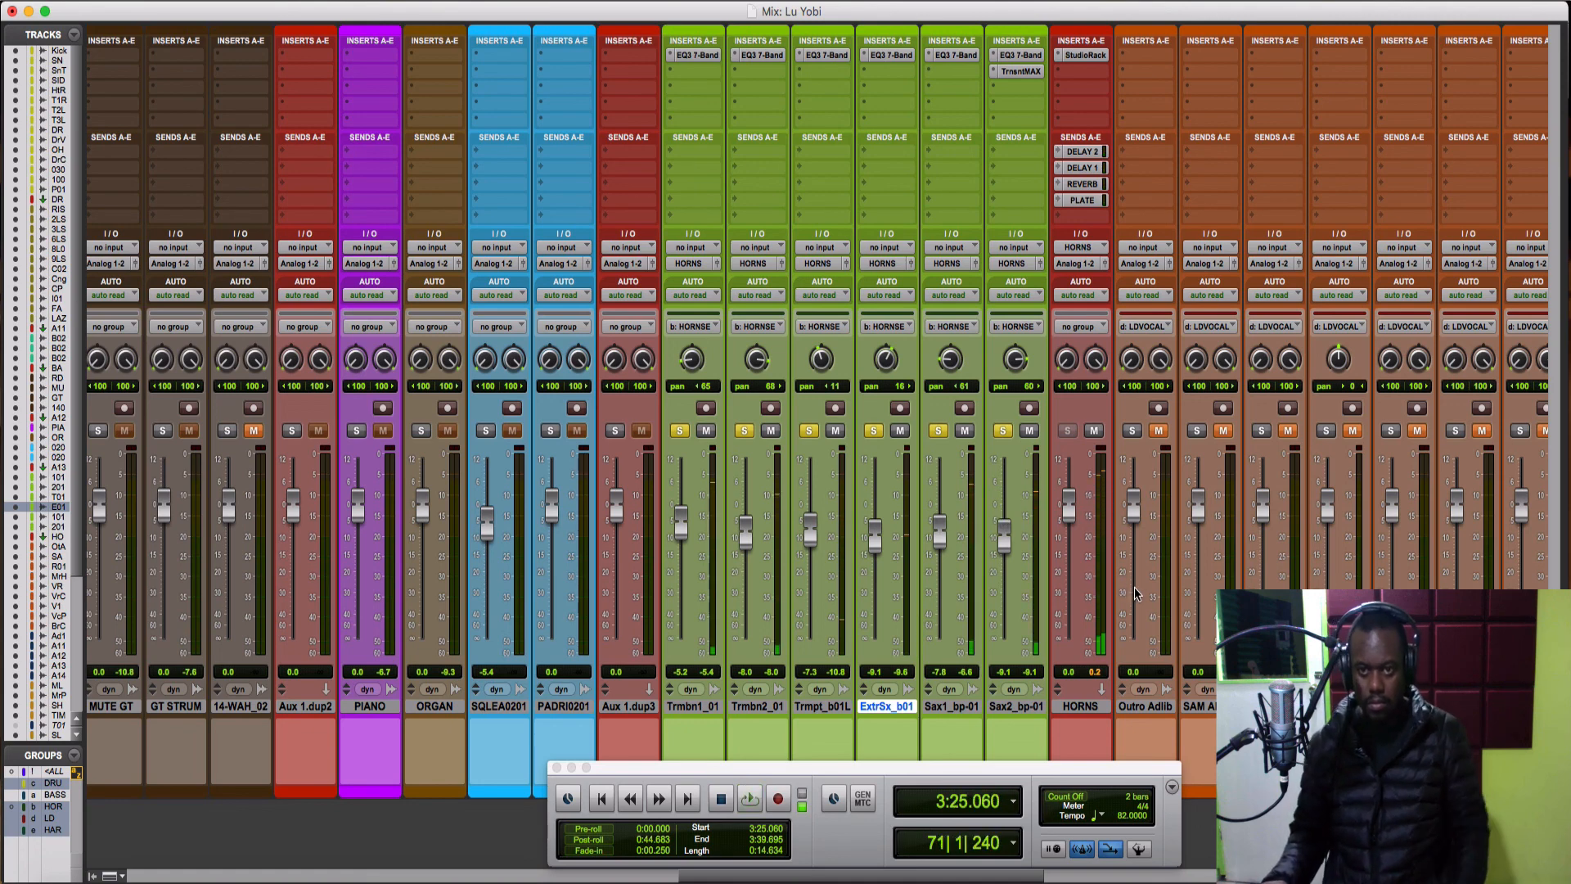